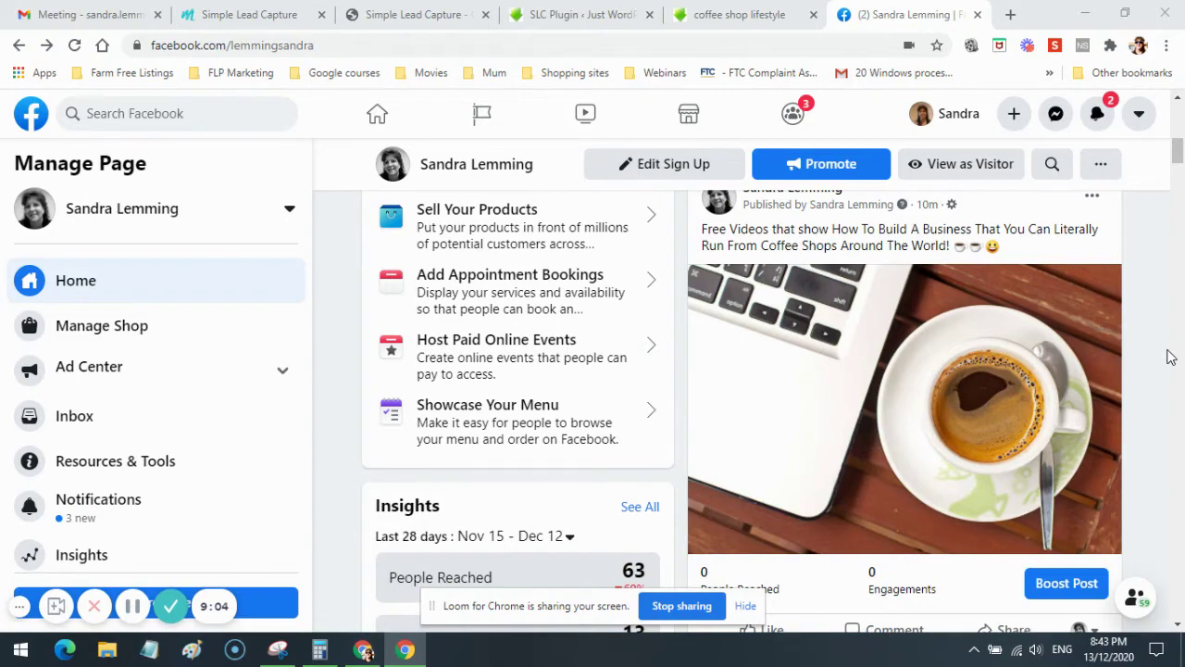
# View the page's cover photo with its description and website link, and return to the page.
pyautogui.scroll(10, 1169, 357)
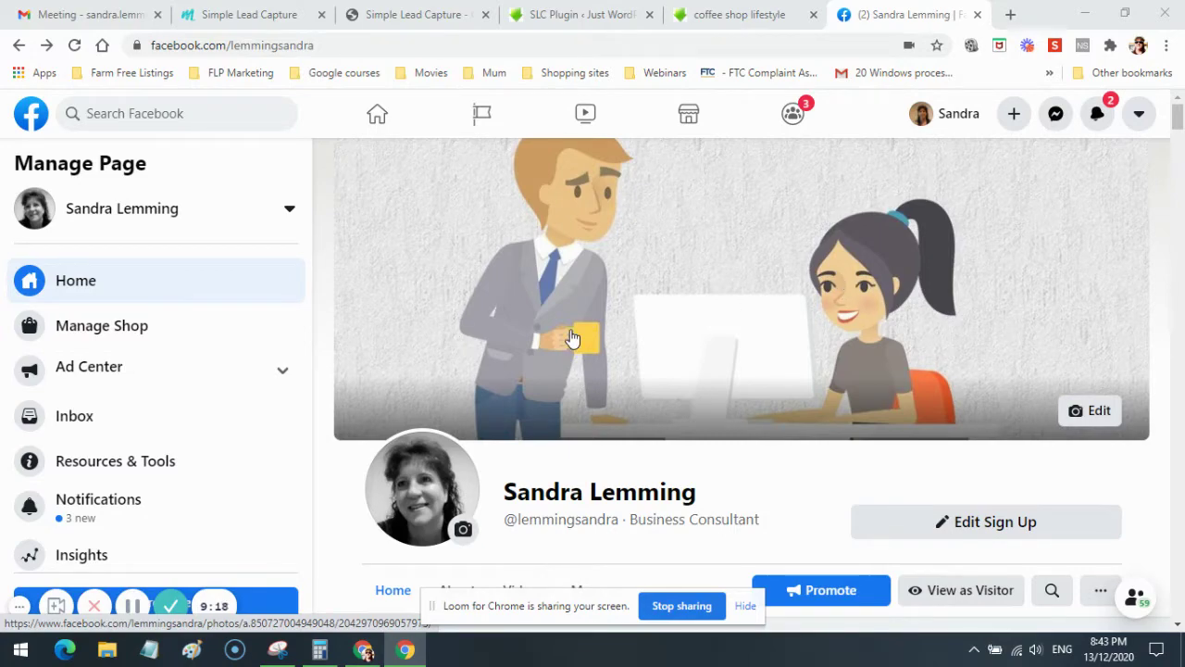
pyautogui.click(784, 308)
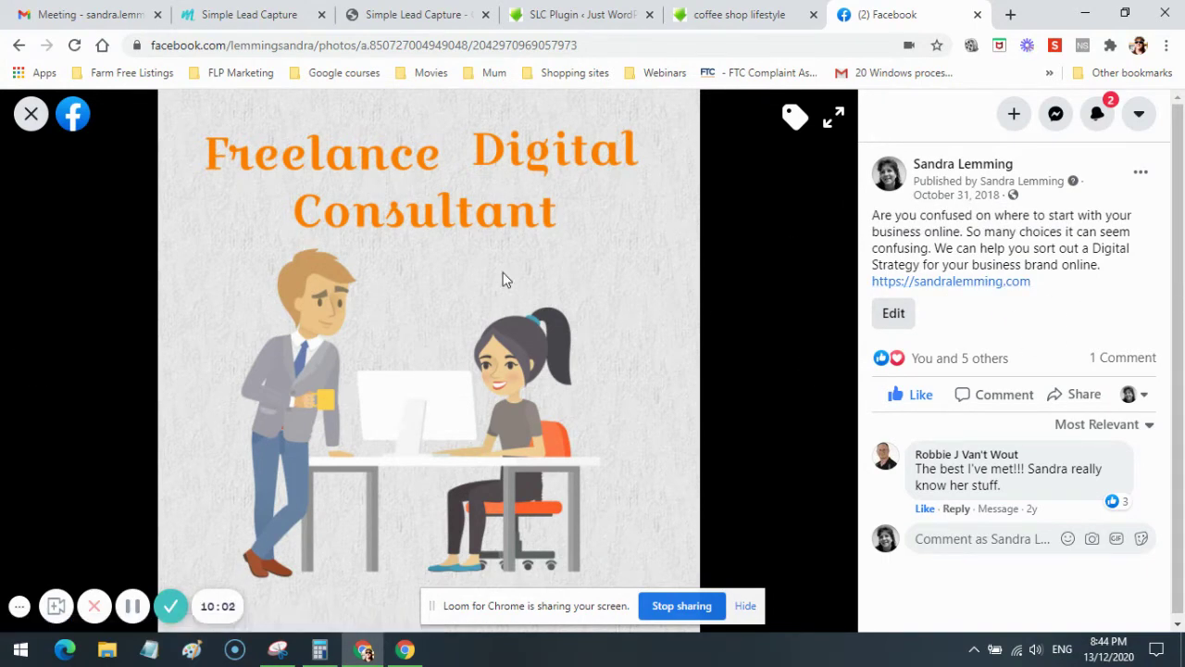
pyautogui.click(31, 113)
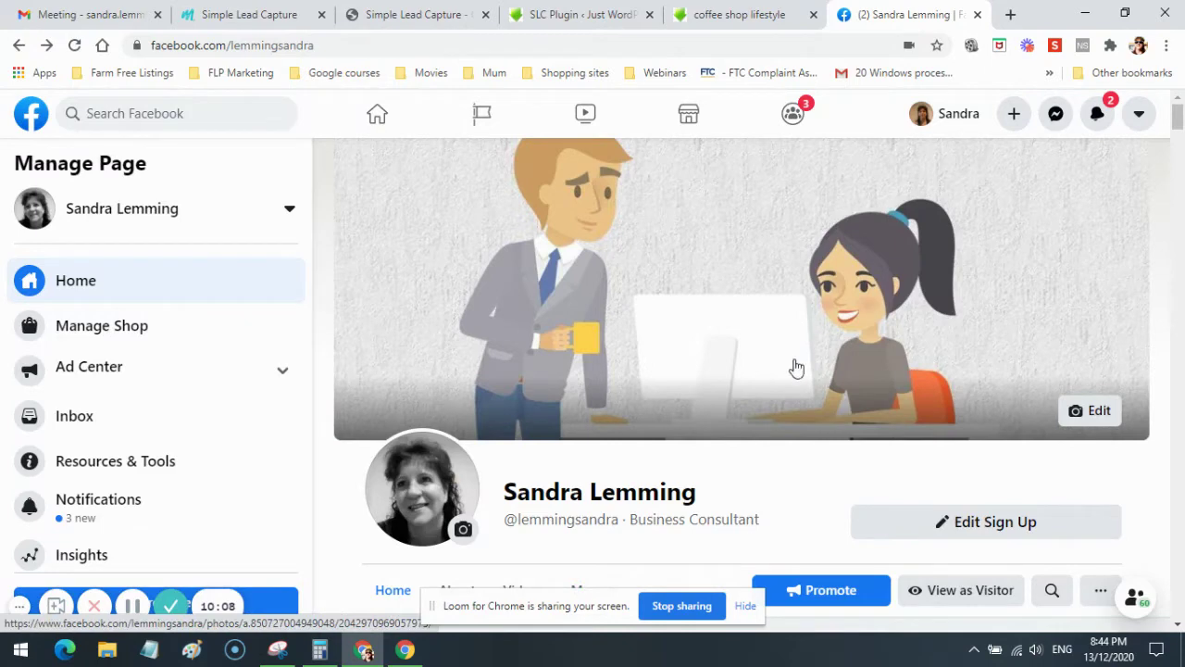
# Open the page's profile photo with its description, like the photo, and return to the page.
pyautogui.click(421, 492)
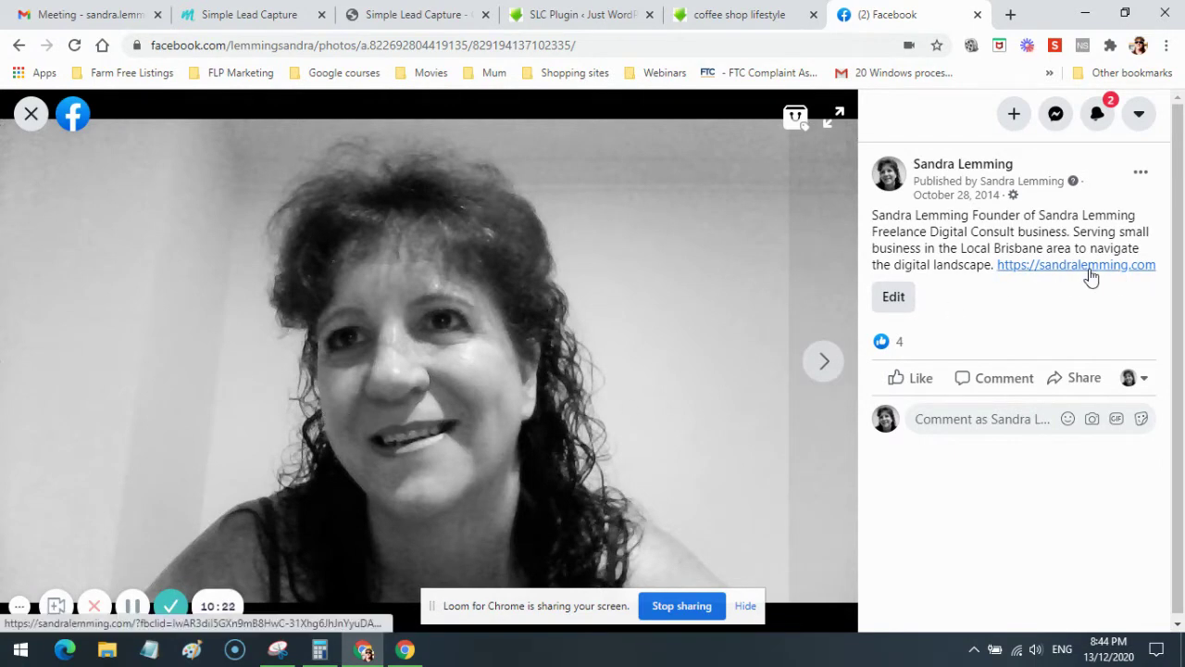
pyautogui.click(918, 382)
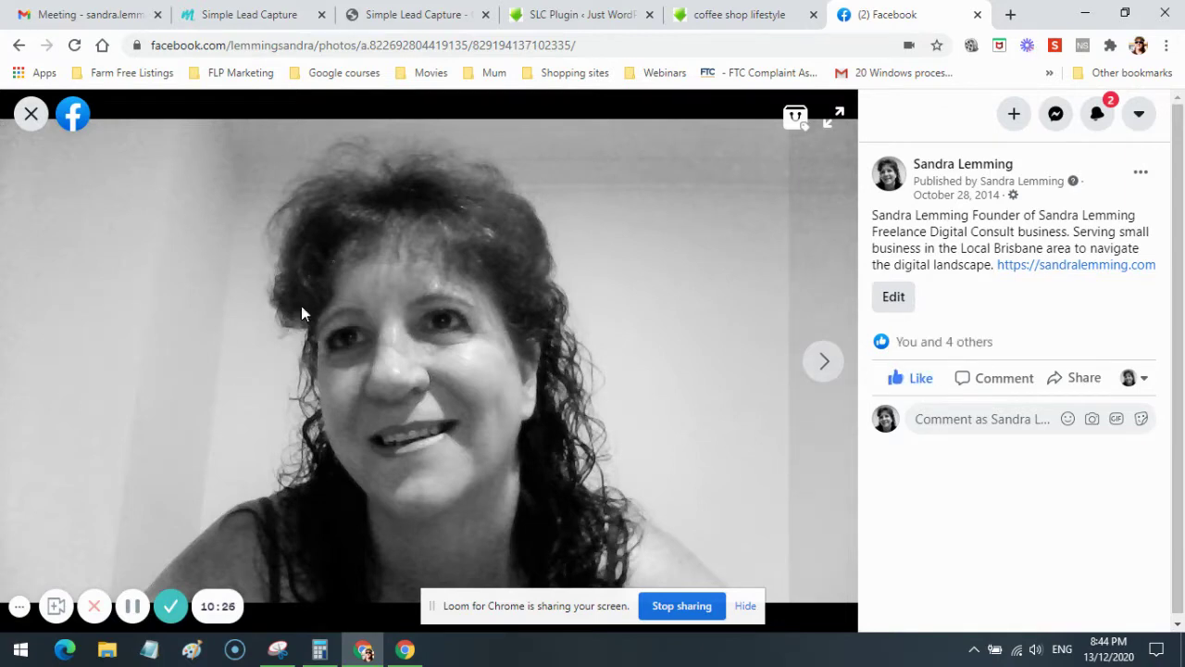
pyautogui.click(31, 113)
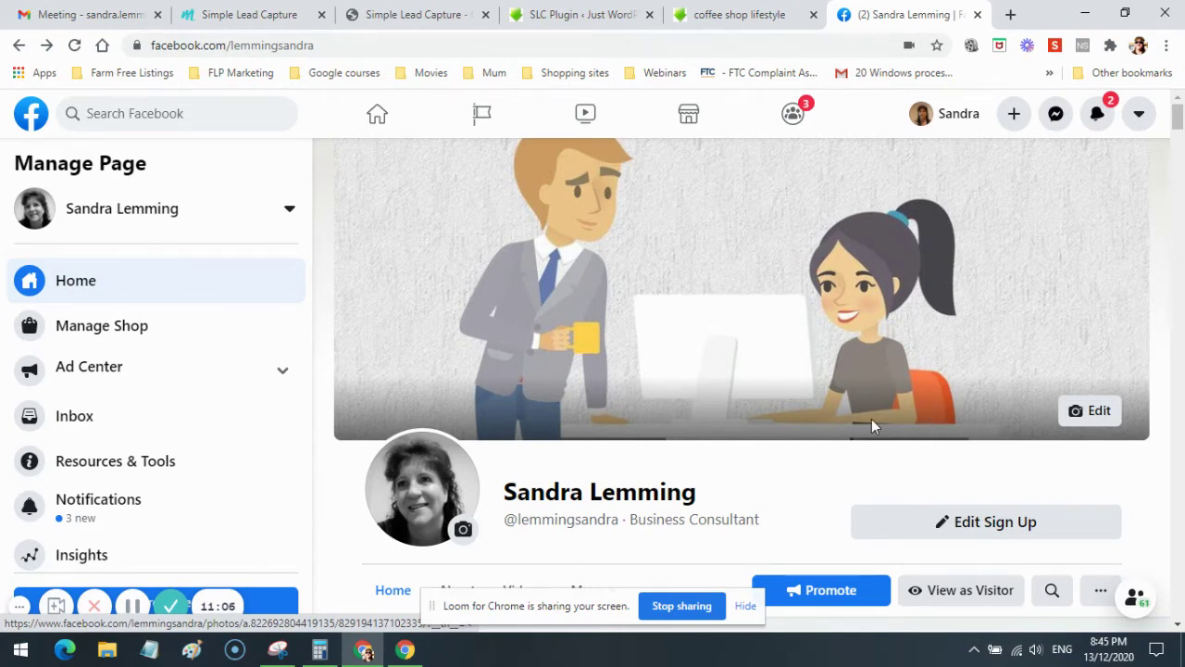
# Examine the page's About section, from general details and hours through contact info, More Info and the privacy policy.
pyautogui.scroll(-2, 871, 425)
pyautogui.scroll(-2, 871, 425)
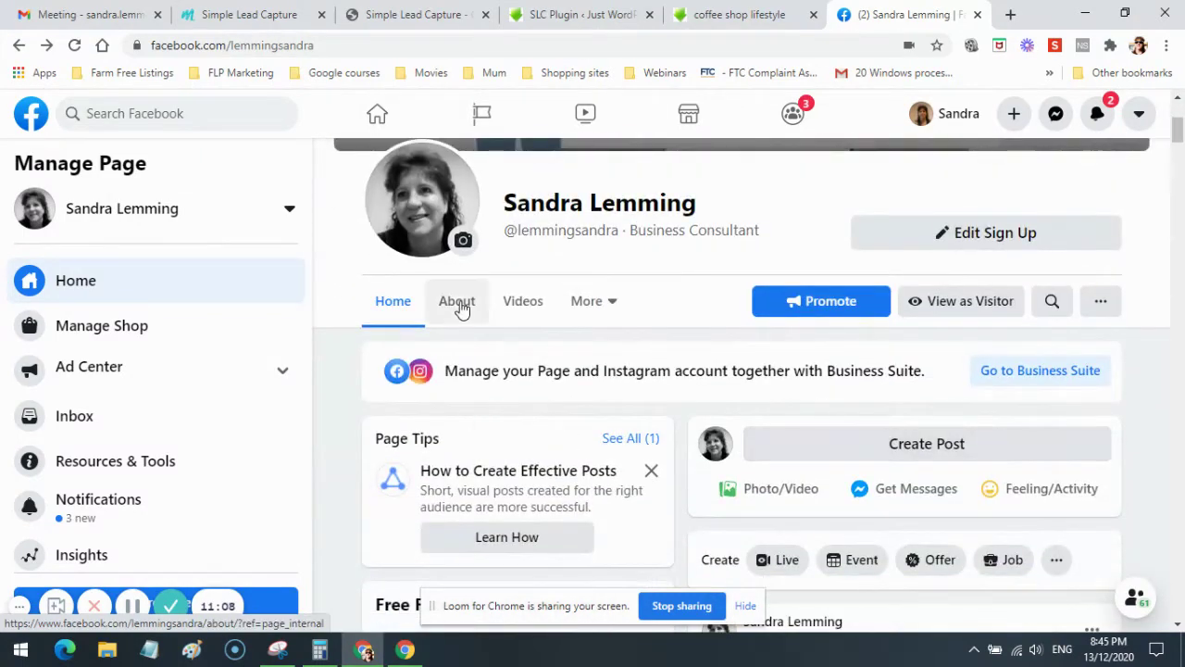
pyautogui.click(460, 305)
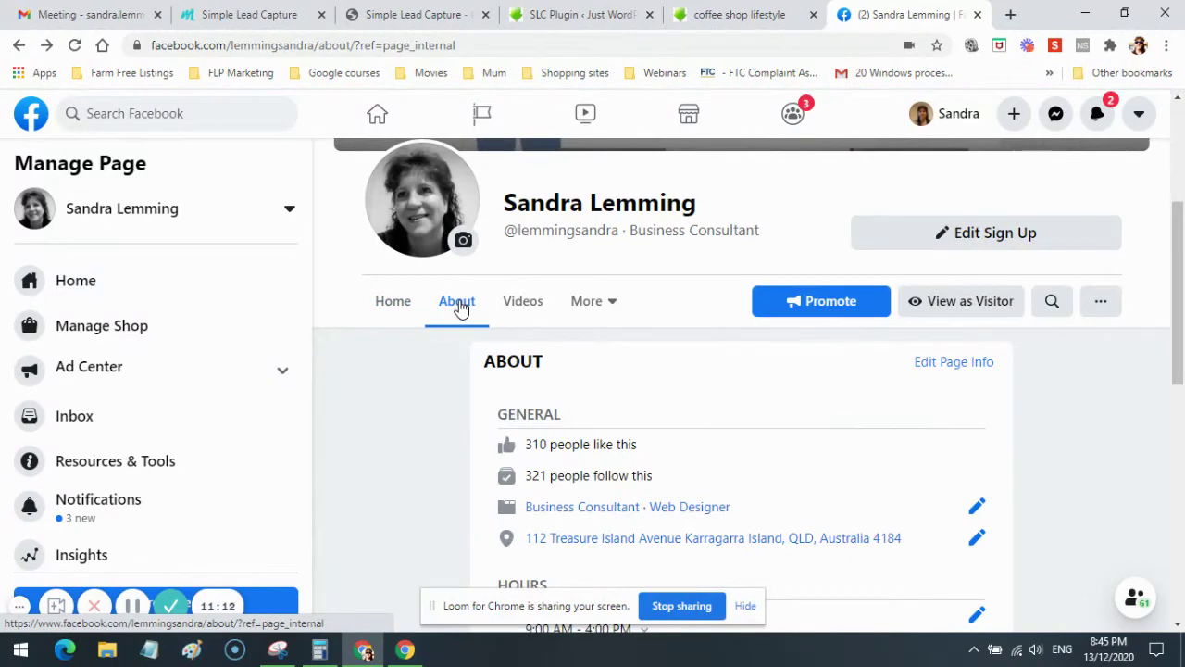
pyautogui.scroll(-2, 458, 306)
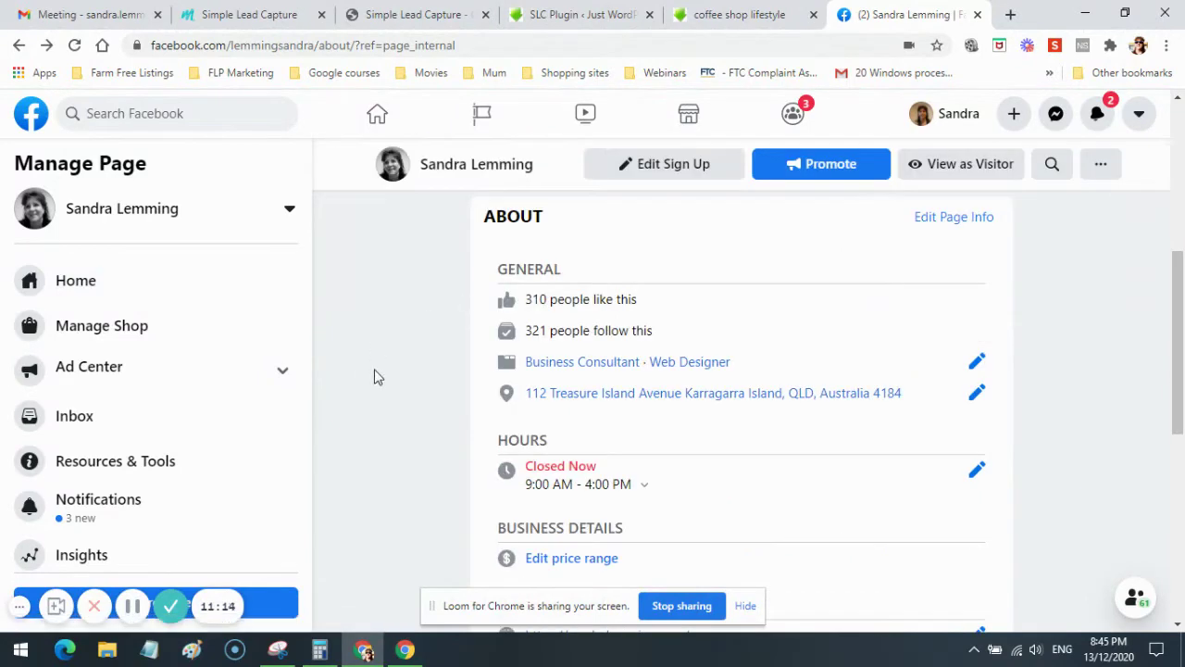
pyautogui.scroll(-2, 375, 375)
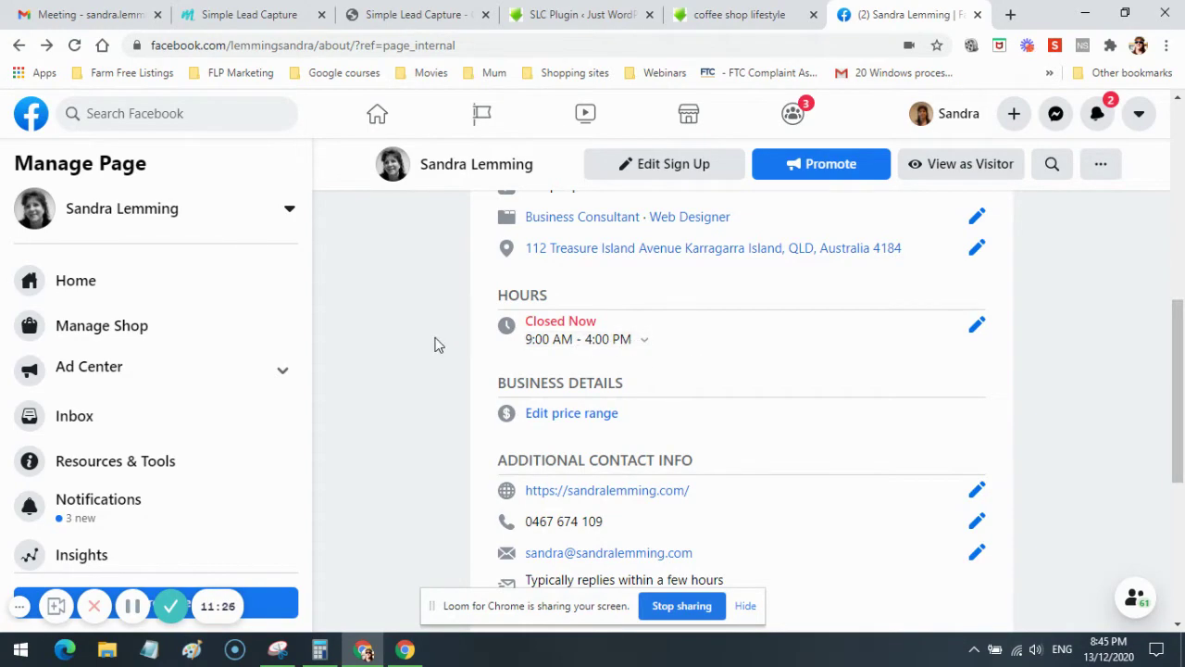
pyautogui.scroll(-2, 434, 344)
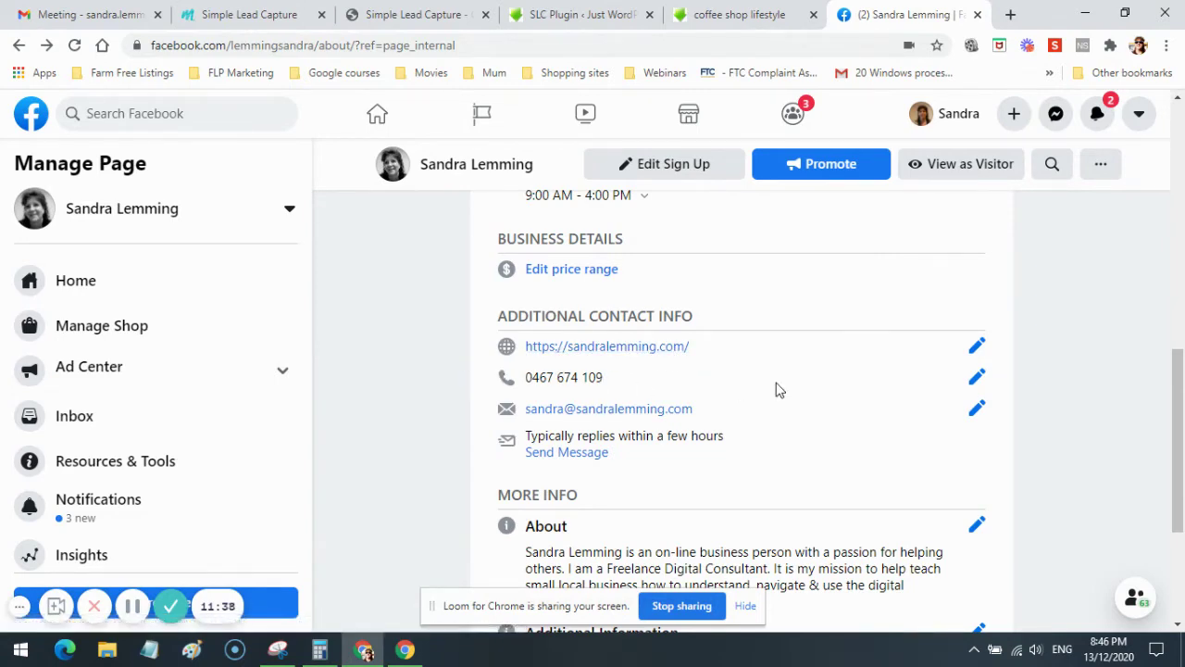
pyautogui.scroll(-2, 776, 389)
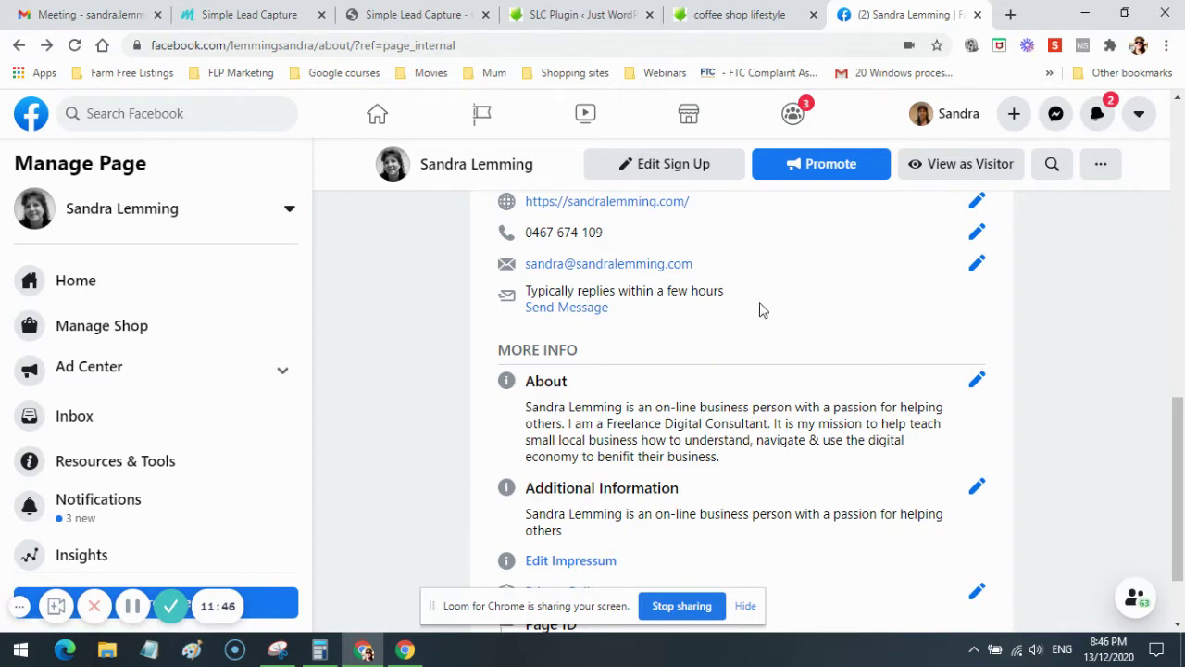
pyautogui.scroll(-1, 759, 309)
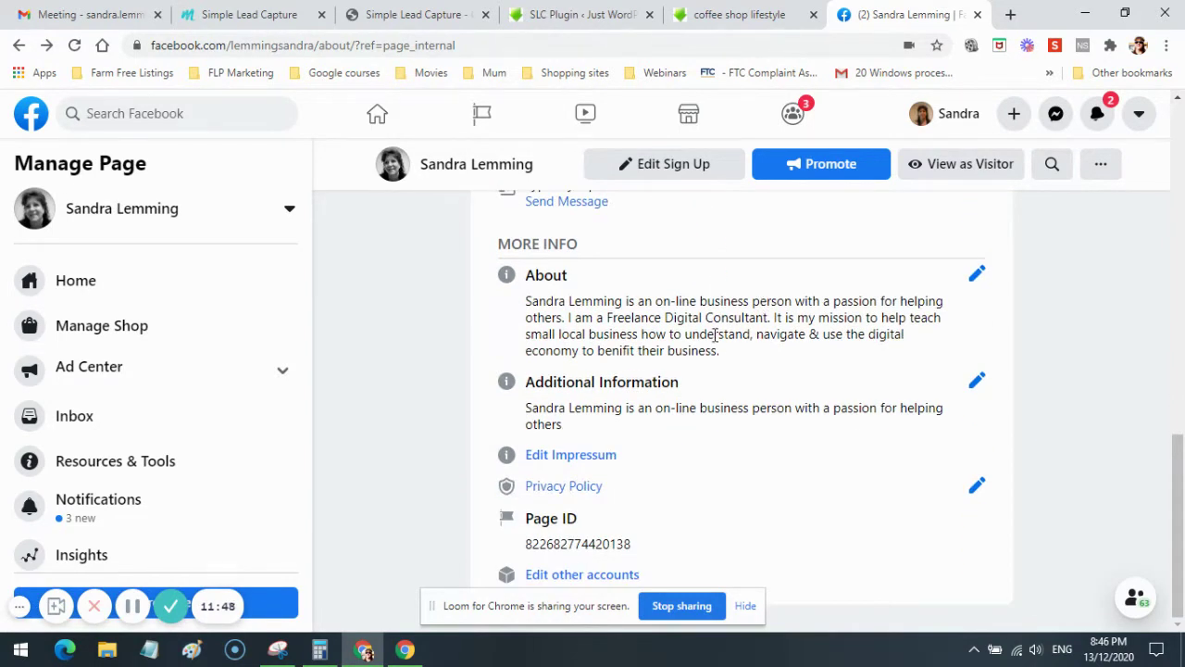
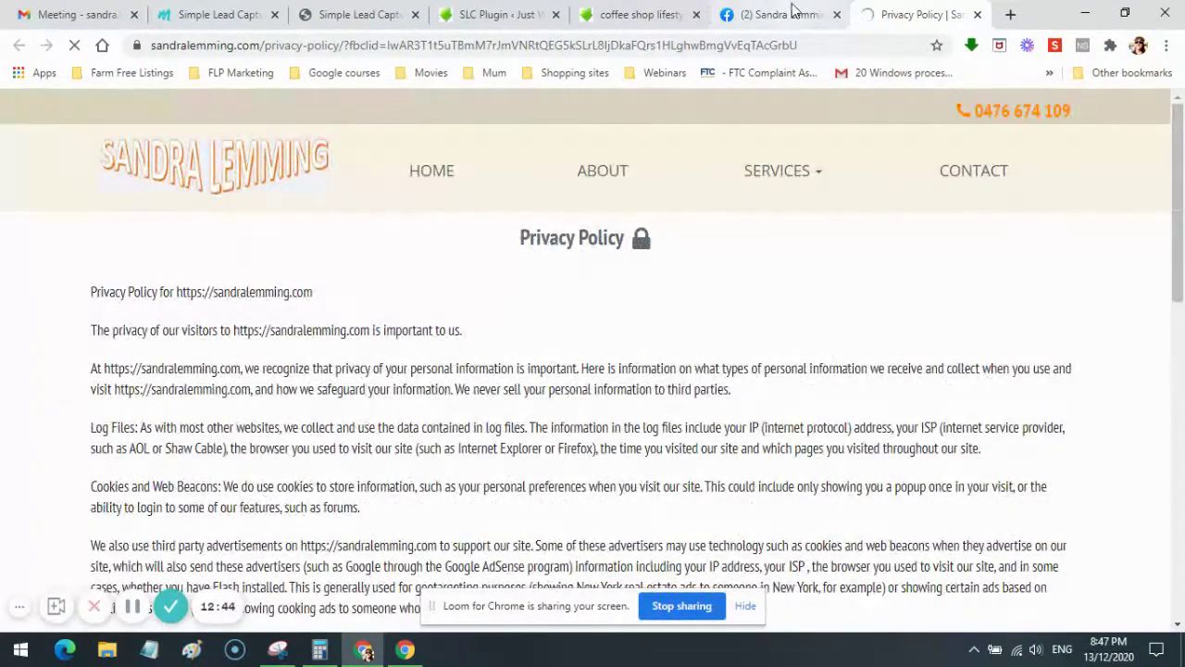
# Return to the Facebook page's About section and close the website's Privacy Policy tab.
pyautogui.click(791, 11)
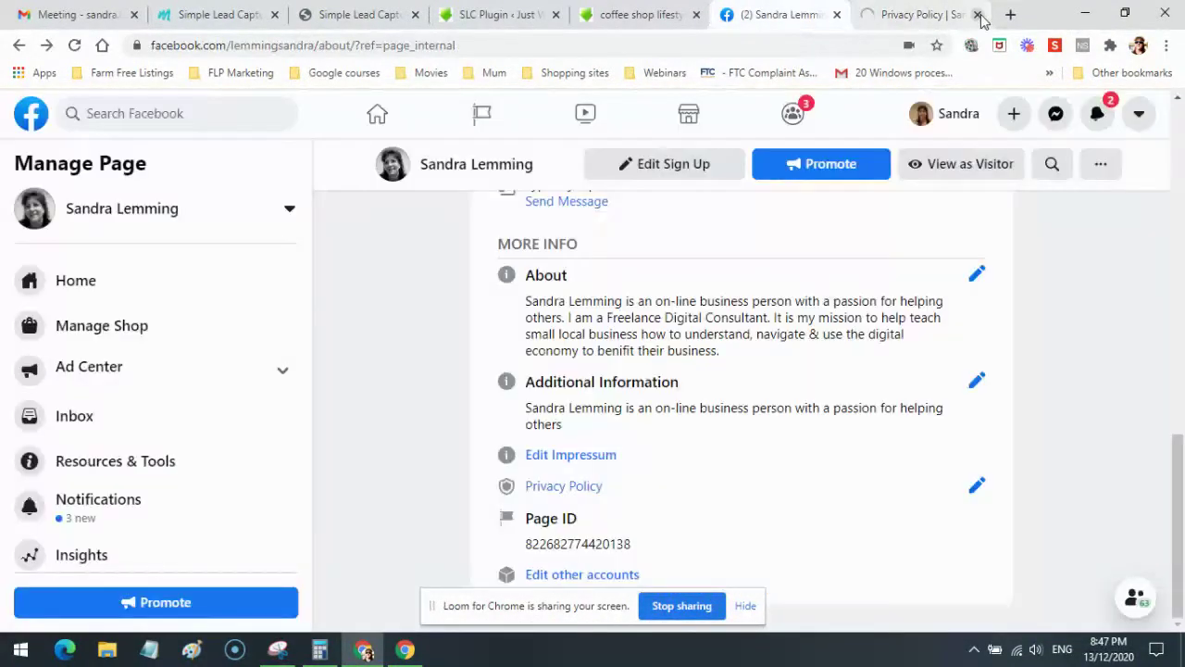
pyautogui.click(977, 14)
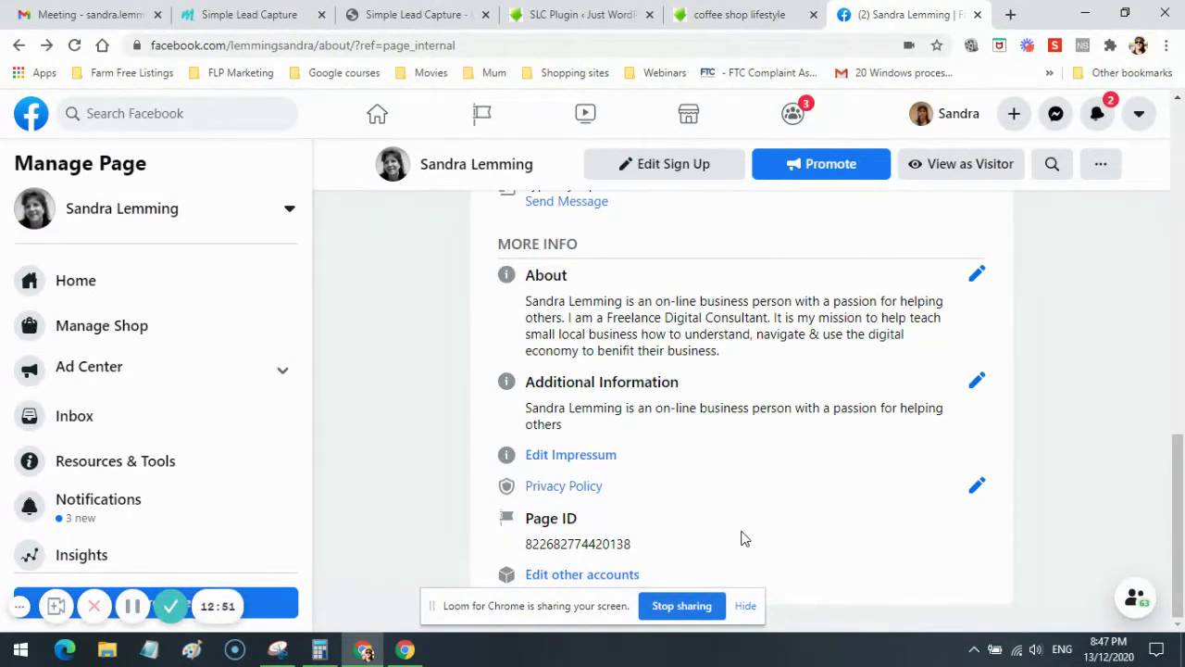
# Go back to the page's Home section and dismiss the "Start Selling From Your Page in a Few Steps" suggestion.
pyautogui.scroll(3, 743, 537)
pyautogui.scroll(6, 743, 537)
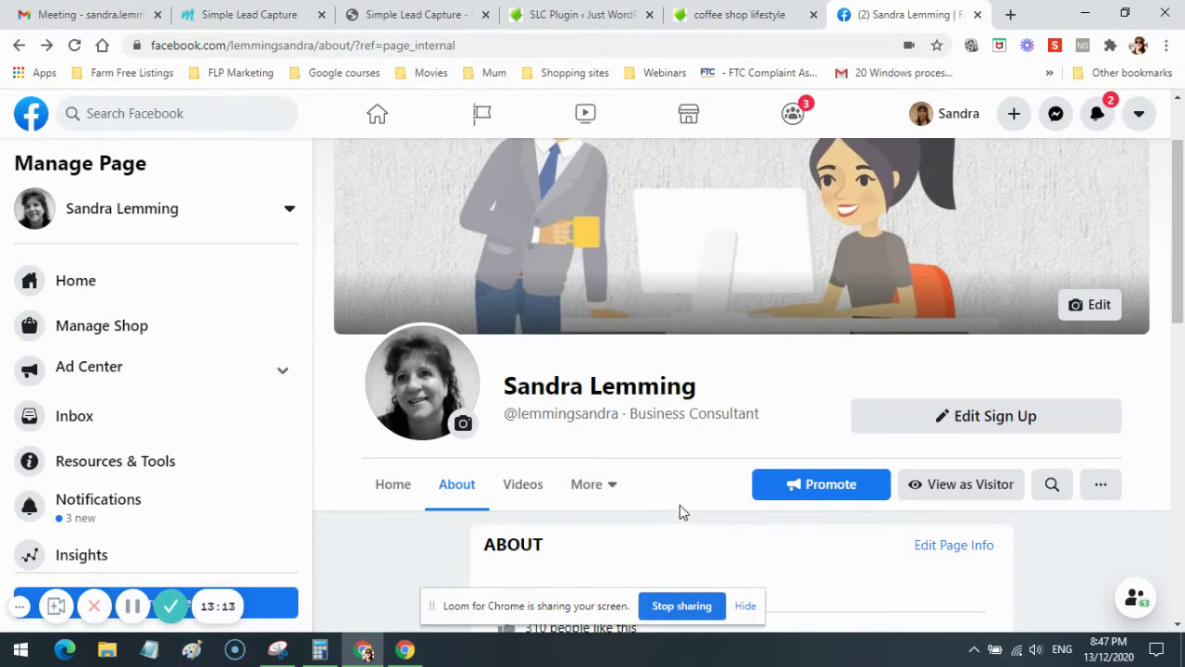
pyautogui.click(386, 489)
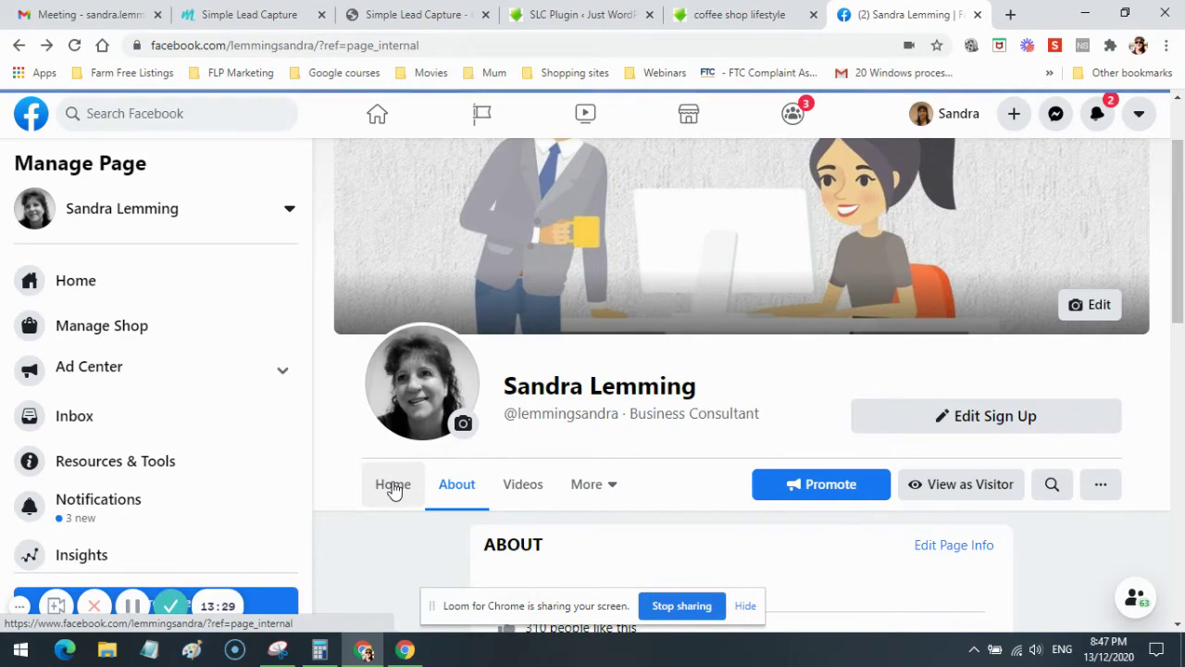
pyautogui.scroll(-3, 858, 558)
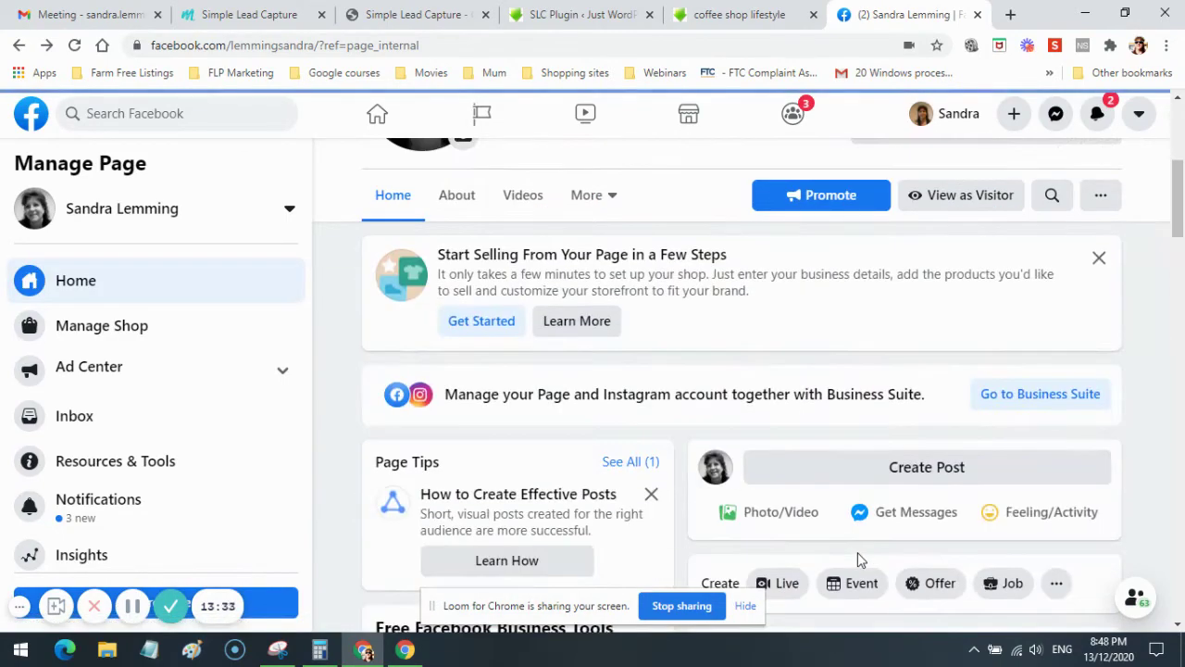
pyautogui.click(1099, 260)
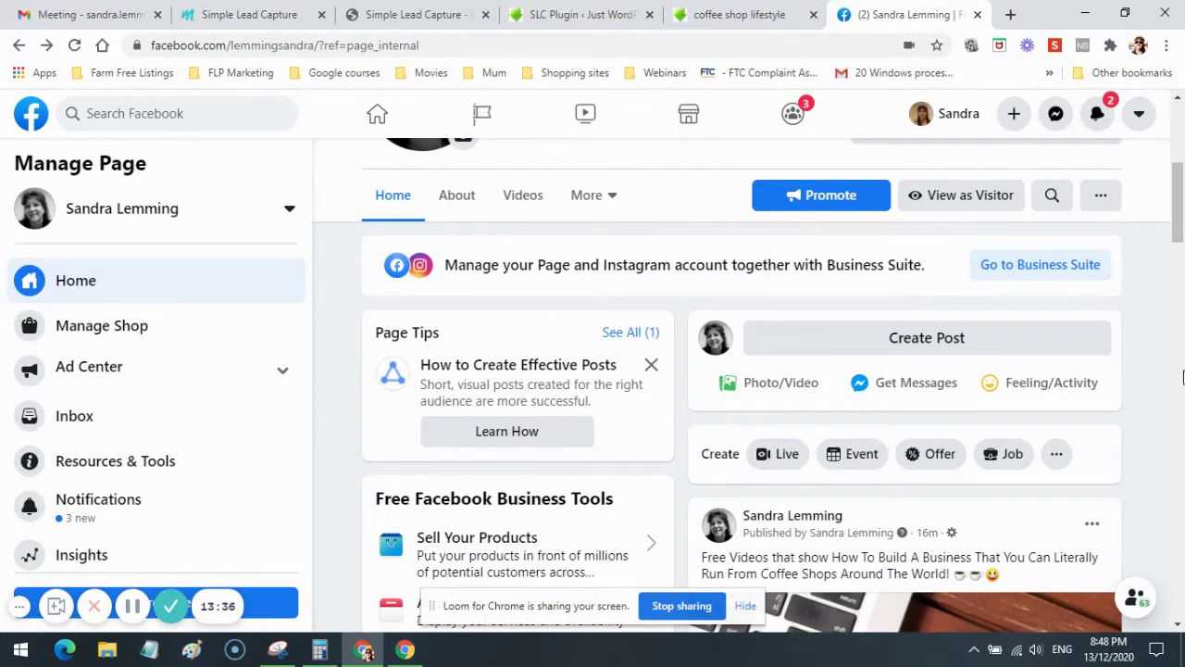
# Review the posts published on the page, from the newest down to those from October, noting the kinds of articles shared.
pyautogui.scroll(-6, 1176, 380)
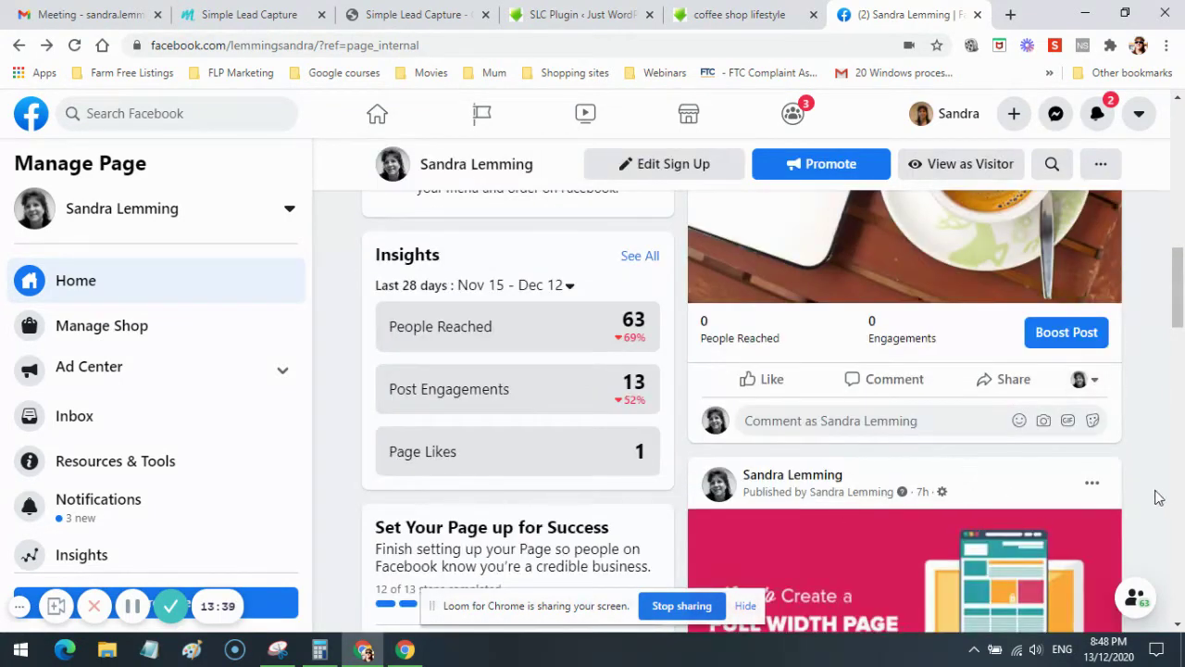
pyautogui.scroll(-3, 1157, 497)
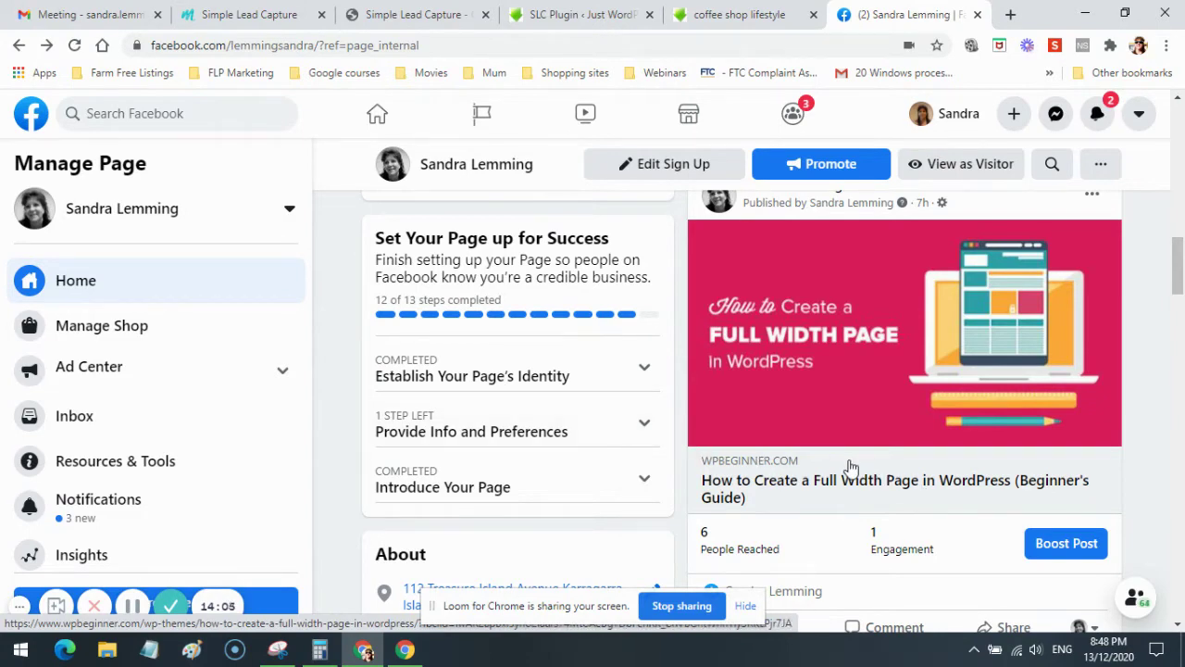
pyautogui.scroll(1, 1034, 496)
pyautogui.scroll(-1, 1035, 496)
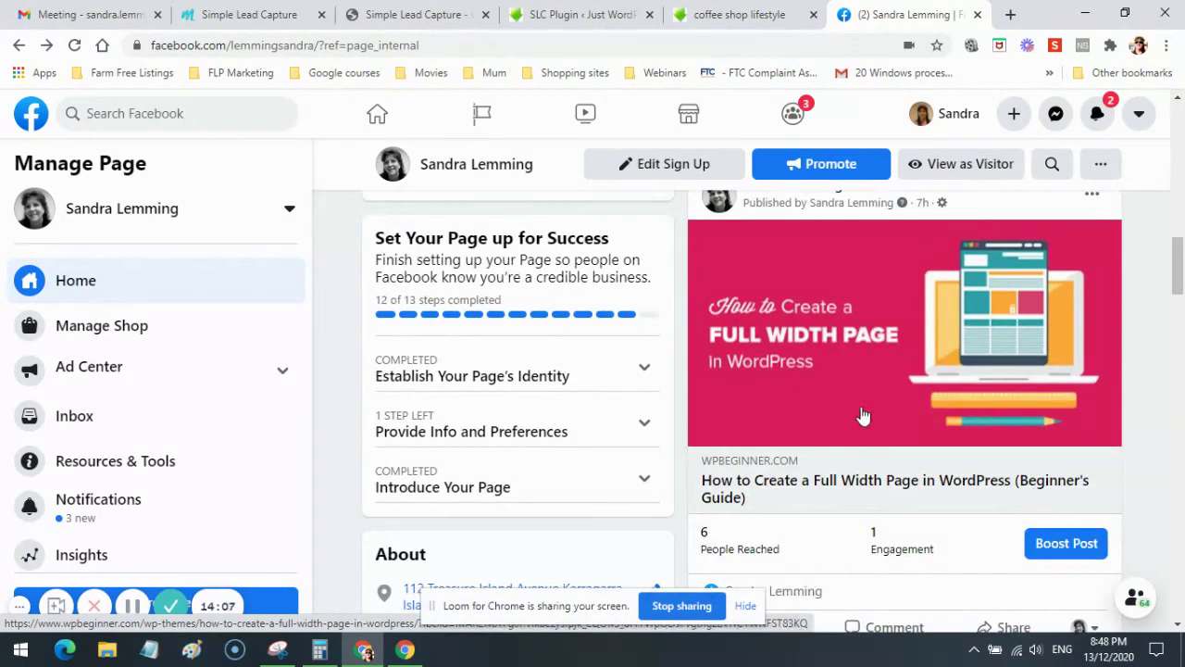
pyautogui.scroll(-3, 881, 402)
pyautogui.scroll(-3, 879, 394)
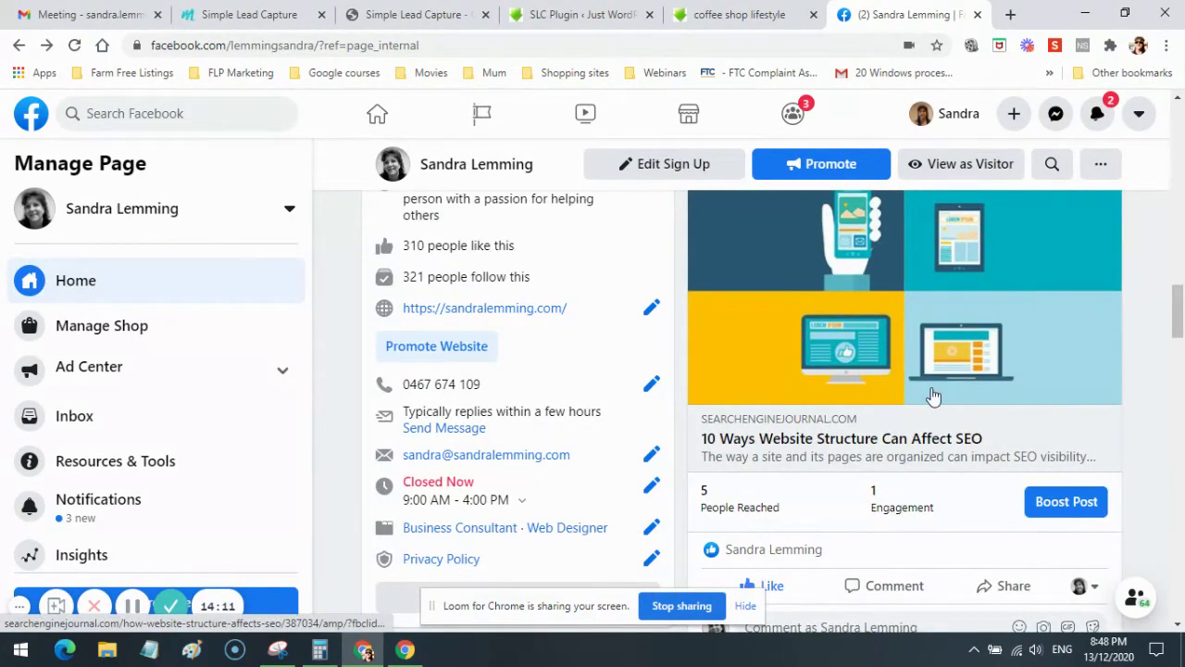
pyautogui.scroll(-6, 933, 396)
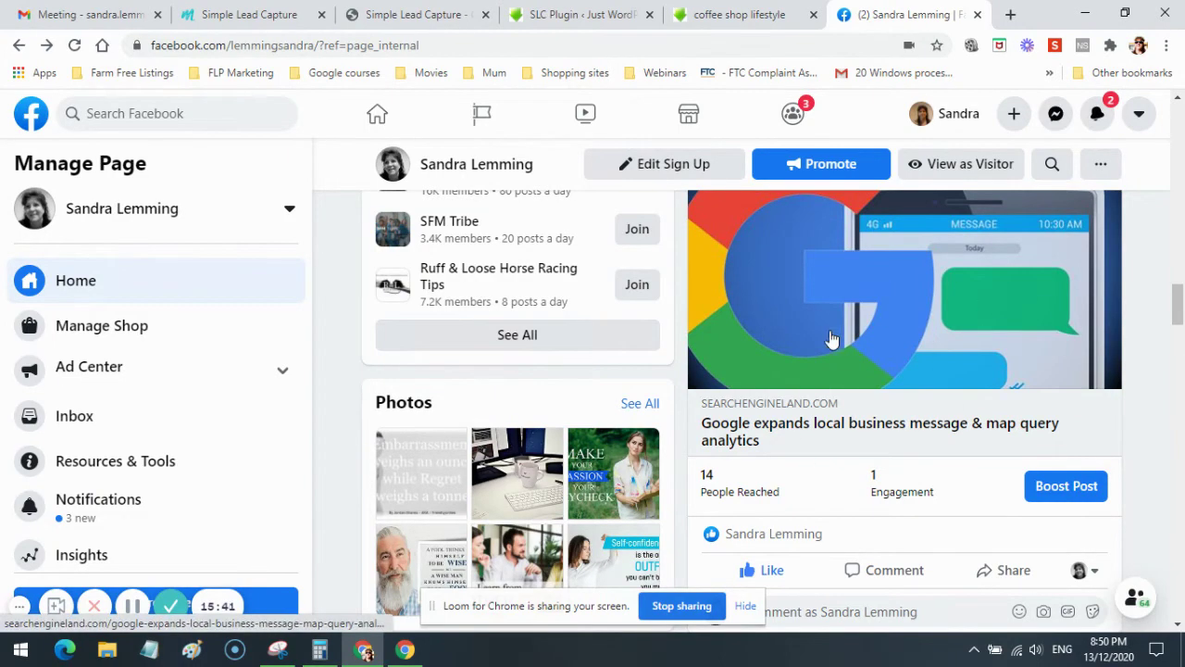
pyautogui.scroll(-5, 846, 396)
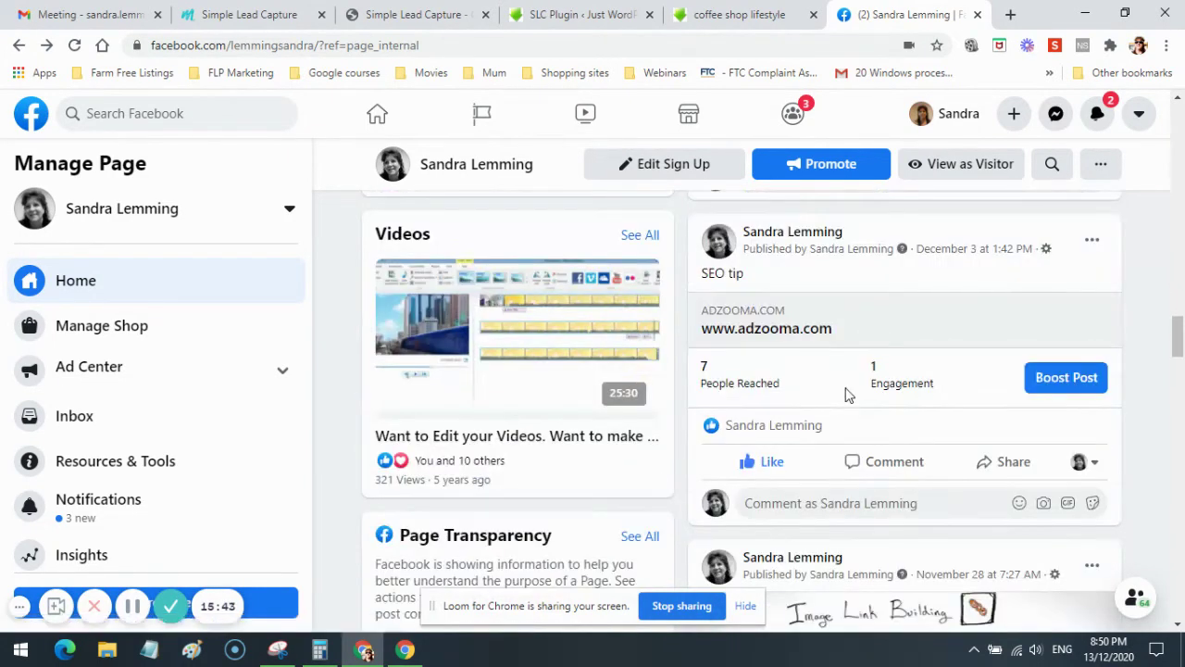
pyautogui.scroll(-3, 845, 396)
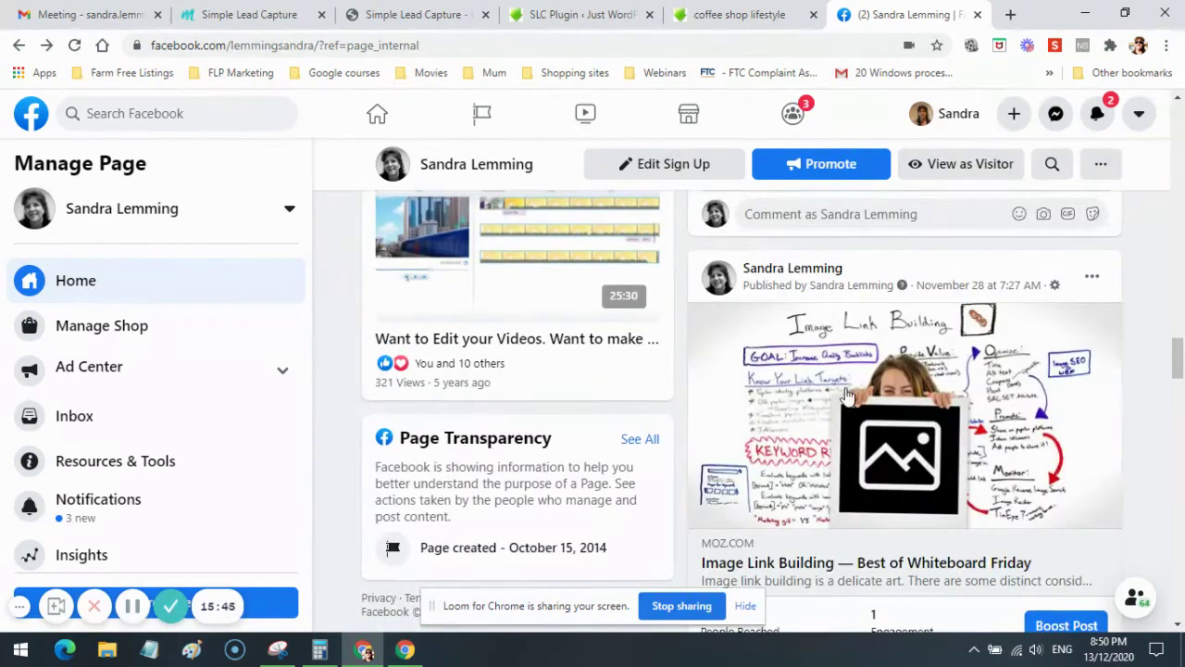
pyautogui.scroll(-3, 847, 395)
pyautogui.scroll(-6, 845, 396)
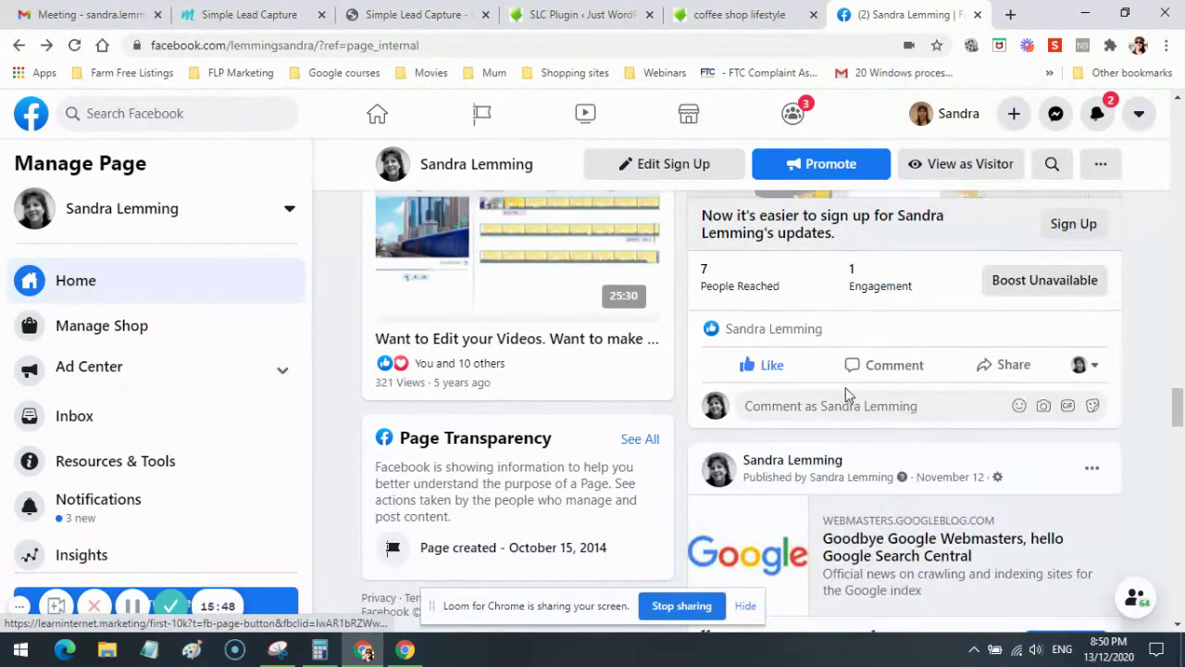
pyautogui.scroll(-2, 846, 395)
pyautogui.scroll(-2, 845, 395)
pyautogui.scroll(-7, 845, 395)
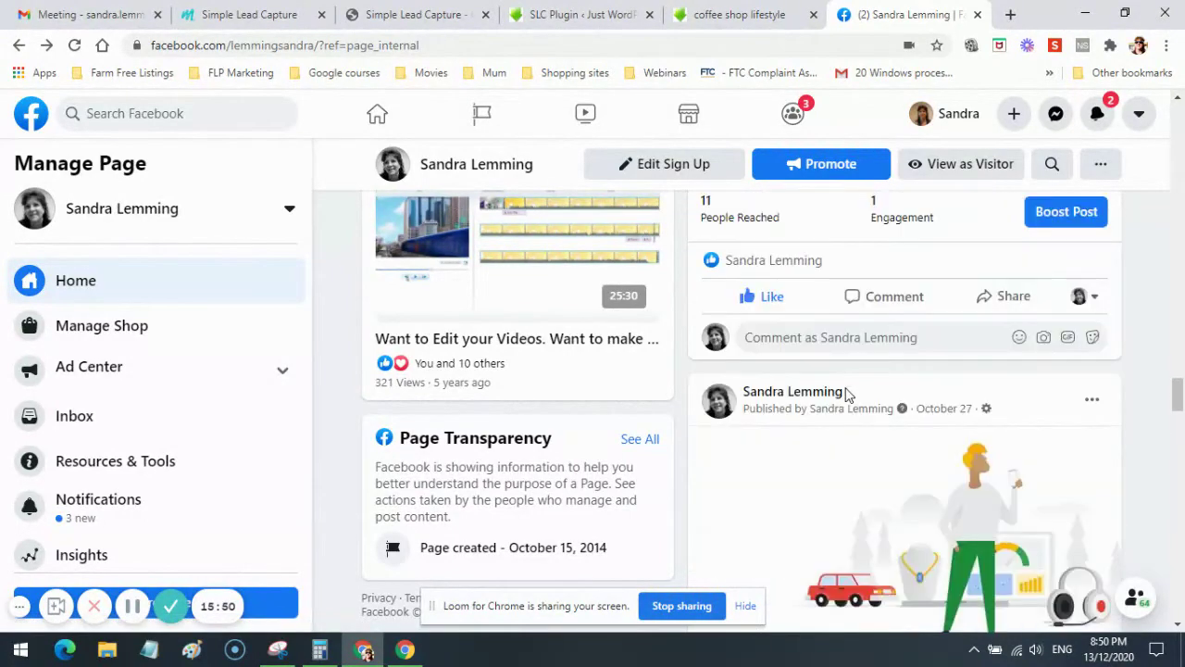
pyautogui.scroll(-4, 931, 458)
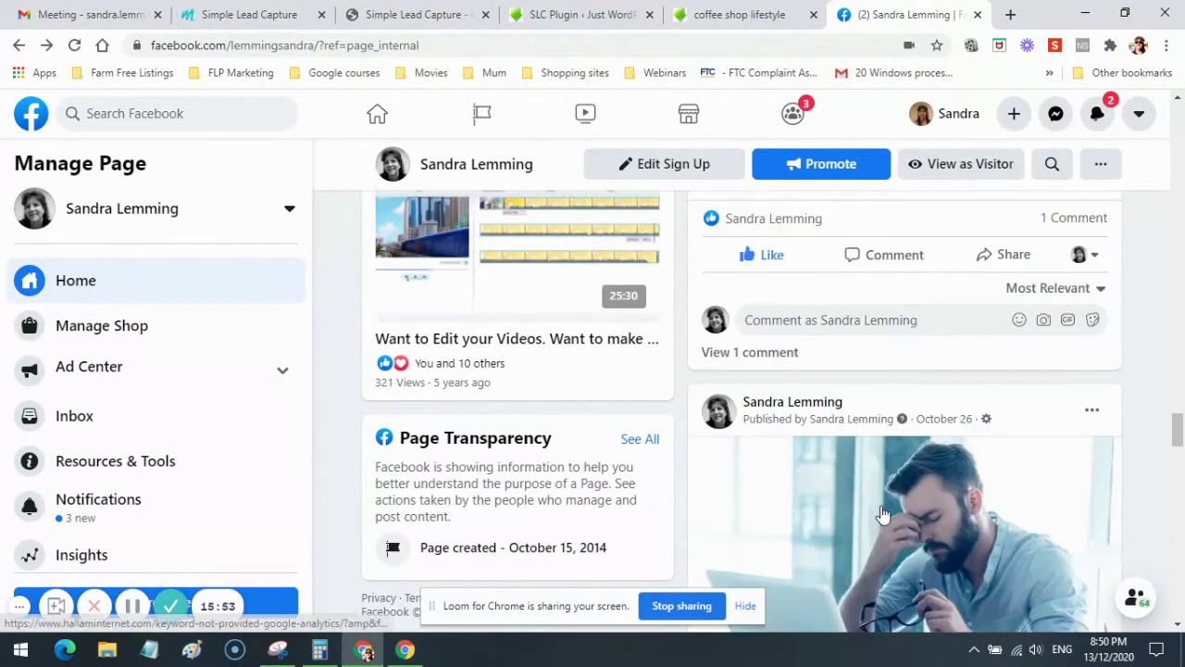
pyautogui.scroll(-2, 882, 513)
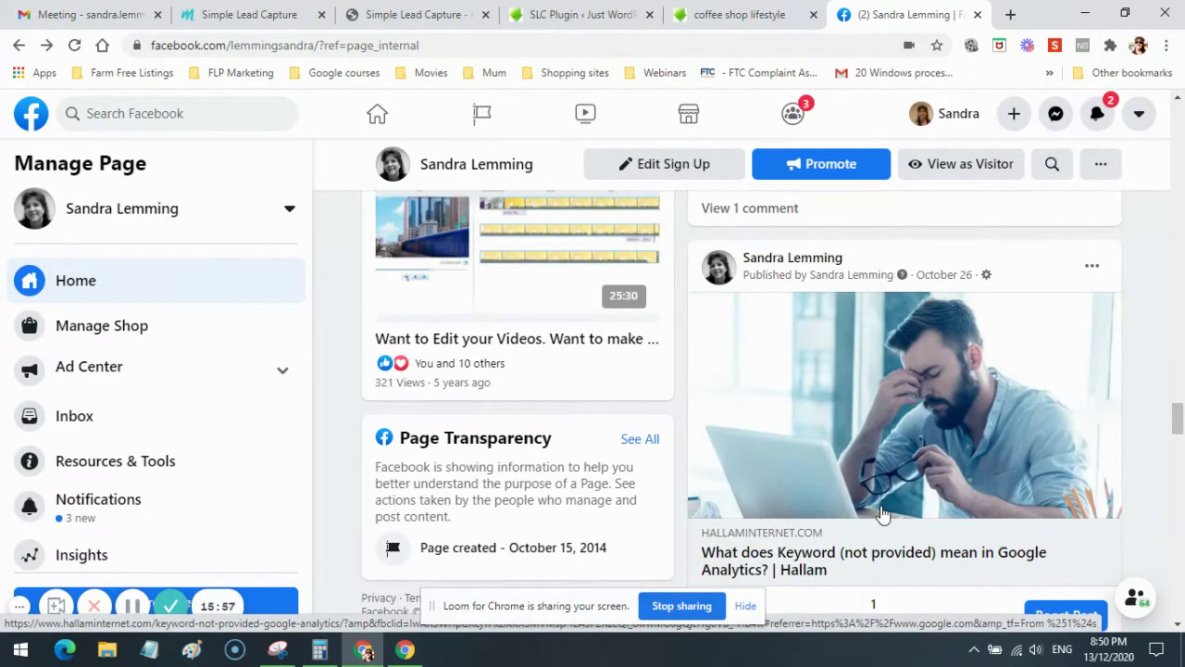
pyautogui.scroll(-3, 882, 513)
pyautogui.scroll(-6, 833, 464)
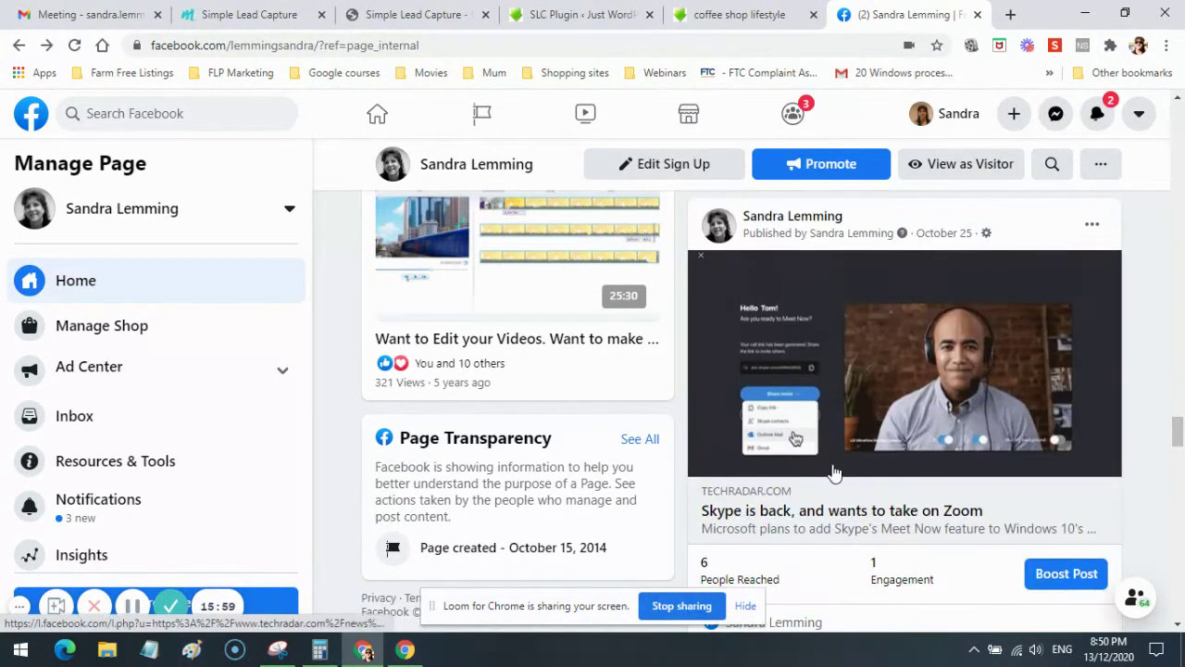
pyautogui.scroll(-3, 834, 468)
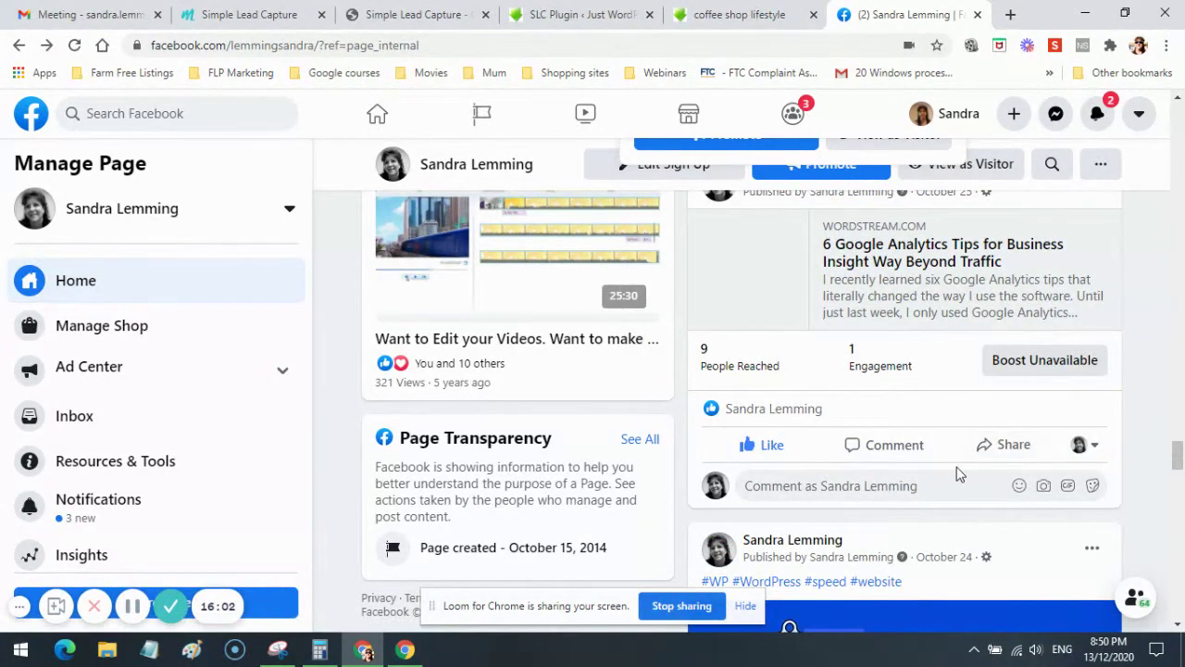
pyautogui.scroll(-3, 958, 475)
pyautogui.scroll(-8, 958, 477)
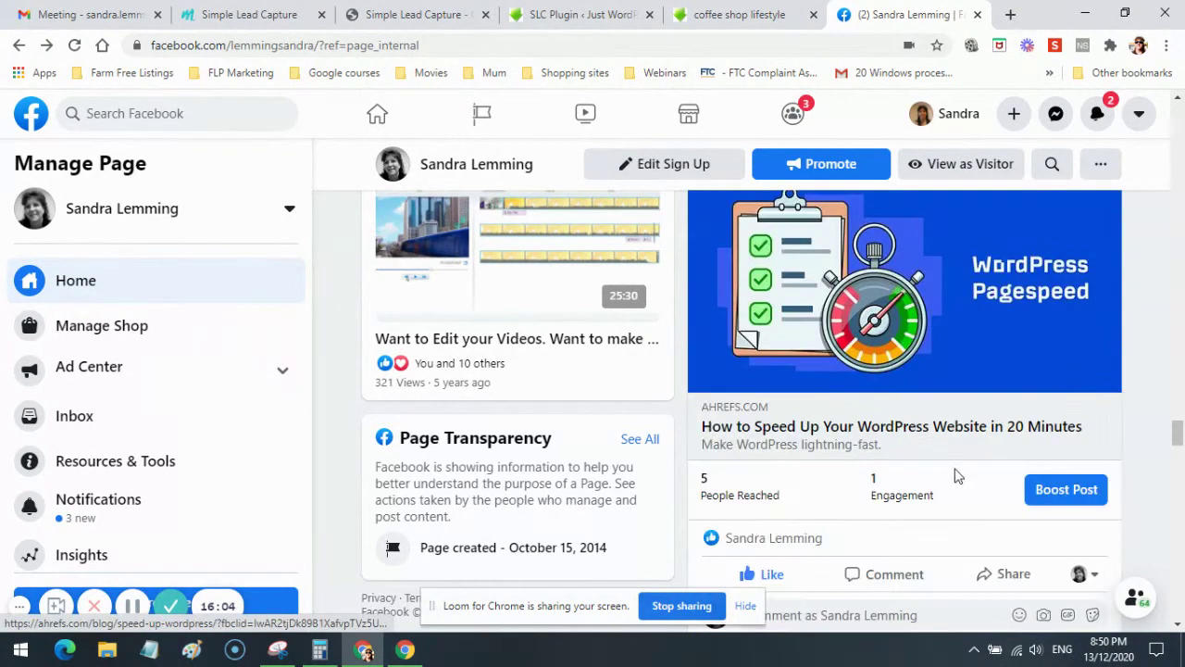
pyautogui.scroll(-3, 959, 475)
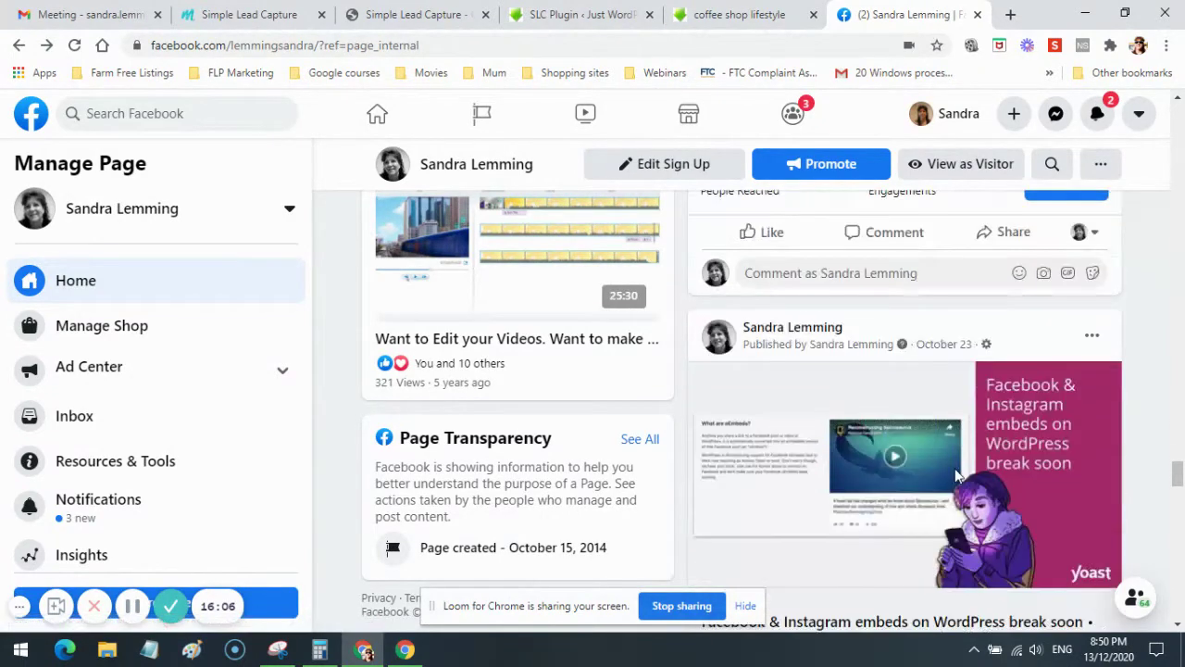
# Review the page's older posts from October 23 down to October 3, noting the kinds of articles and comments shared.
pyautogui.scroll(-3, 958, 477)
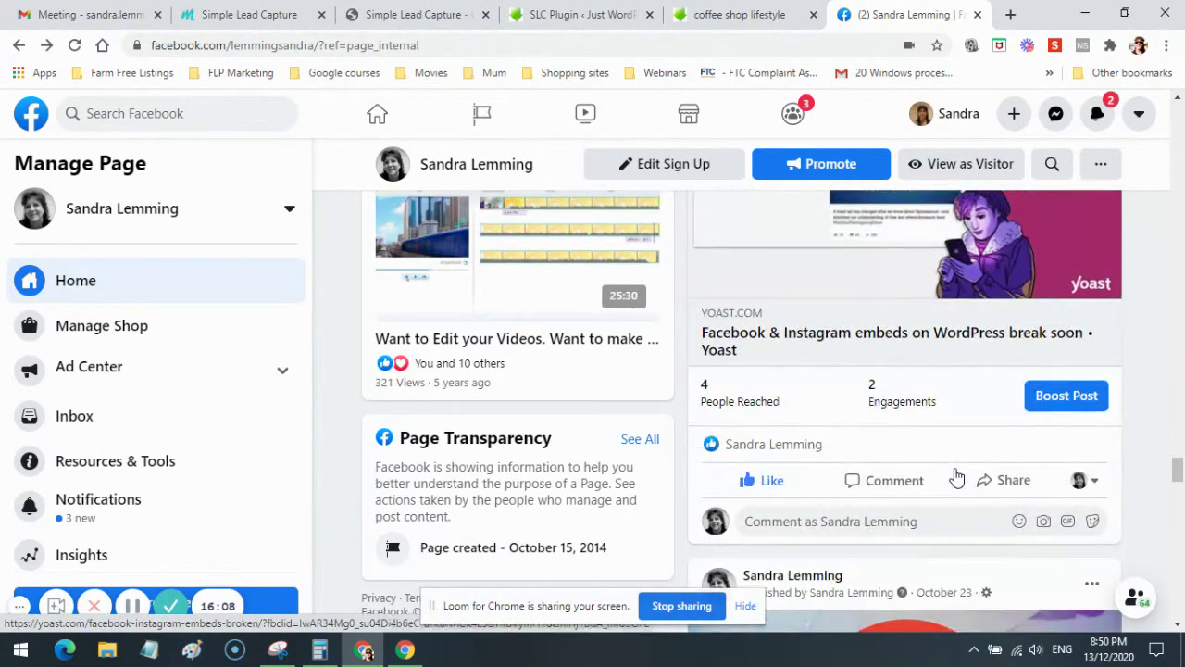
pyautogui.scroll(-6, 956, 475)
pyautogui.scroll(-8, 956, 476)
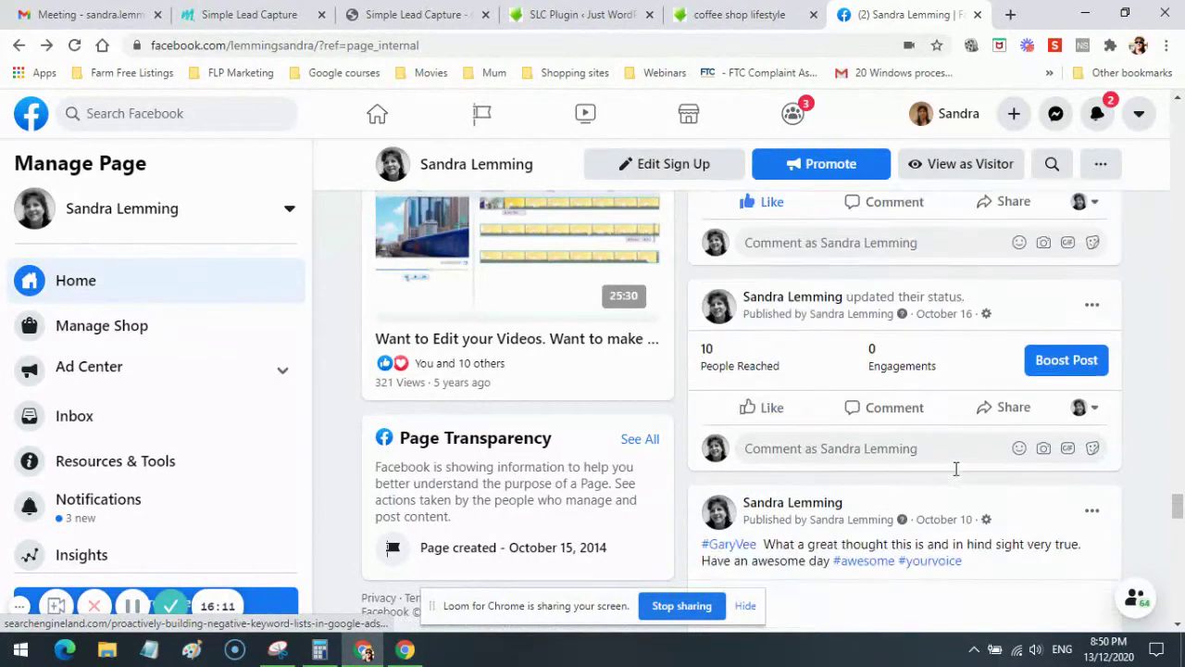
pyautogui.scroll(-3, 956, 477)
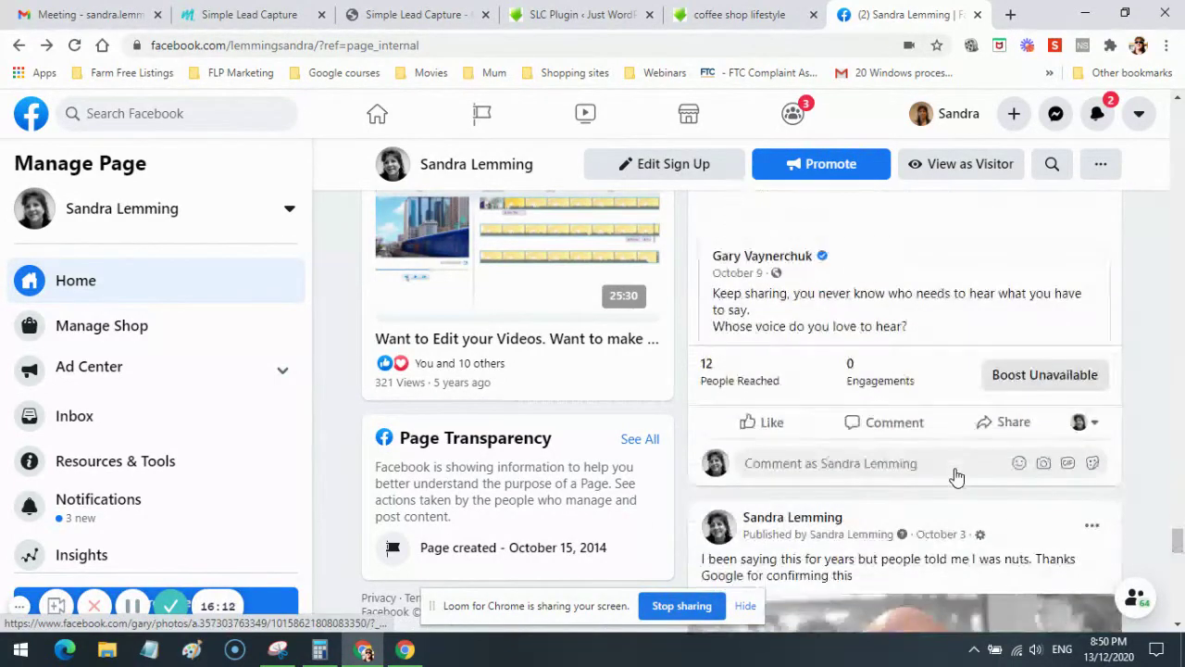
pyautogui.scroll(-3, 958, 477)
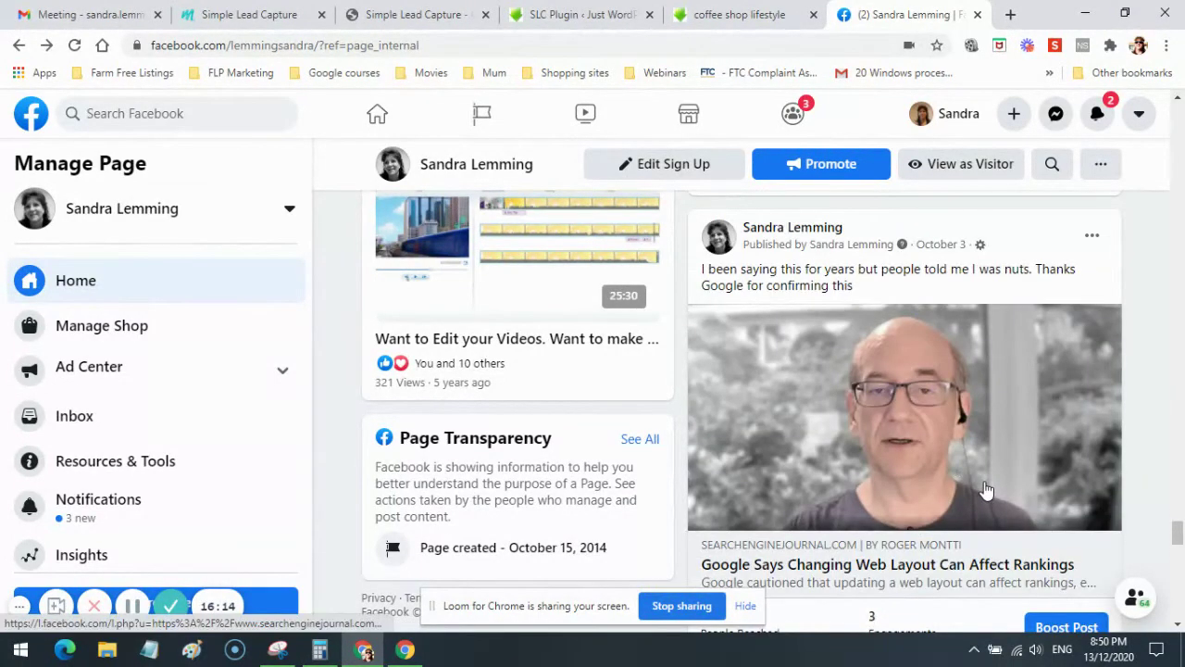
pyautogui.scroll(15, 958, 478)
pyautogui.scroll(12, 987, 489)
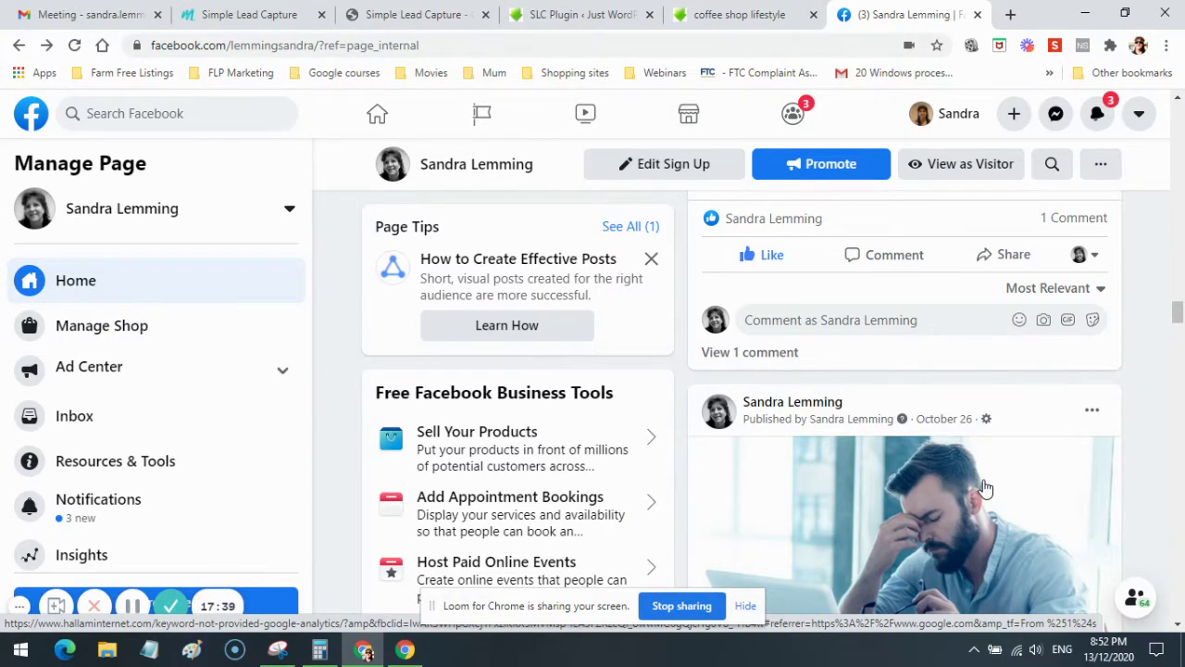
# Look over the late-October shared posts once more and return to the cover photo at the start of the page.
pyautogui.scroll(-2, 1119, 460)
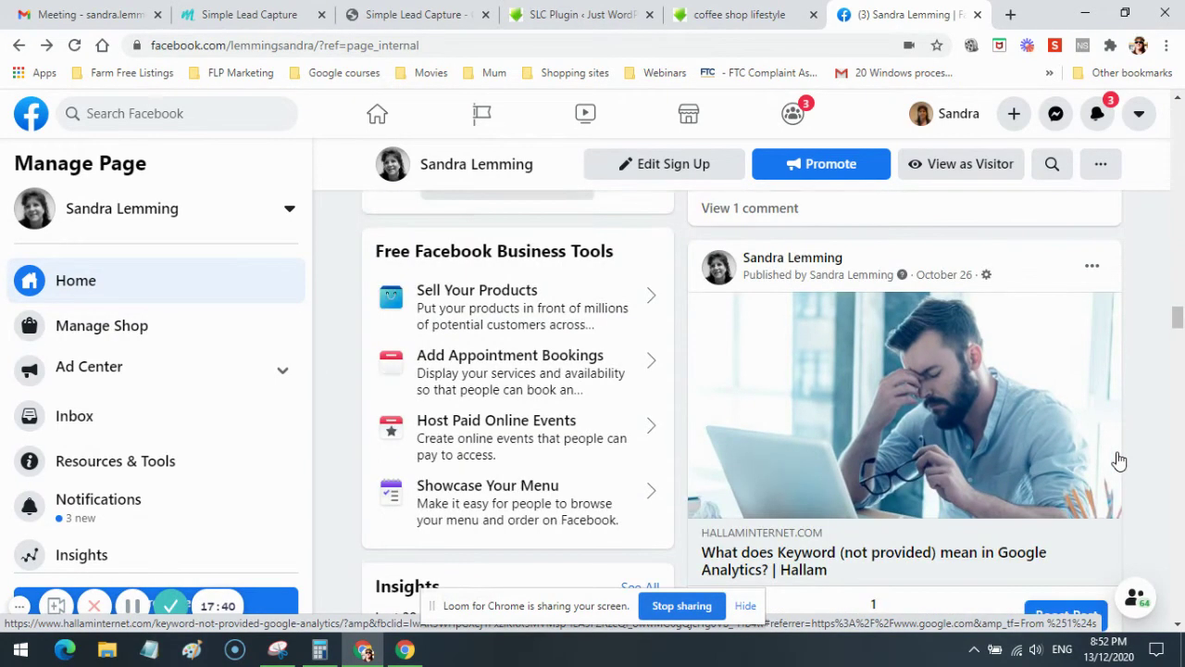
pyautogui.scroll(-4, 1153, 465)
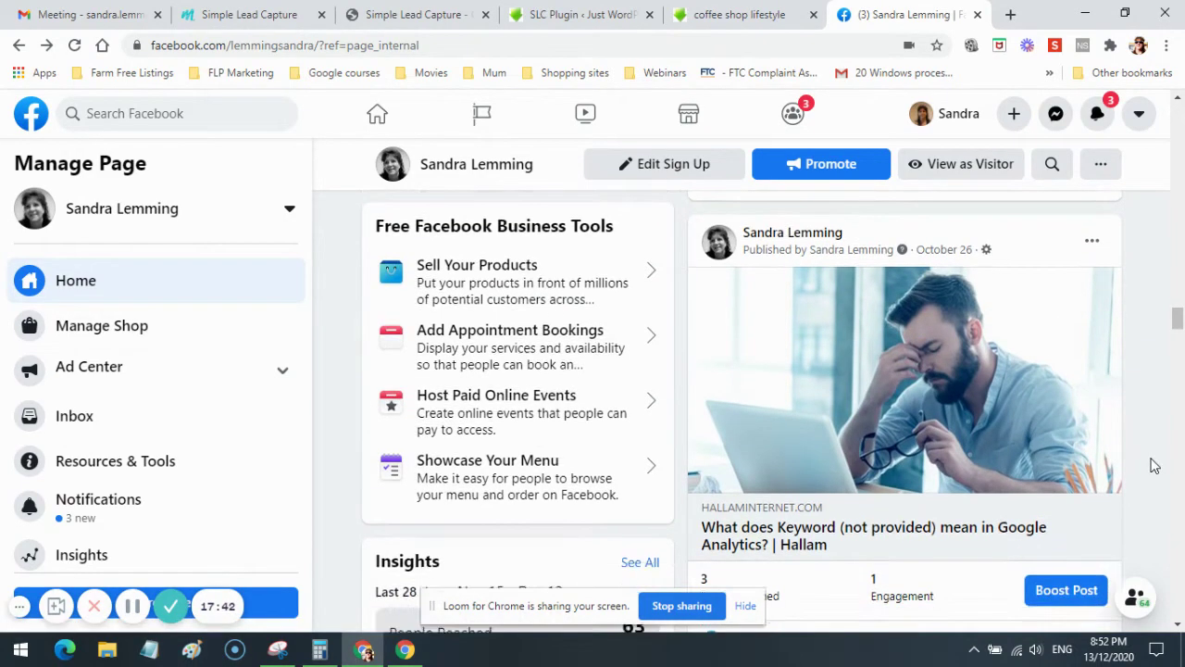
pyautogui.scroll(-7, 1153, 465)
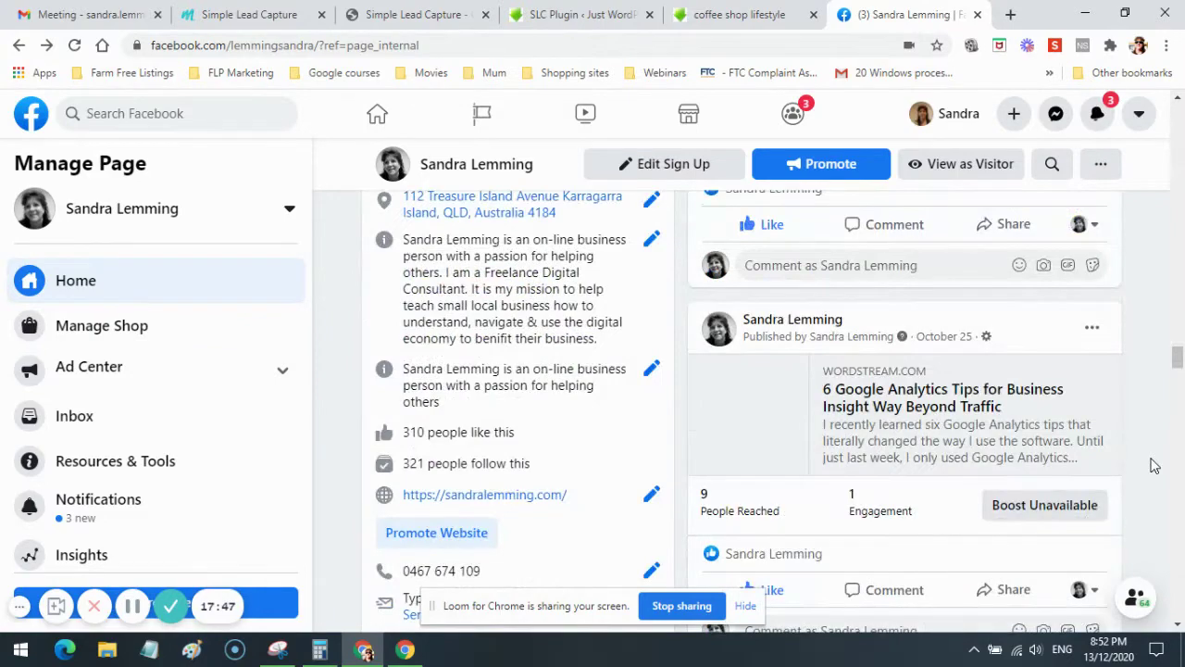
pyautogui.scroll(-8, 1153, 464)
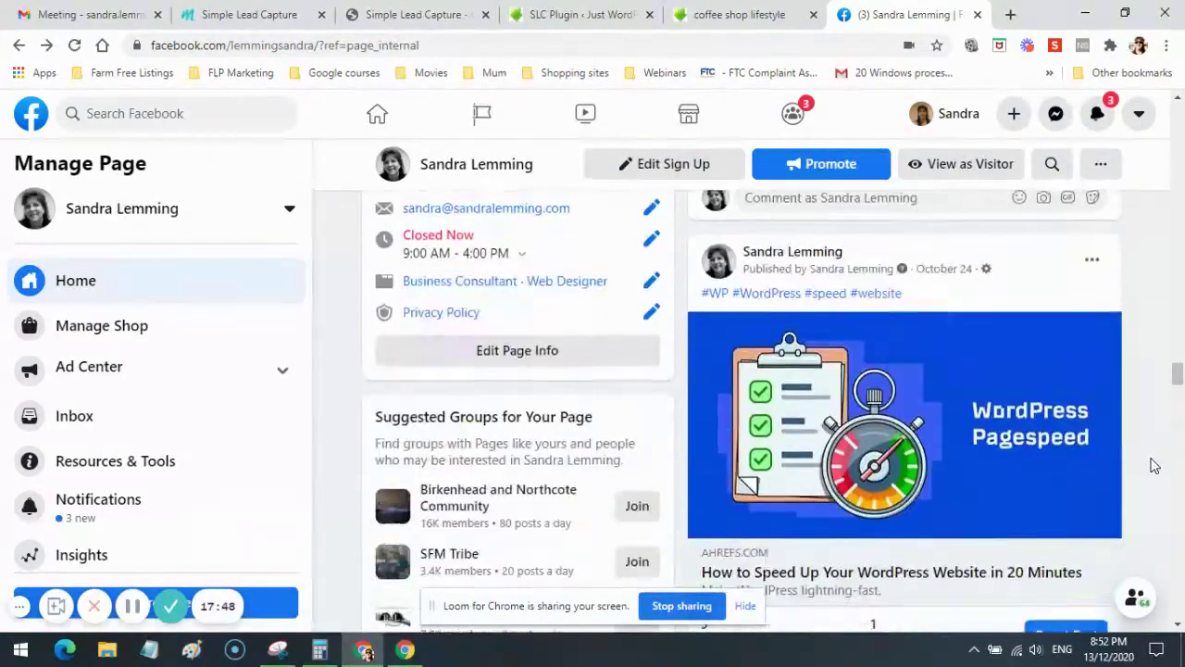
pyautogui.scroll(-10, 1154, 465)
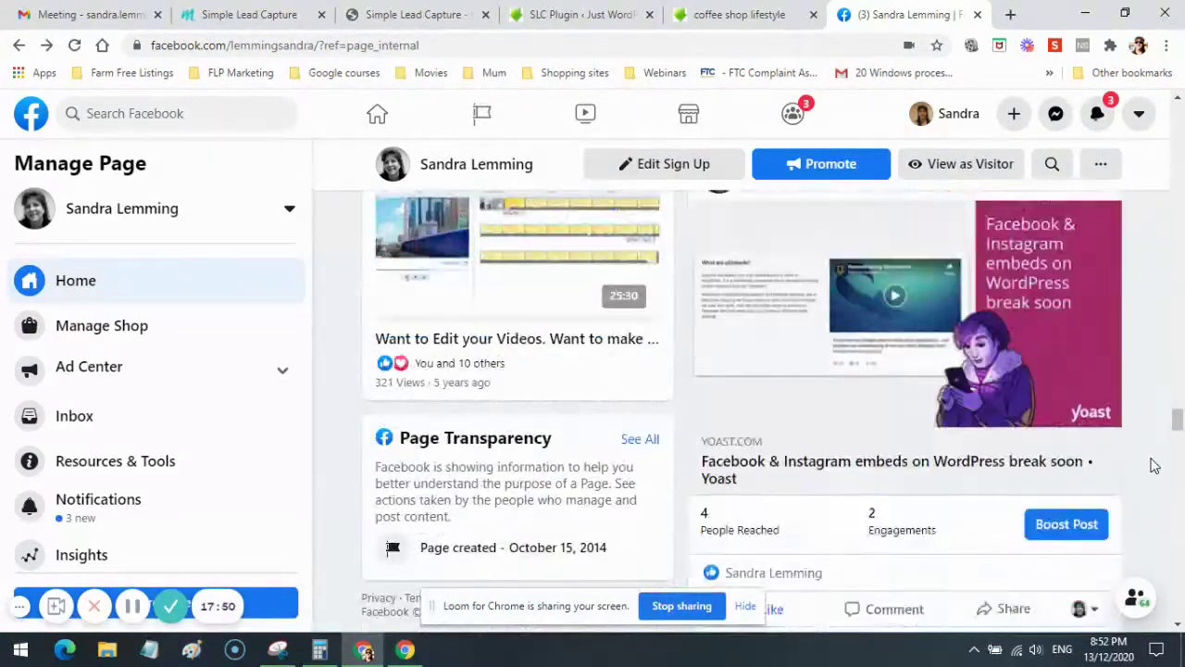
pyautogui.scroll(10, 1154, 465)
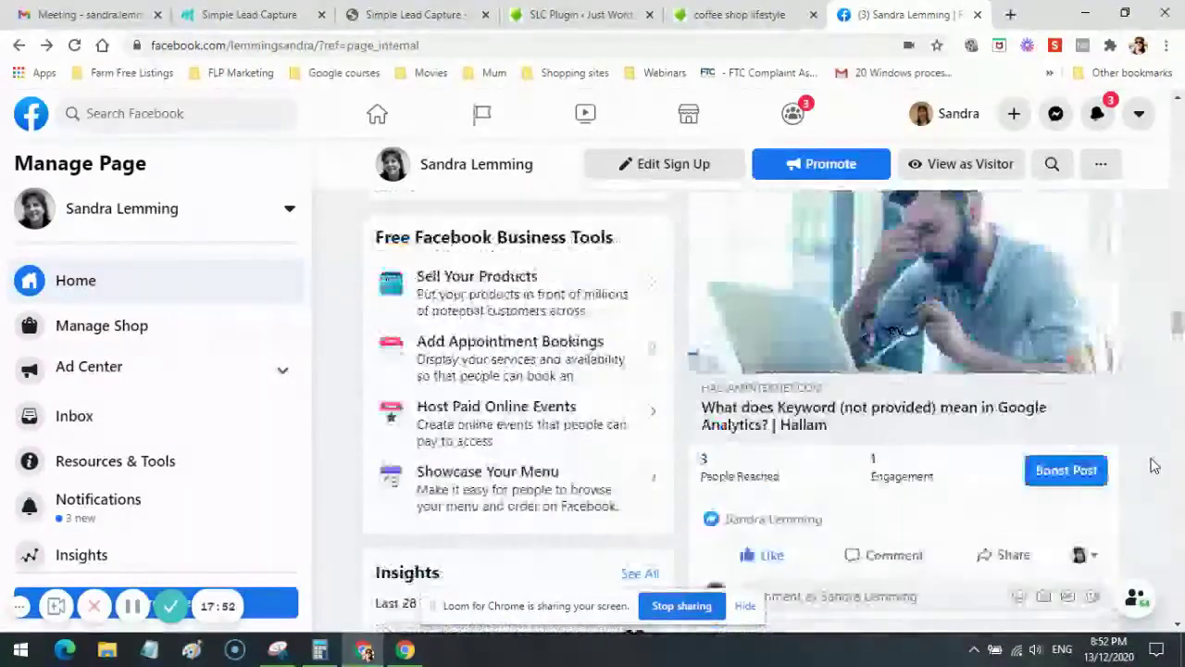
pyautogui.scroll(8, 1153, 465)
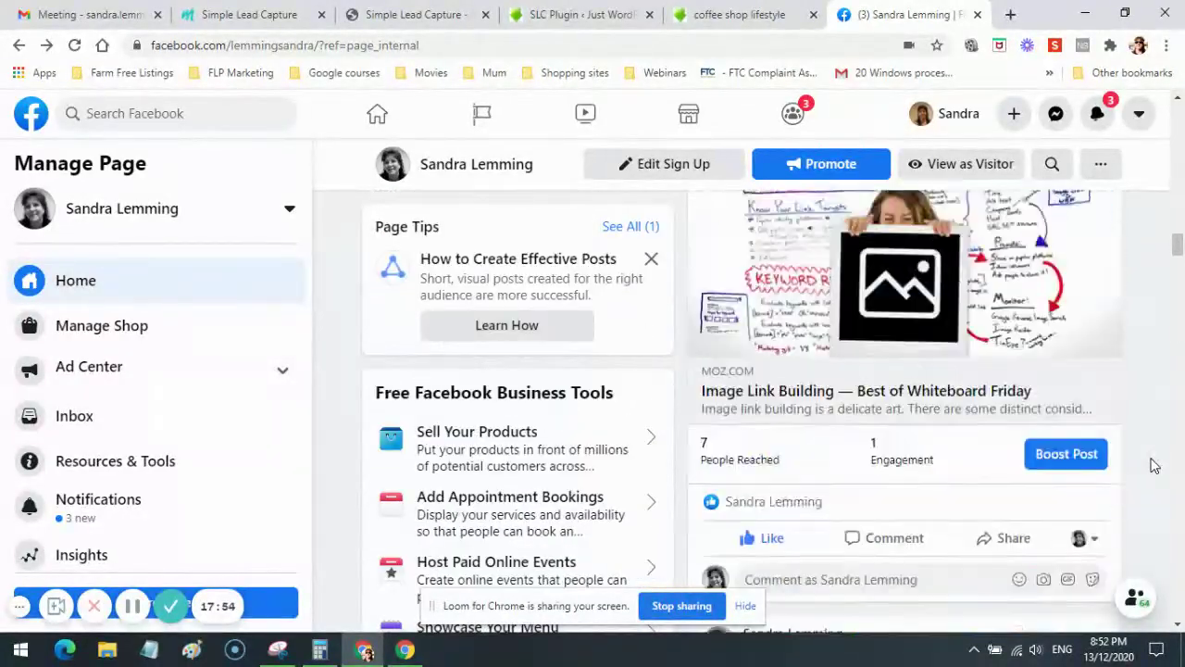
pyautogui.scroll(10, 1154, 465)
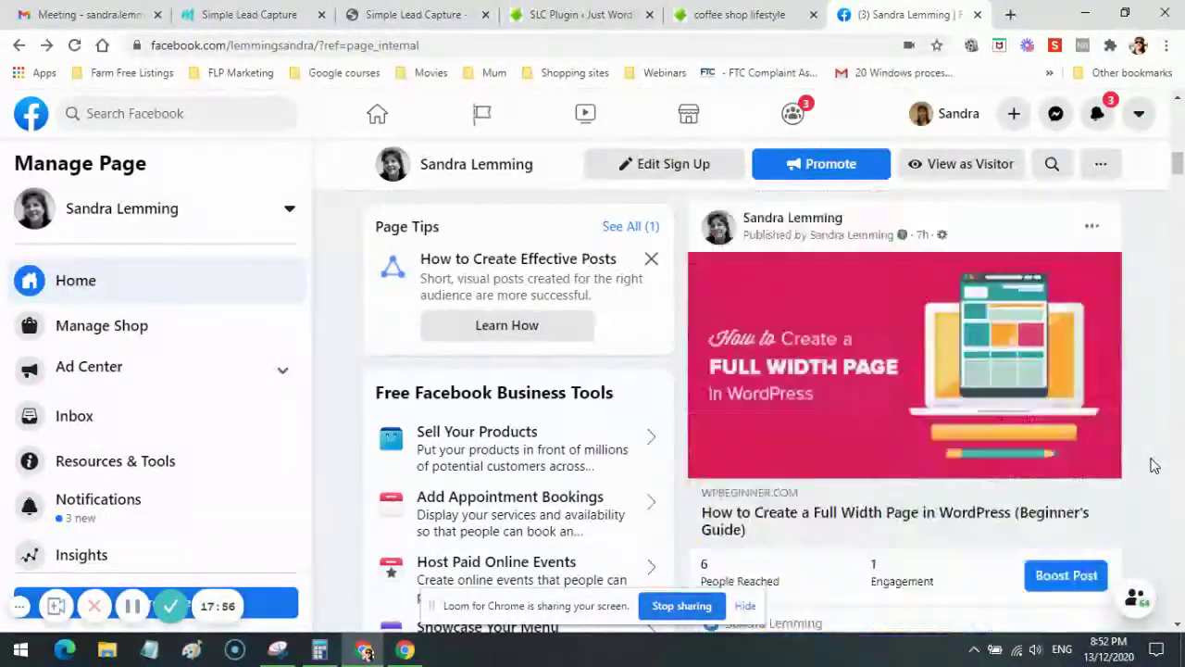
pyautogui.scroll(6, 1154, 465)
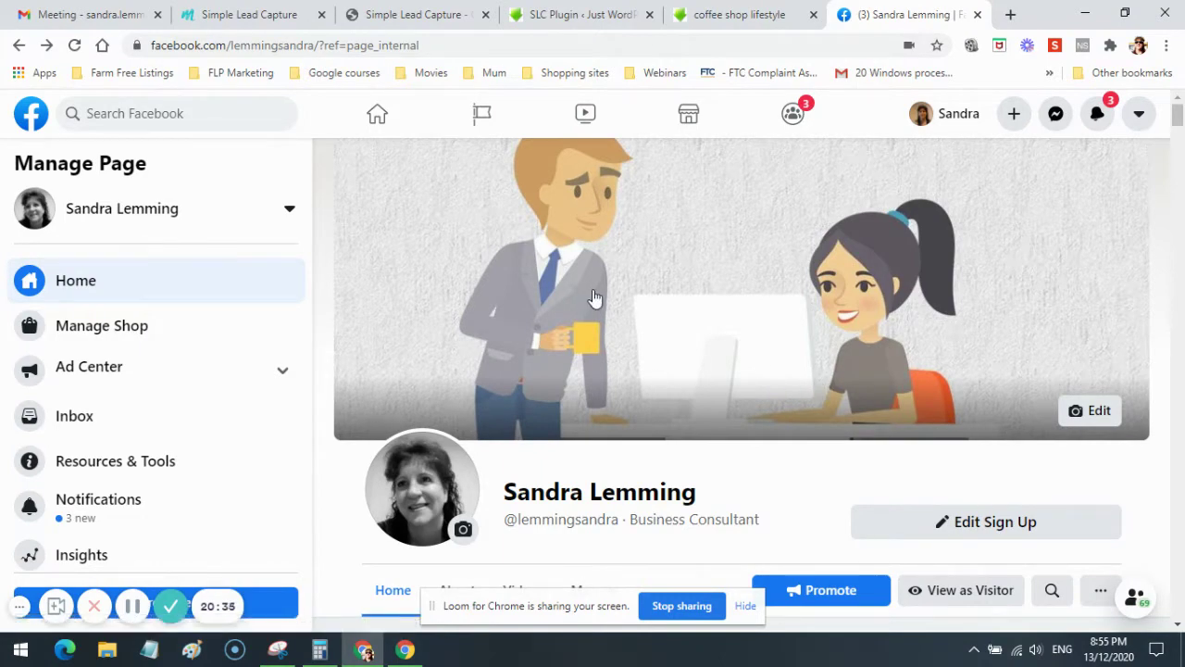
# Switch to the WordPress site's SLC Plugin page and examine its Add New Page form and list of lead capture pages.
pyautogui.click(578, 15)
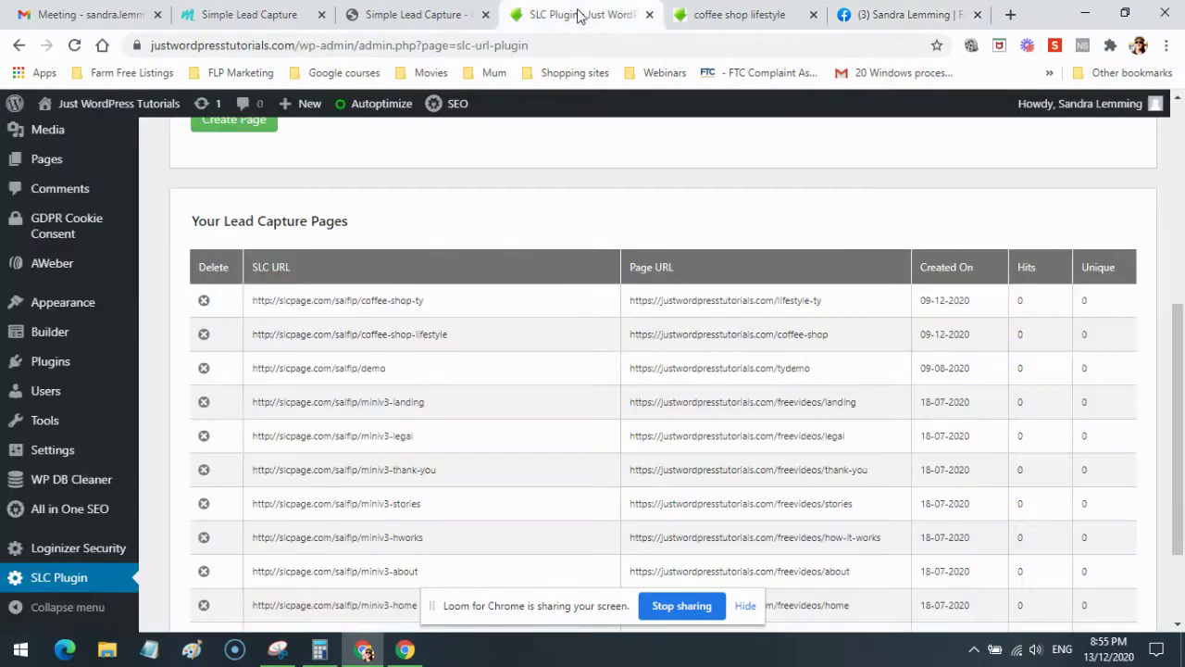
pyautogui.scroll(5, 581, 445)
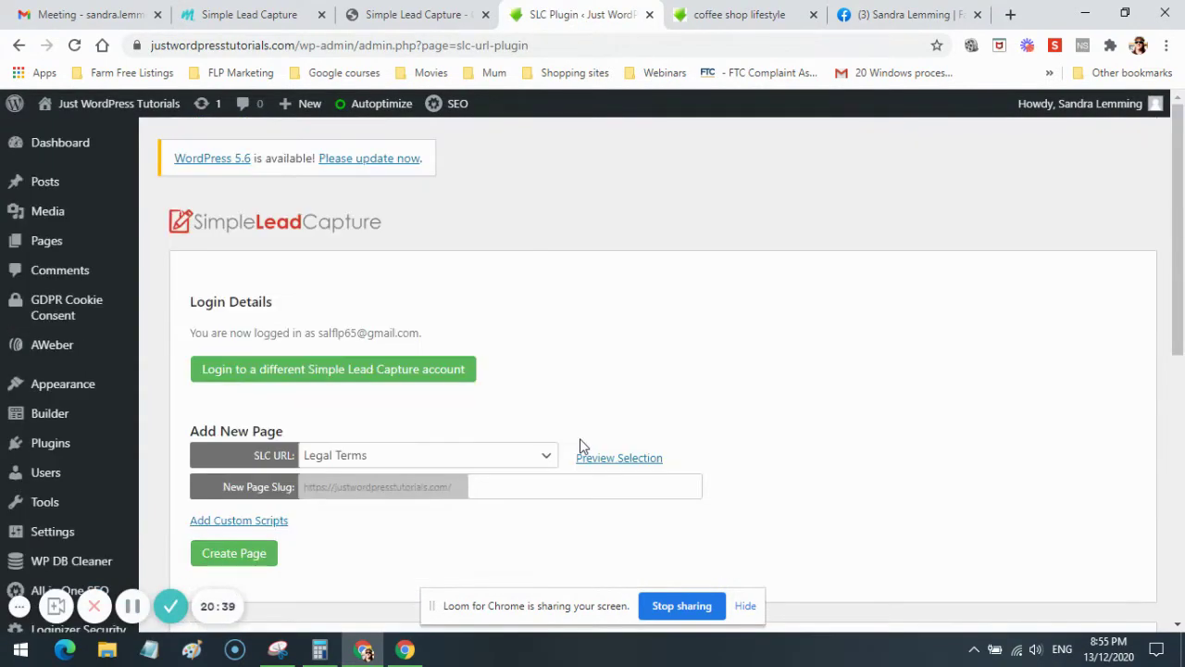
pyautogui.scroll(-5, 657, 296)
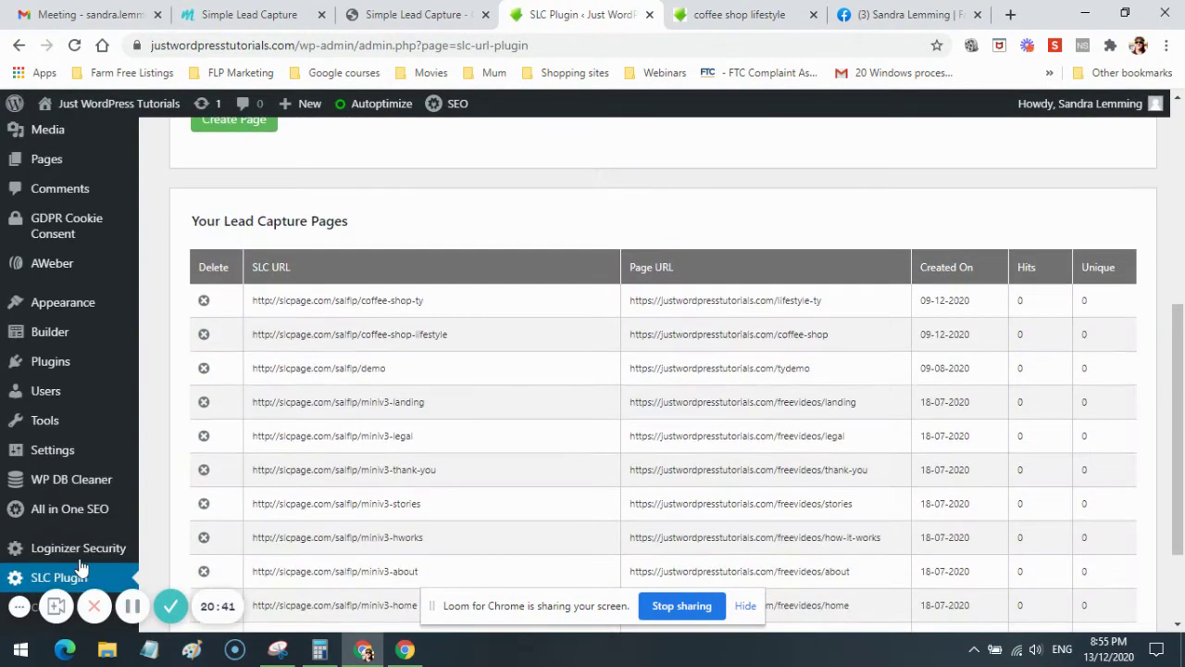
pyautogui.scroll(3, 450, 558)
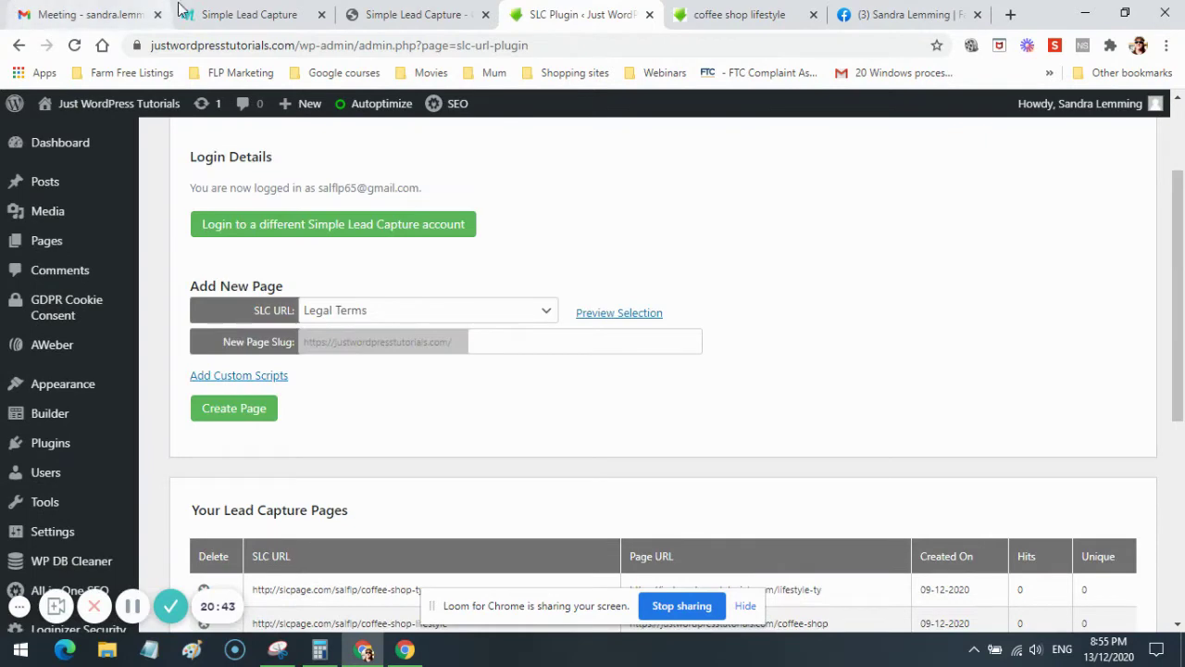
# Compare the Mentors Simple Lead Capture page with the SimpleLeadCapture studio, and examine the studio's list of lead capture pages.
pyautogui.click(404, 14)
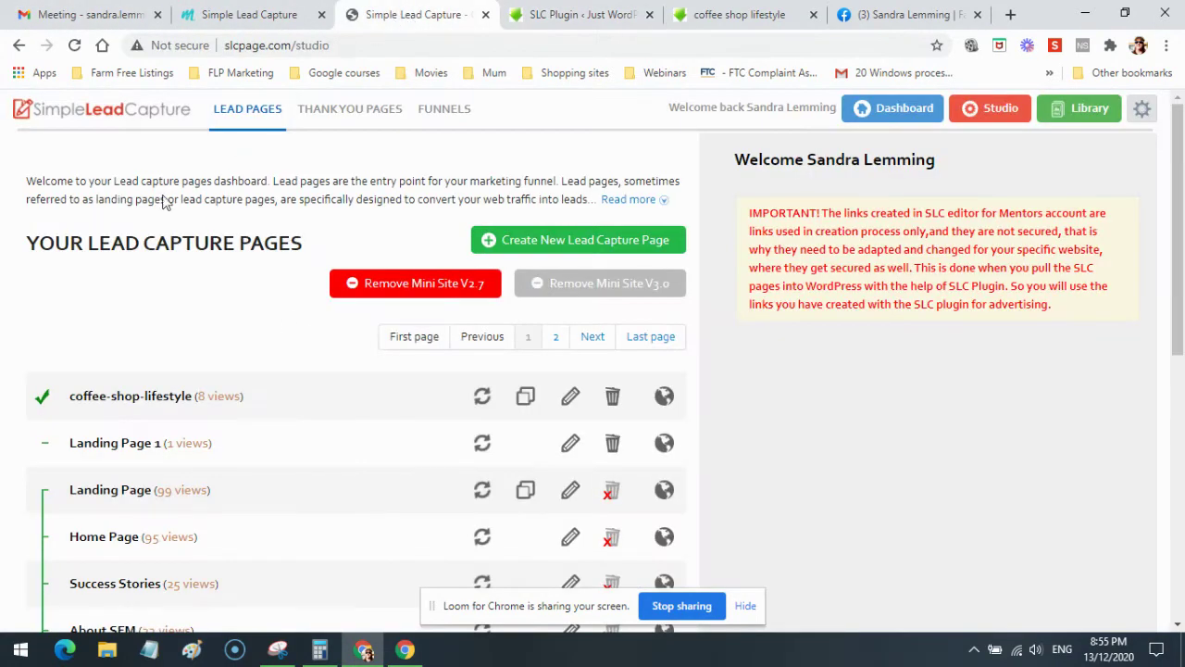
pyautogui.click(237, 18)
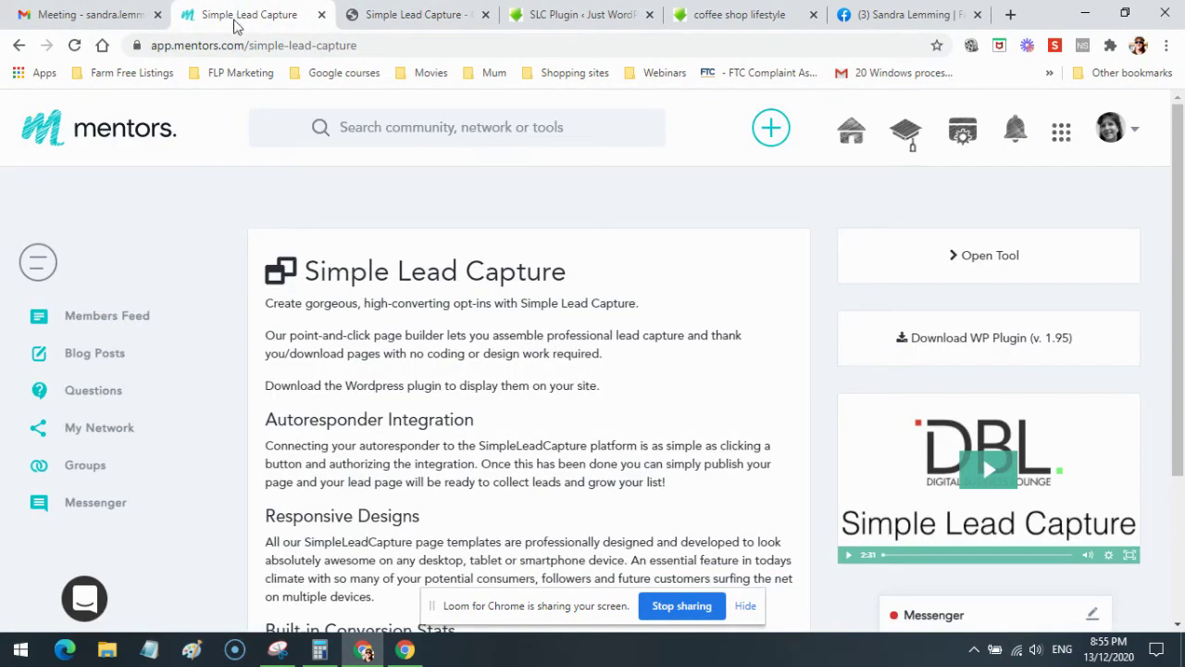
pyautogui.click(418, 15)
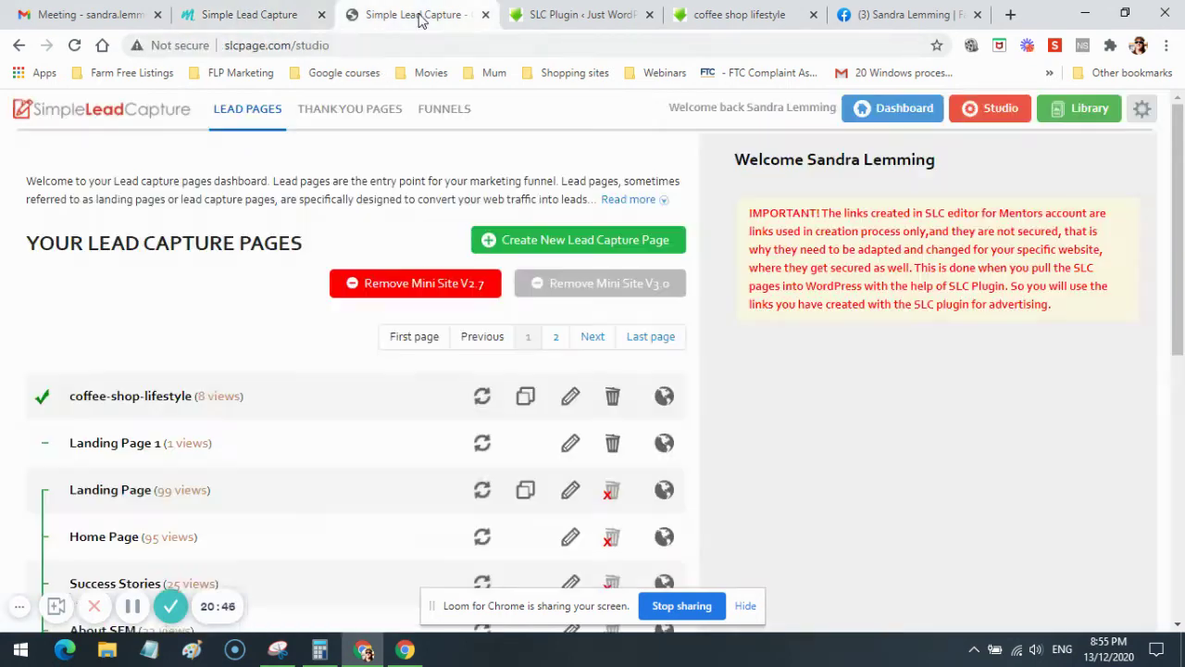
pyautogui.scroll(-4, 325, 510)
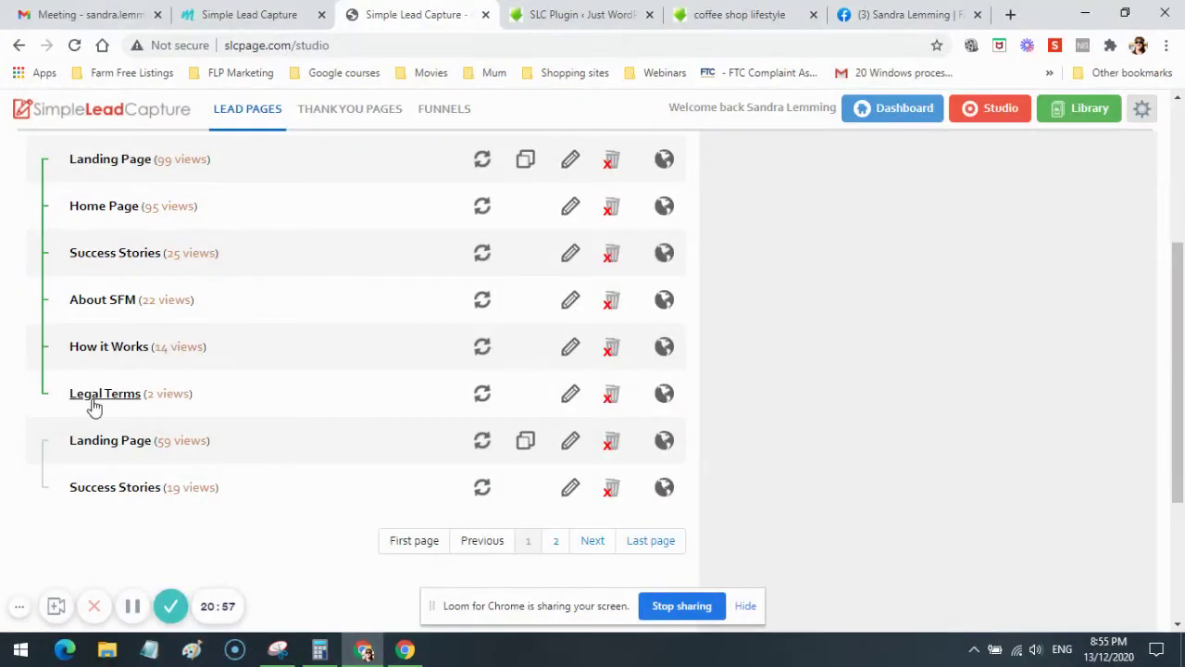
pyautogui.scroll(2, 144, 345)
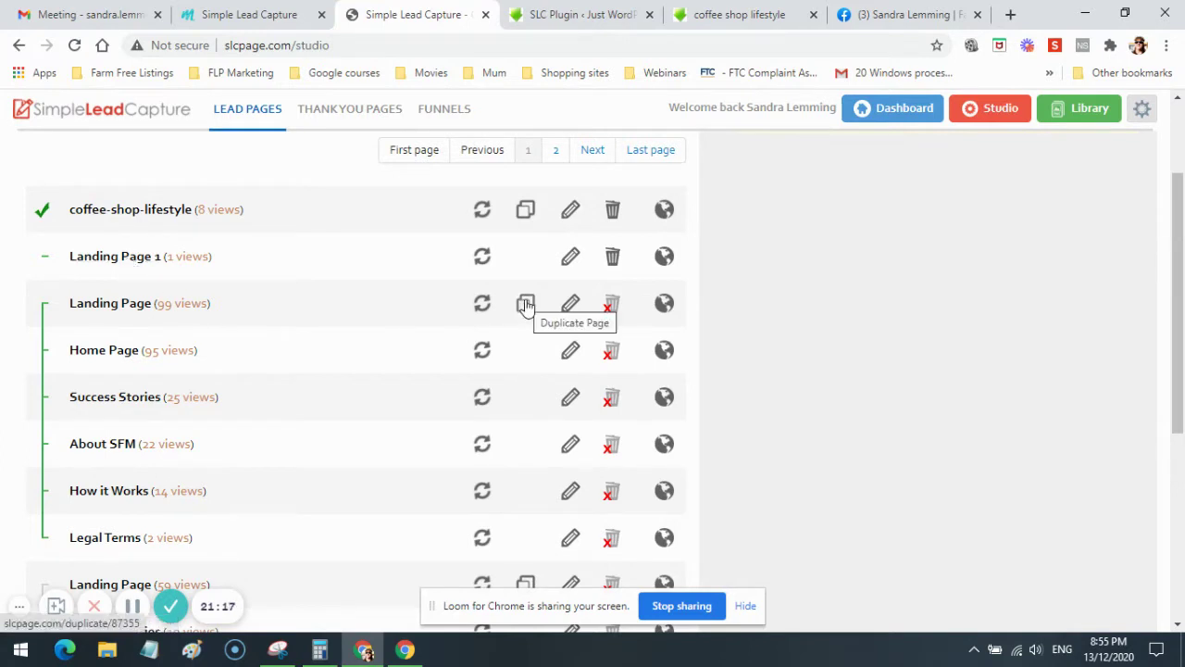
# View the coffee-shop-lifestyle lead page with its opt-in form and Privacy Policy and Disclaimer links, and close it.
pyautogui.click(161, 211)
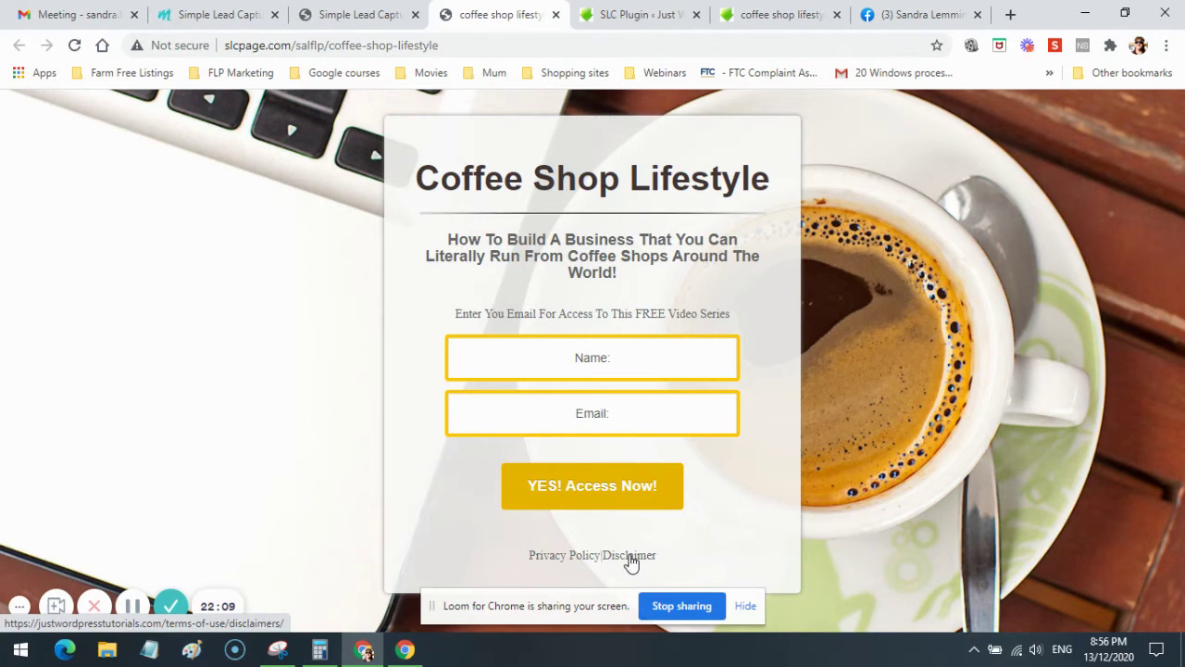
pyautogui.click(370, 16)
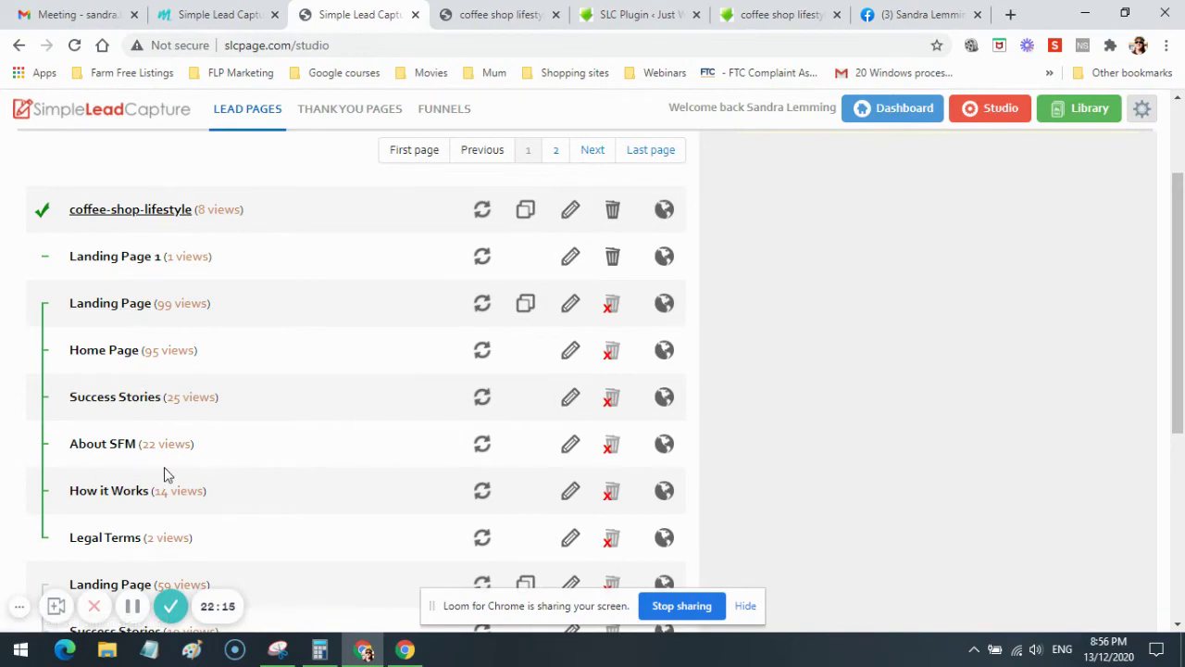
pyautogui.click(509, 15)
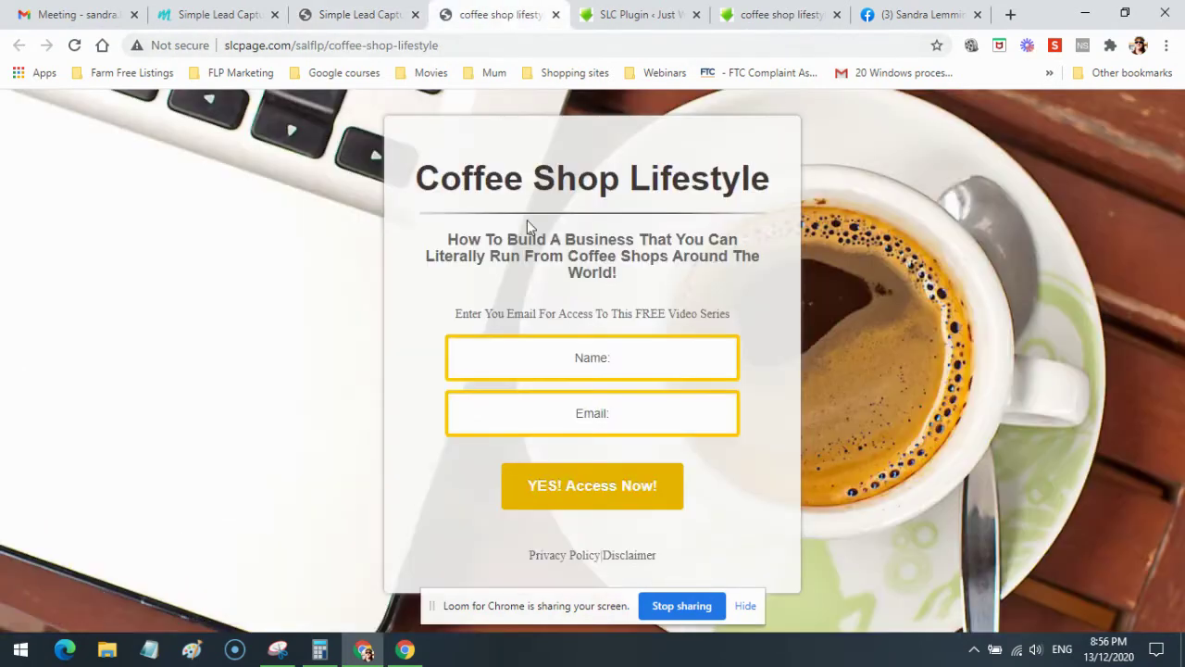
pyautogui.click(556, 15)
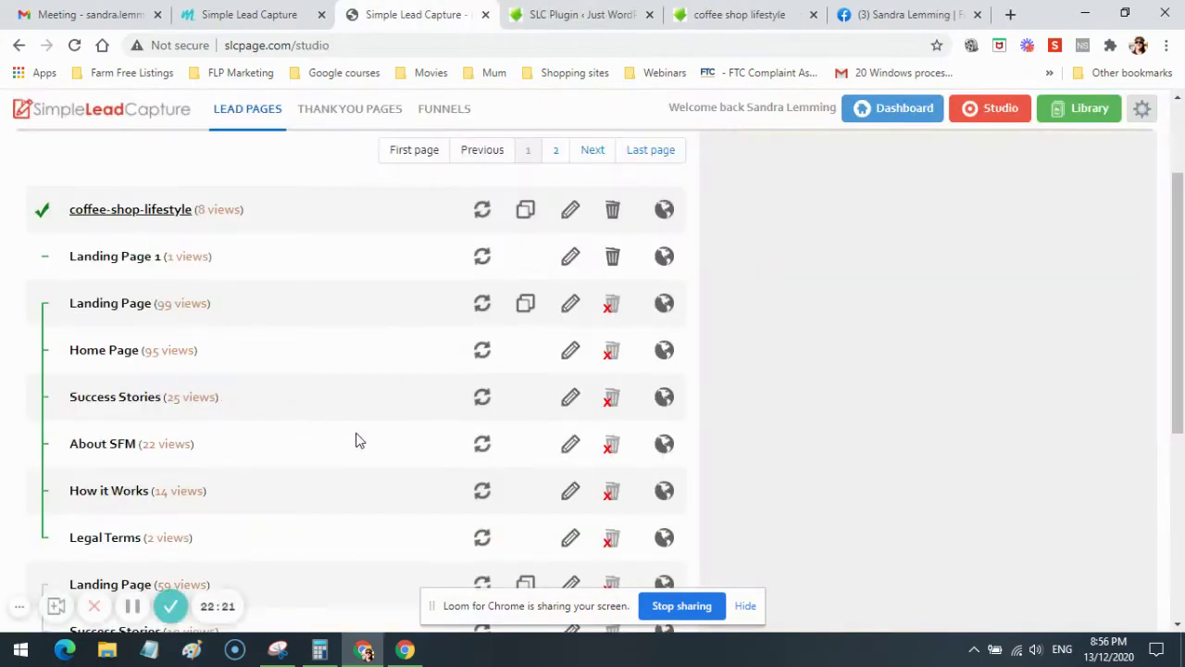
# Open the SimpleLeadCapture dashboard, view the existing lead capture pages from there, and return to the dashboard.
pyautogui.scroll(2, 360, 440)
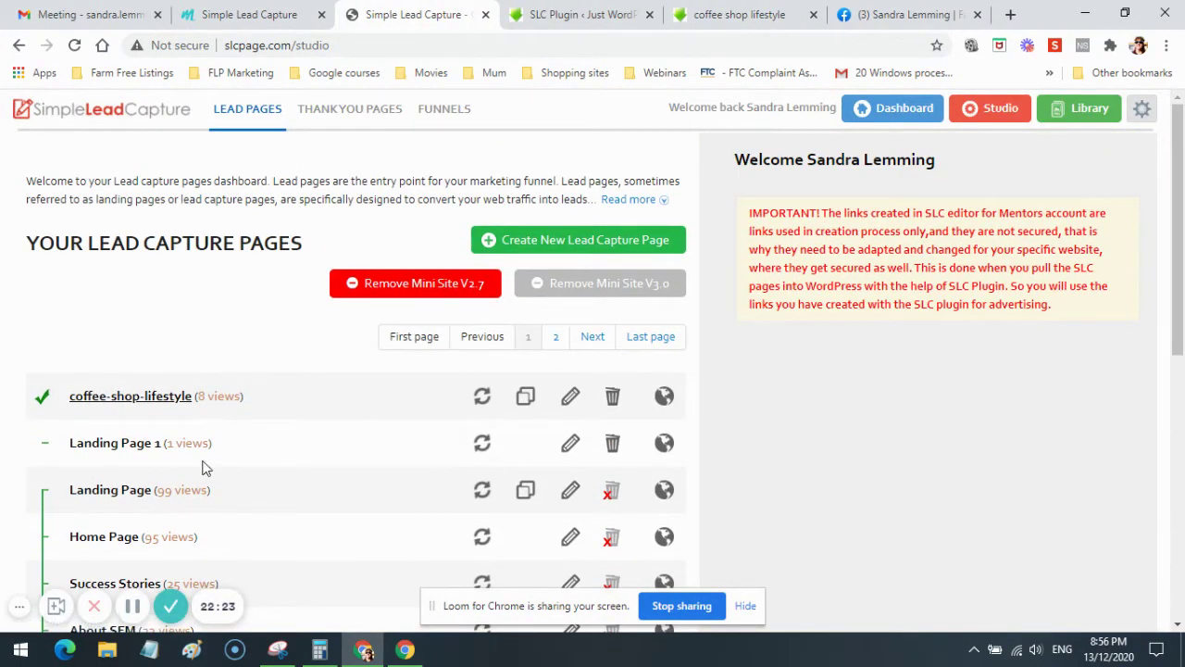
pyautogui.click(896, 113)
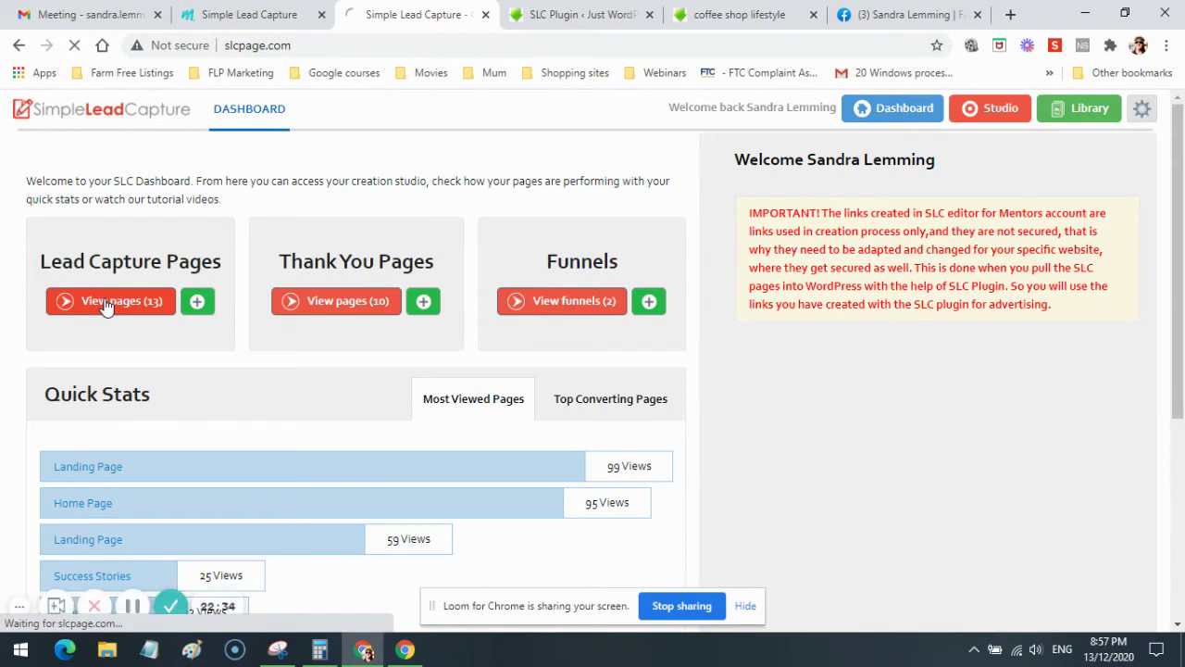
pyautogui.click(106, 302)
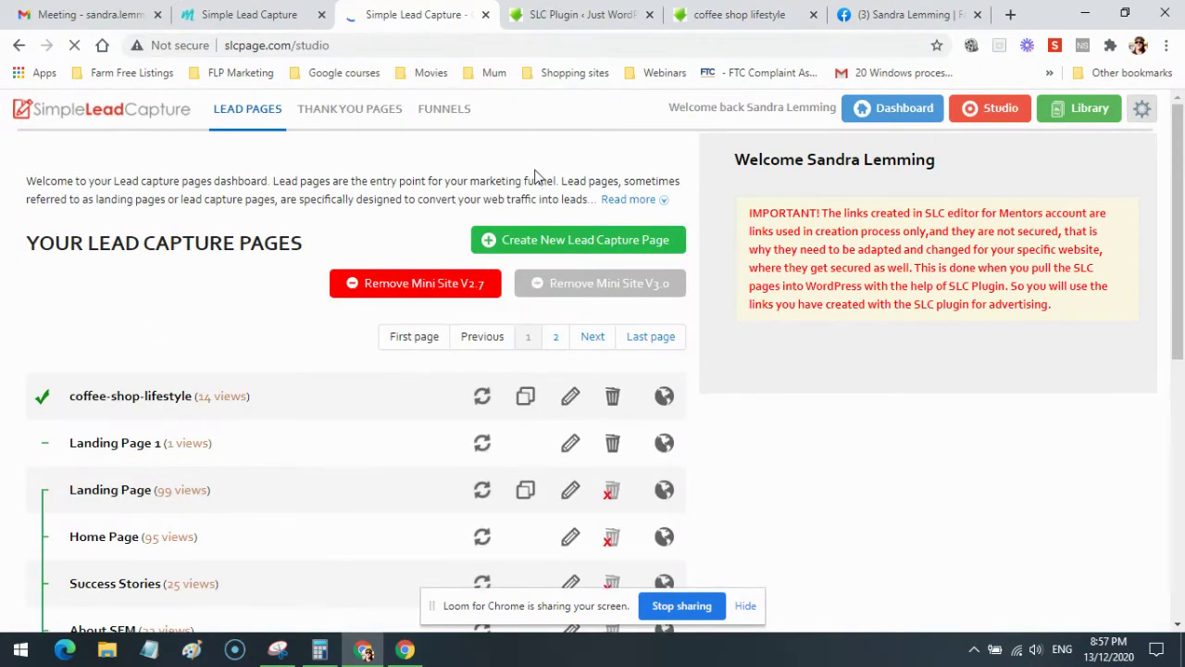
pyautogui.click(895, 108)
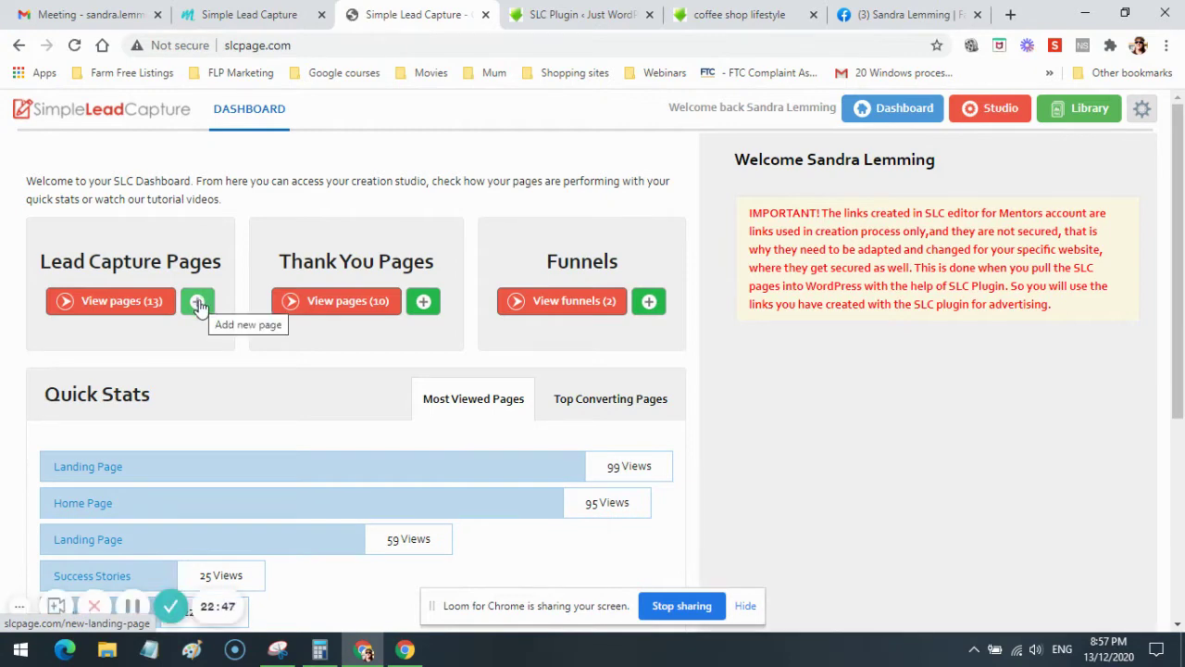
# Start a new lead capture page from the dashboard and select the Clean living theme.
pyautogui.click(198, 303)
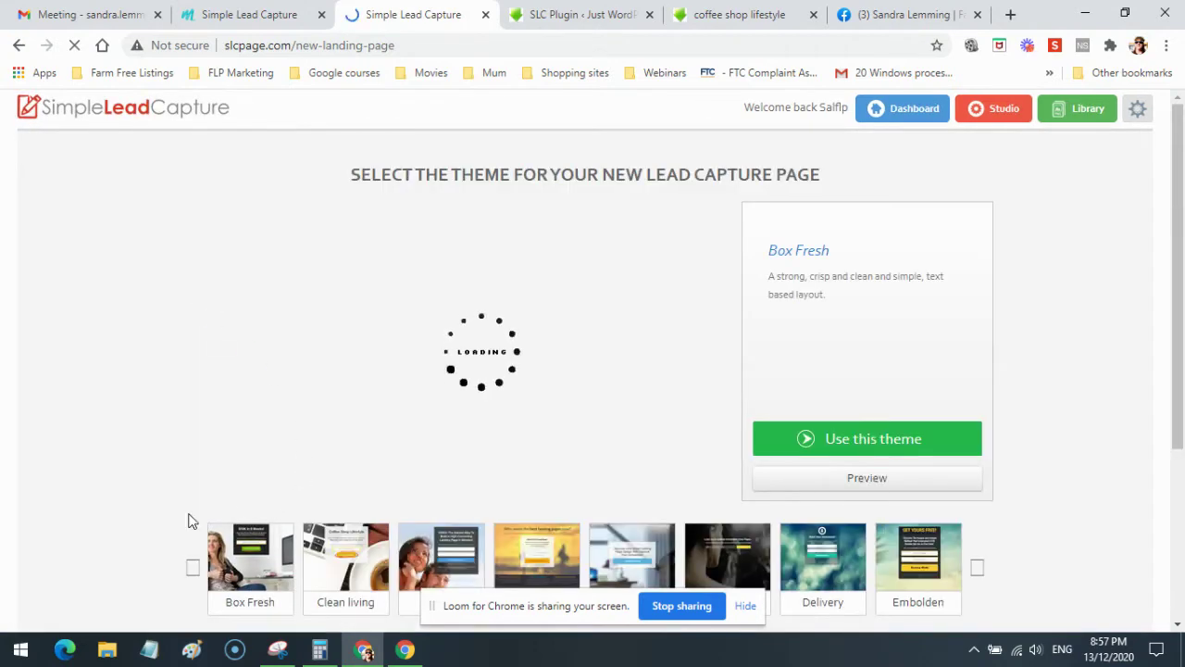
pyautogui.scroll(-1, 1128, 393)
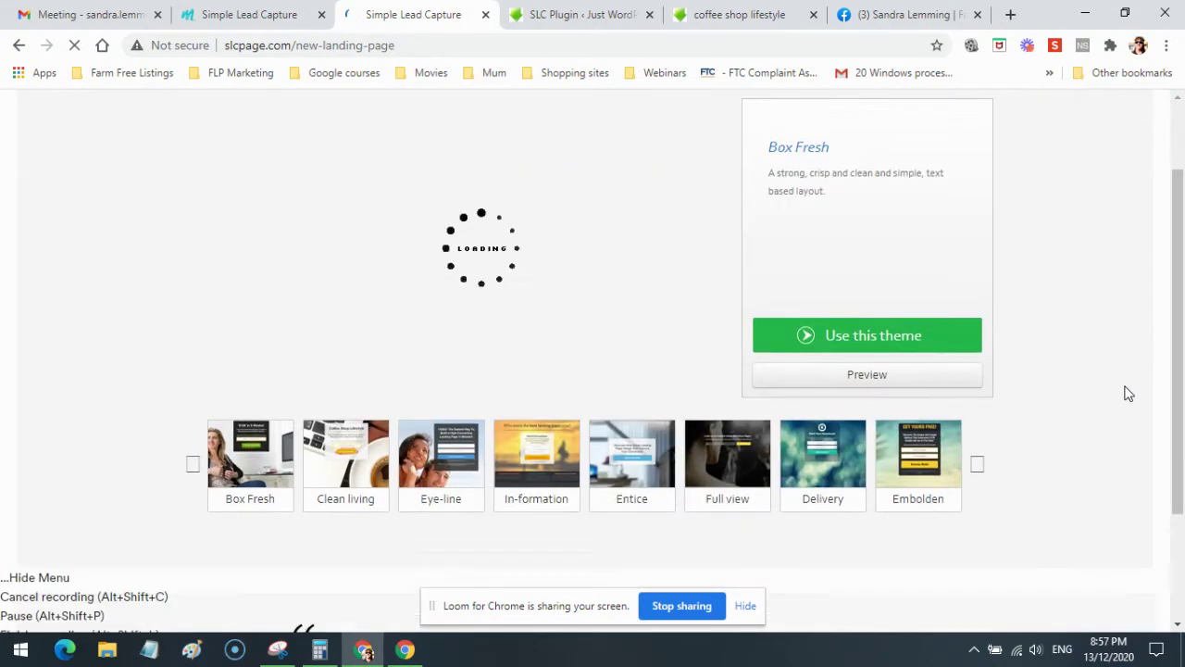
pyautogui.scroll(-1, 1128, 393)
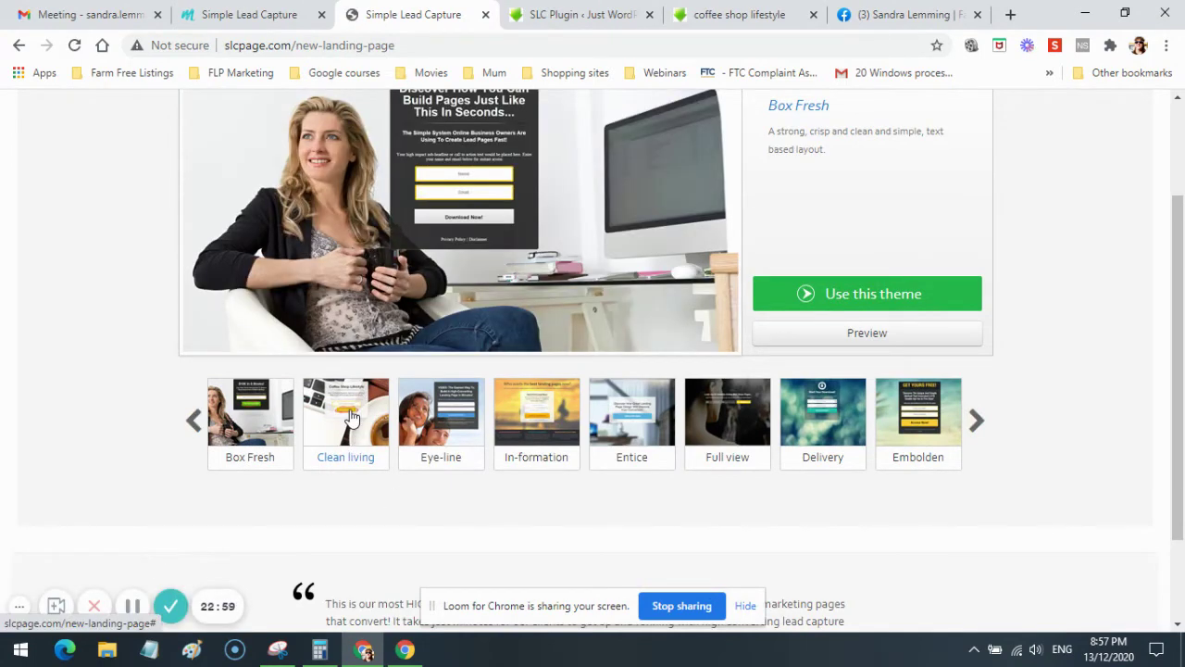
pyautogui.click(351, 417)
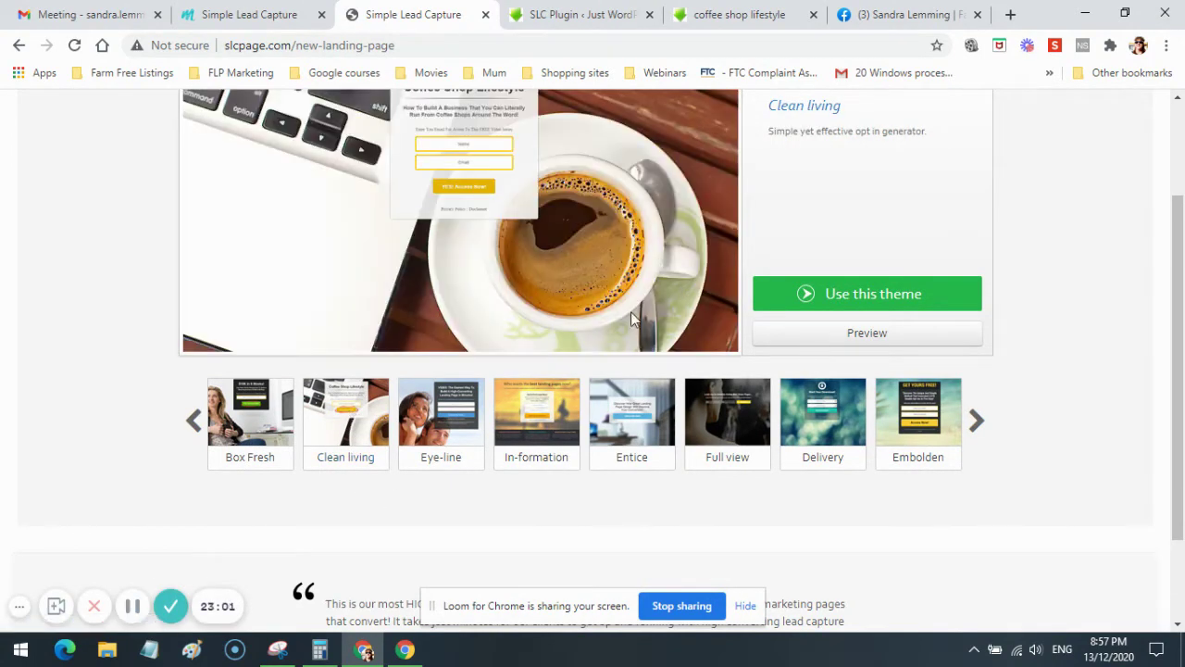
# Preview the Clean living lead capture theme and close the preview.
pyautogui.scroll(3, 574, 290)
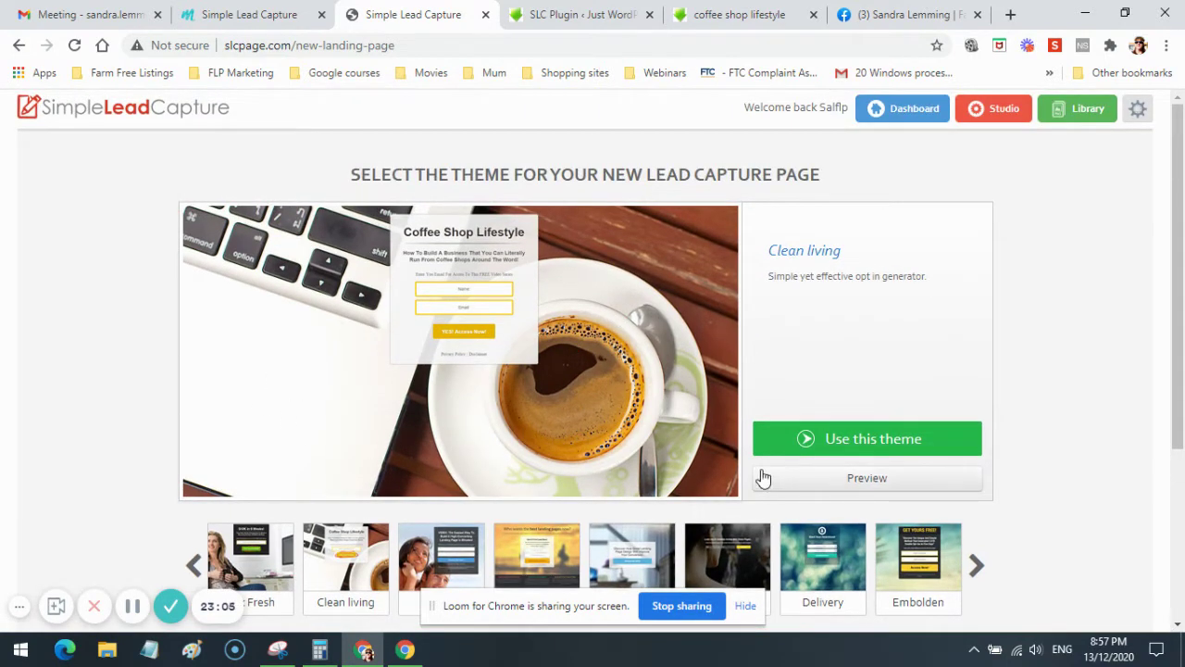
pyautogui.click(886, 479)
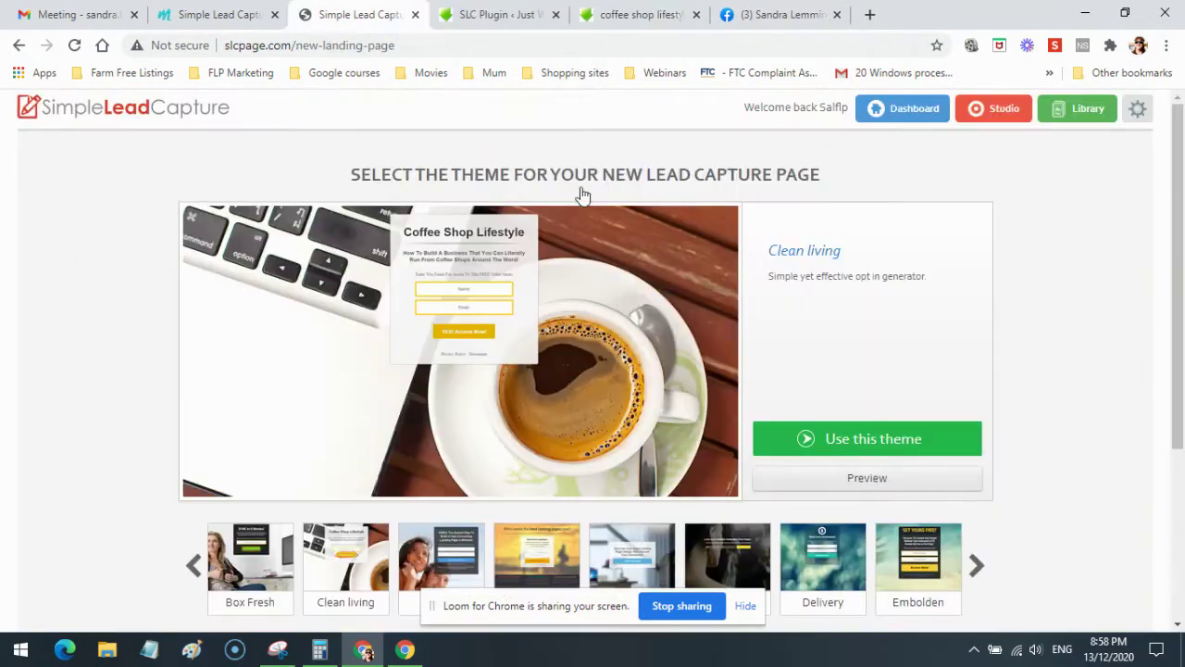
pyautogui.click(556, 14)
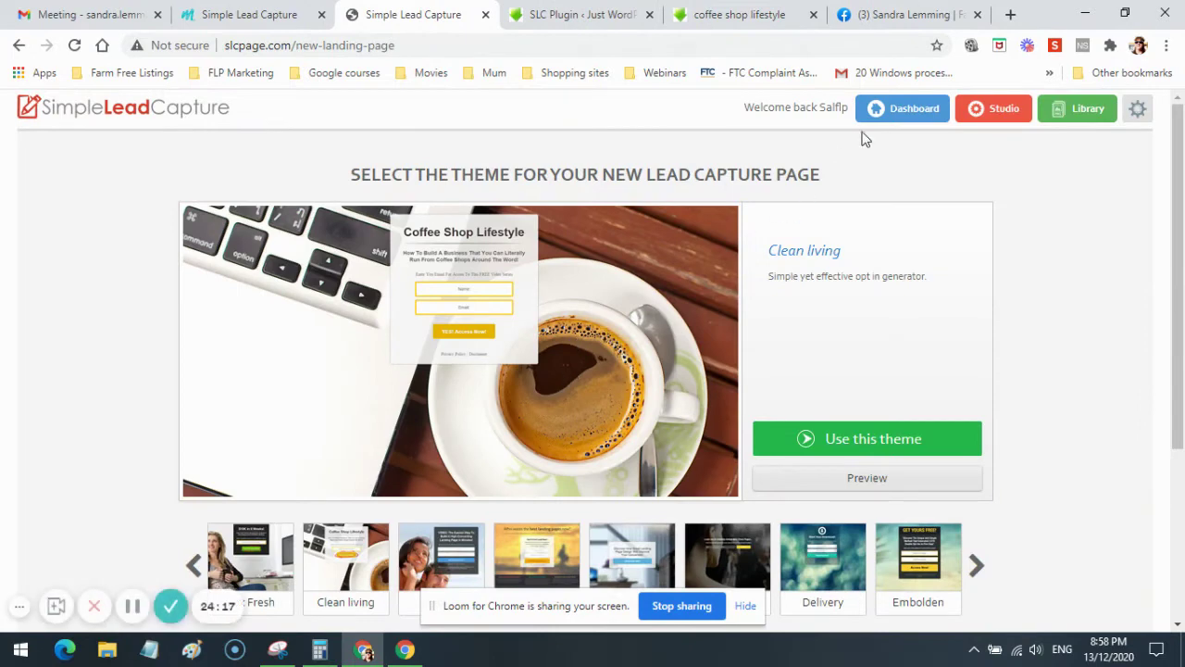
# Start a new thank you page from the dashboard and select the All for now theme.
pyautogui.click(902, 111)
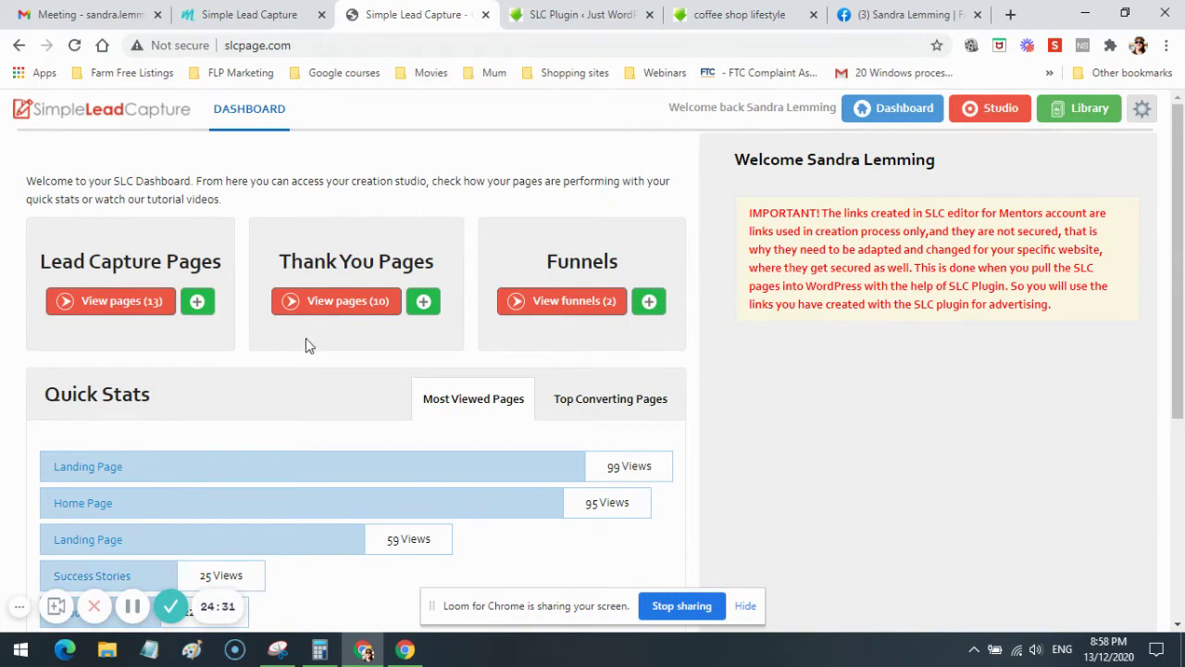
pyautogui.click(424, 302)
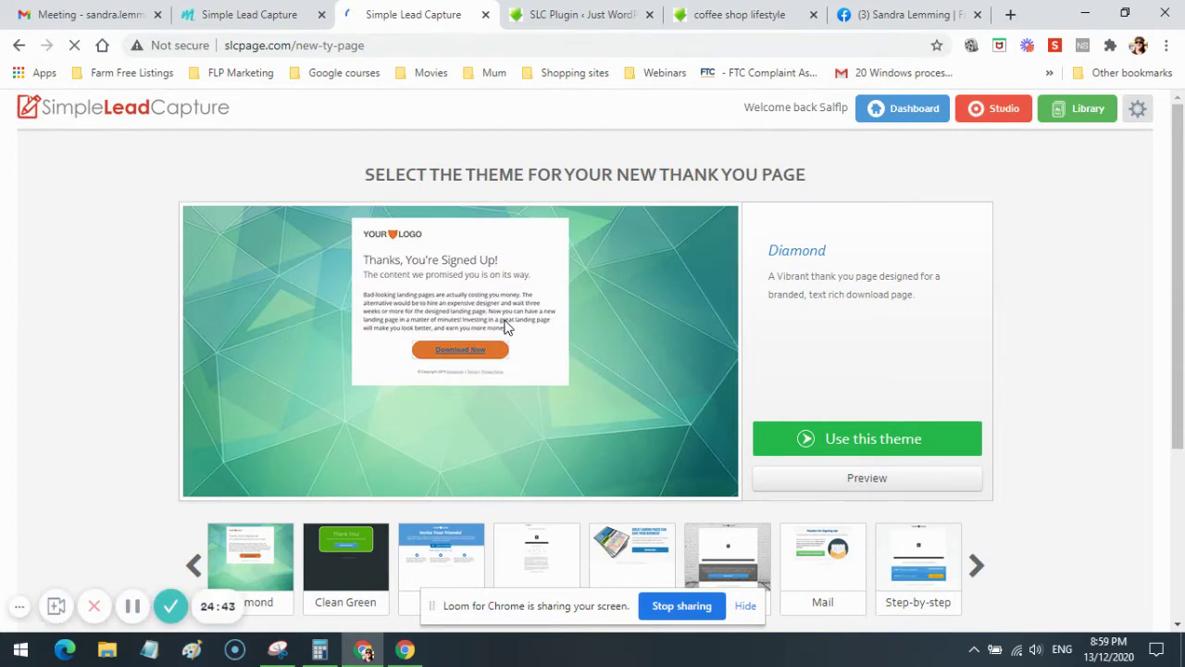
pyautogui.scroll(-2, 504, 327)
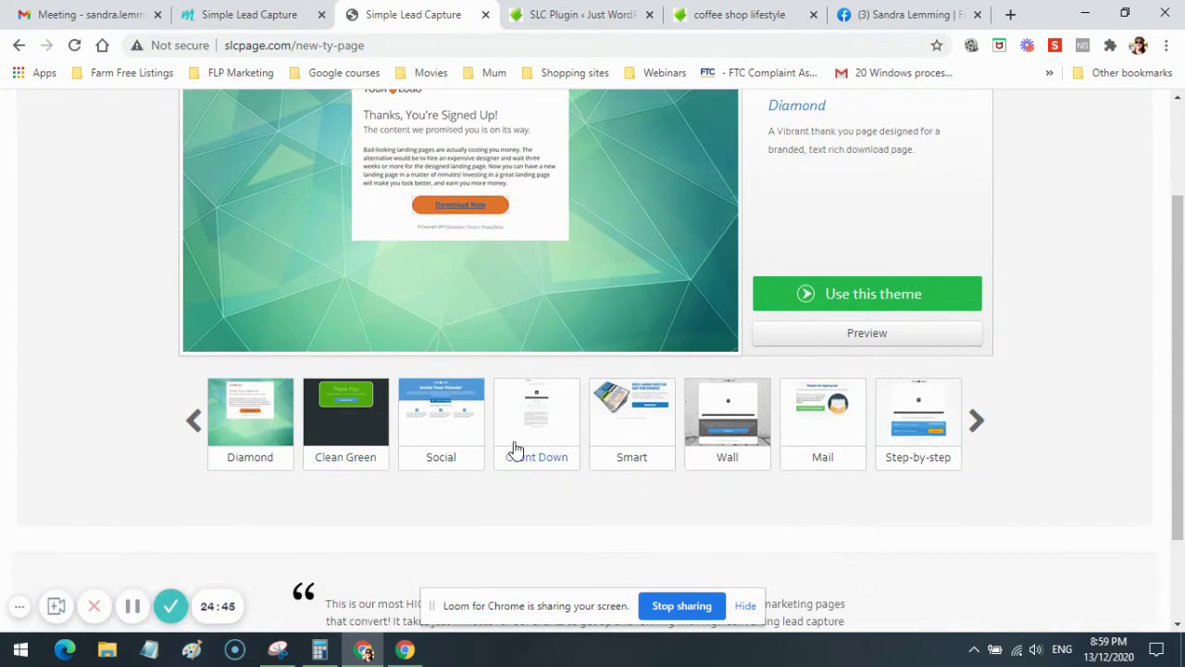
pyautogui.click(978, 420)
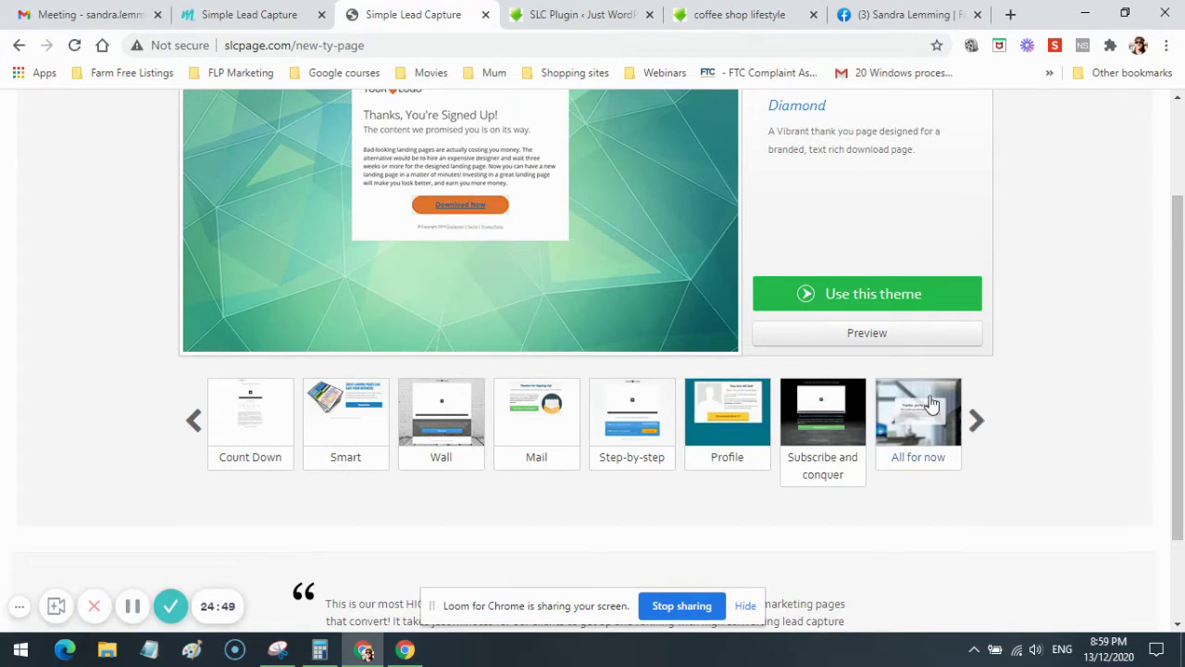
pyautogui.click(928, 448)
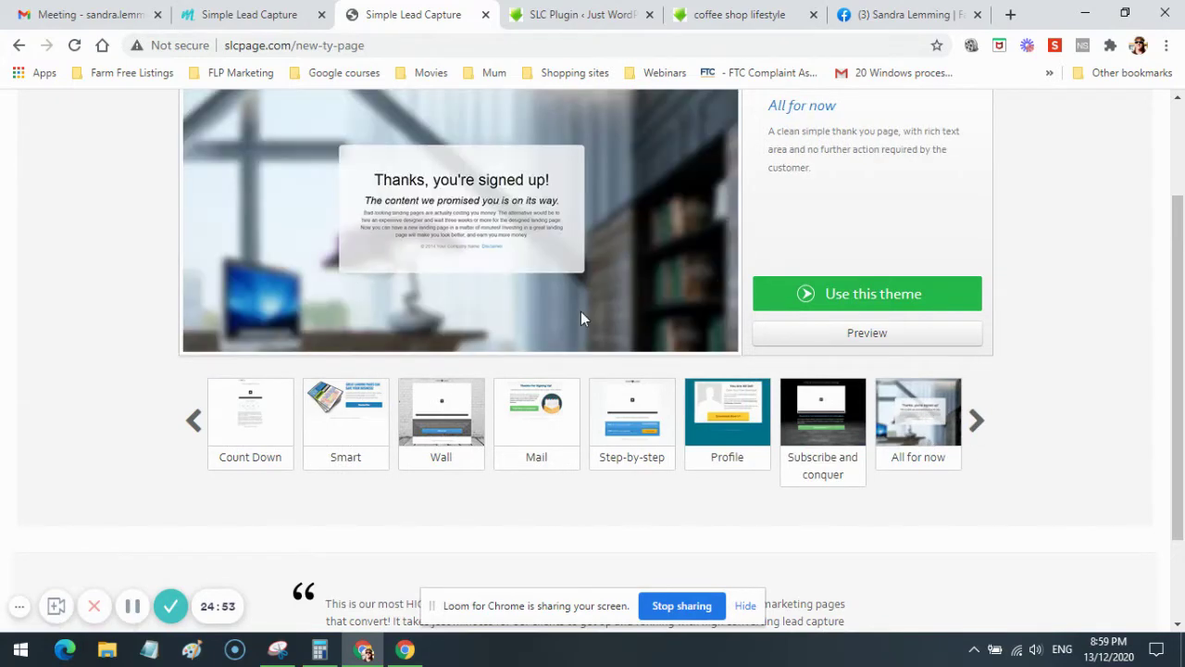
pyautogui.scroll(2, 581, 318)
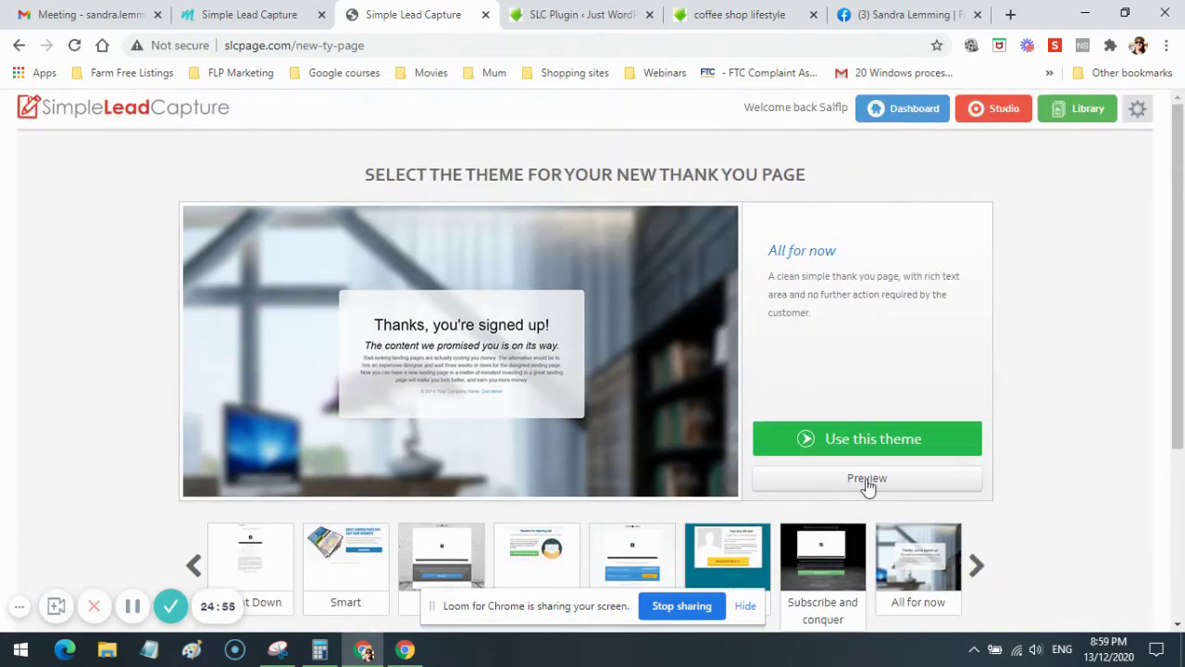
# Preview the All for now theme, highlight its body text, copyright line and headings, and close the preview.
pyautogui.click(872, 478)
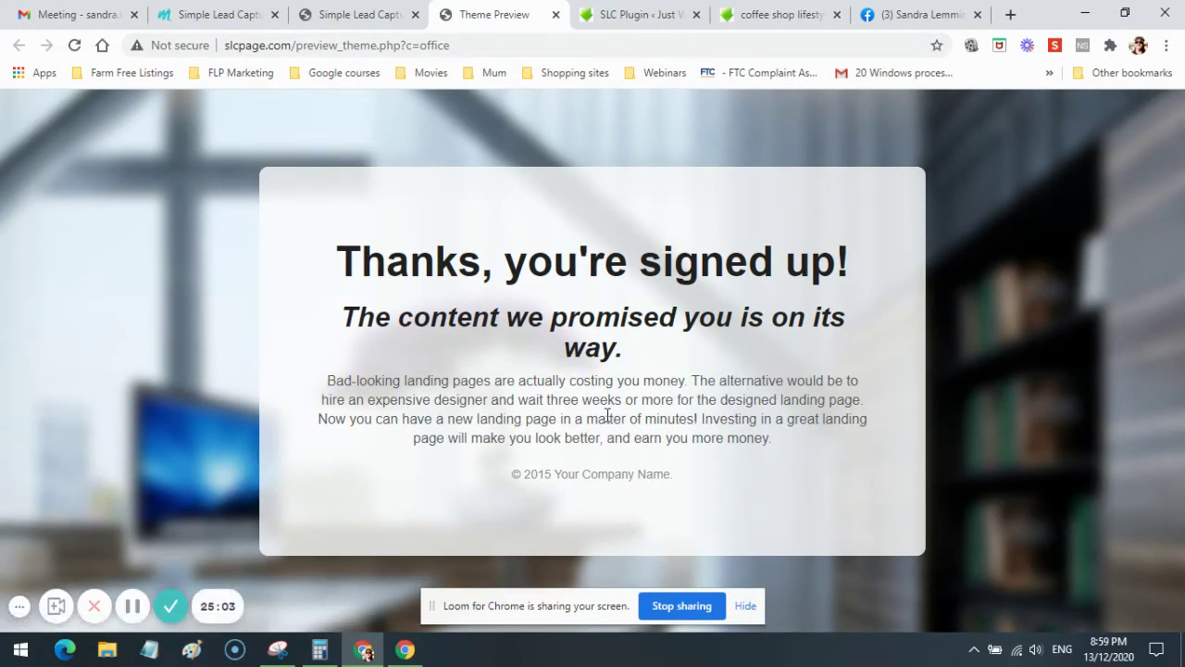
pyautogui.moveTo(771, 438); pyautogui.dragTo(325, 389)
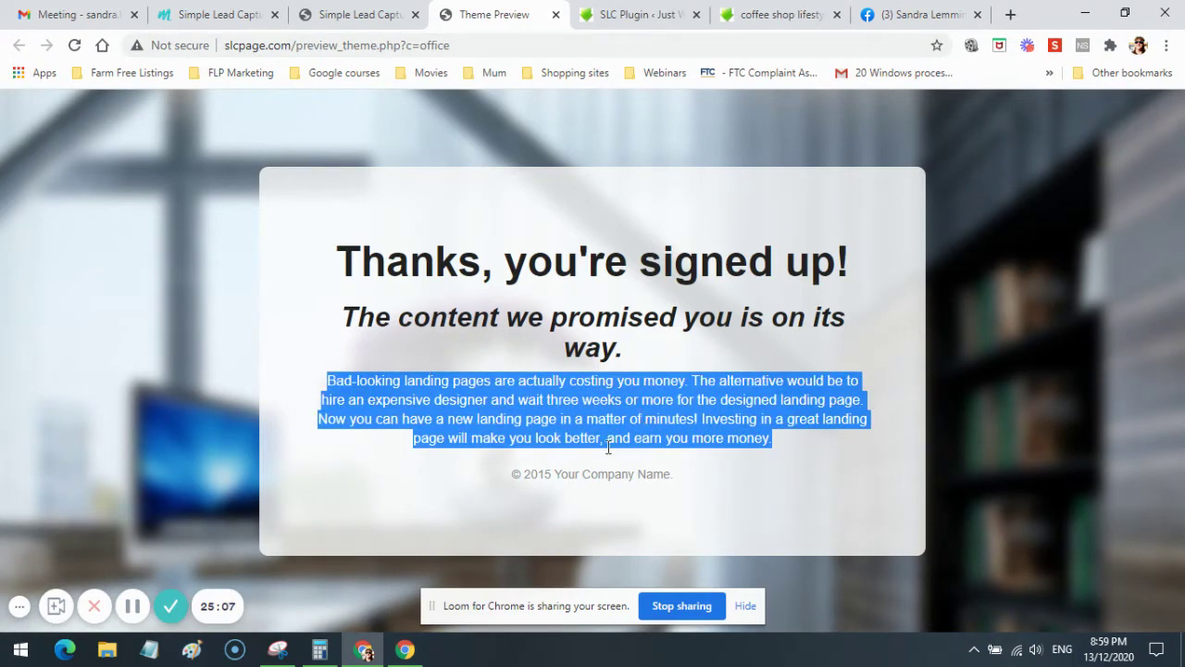
pyautogui.moveTo(557, 474); pyautogui.dragTo(675, 475)
pyautogui.click(550, 477)
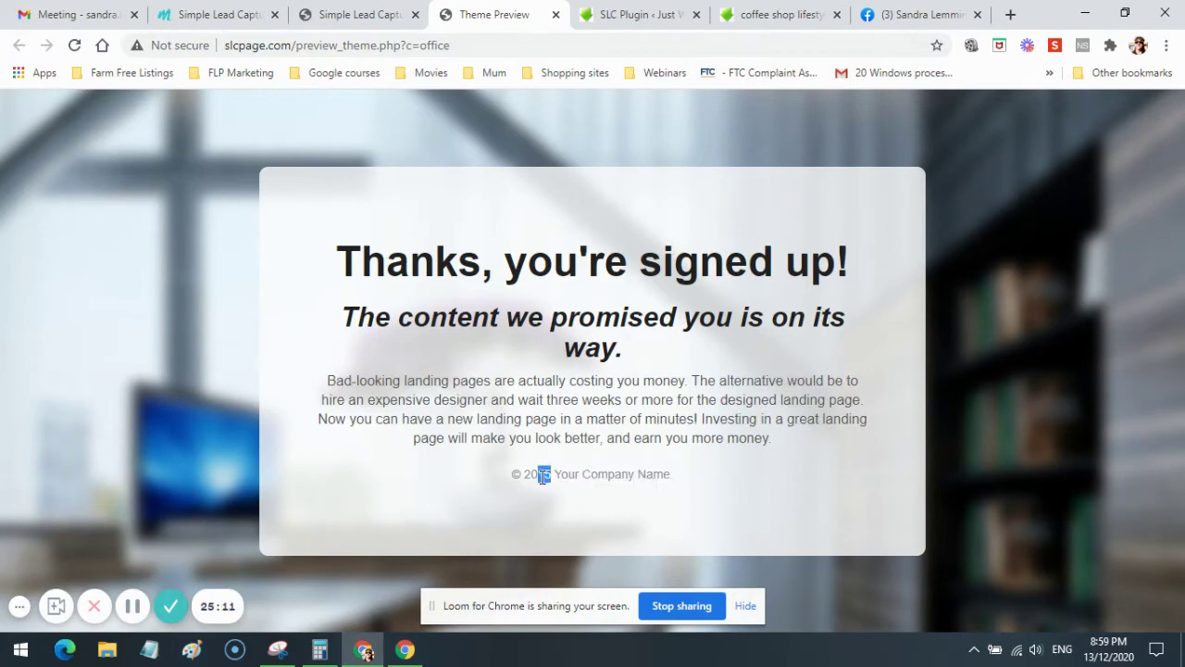
pyautogui.moveTo(650, 355); pyautogui.dragTo(352, 257)
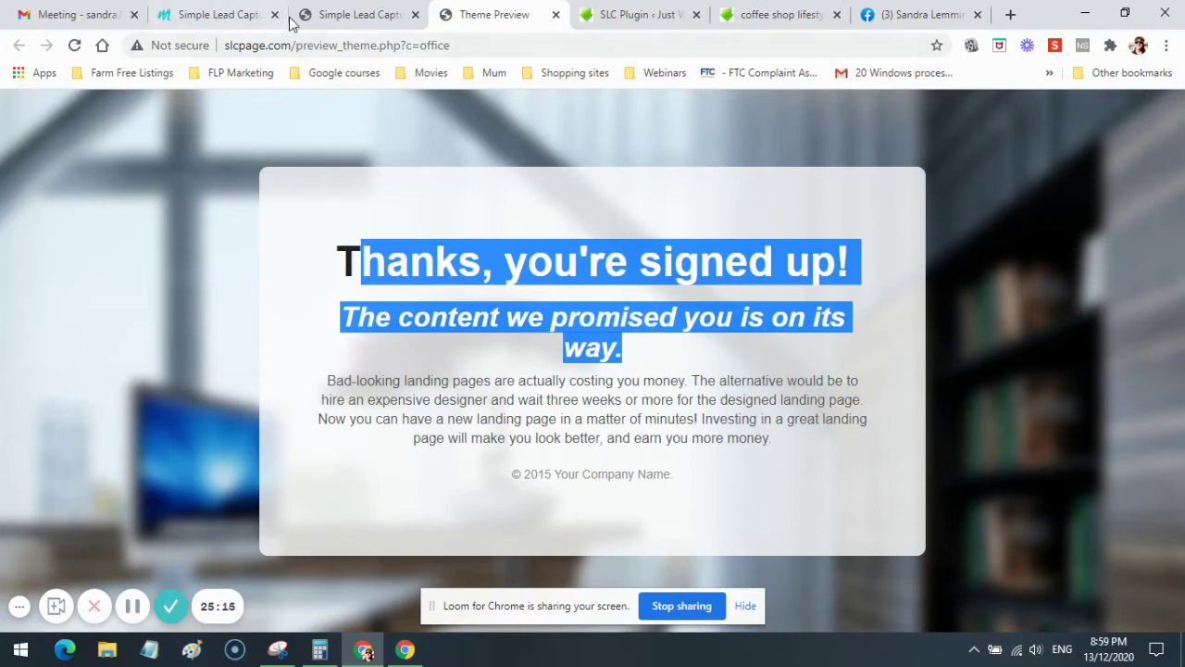
pyautogui.click(357, 15)
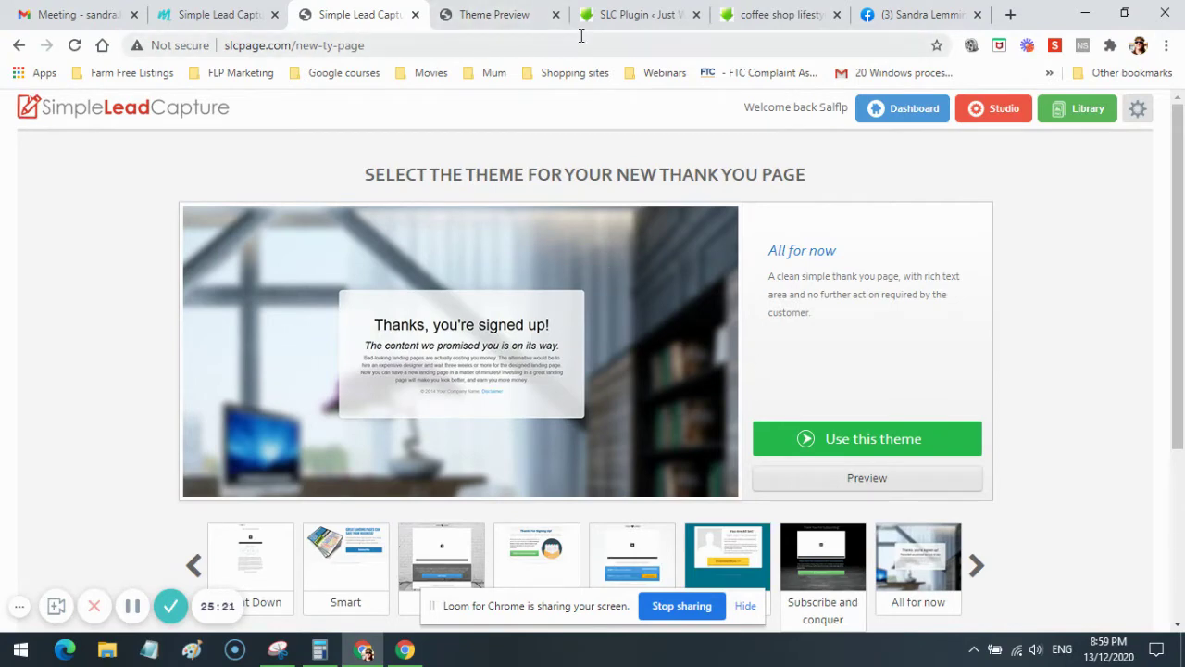
pyautogui.click(555, 15)
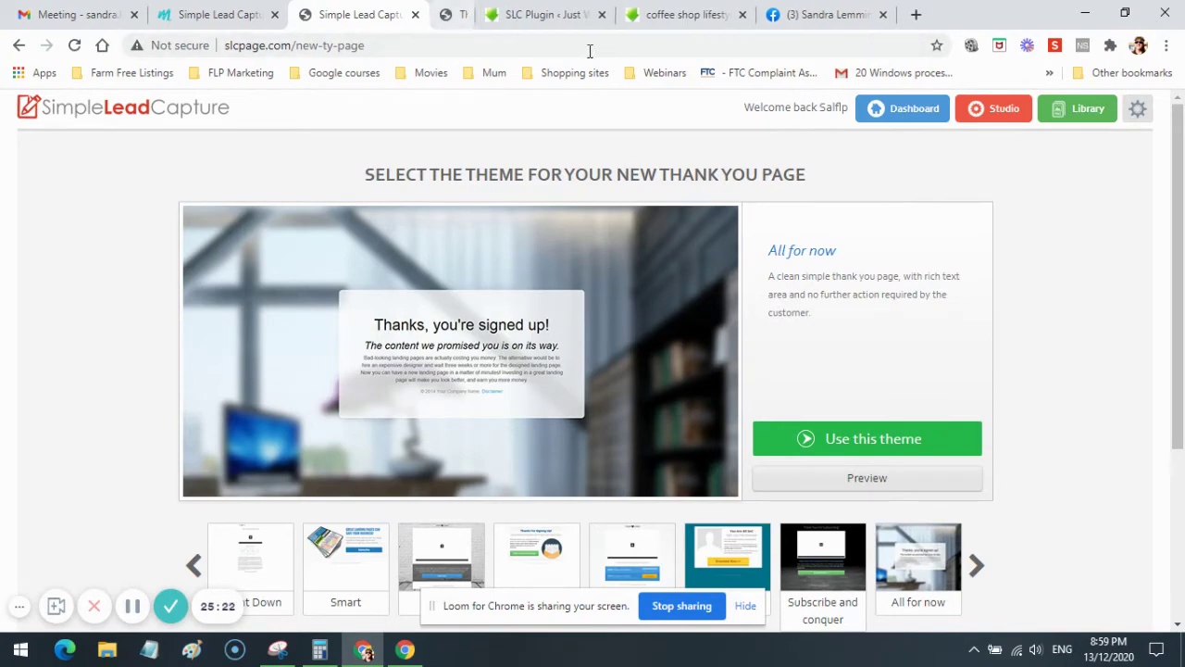
# Open the list of existing thank you pages from the dashboard, view the coffee-shop-ty page, and close it.
pyautogui.click(907, 109)
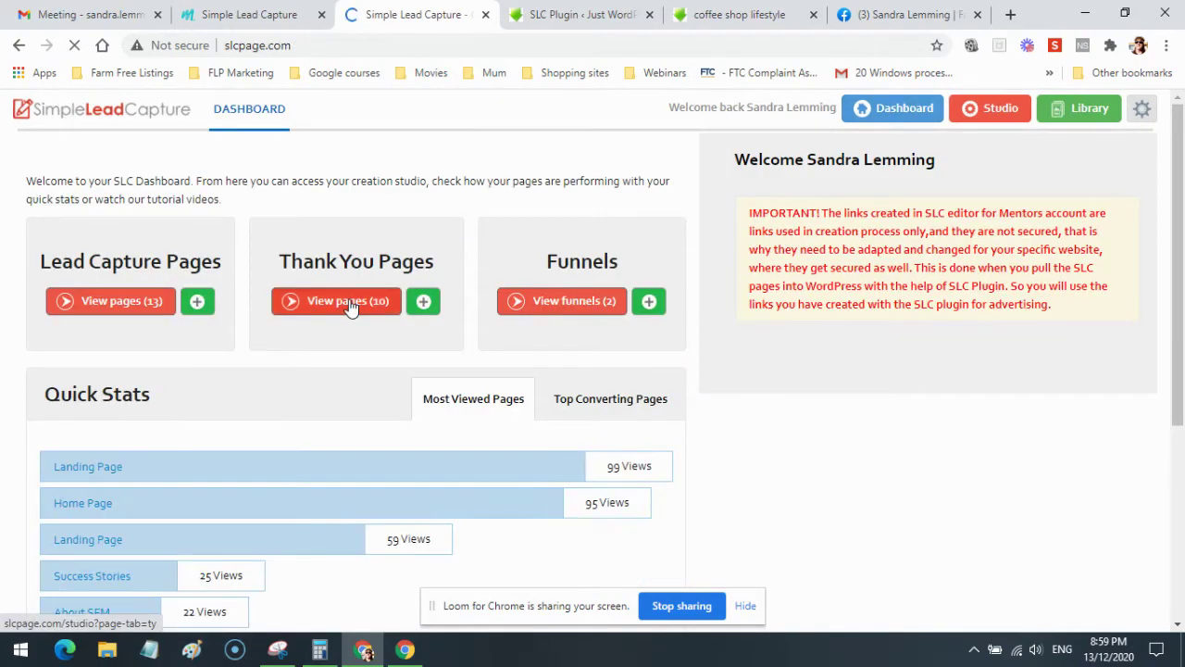
pyautogui.click(349, 305)
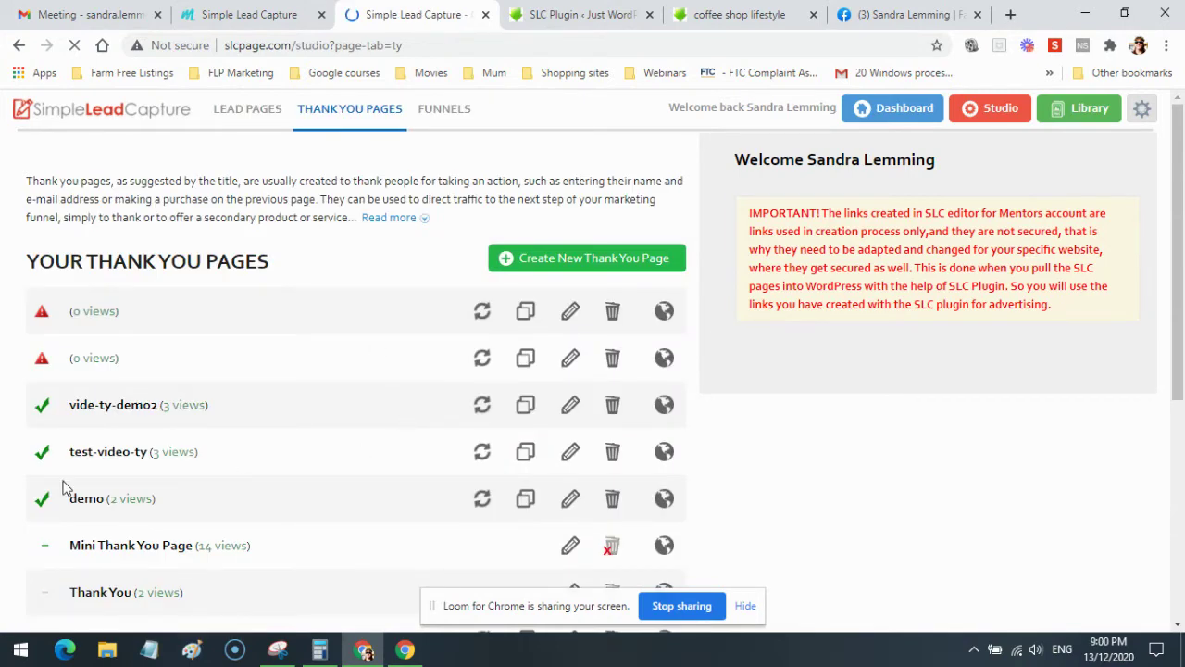
pyautogui.scroll(-4, 265, 504)
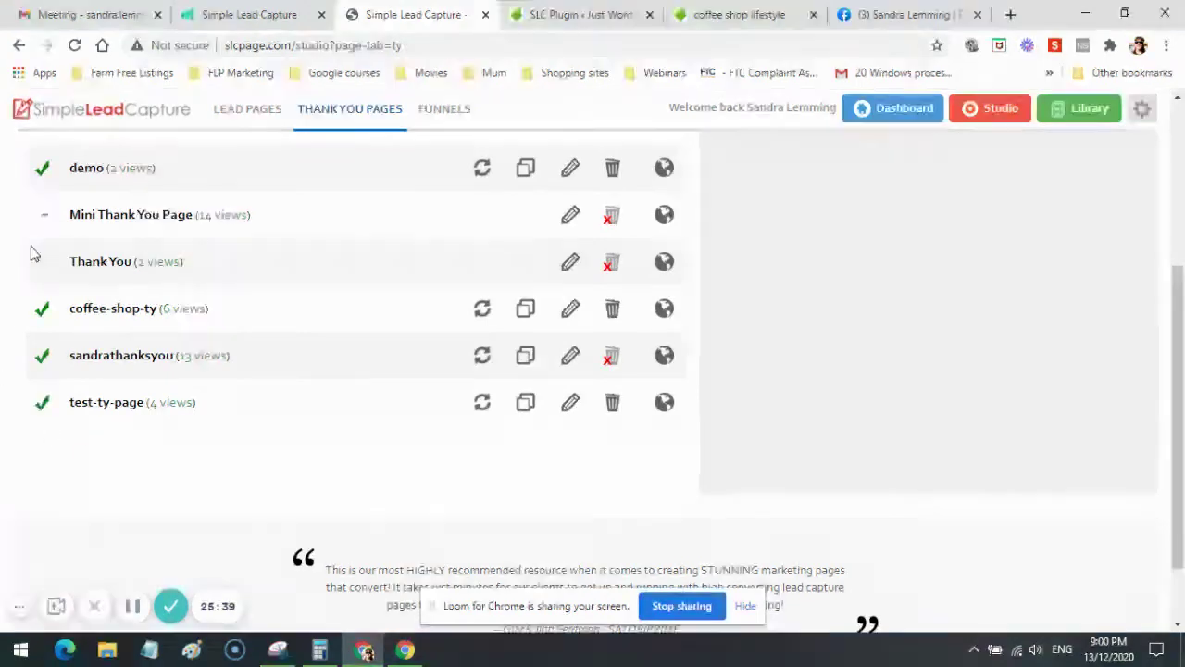
pyautogui.click(141, 312)
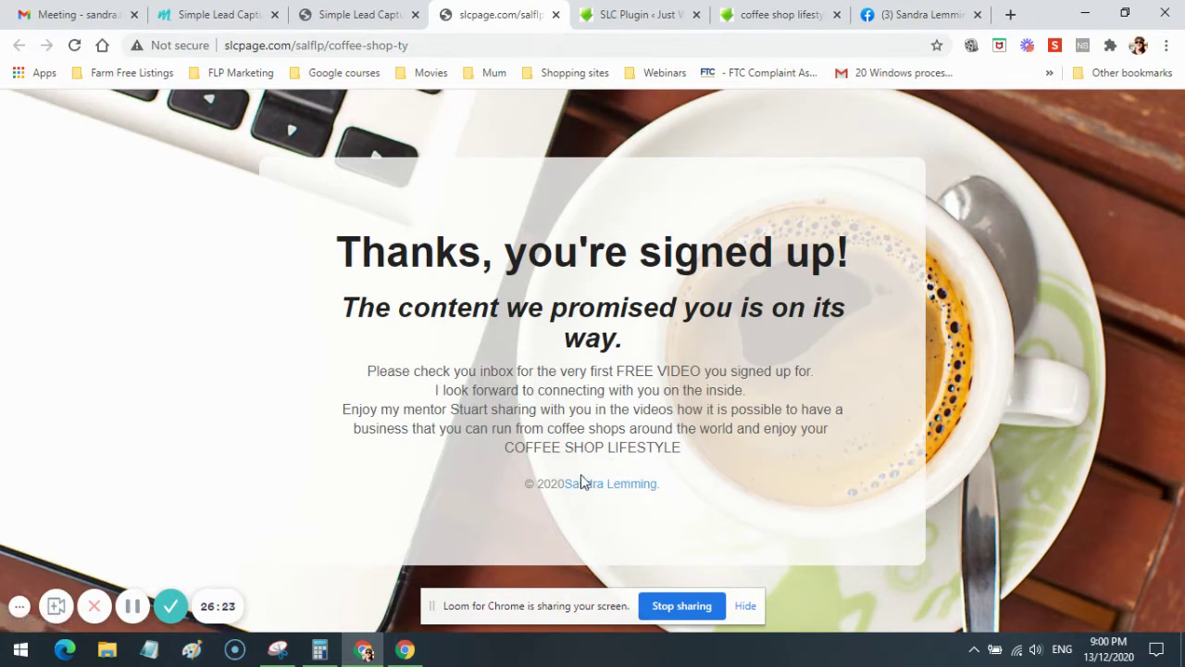
pyautogui.click(384, 18)
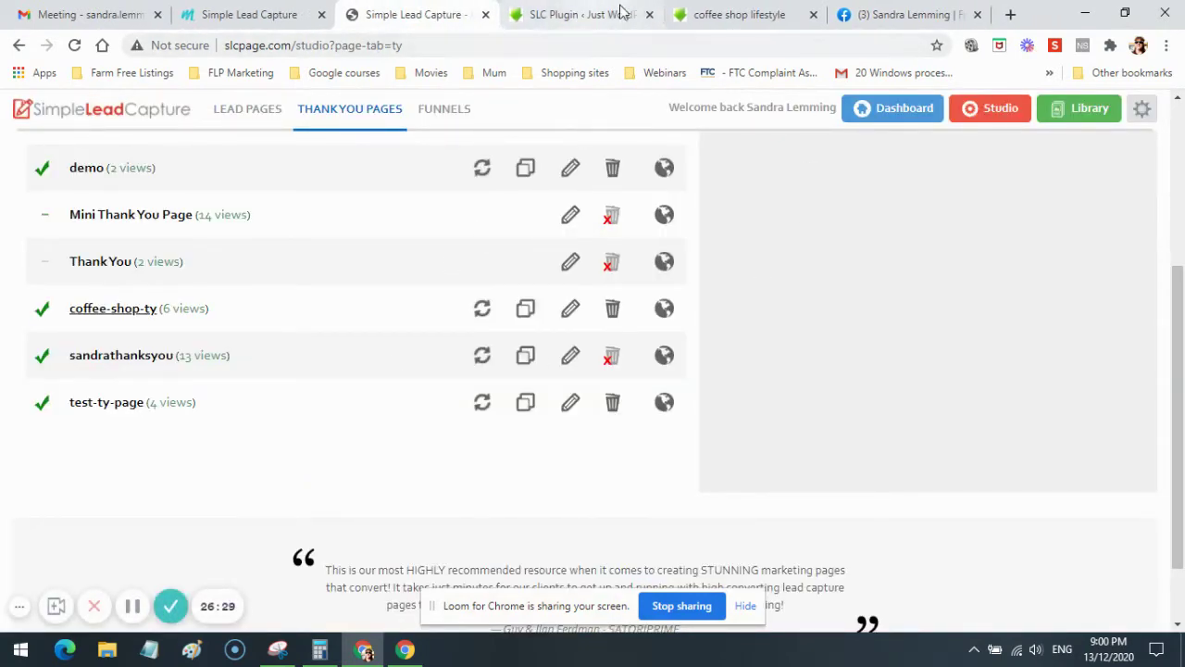
# Remove coffee-shop from the published lead page's address to load the justwordpresstutorials.com home page, and copy that site address.
pyautogui.click(725, 11)
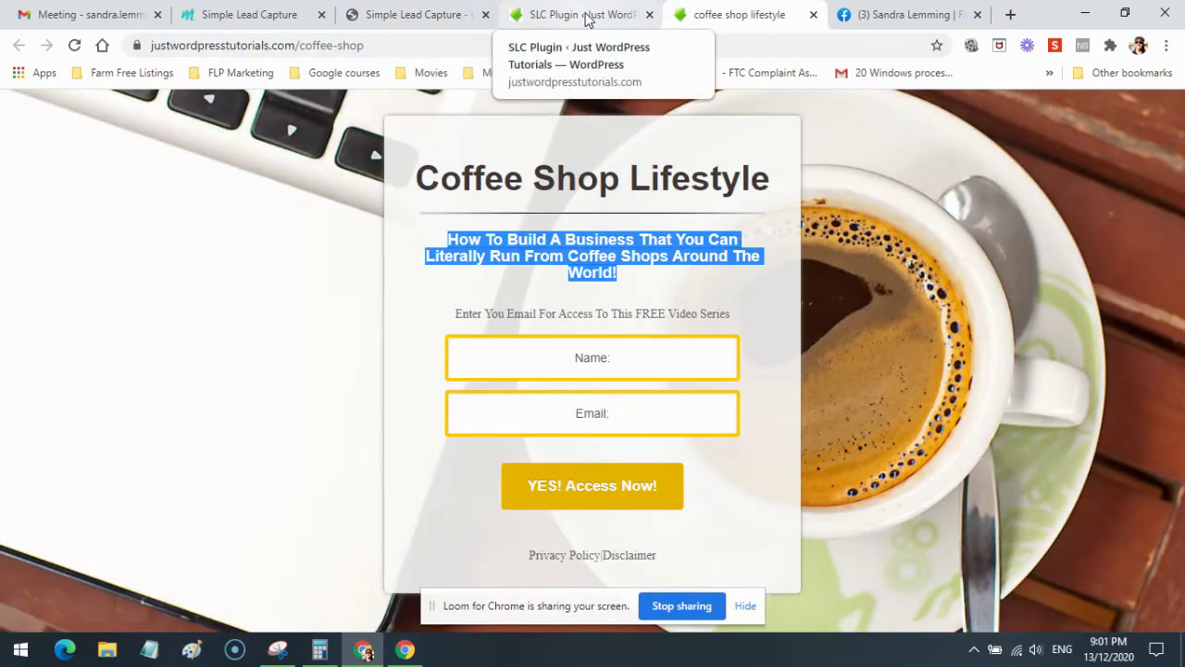
pyautogui.click(589, 17)
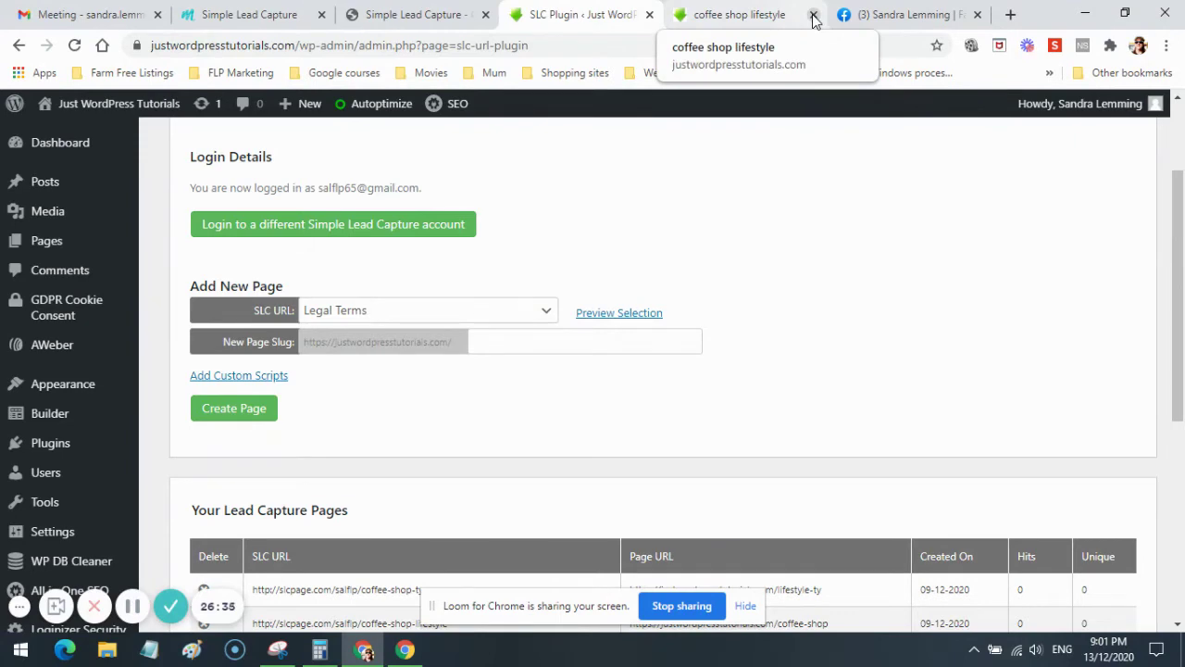
pyautogui.click(751, 17)
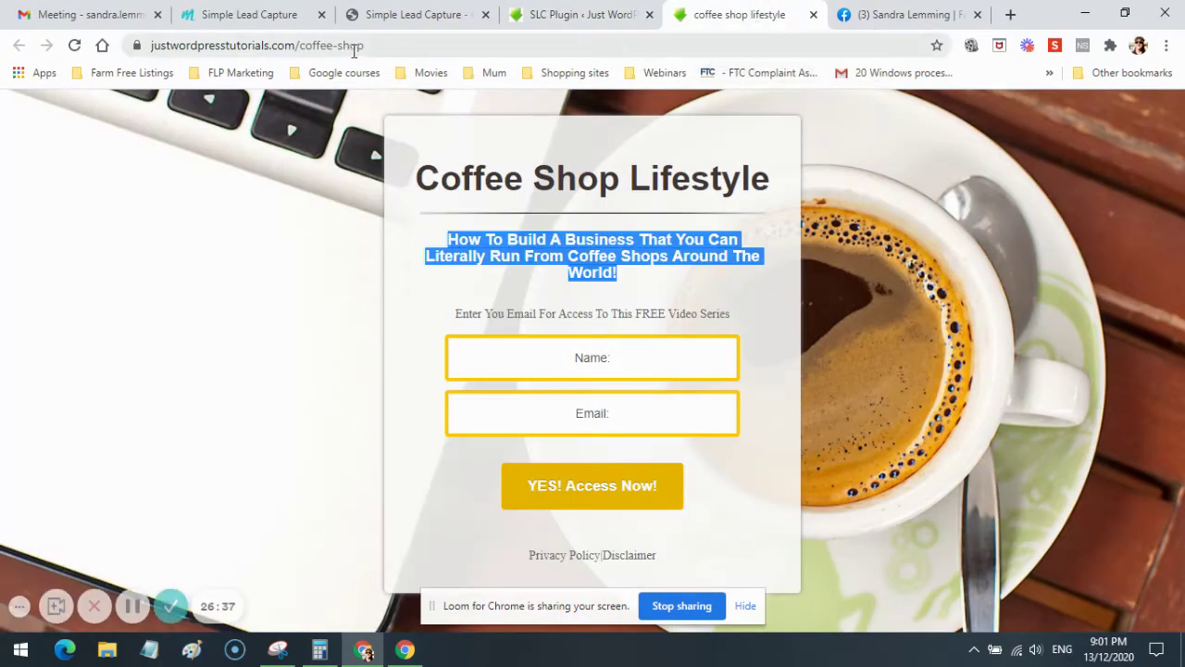
pyautogui.moveTo(365, 44); pyautogui.dragTo(299, 44)
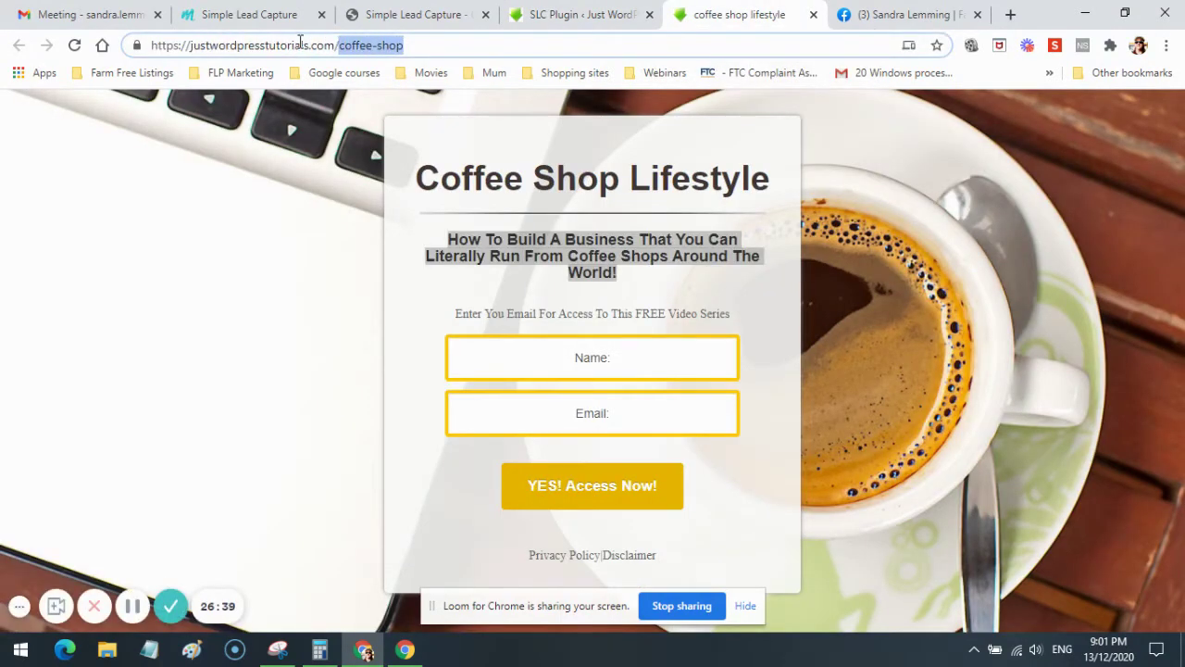
pyautogui.press('BackSpace')
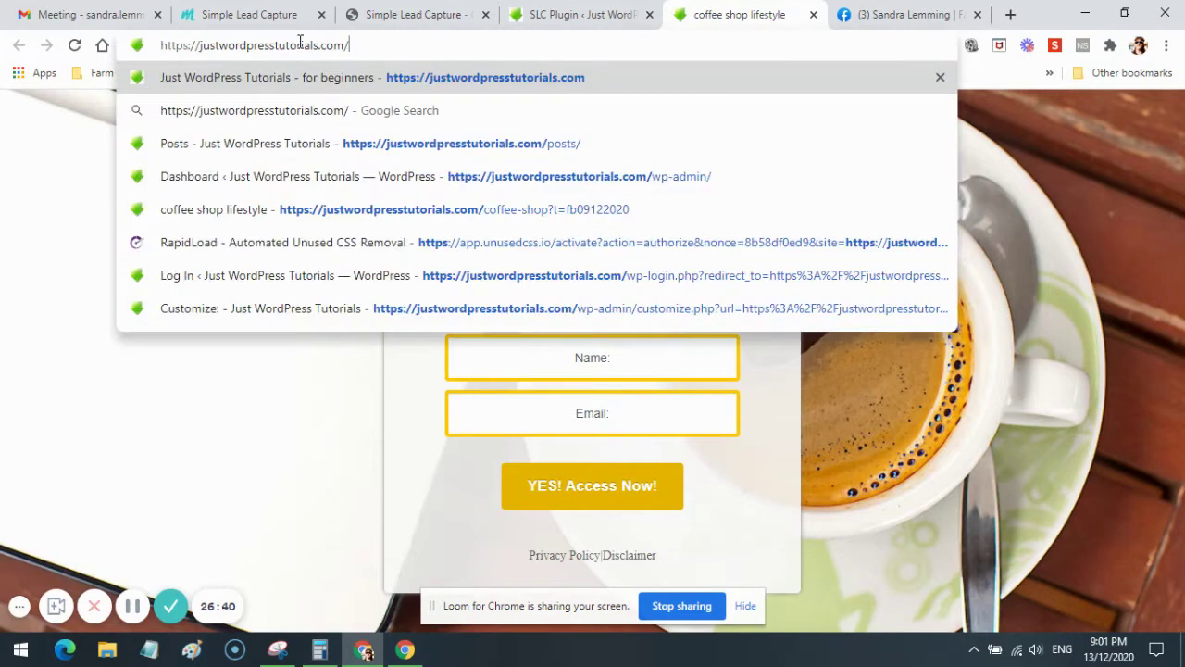
pyautogui.click(498, 77)
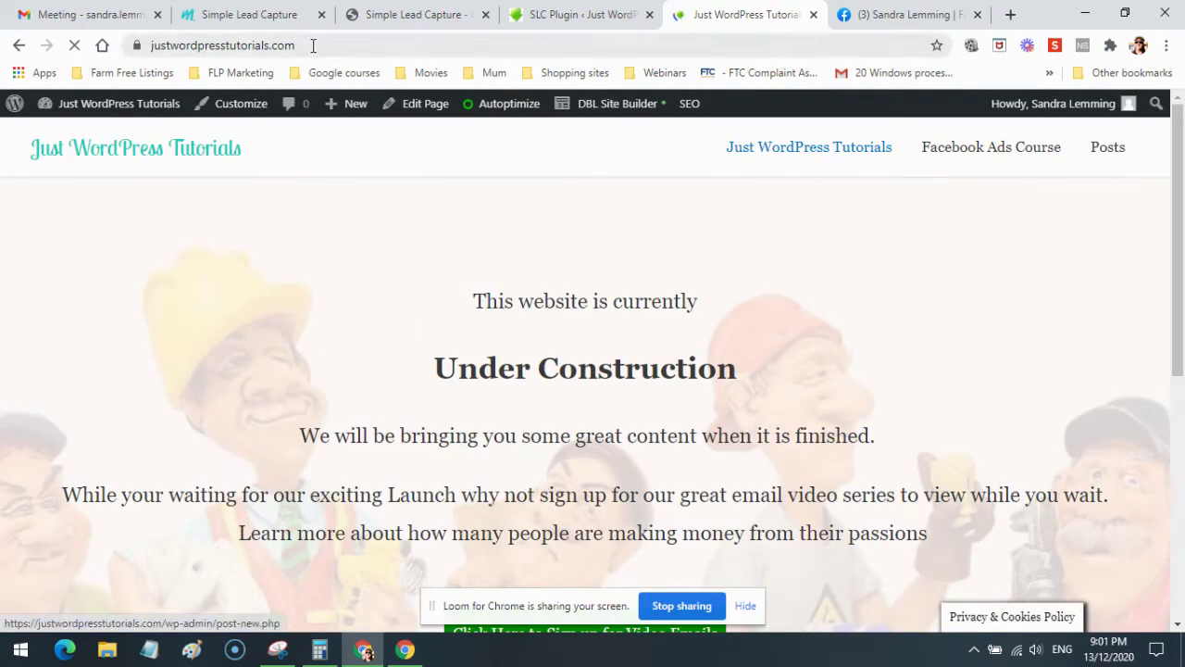
pyautogui.click(231, 45)
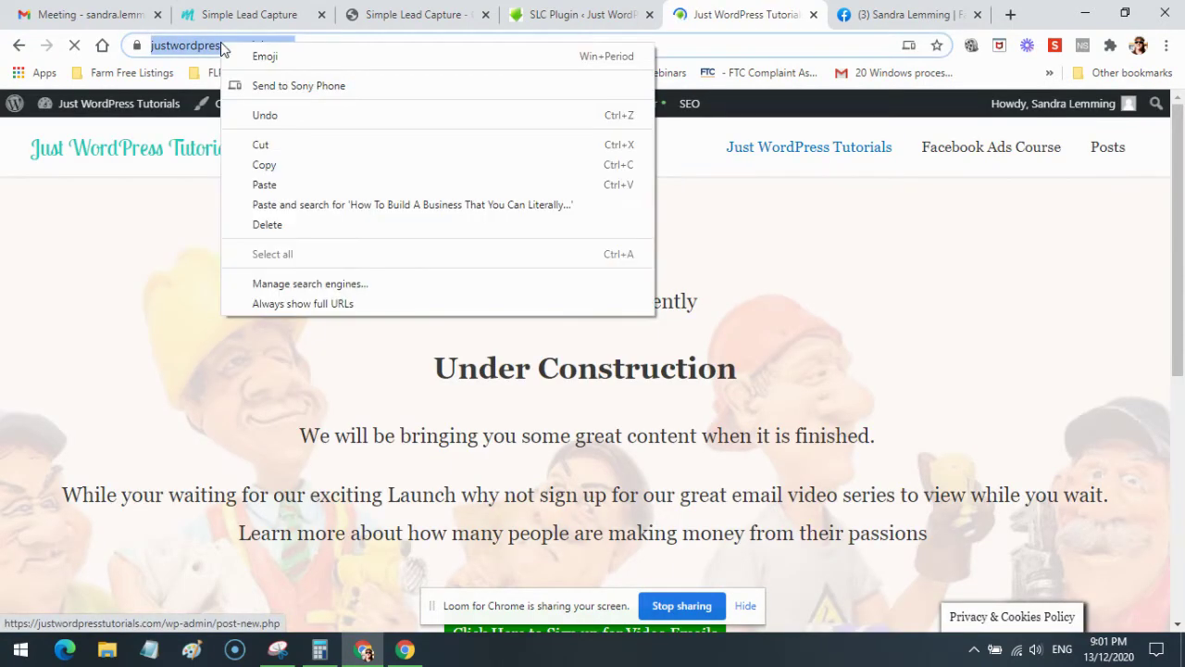
pyautogui.rightClick(223, 45)
pyautogui.click(283, 174)
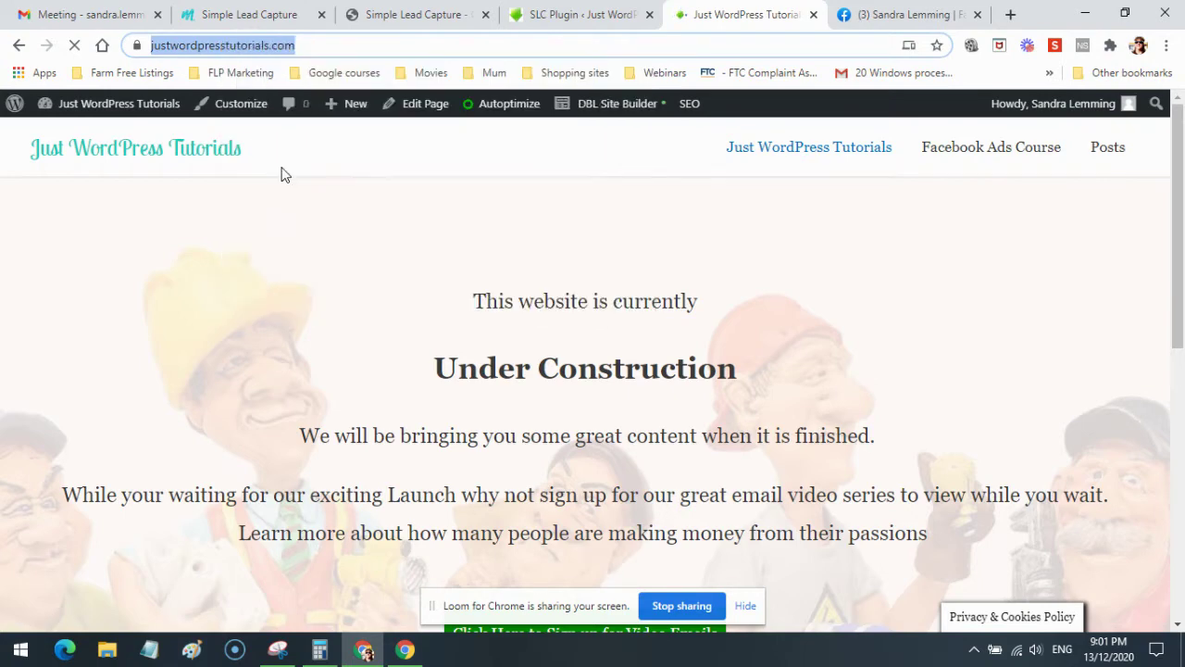
# Open the coffee-shop-ty thank you page for editing and insert a space after 2020 in its copyright line.
pyautogui.click(410, 16)
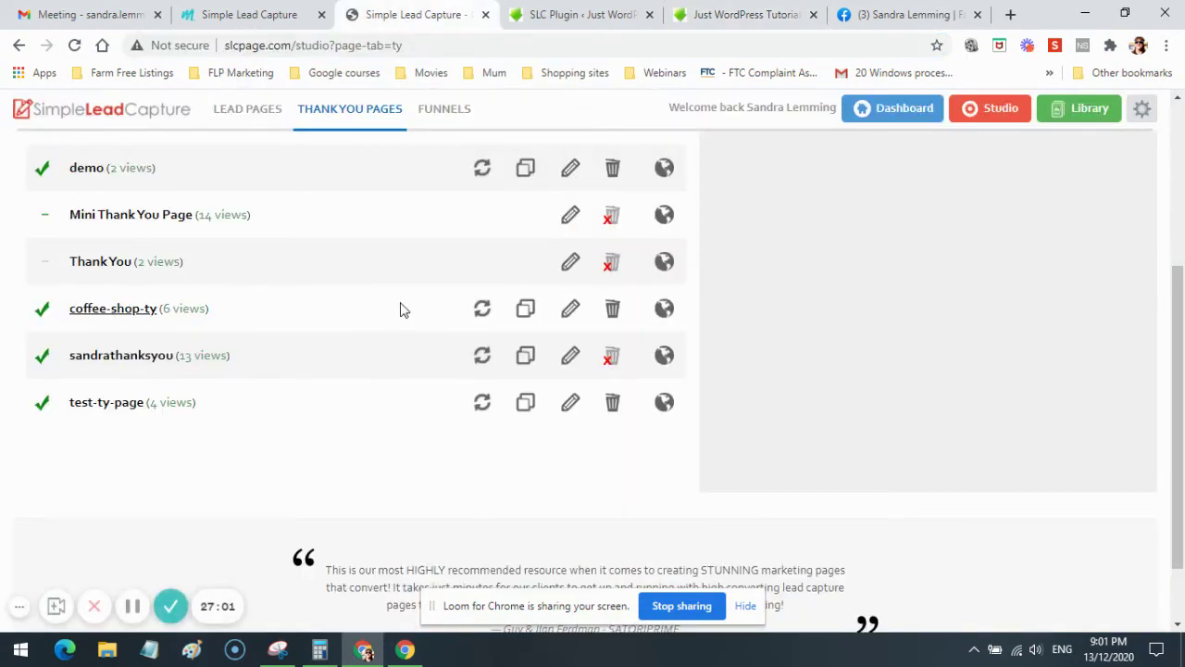
pyautogui.click(570, 313)
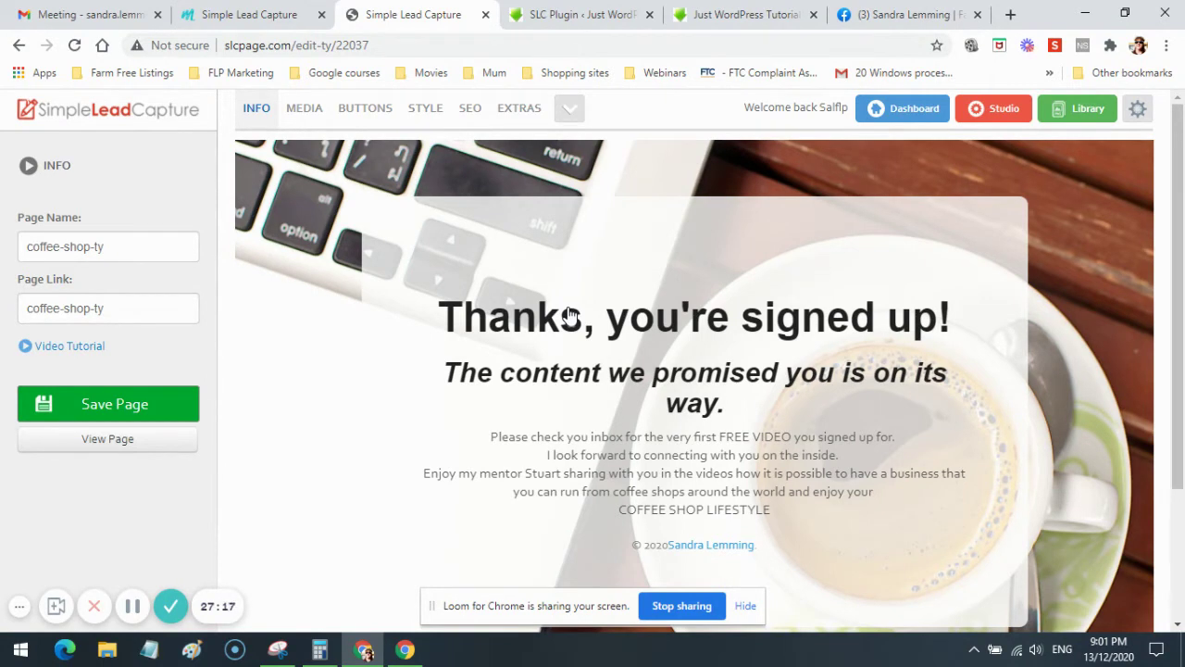
pyautogui.scroll(-2, 946, 359)
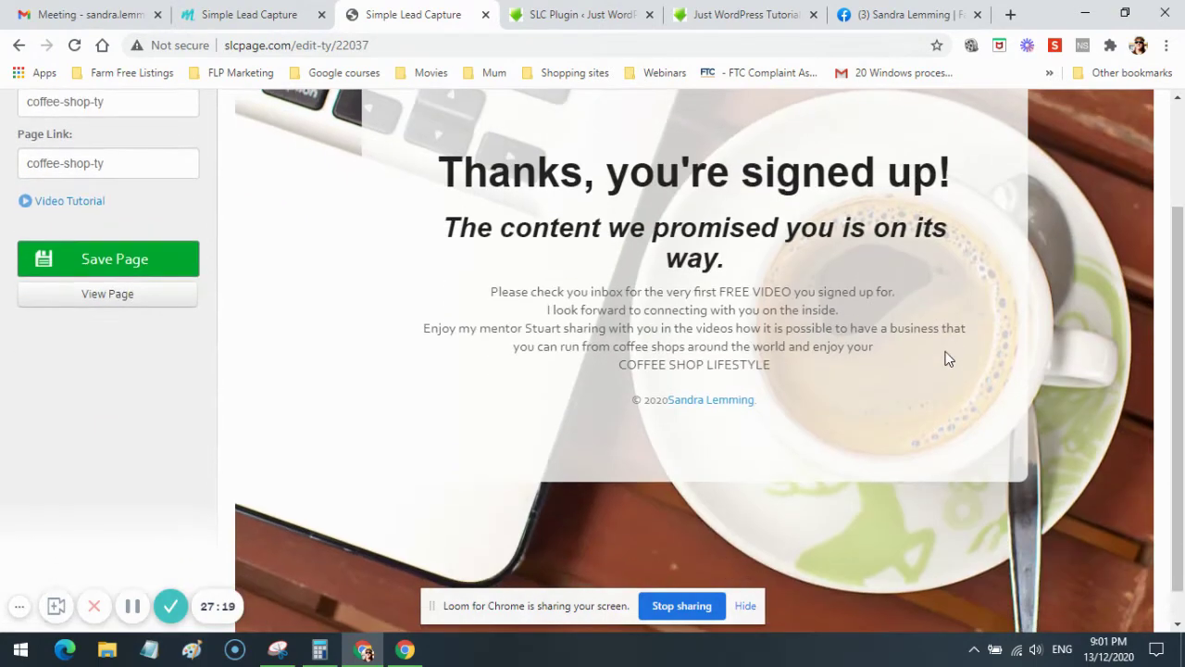
pyautogui.moveTo(686, 395)
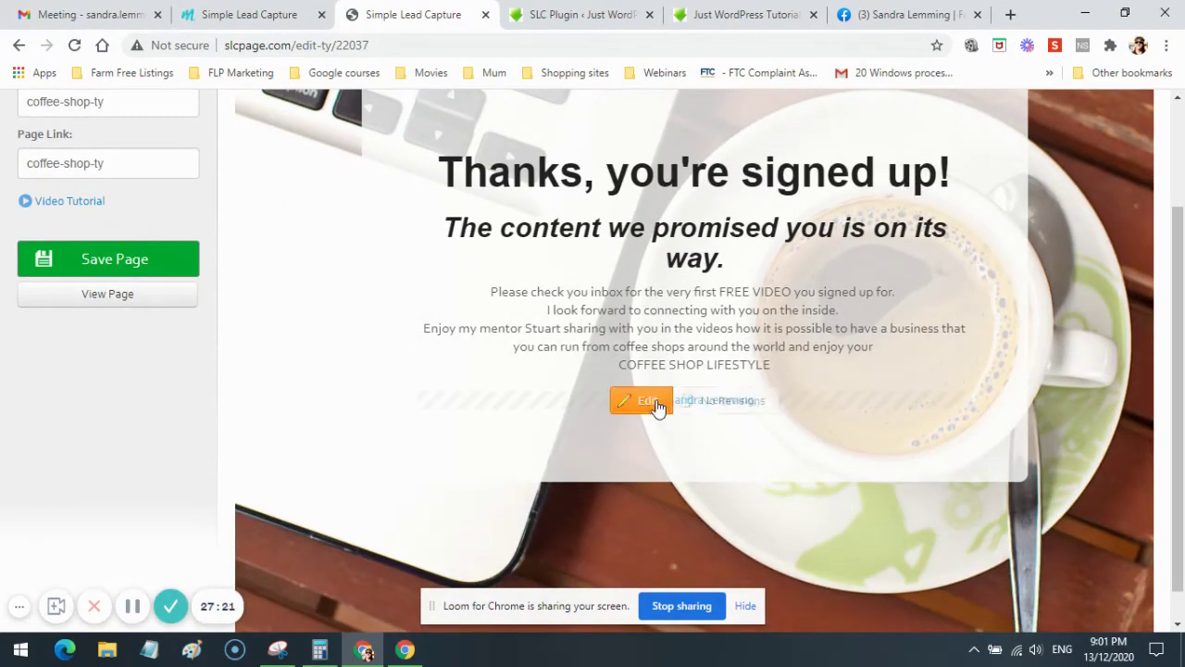
pyautogui.click(780, 399)
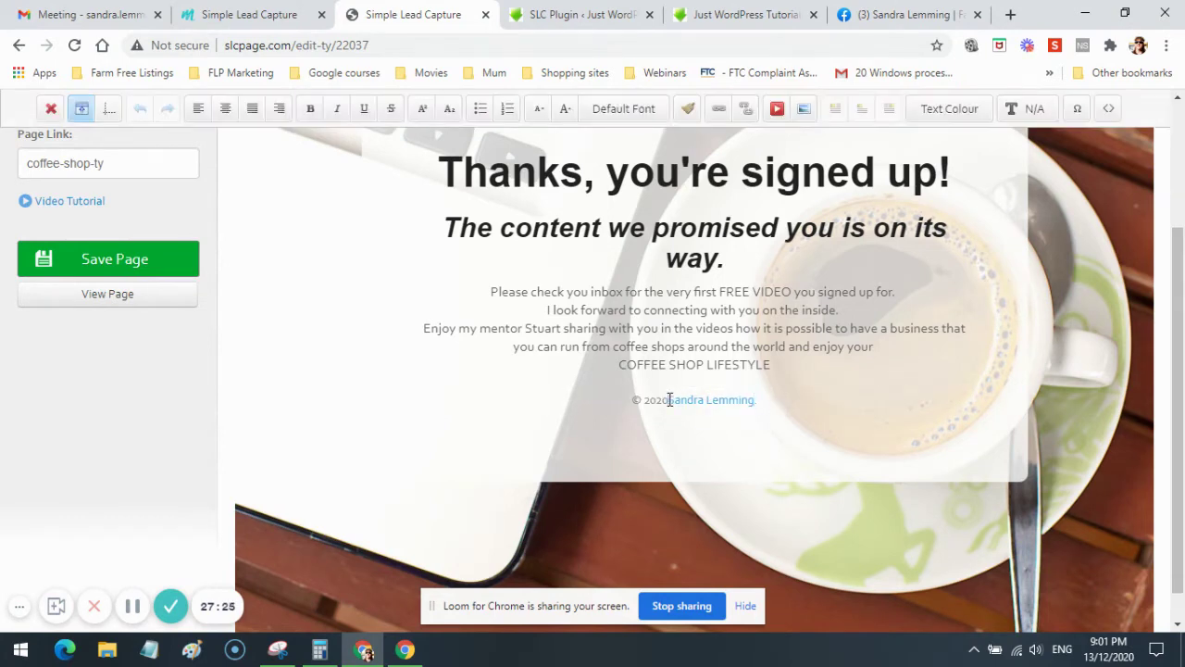
pyautogui.hotkey('ctrl', 'e')
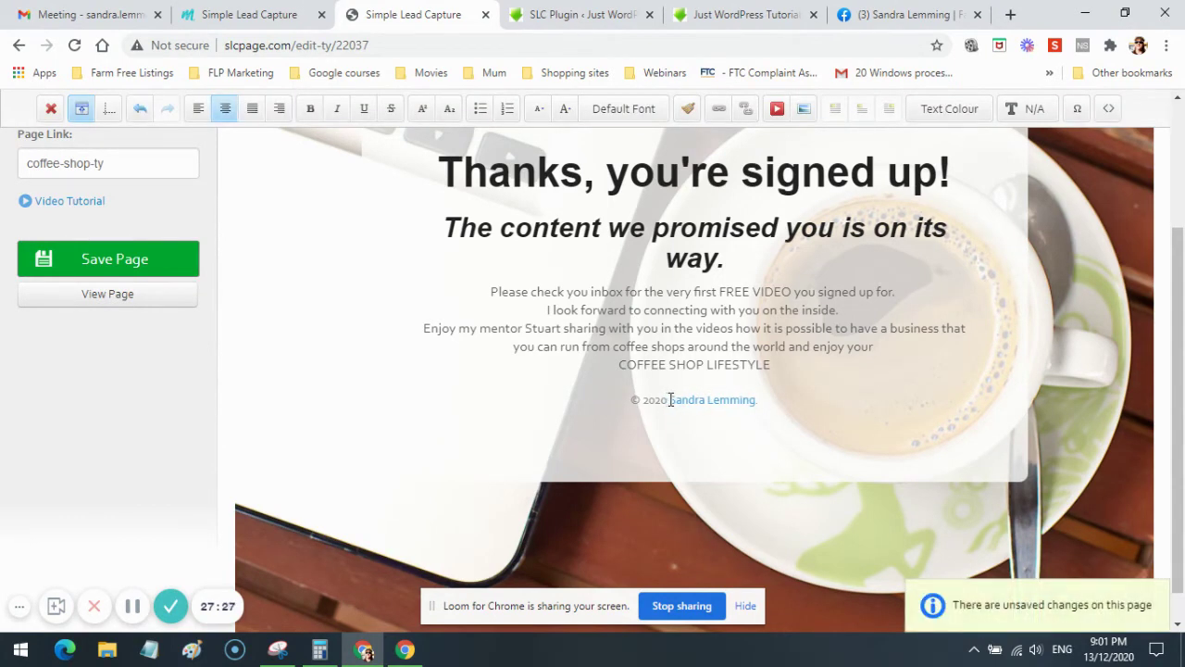
pyautogui.moveTo(762, 399); pyautogui.dragTo(670, 400)
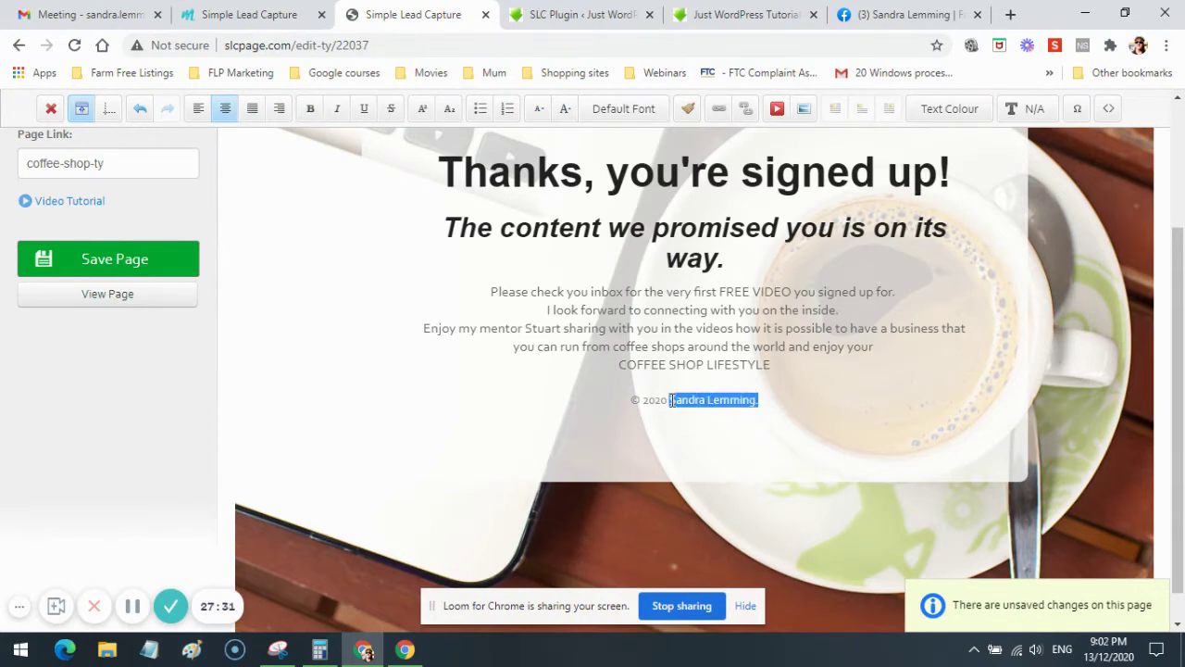
pyautogui.click(717, 110)
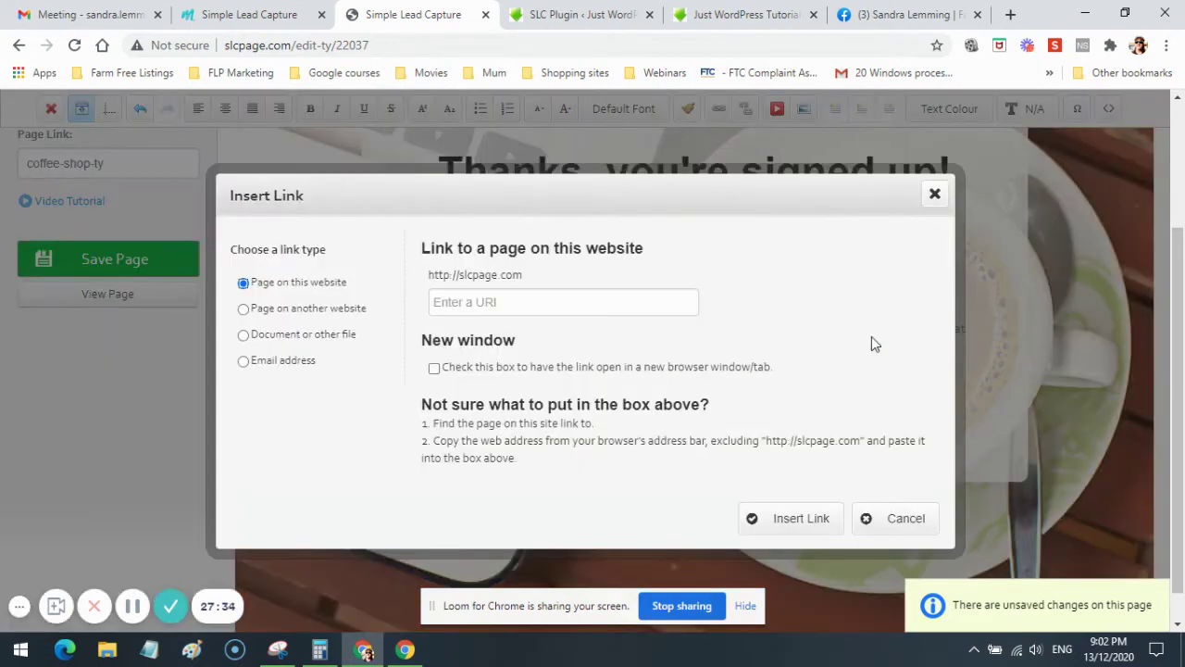
pyautogui.click(244, 309)
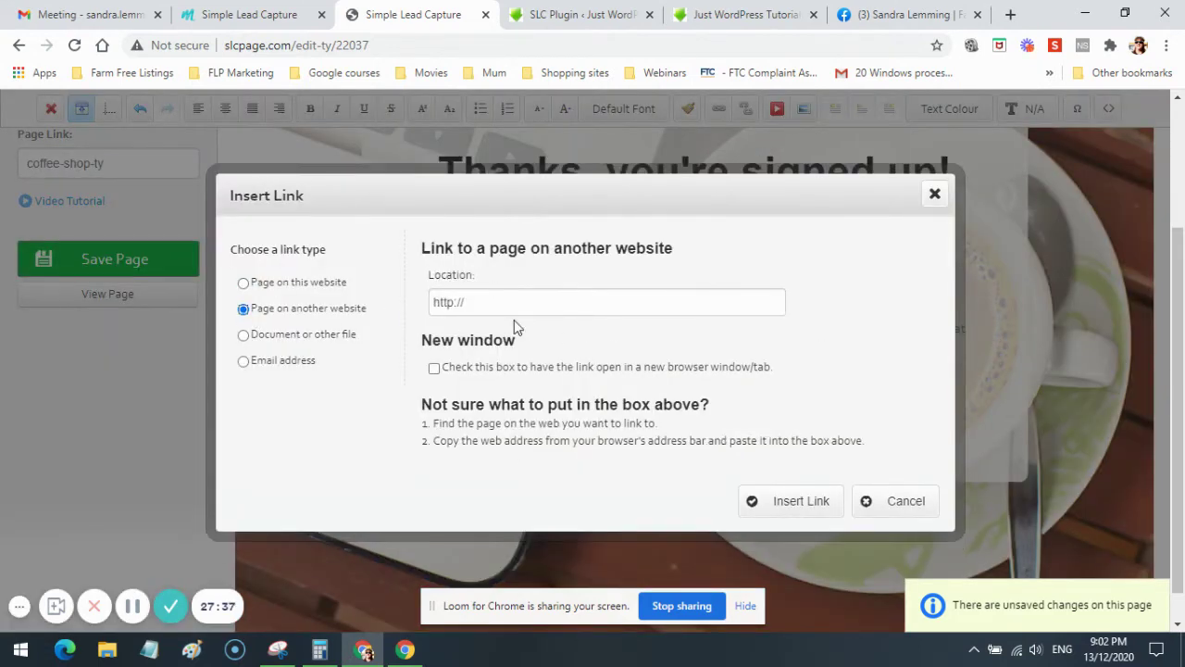
pyautogui.moveTo(476, 302); pyautogui.dragTo(430, 302)
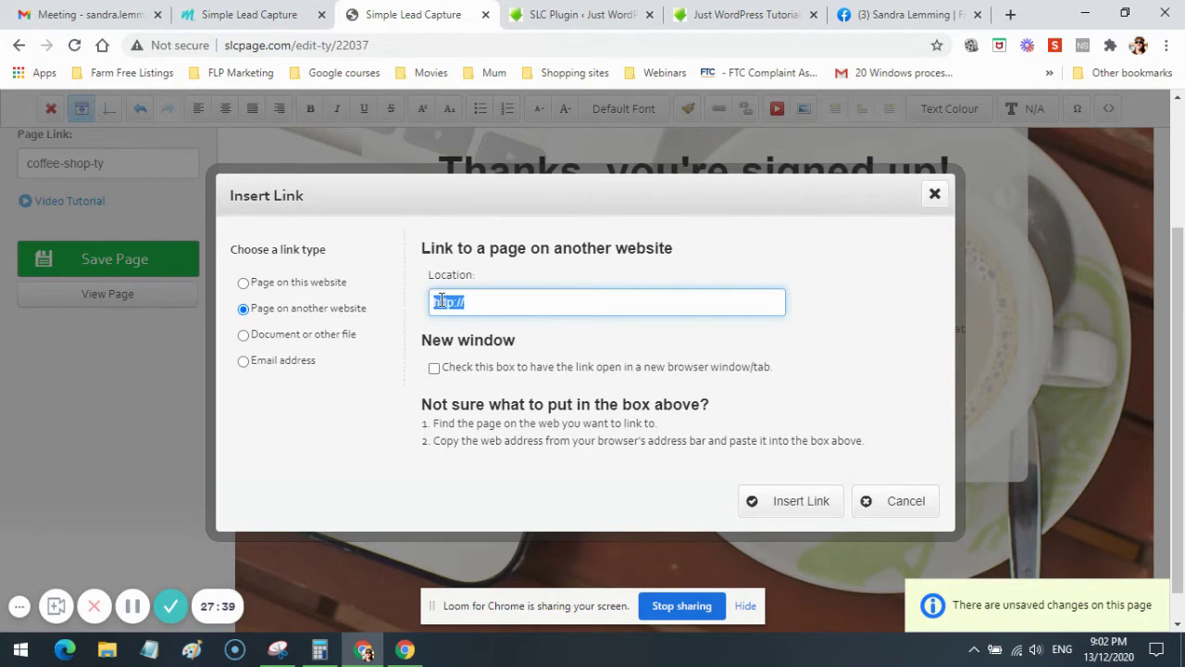
pyautogui.rightClick(441, 302)
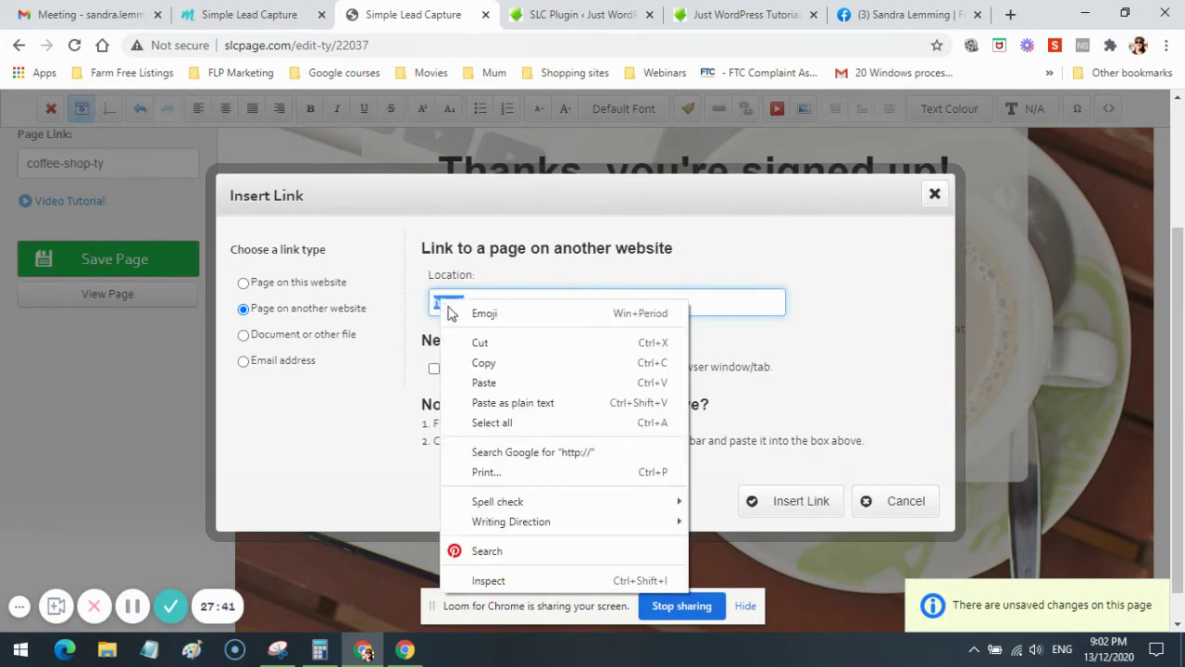
pyautogui.click(488, 383)
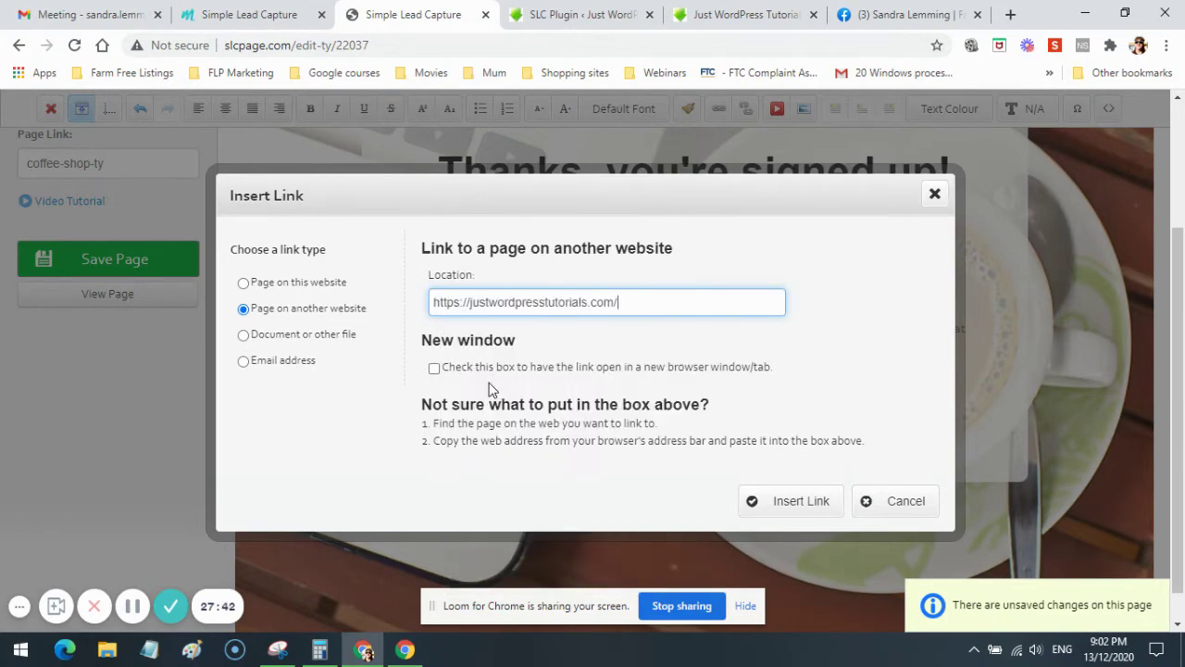
pyautogui.click(434, 369)
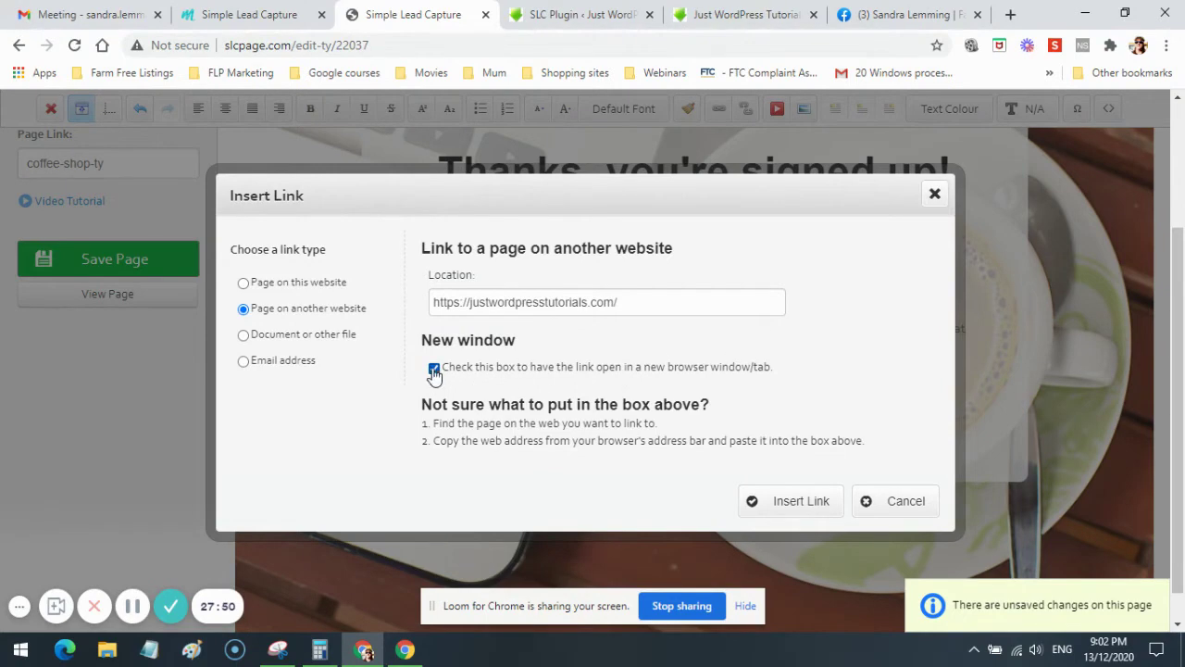
pyautogui.click(435, 370)
pyautogui.click(784, 501)
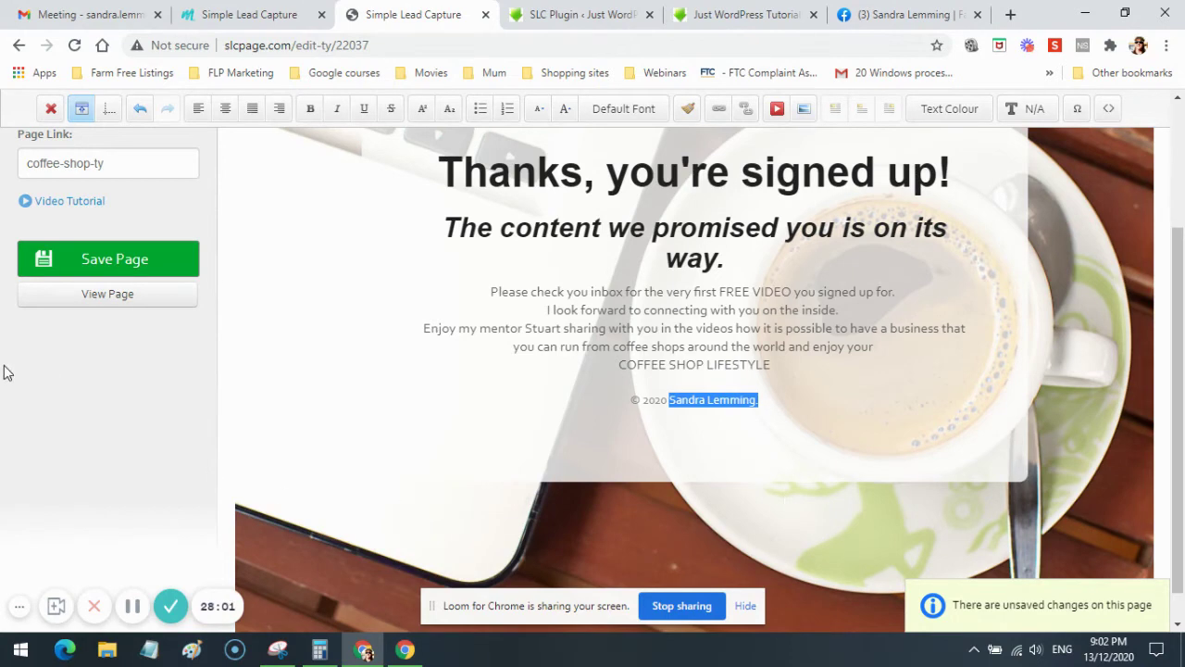
# Save the coffee-shop-ty thank you page and view its published version.
pyautogui.click(98, 258)
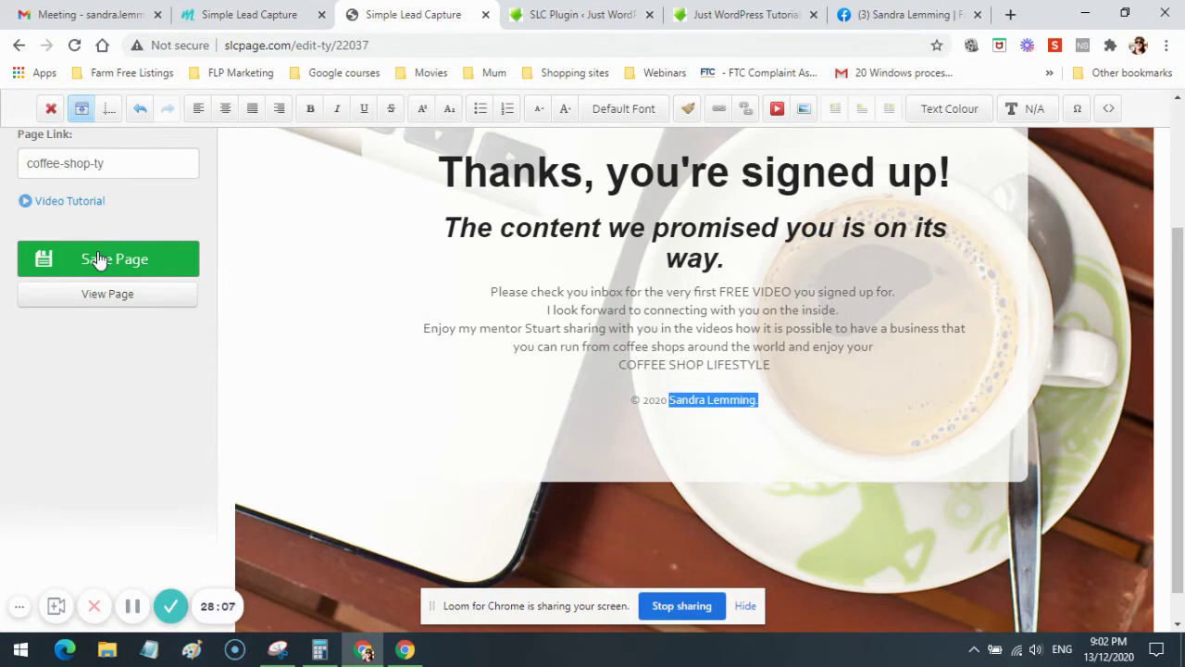
pyautogui.click(98, 258)
pyautogui.scroll(1, 443, 403)
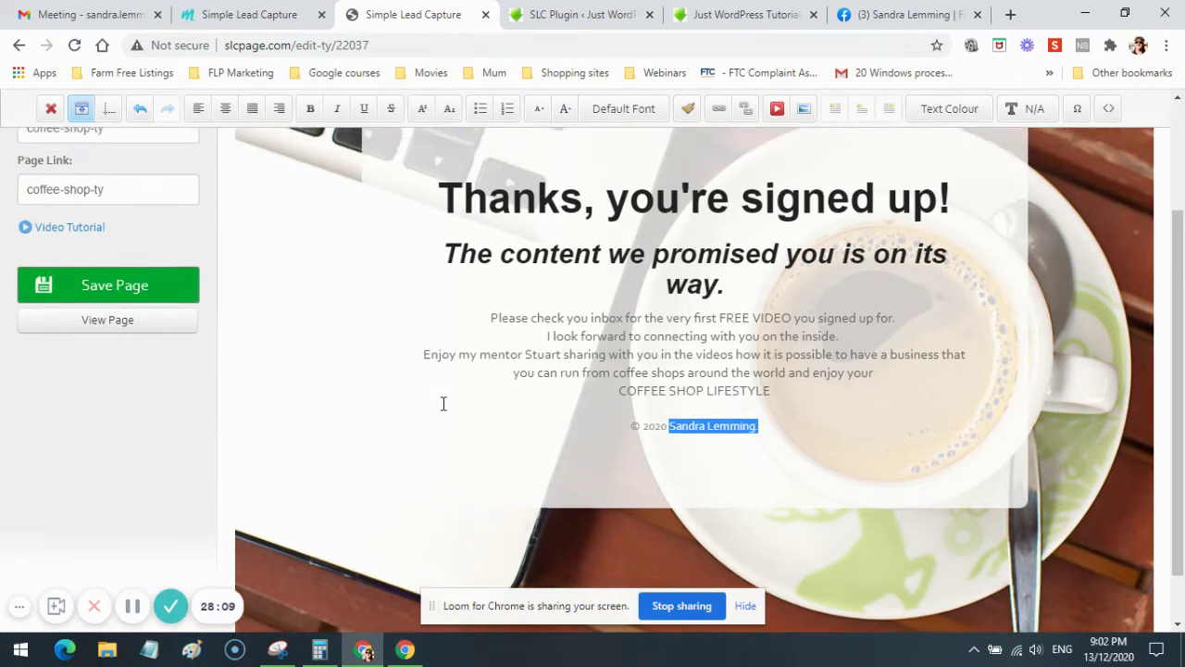
pyautogui.scroll(3, 443, 403)
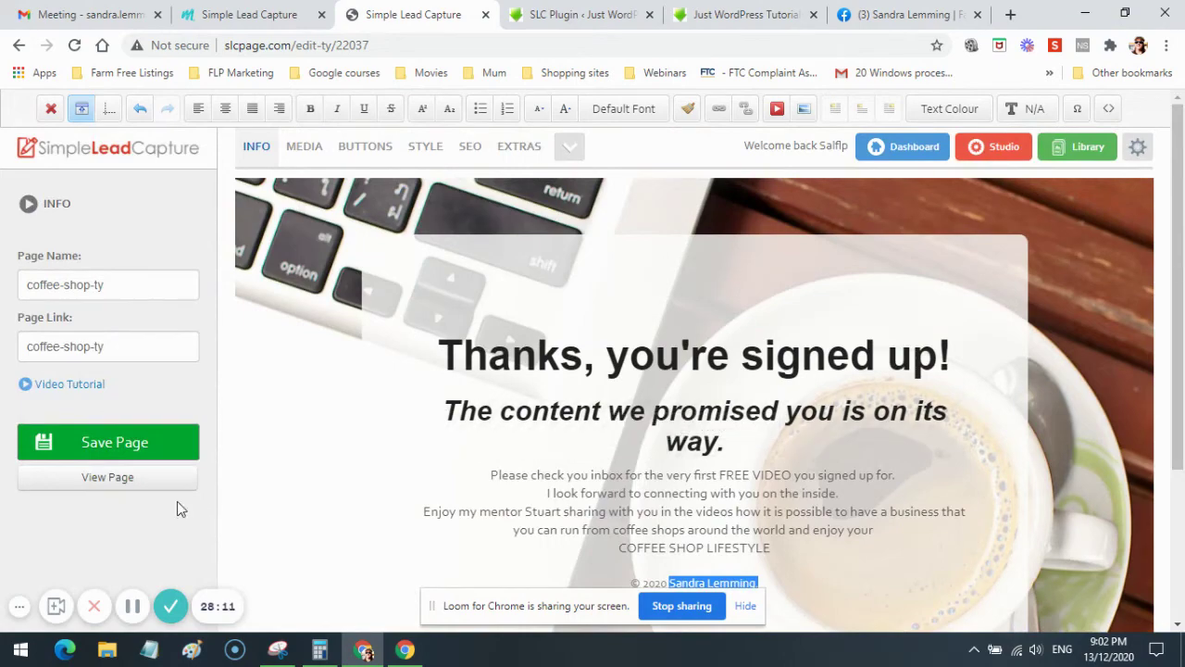
pyautogui.click(150, 476)
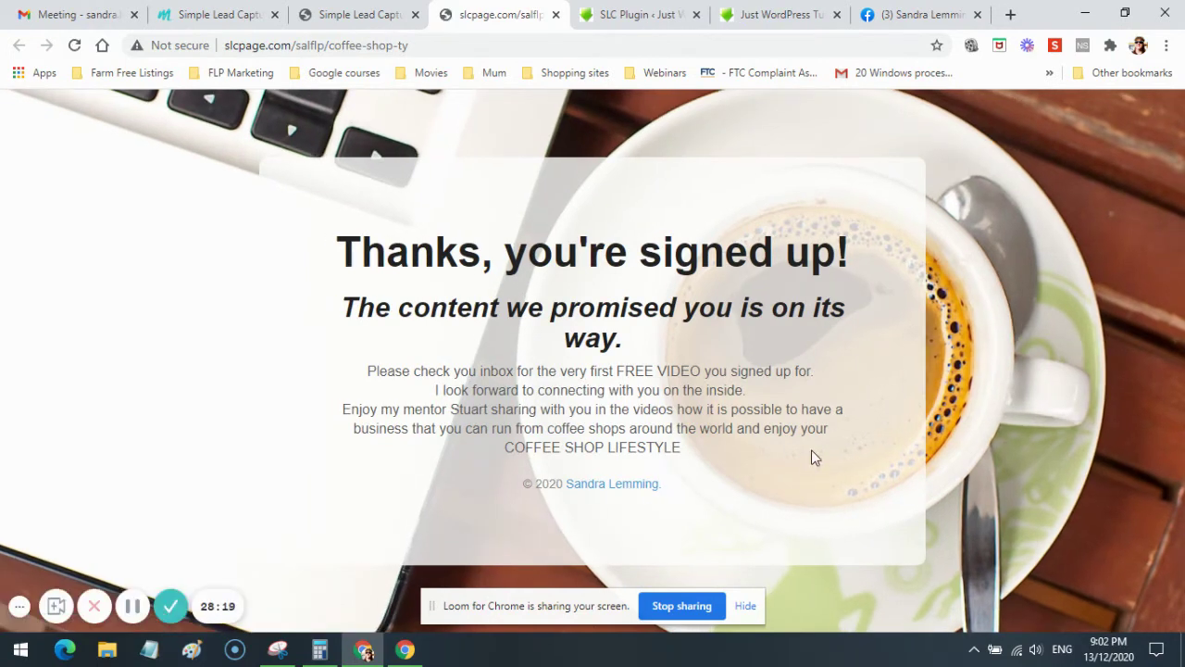
# Follow the copyright link on the published thank you page, highlight the site address it leads to, and close that page.
pyautogui.click(629, 490)
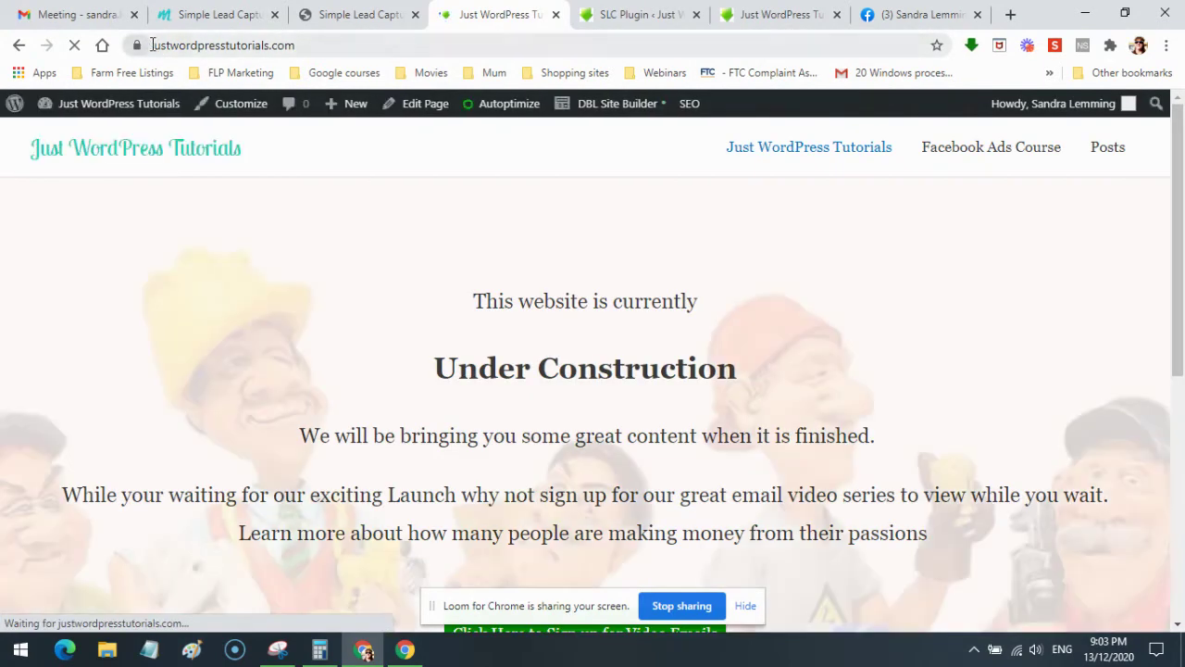
pyautogui.moveTo(152, 45); pyautogui.dragTo(302, 51)
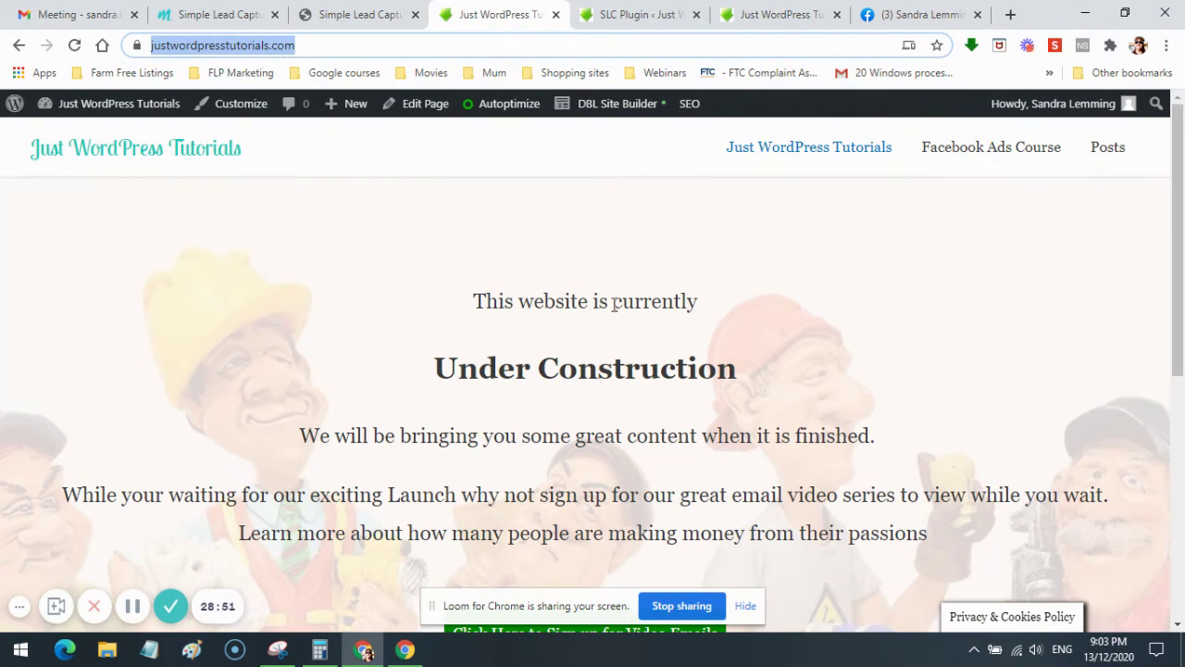
pyautogui.click(555, 15)
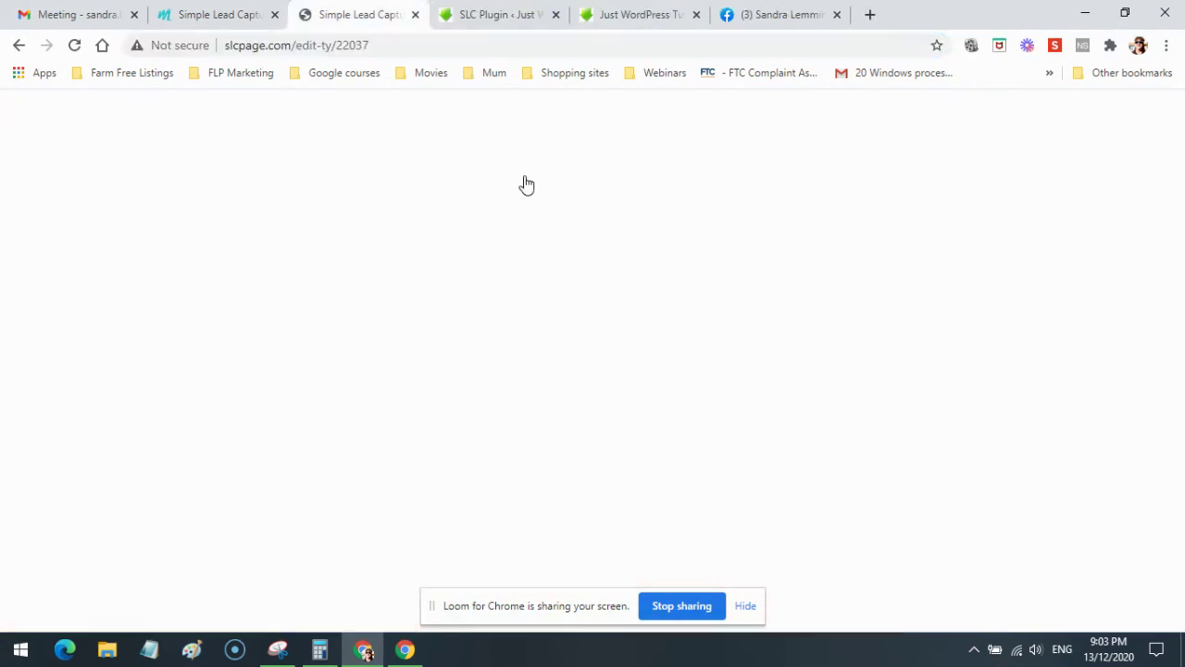
# In the WordPress SLC Plugin page, look through the selectable SLC URLs and the table of existing lead capture pages.
pyautogui.click(555, 15)
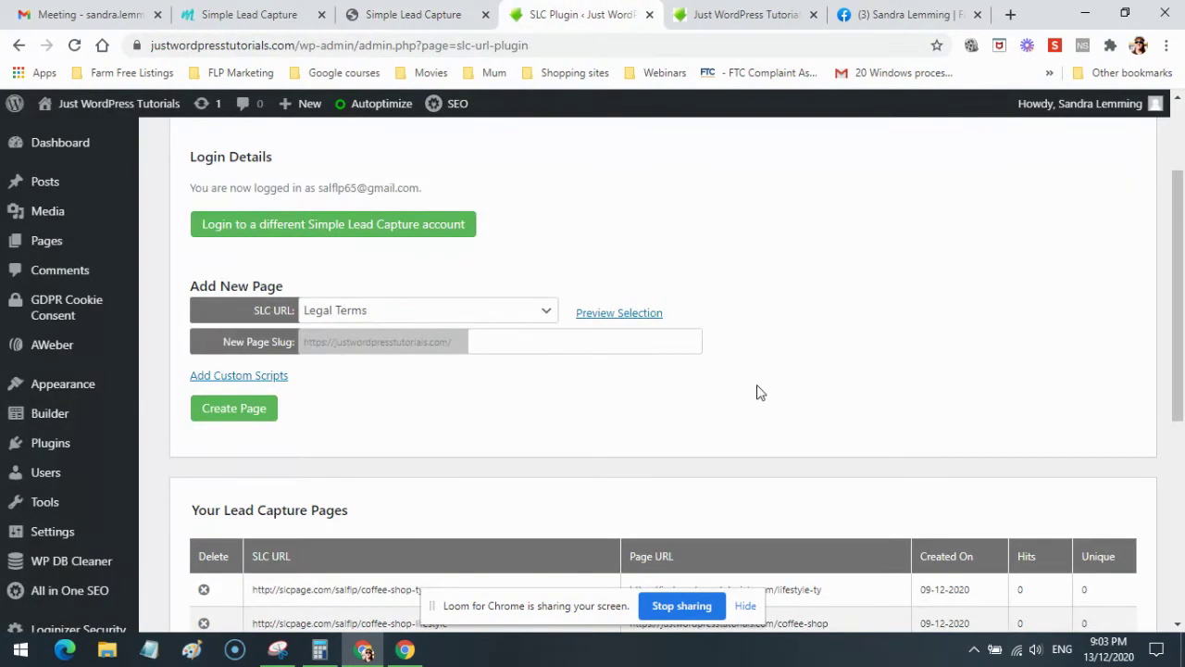
pyautogui.scroll(-3, 766, 389)
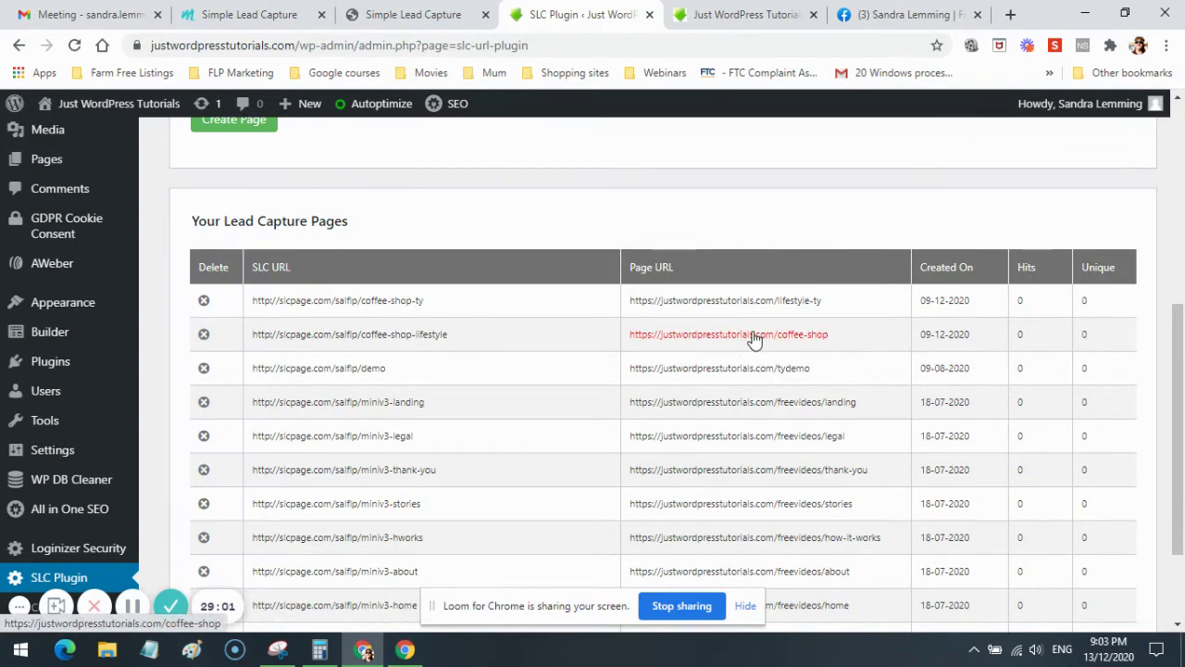
pyautogui.scroll(5, 704, 361)
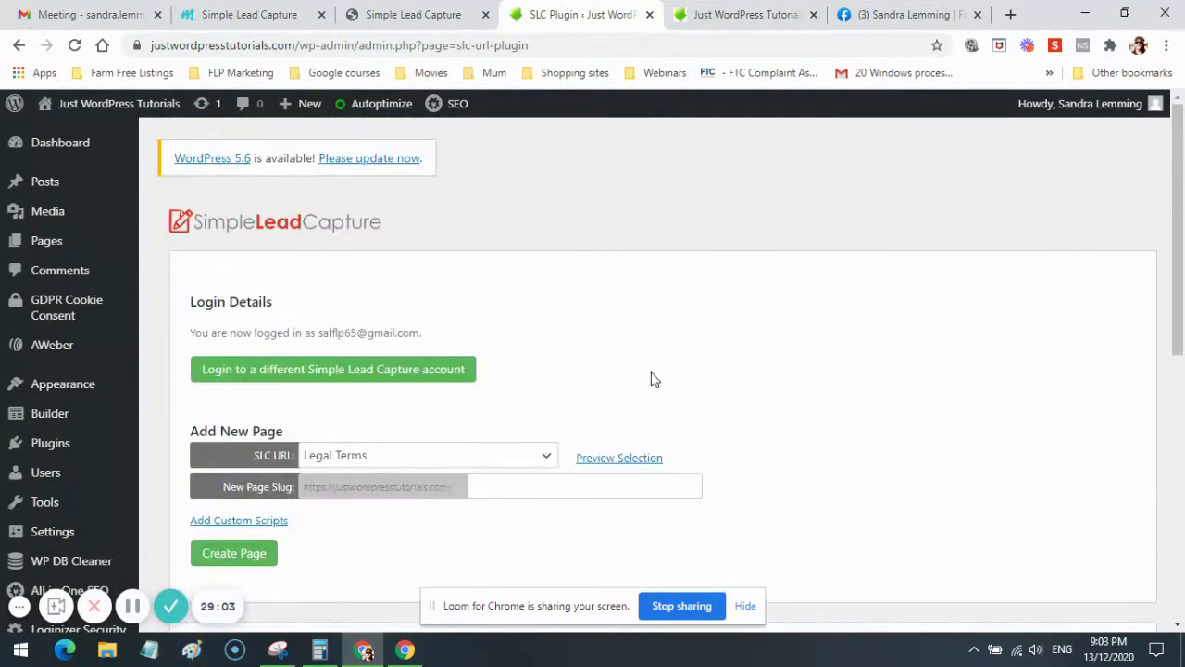
pyautogui.scroll(-2, 648, 381)
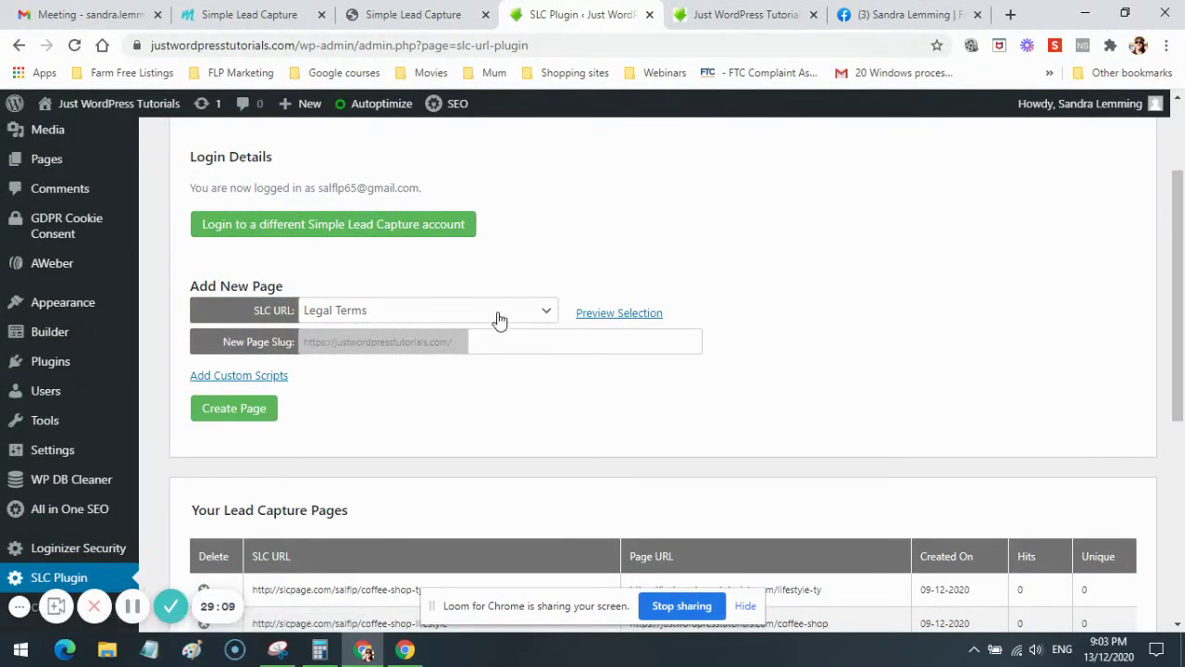
pyautogui.click(548, 316)
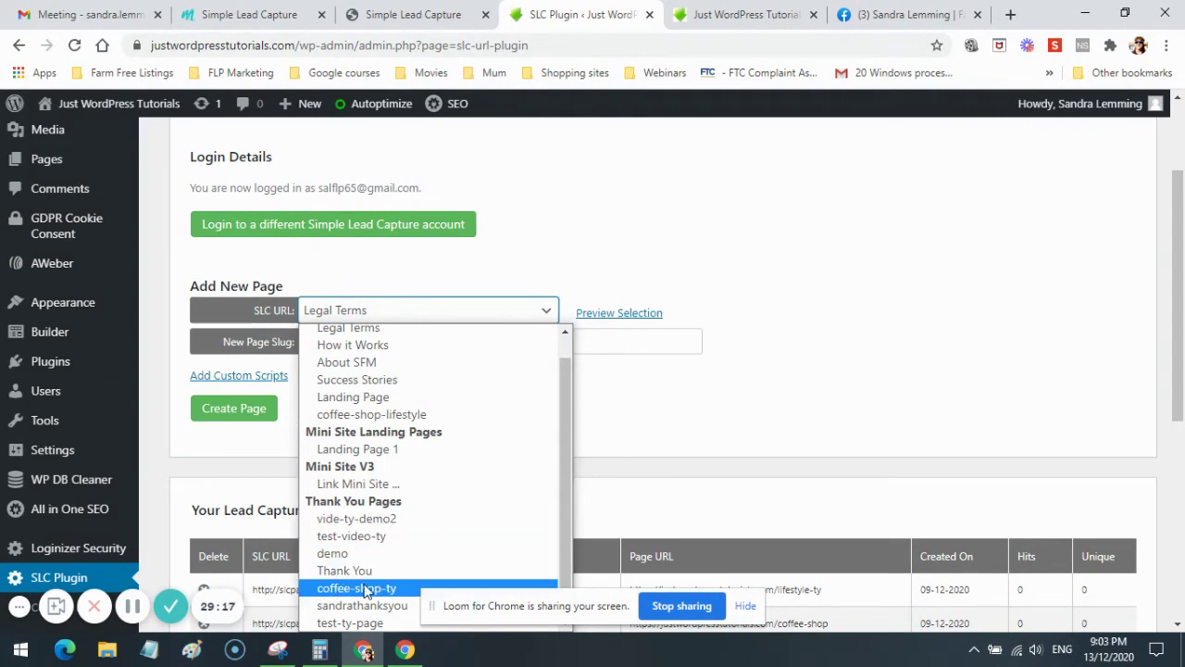
pyautogui.click(952, 333)
pyautogui.scroll(-3, 954, 332)
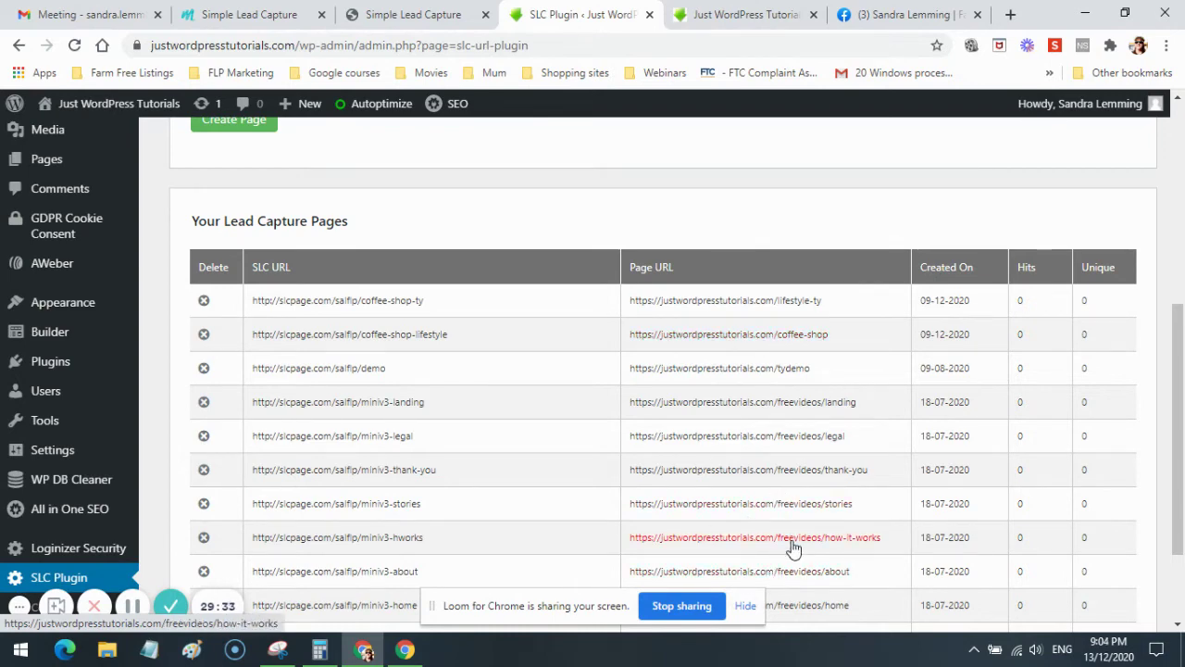
# View the coffee-shop lead page and its Privacy Policy, highlight the policy address's domain, and close both pages.
pyautogui.click(769, 337)
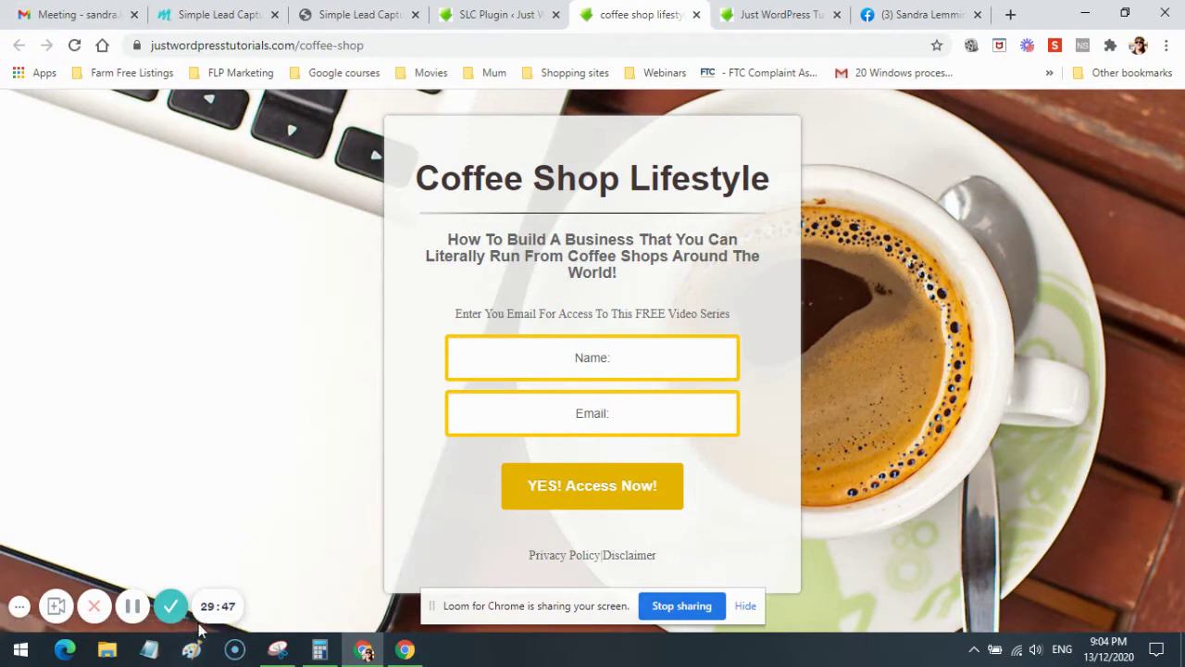
pyautogui.click(585, 557)
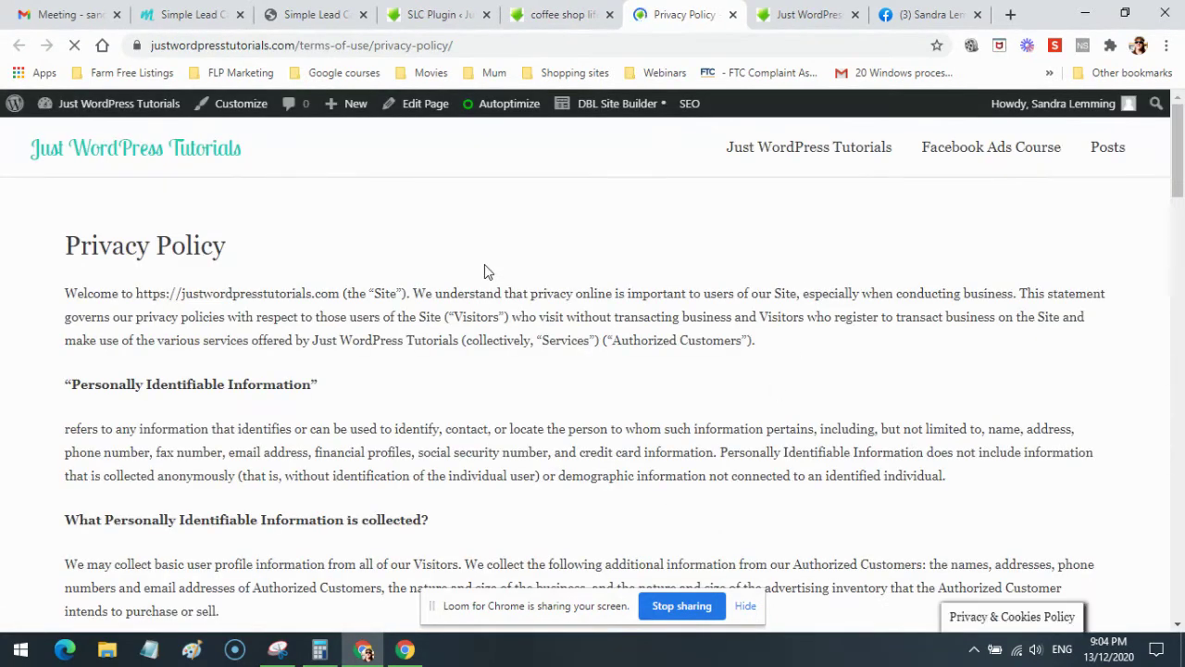
pyautogui.click(554, 15)
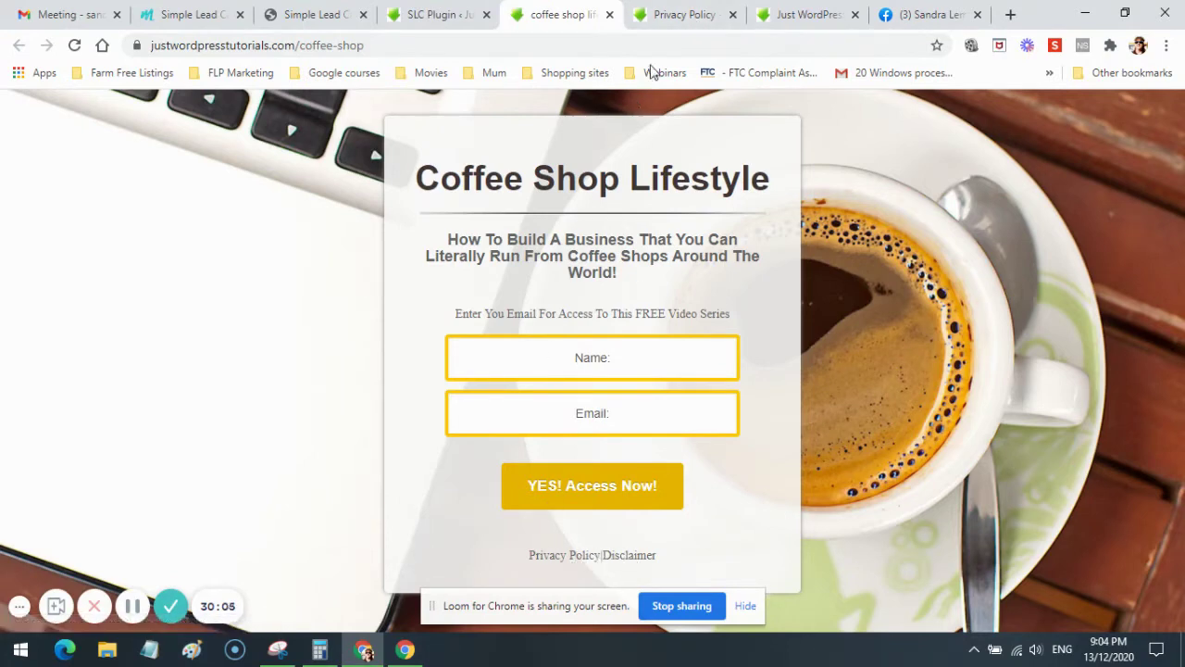
pyautogui.click(696, 15)
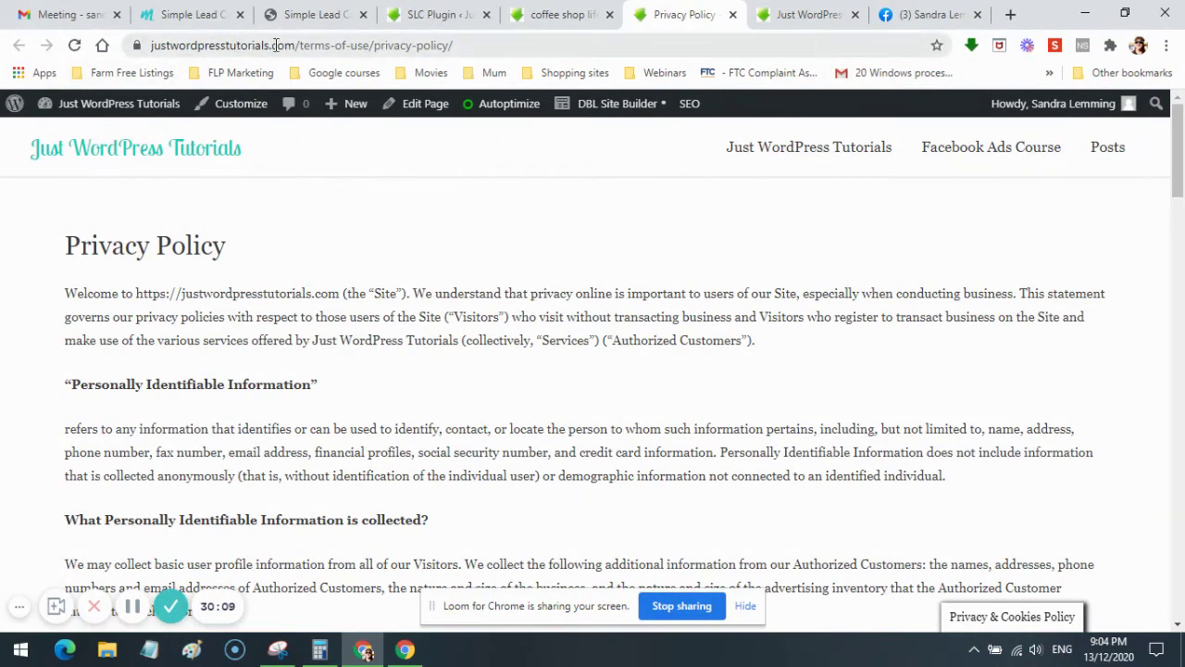
pyautogui.moveTo(296, 46); pyautogui.dragTo(148, 51)
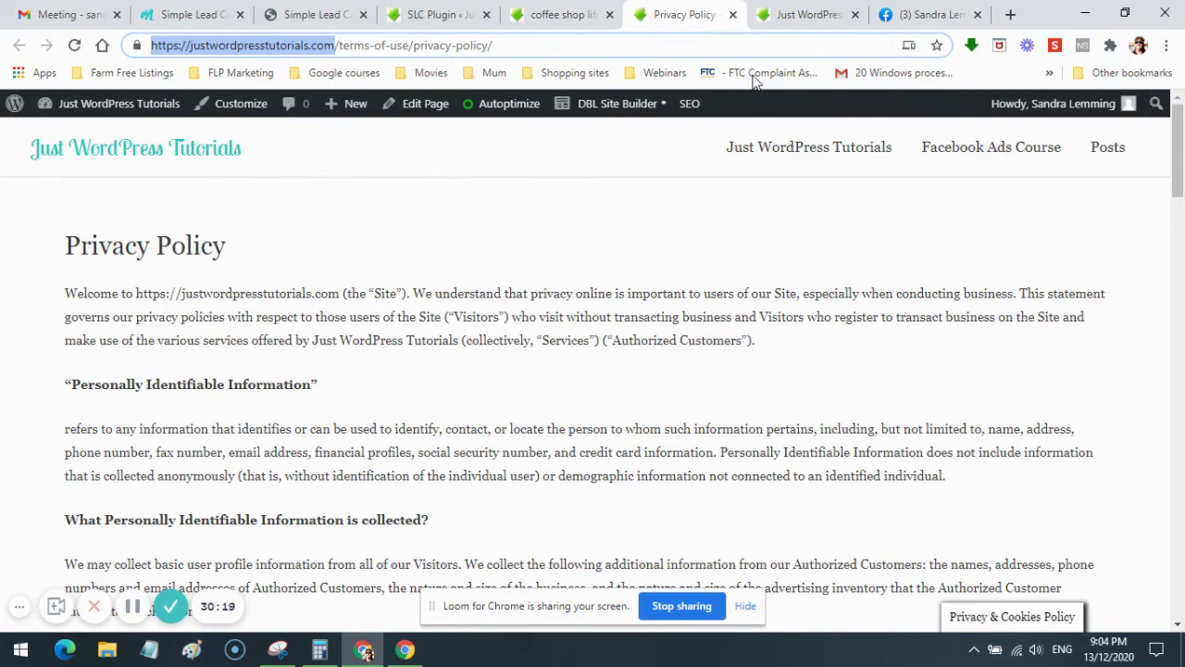
pyautogui.hotkey('ctrl', 'w')
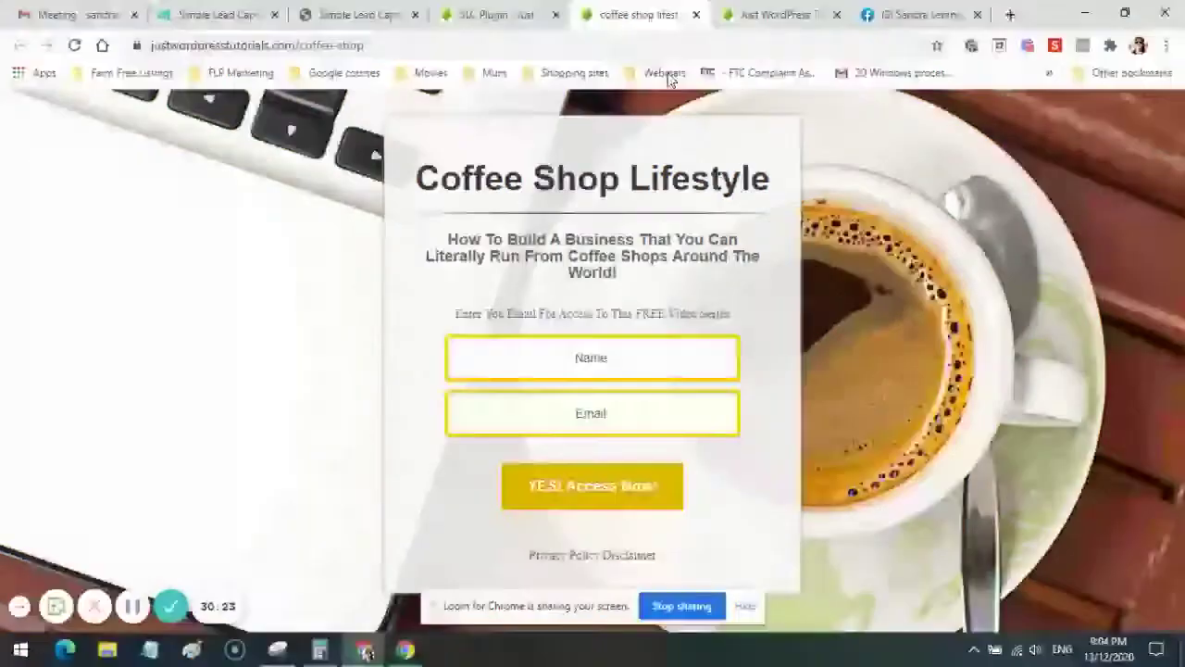
pyautogui.click(696, 14)
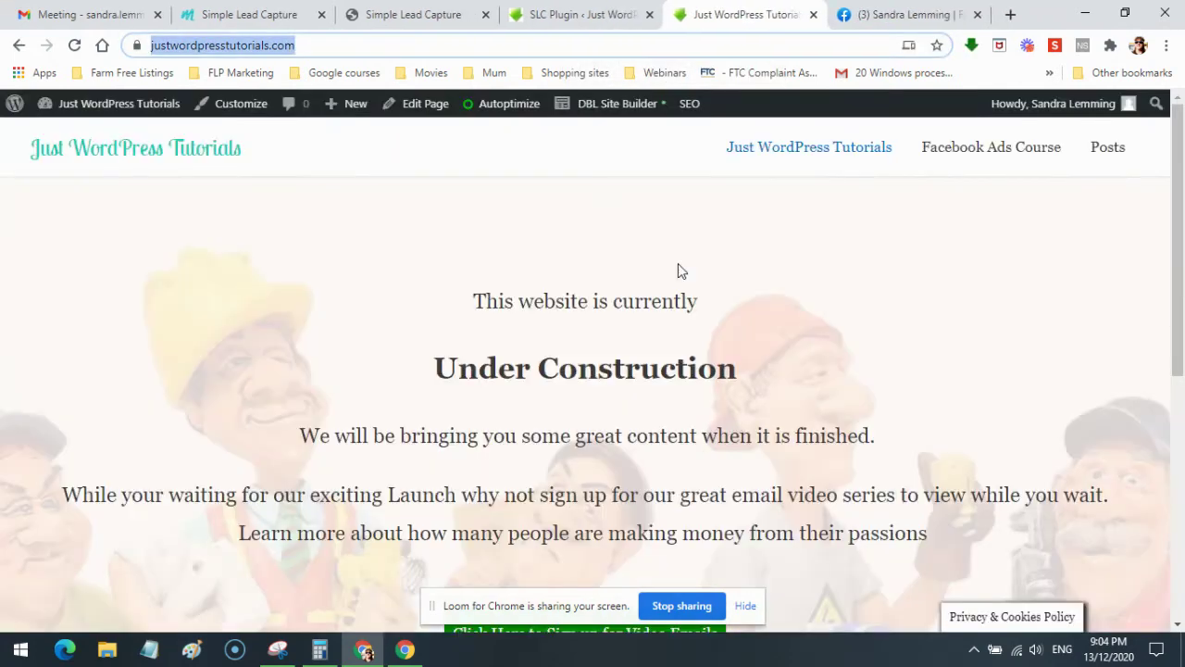
# Leave the thank you page editor for the SimpleLeadCapture dashboard and view the lead capture pages listed in the WordPress plugin.
pyautogui.click(907, 15)
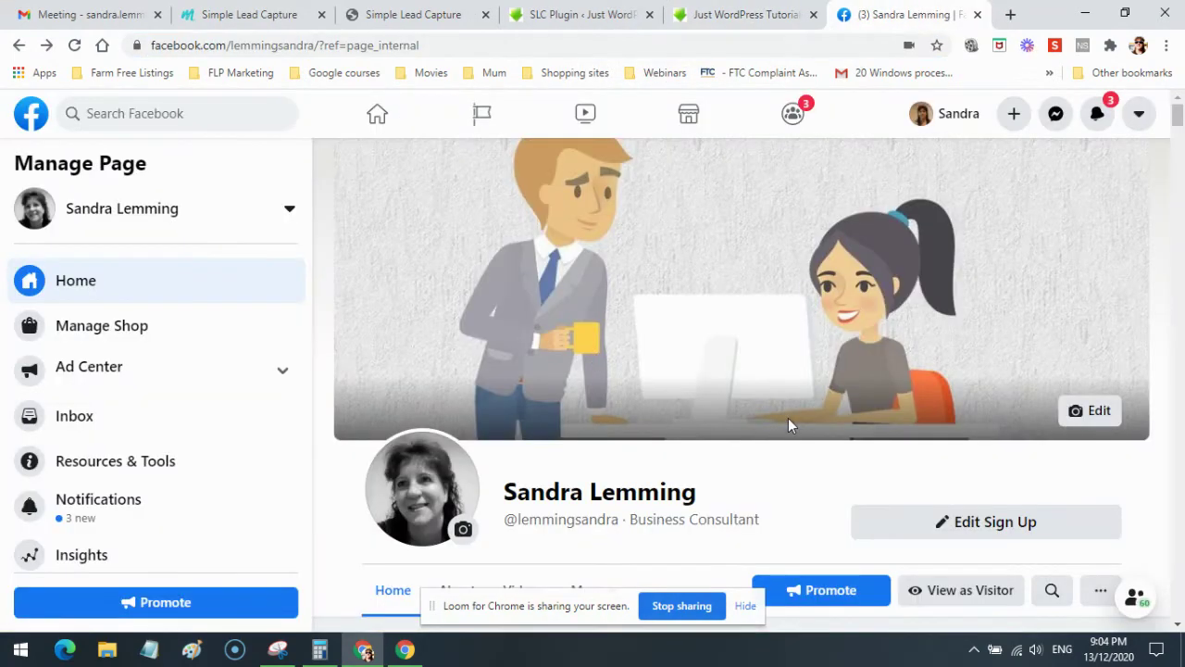
pyautogui.click(421, 15)
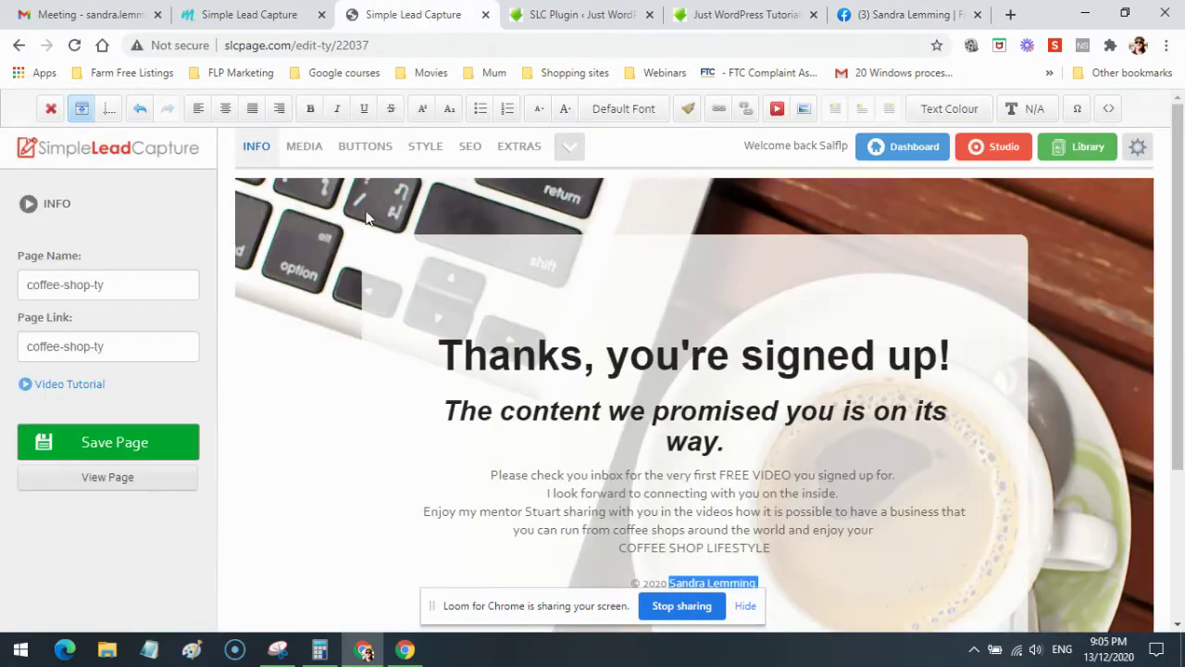
pyautogui.click(896, 154)
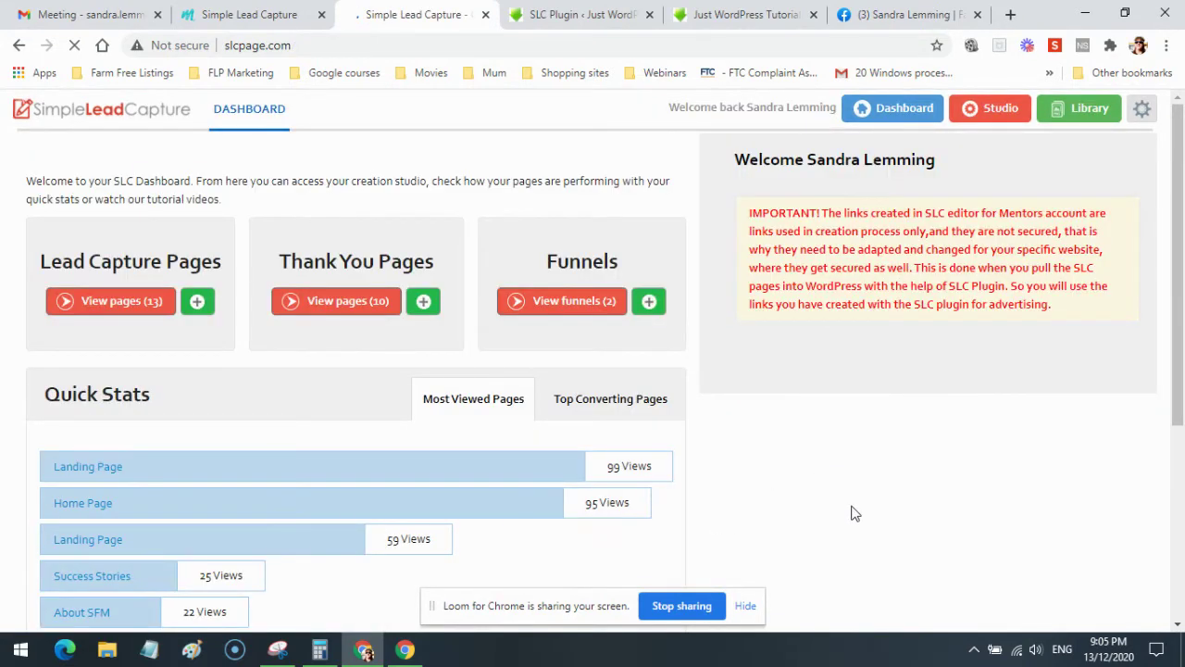
pyautogui.click(571, 17)
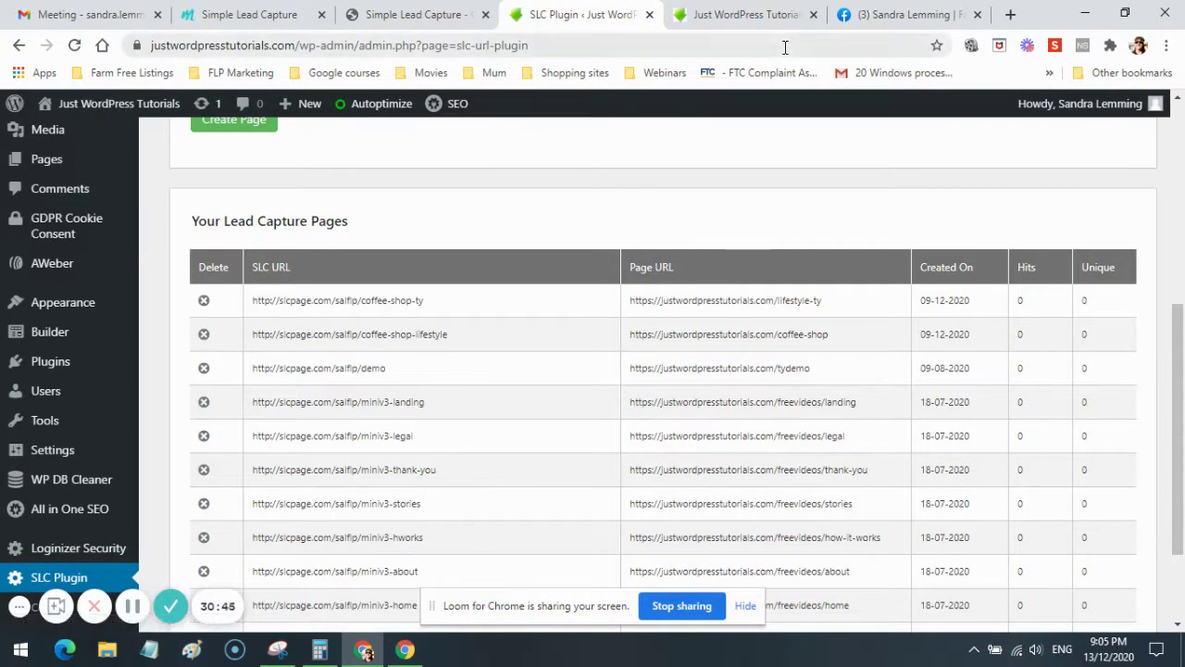
# Switch to the Facebook business page and bring up the coffee shop free videos post.
pyautogui.click(908, 14)
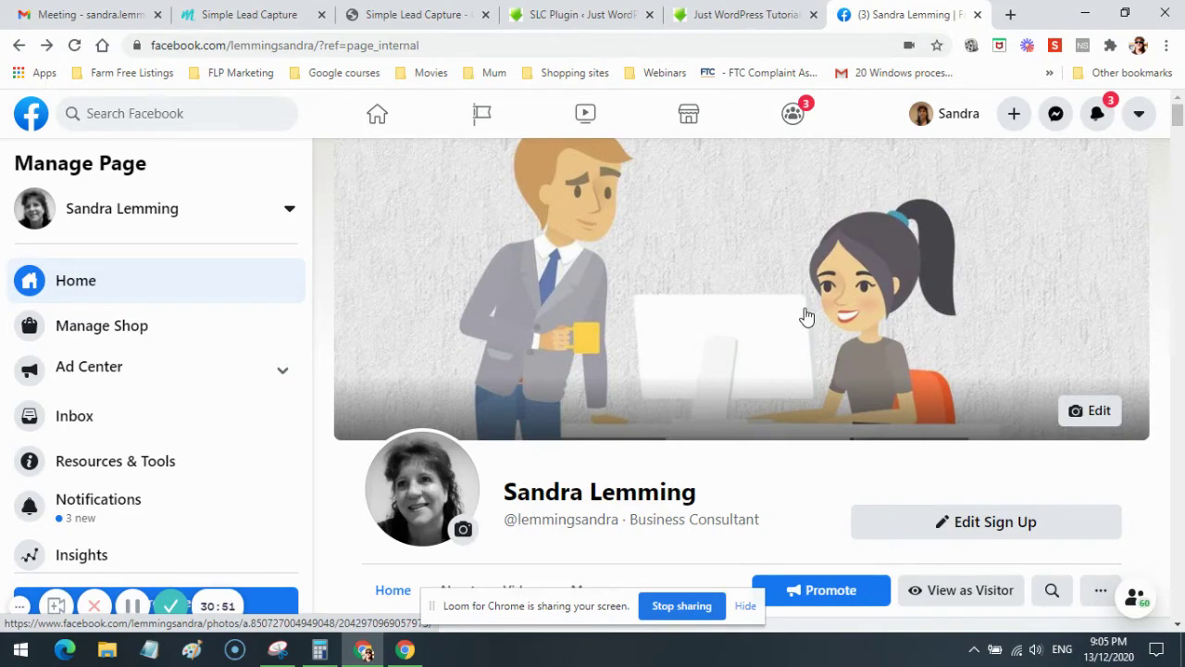
pyautogui.scroll(-8, 806, 317)
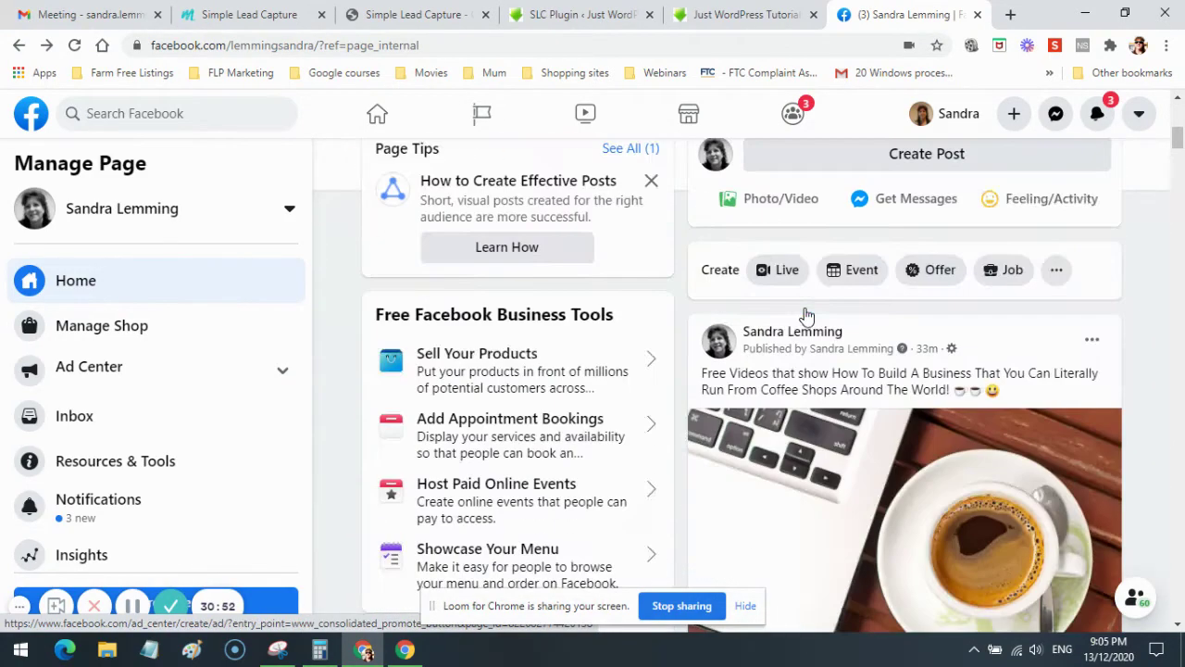
pyautogui.scroll(-2, 806, 315)
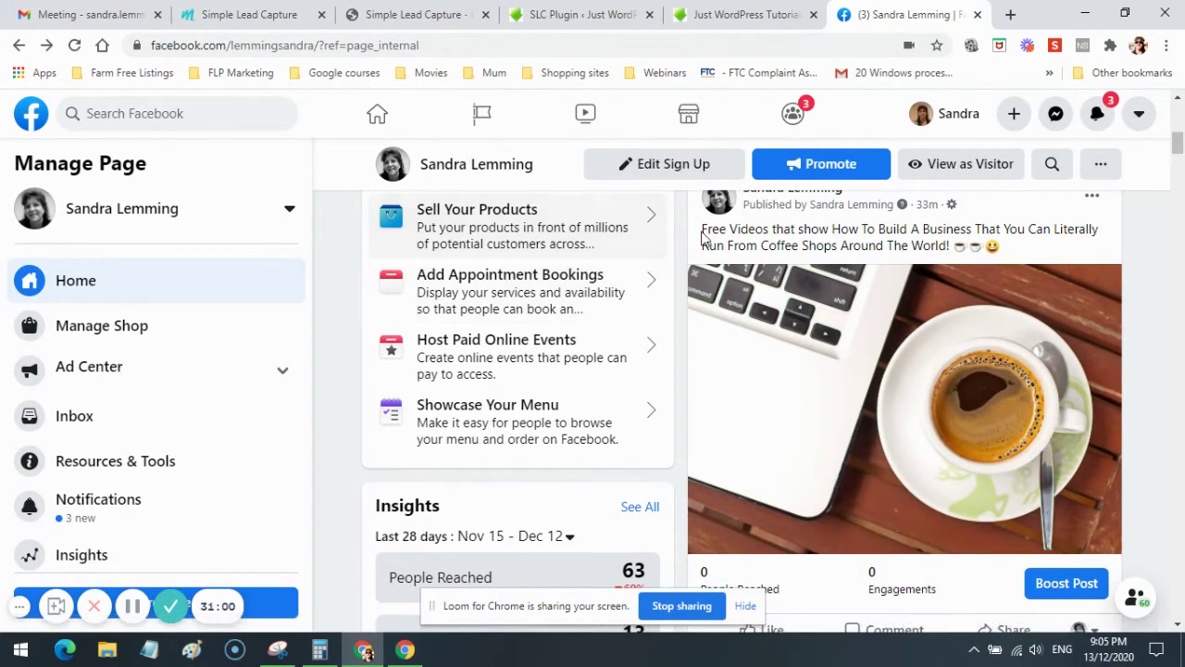
# Open the justwordpresstutorials.com/coffee-shop page from the SLC Plugin table and compare it with the coffee shop post on Facebook.
pyautogui.scroll(2, 884, 350)
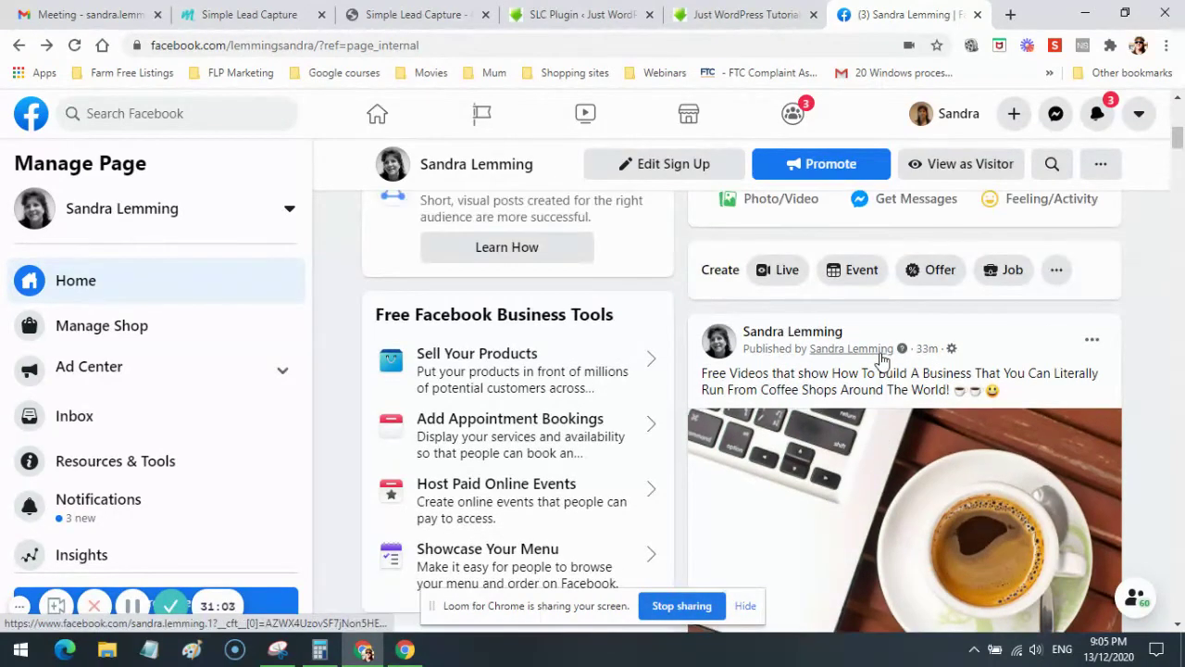
pyautogui.scroll(-2, 884, 352)
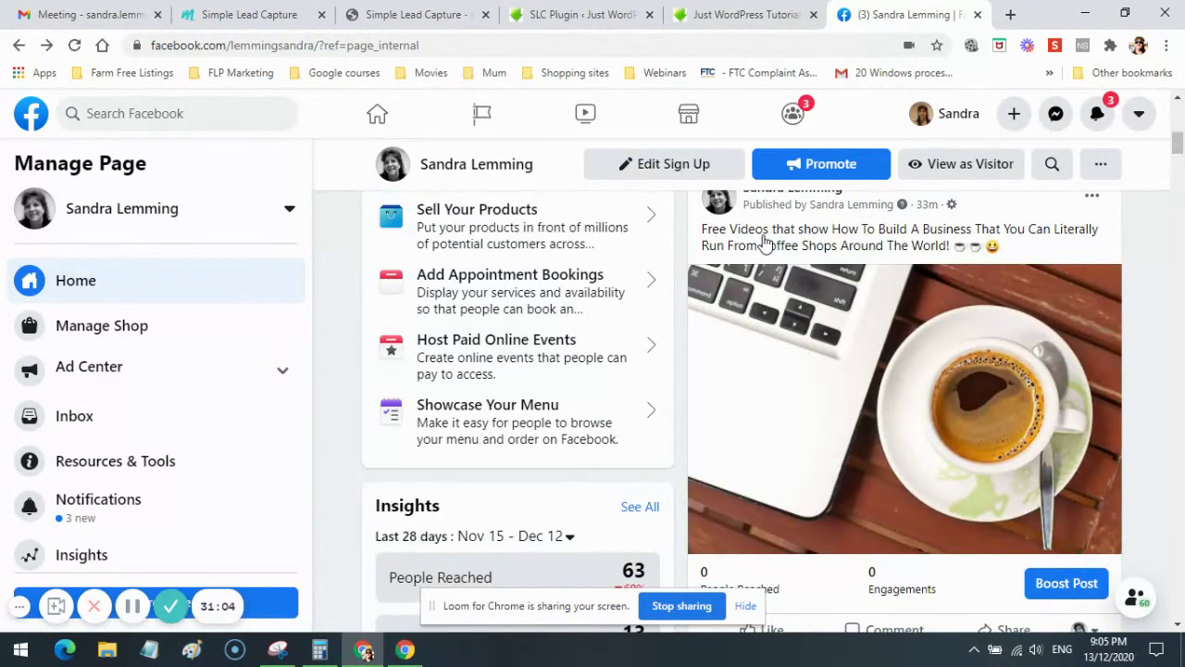
pyautogui.moveTo(796, 238)
pyautogui.click(748, 15)
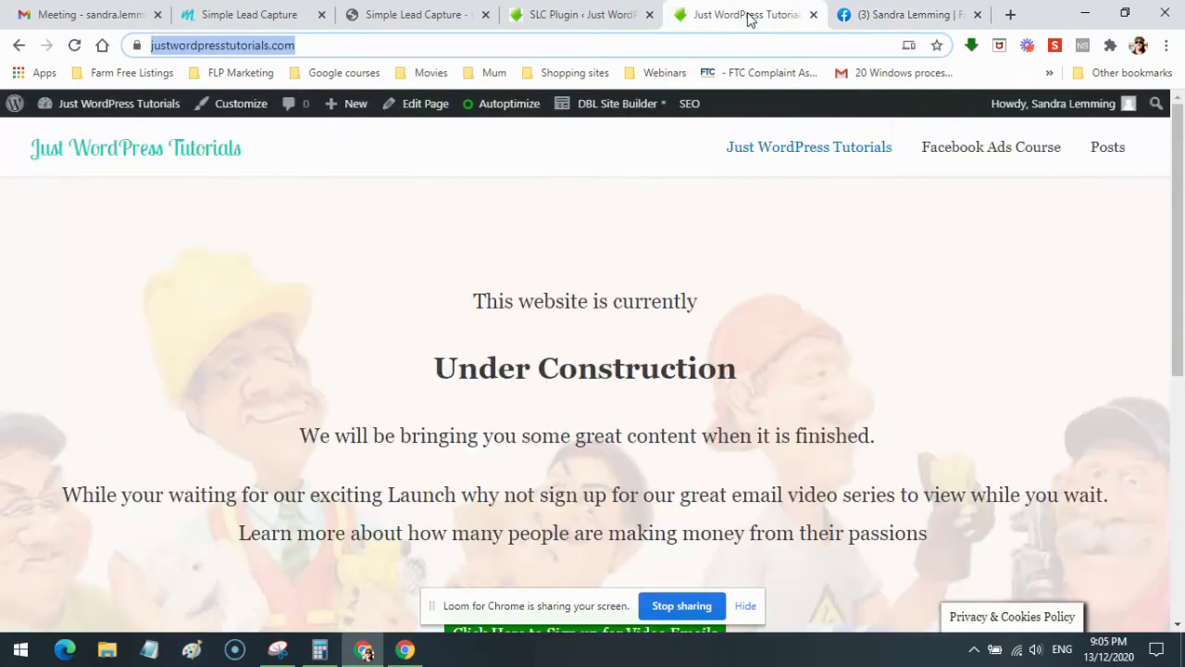
pyautogui.click(582, 16)
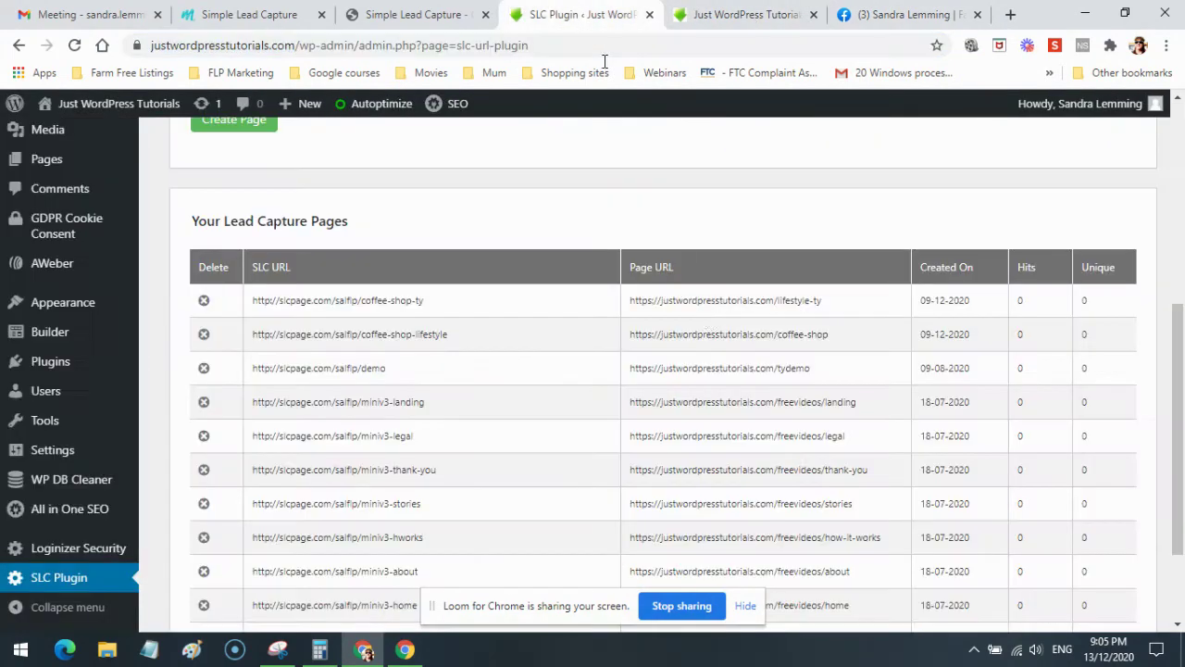
pyautogui.click(776, 334)
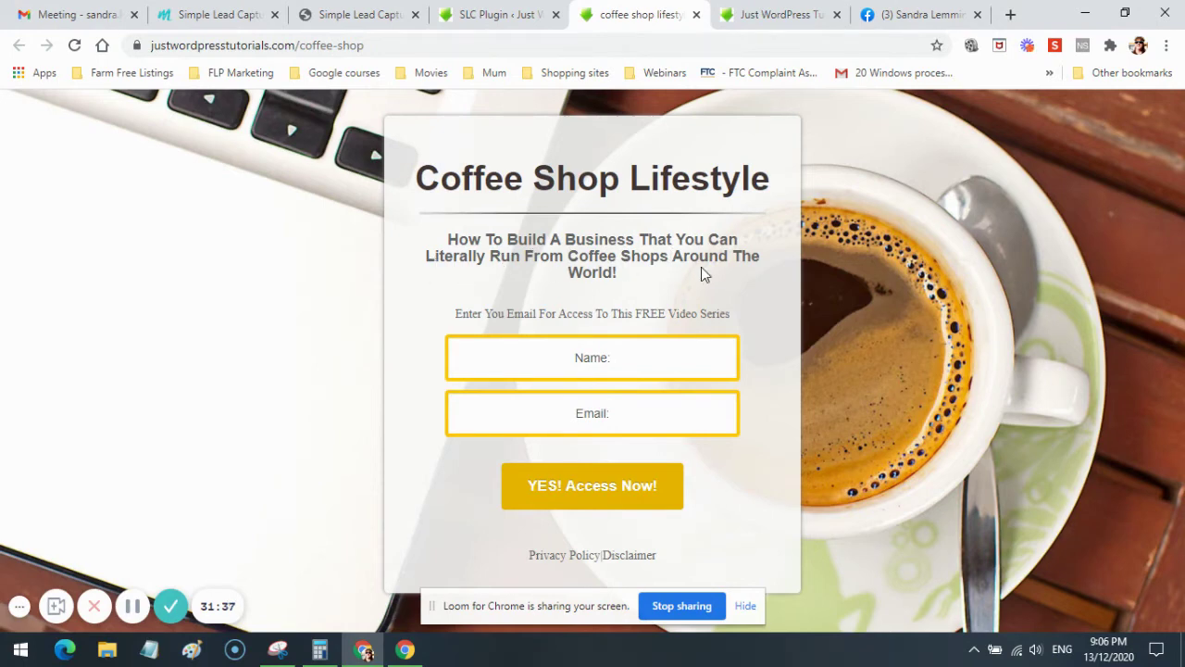
pyautogui.click(943, 16)
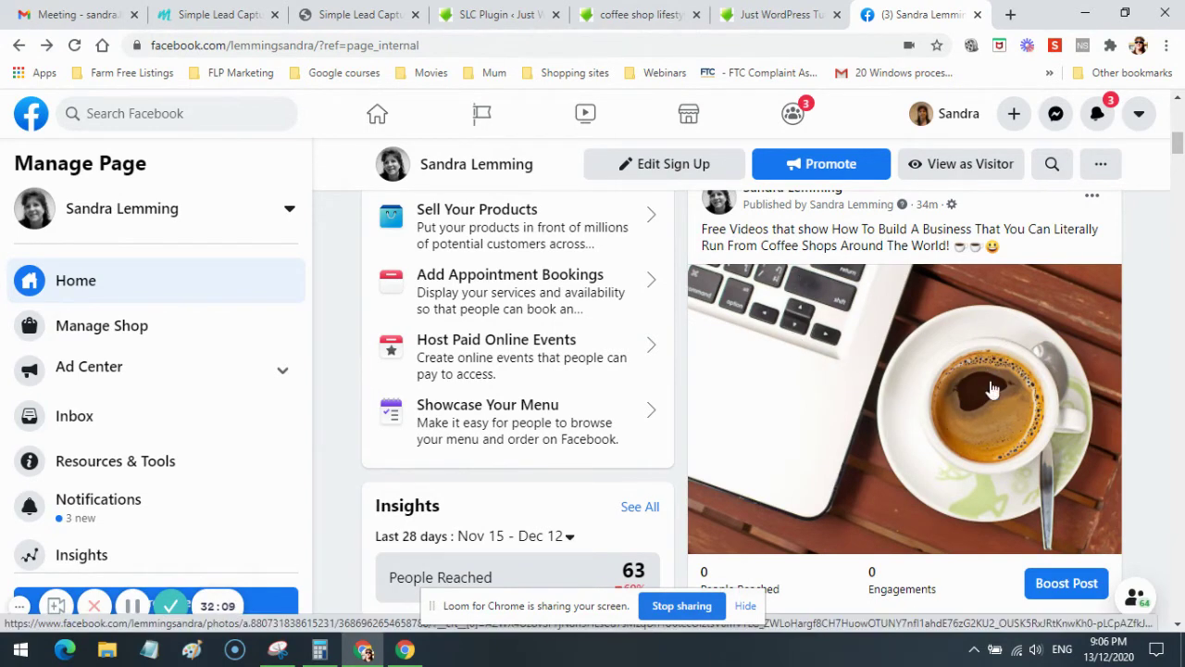
# Return to the Coffee Shop Lifestyle lead page and copy its full web address.
pyautogui.click(655, 14)
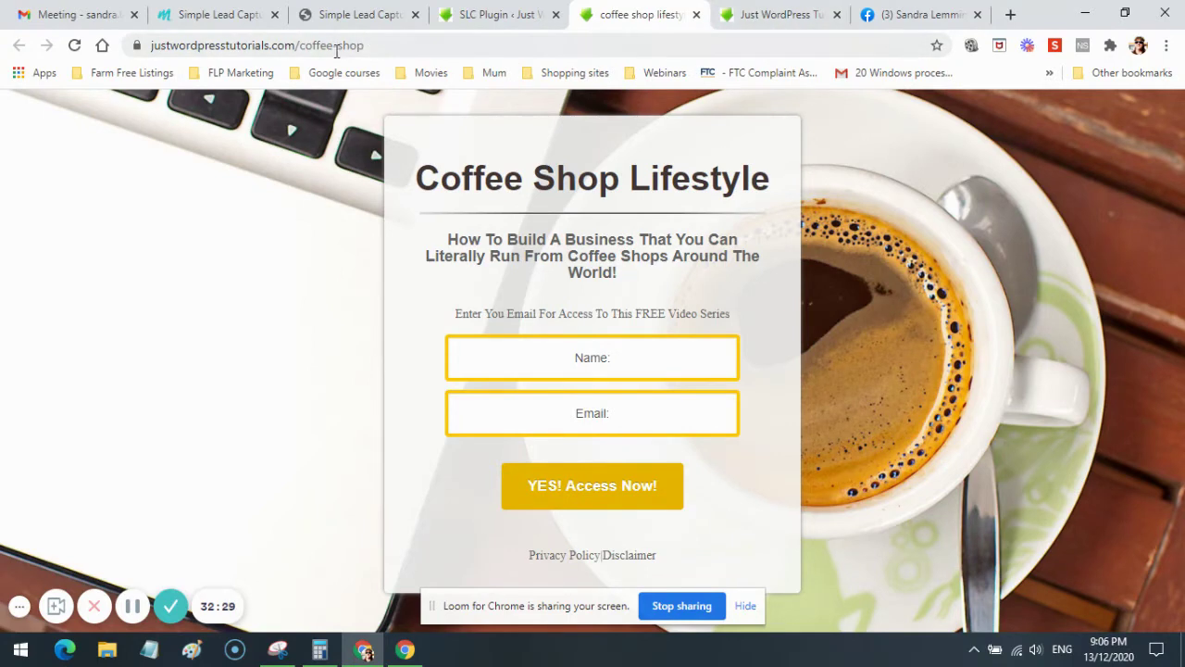
pyautogui.click(367, 46)
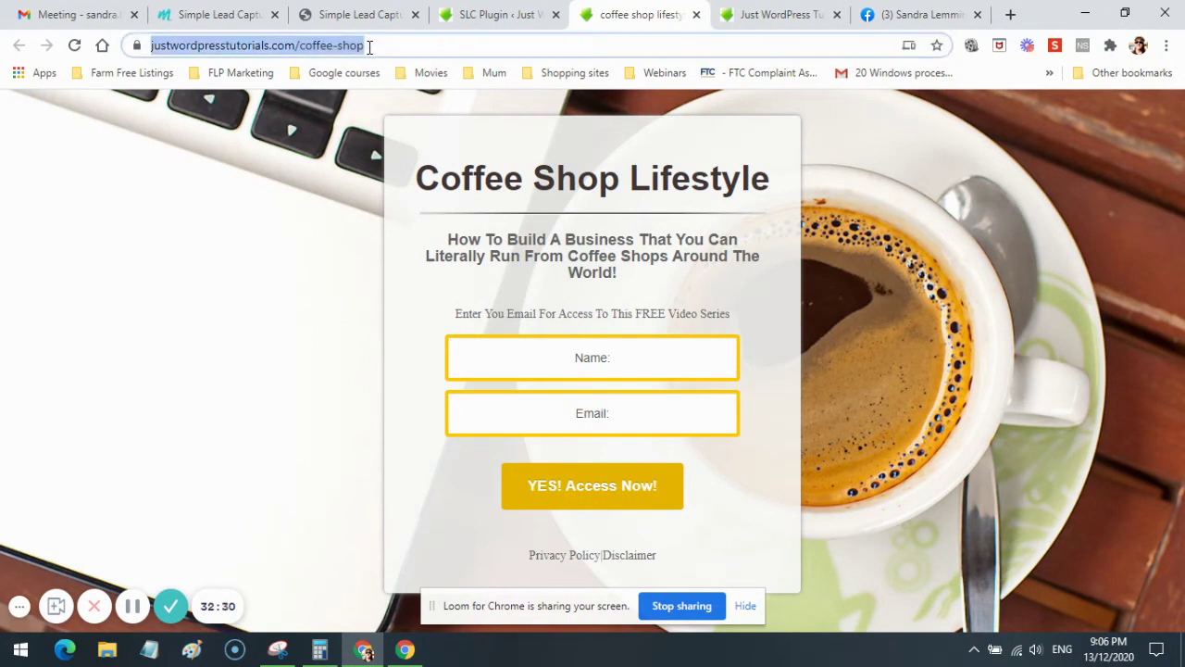
pyautogui.rightClick(208, 46)
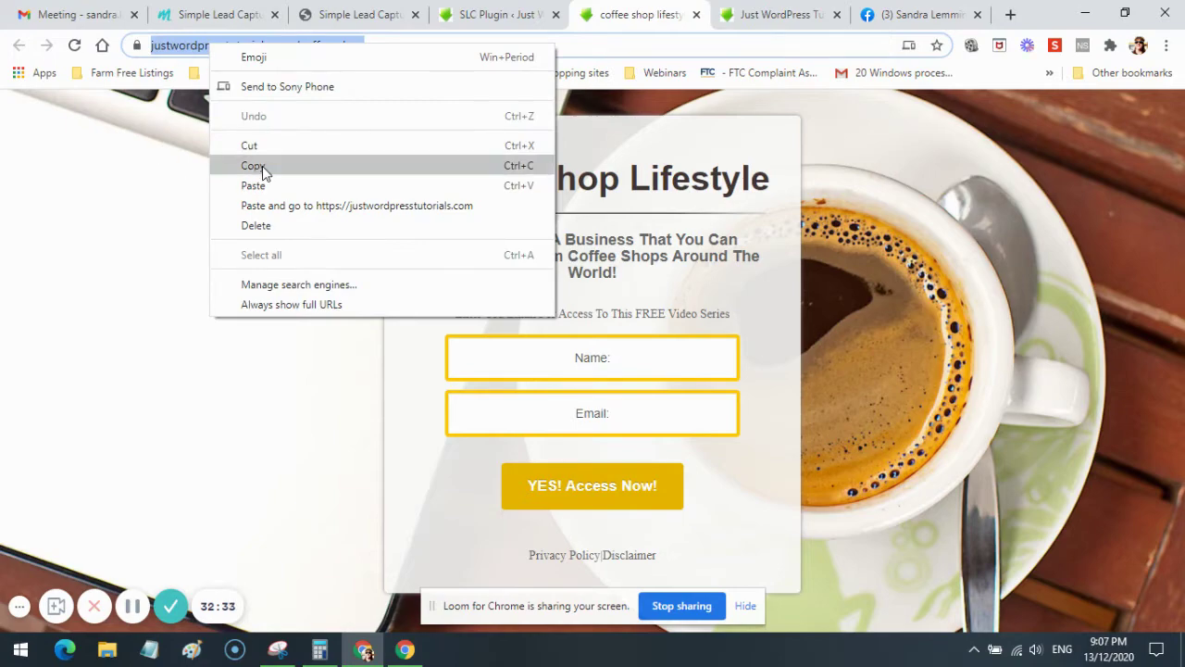
pyautogui.click(257, 166)
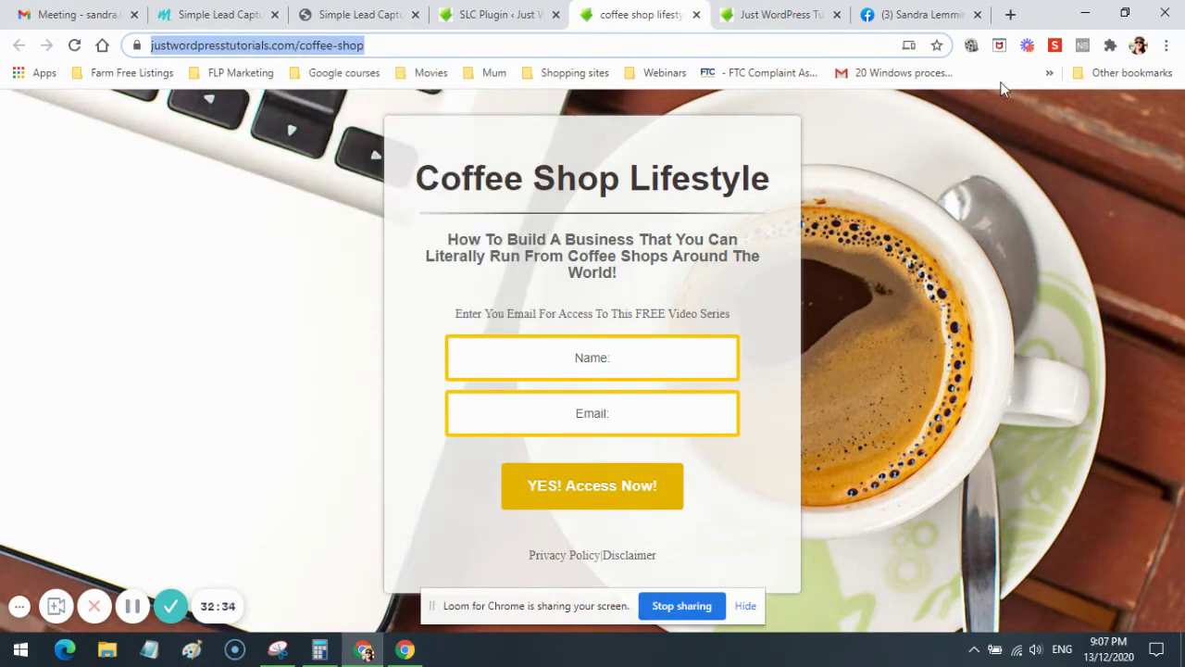
# Close the Just WordPress Tutorials site and the extra Simple Lead Capture page, and return to the Facebook business page.
pyautogui.click(947, 15)
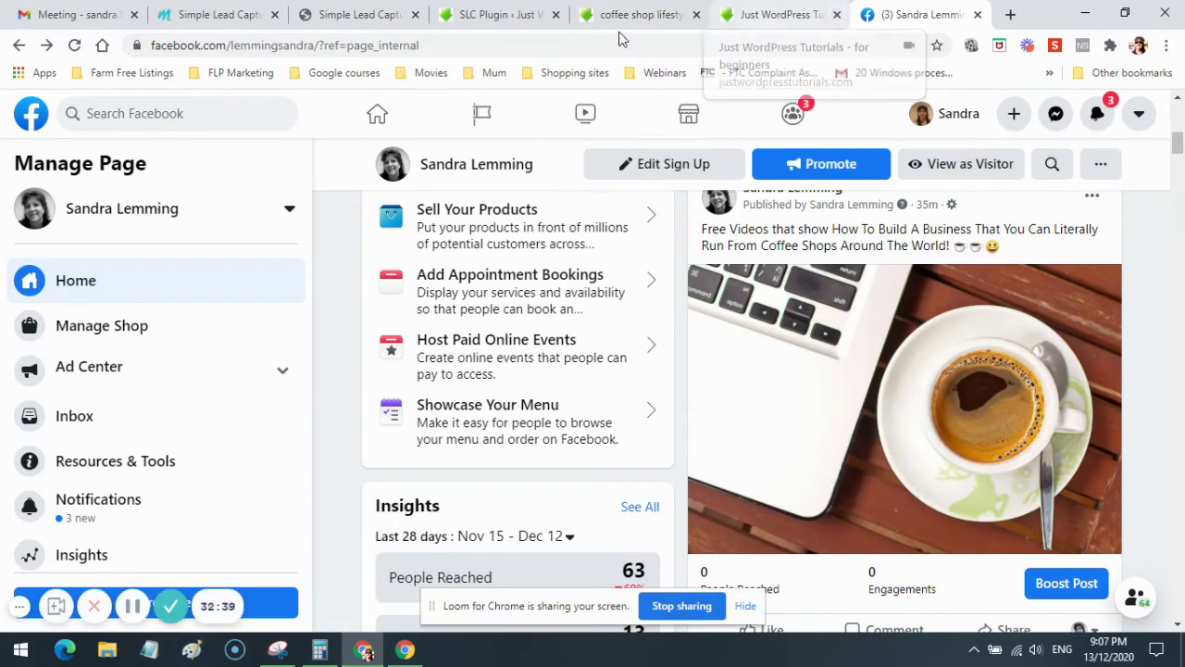
pyautogui.click(509, 17)
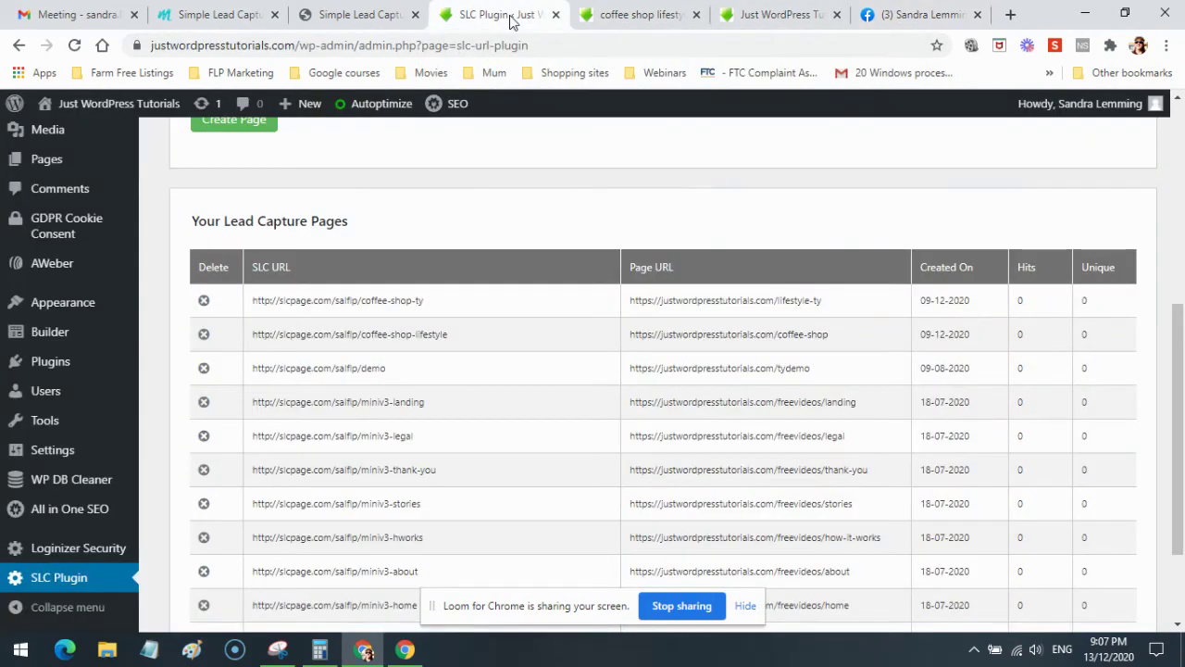
pyautogui.click(836, 15)
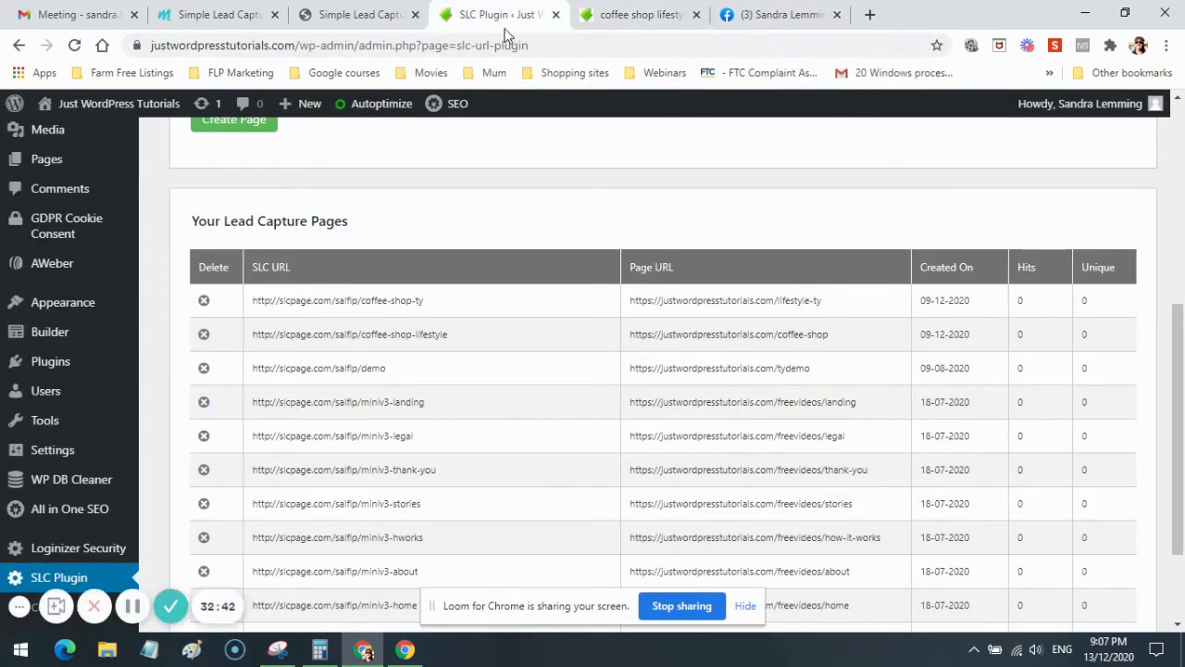
pyautogui.click(415, 15)
pyautogui.click(623, 16)
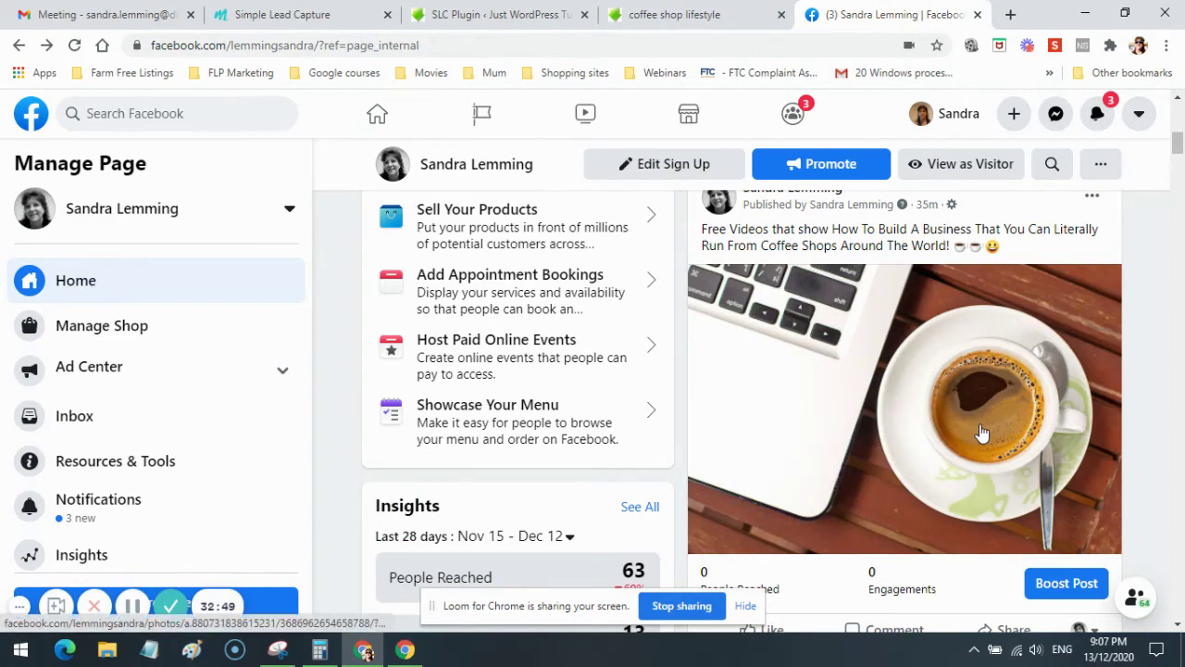
# Like the coffee shop free videos post as the business page itself.
pyautogui.scroll(-2, 979, 432)
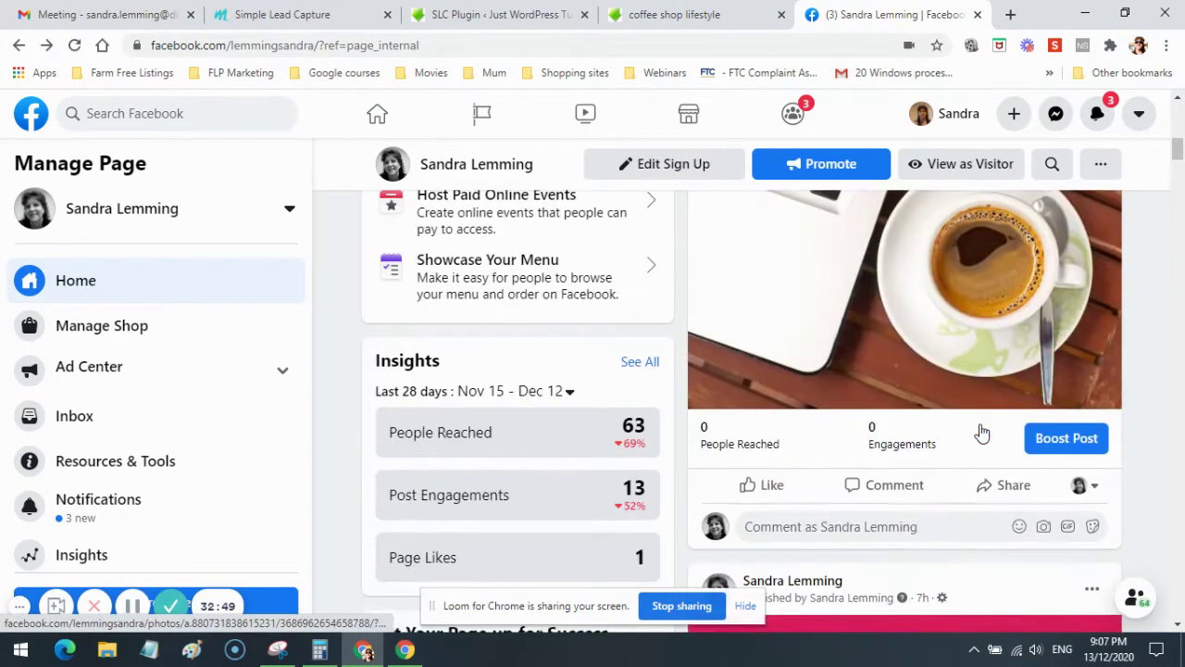
pyautogui.click(765, 488)
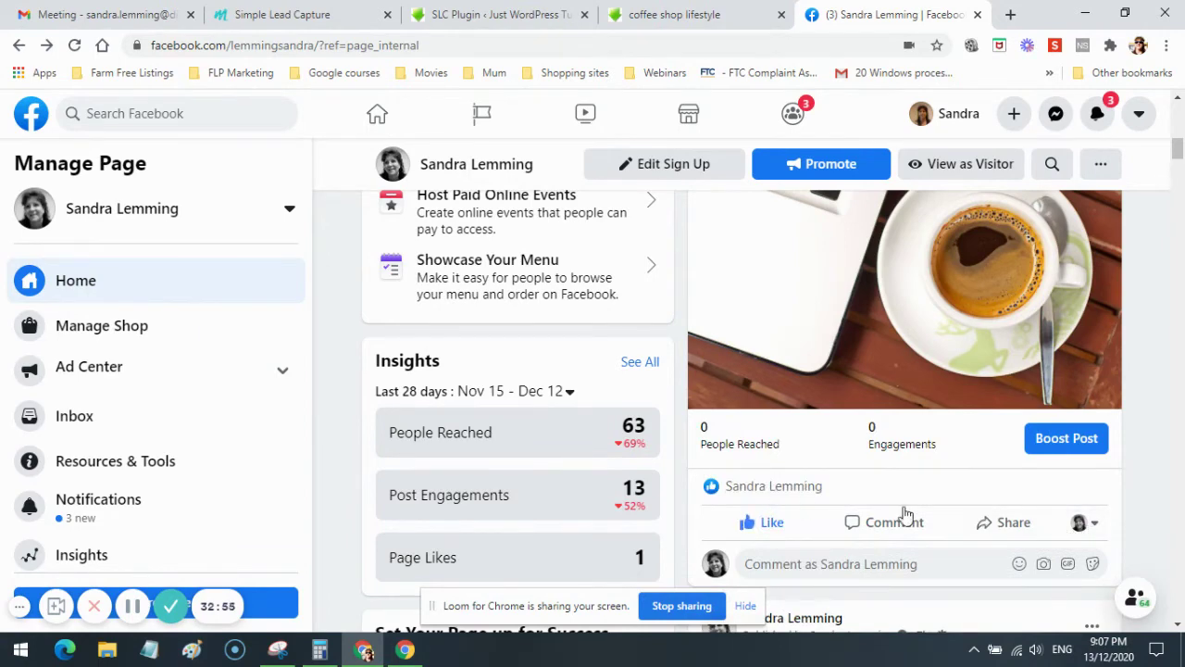
pyautogui.scroll(-3, 818, 489)
pyautogui.scroll(2, 796, 287)
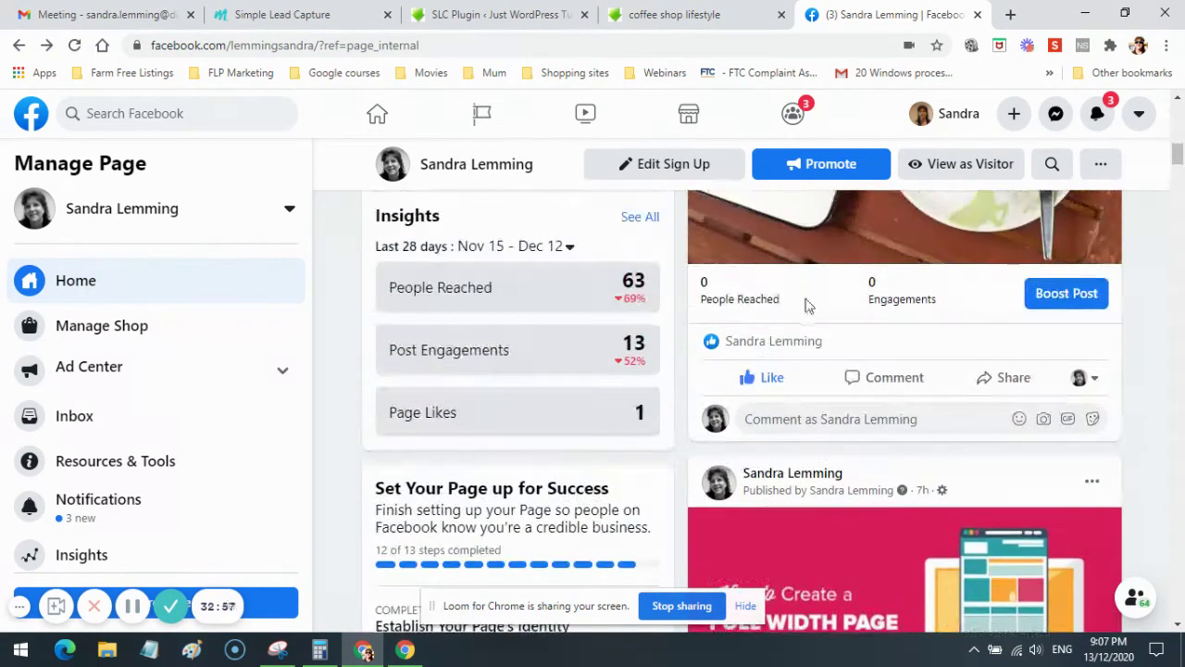
# Switch the coffee shop post's interaction identity to the personal profile and like the post with it.
pyautogui.click(1093, 380)
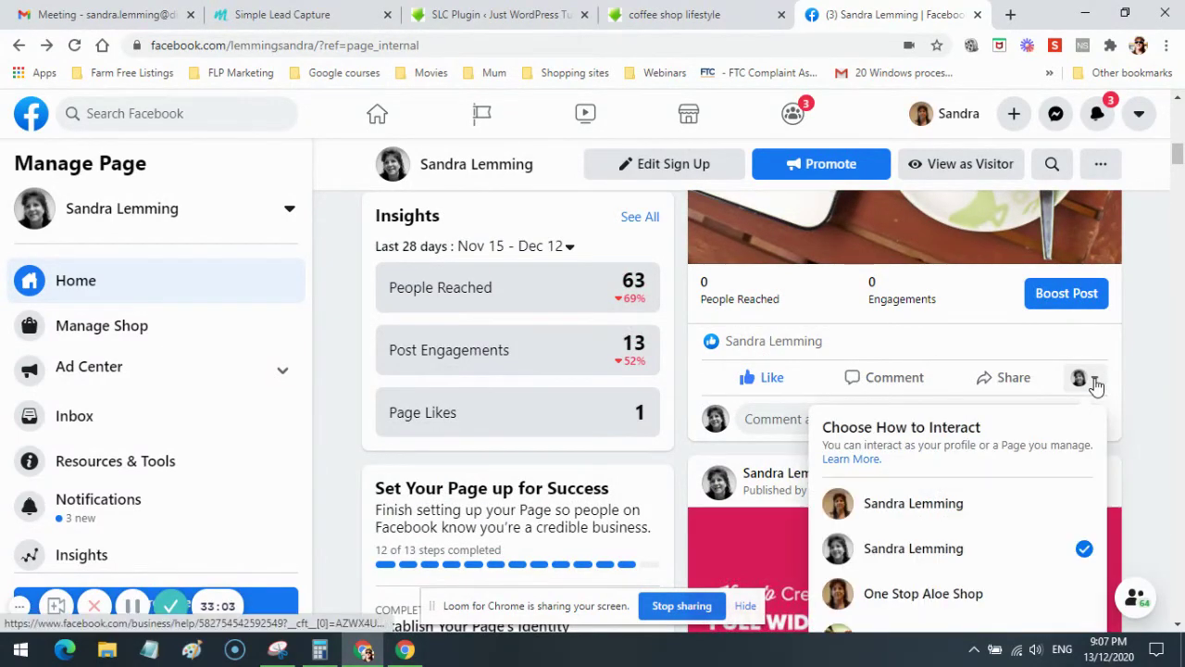
pyautogui.click(903, 505)
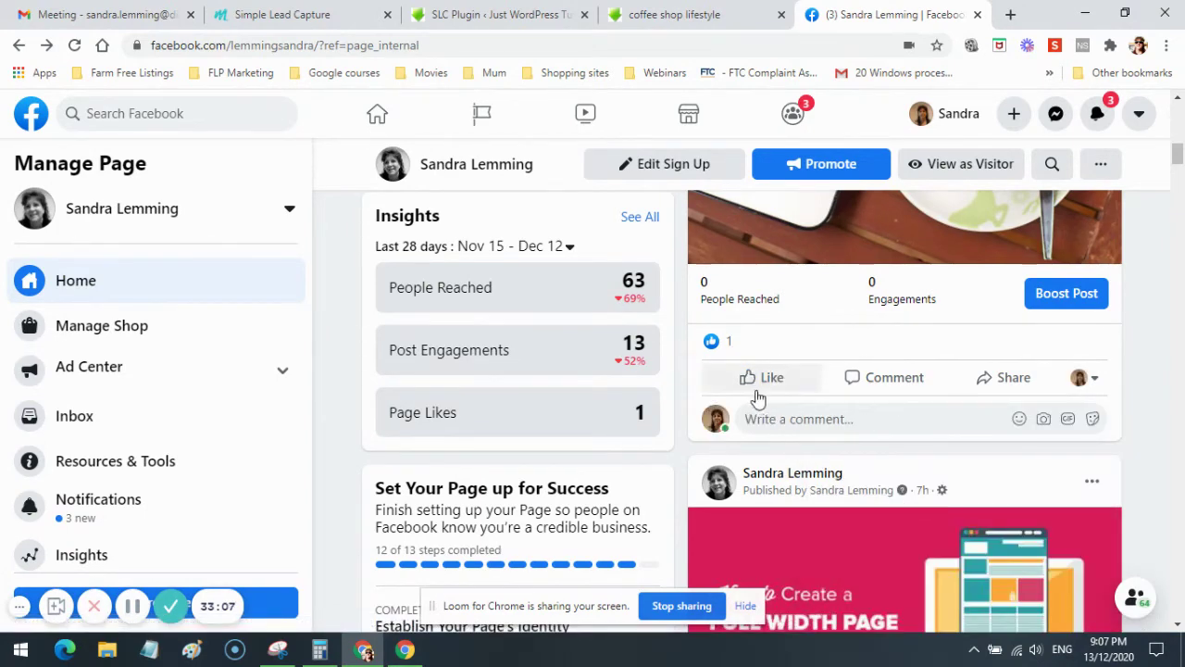
pyautogui.moveTo(768, 379)
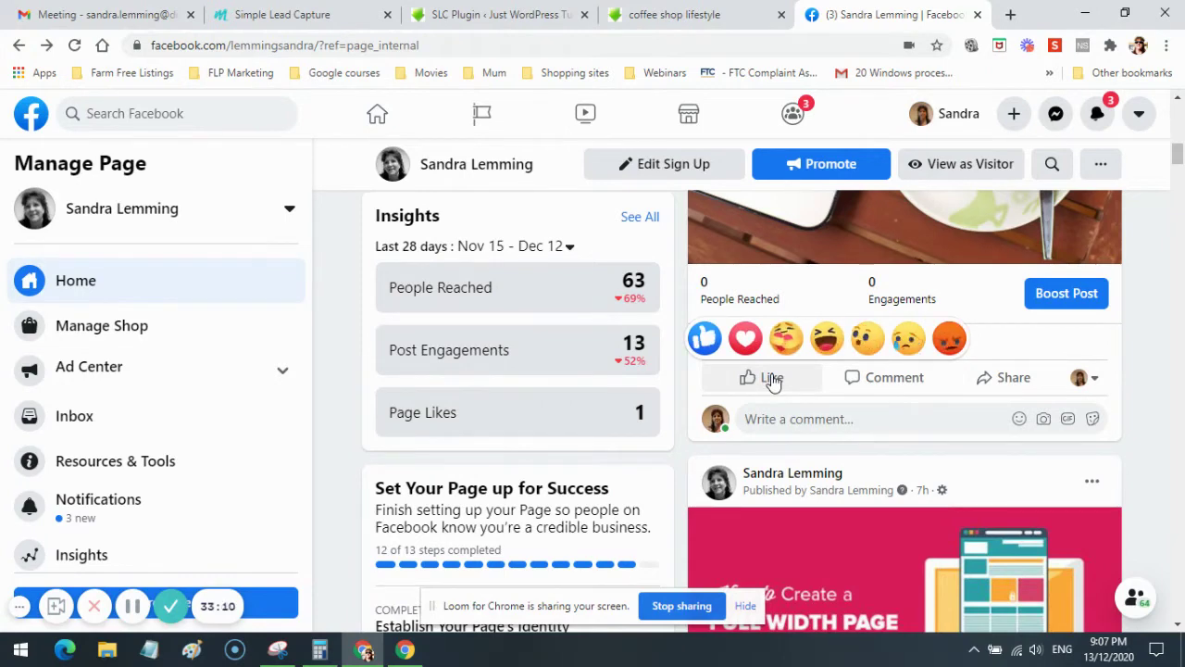
pyautogui.click(772, 380)
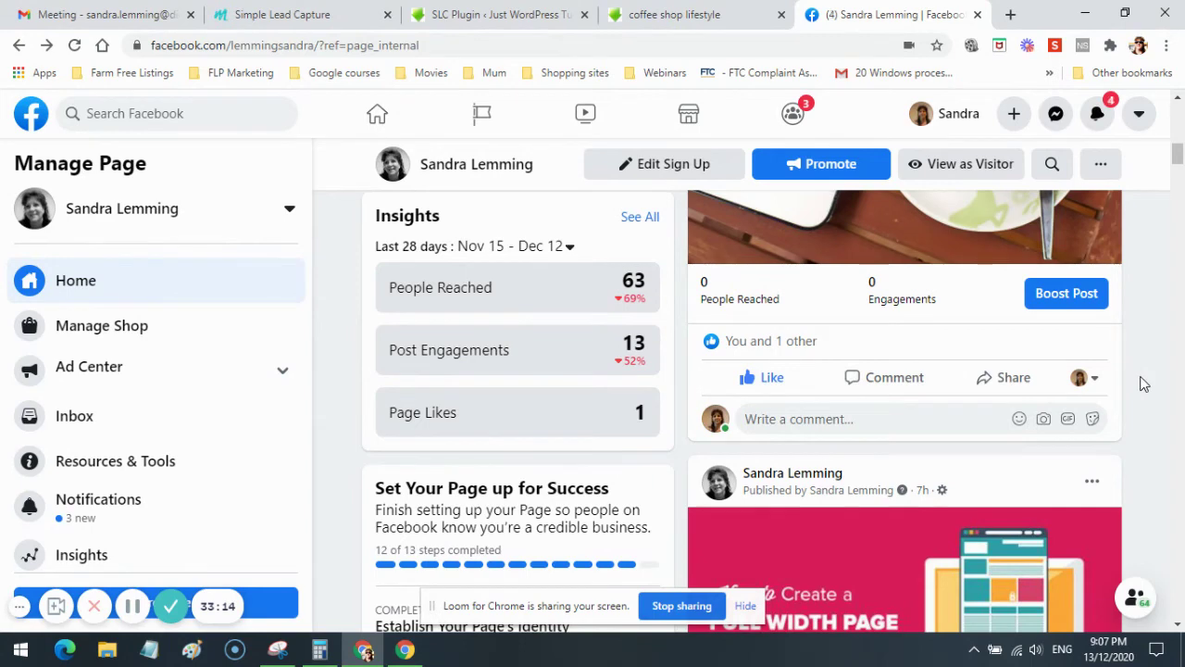
# Switch the coffee shop post's interaction identity to Get Results Downunder and like the post as that page.
pyautogui.click(1091, 379)
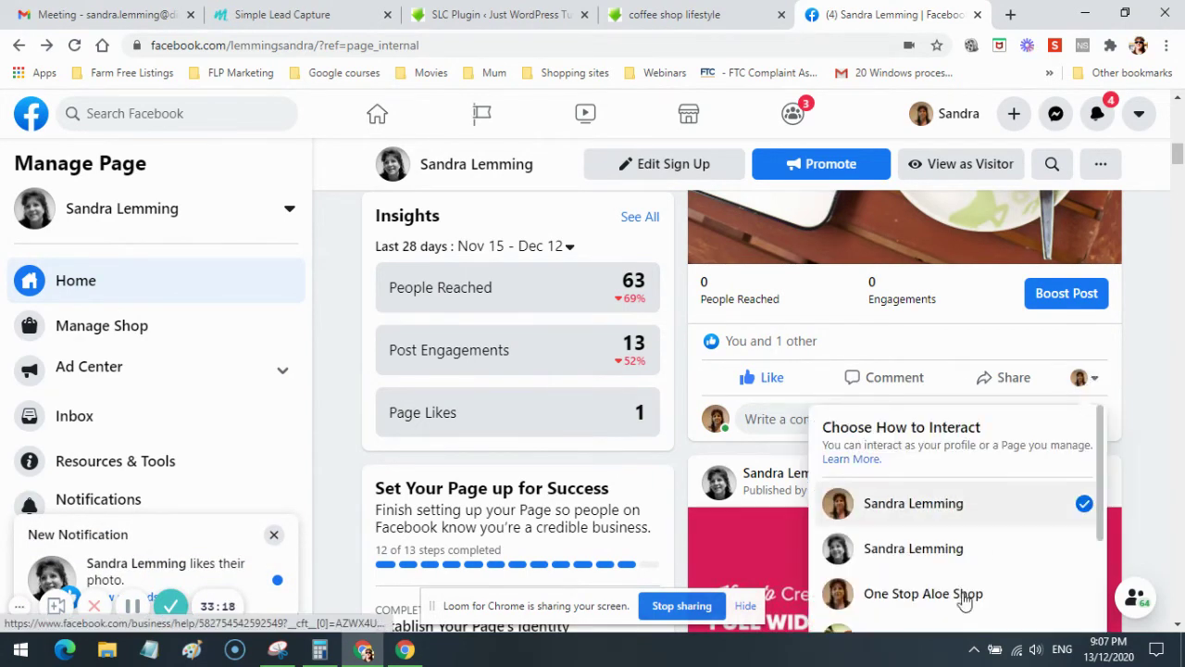
pyautogui.scroll(-2, 957, 600)
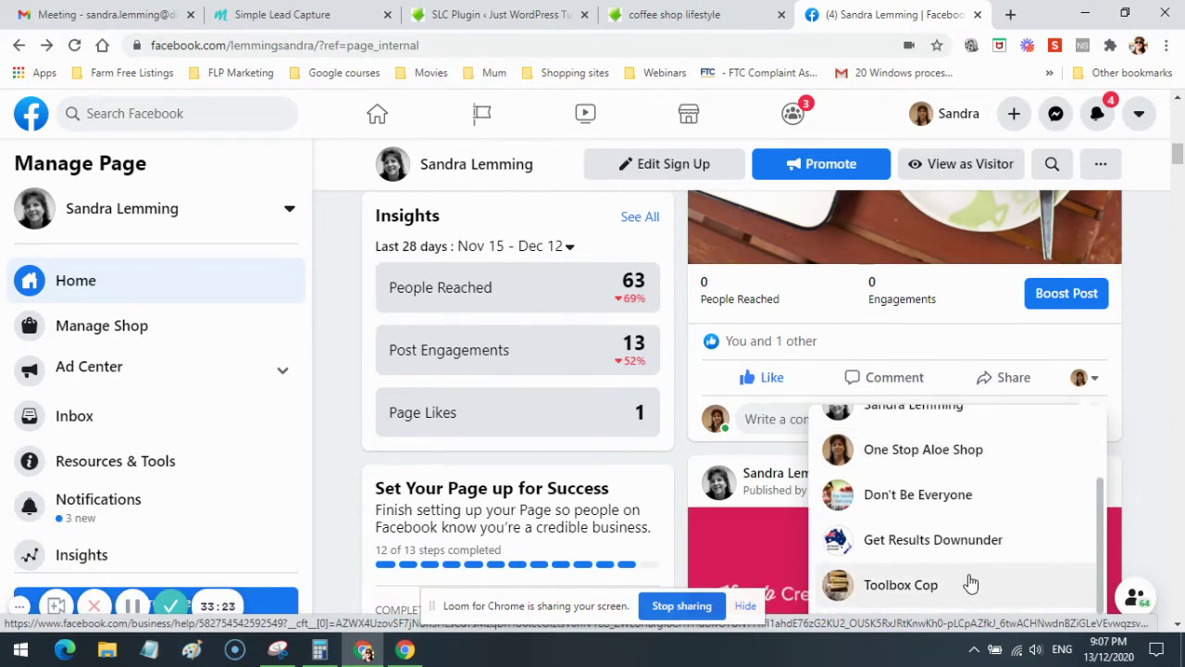
pyautogui.click(932, 541)
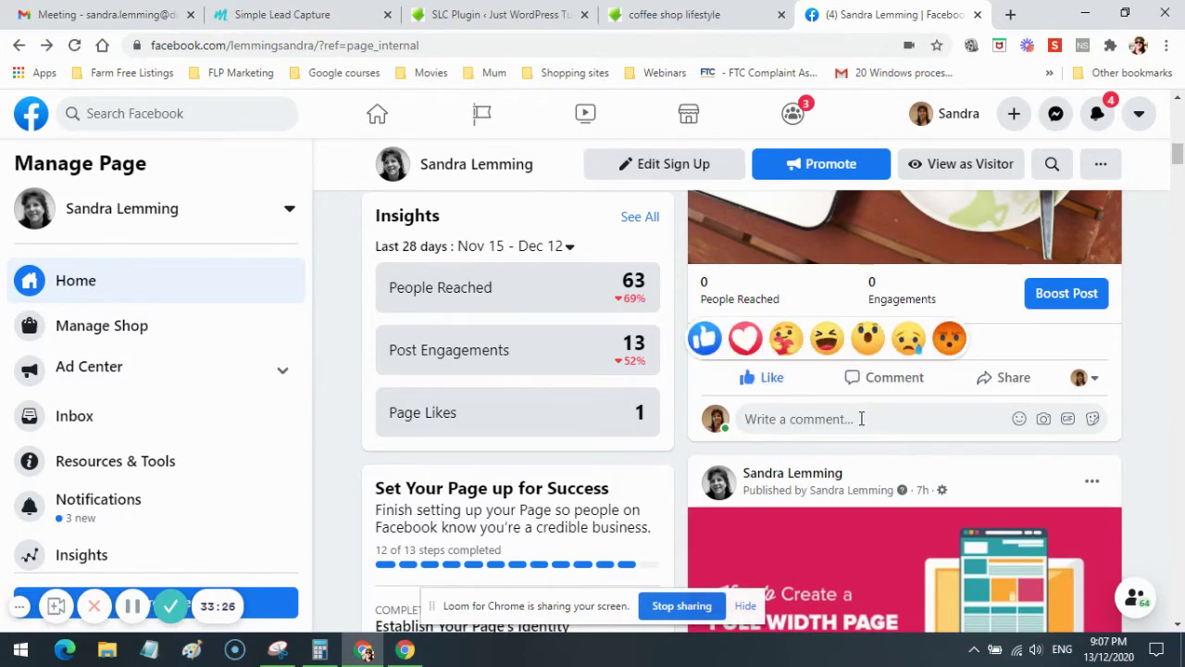
pyautogui.click(1094, 380)
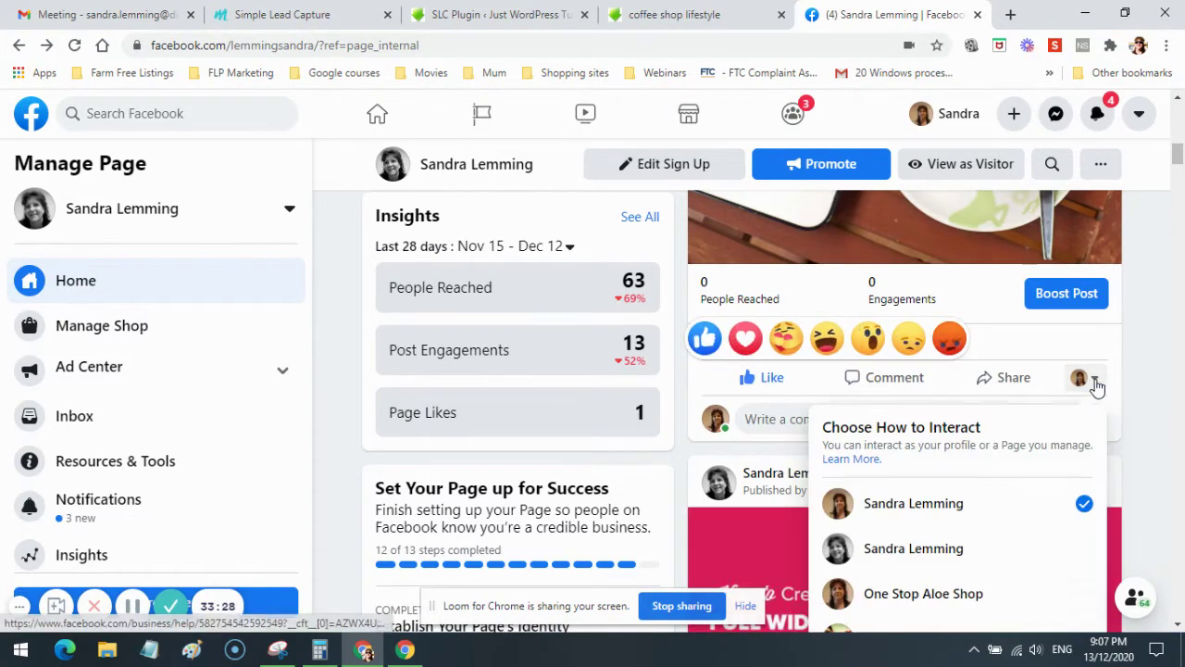
pyautogui.click(1095, 384)
pyautogui.scroll(-2, 1120, 392)
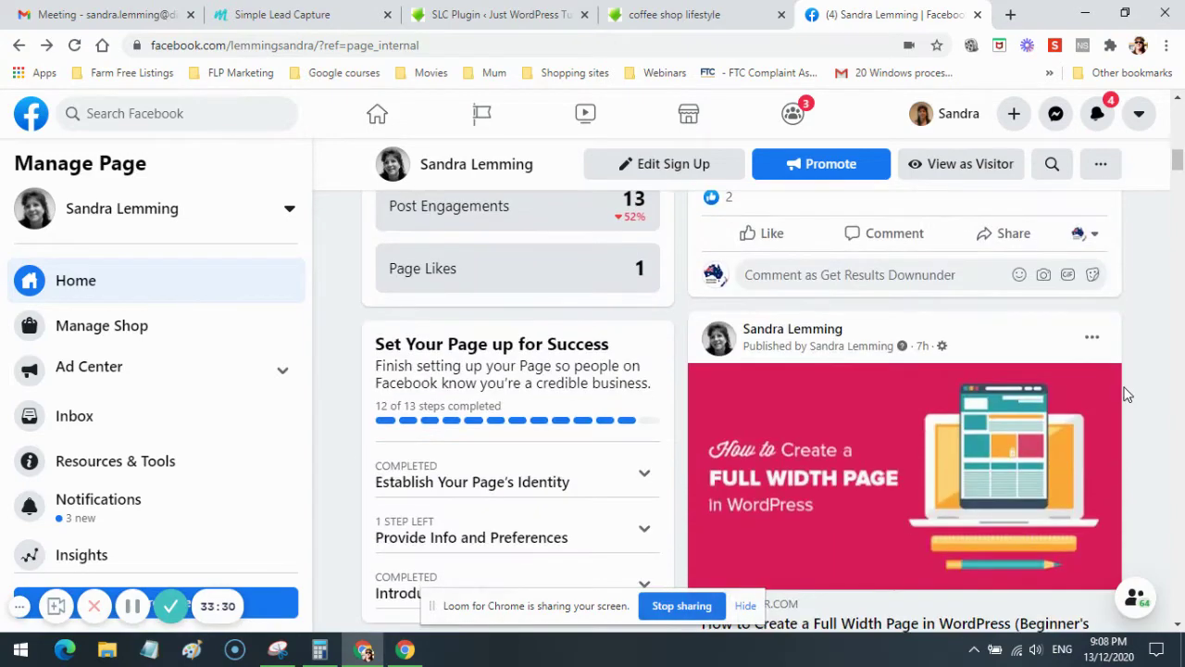
pyautogui.scroll(2, 1116, 396)
pyautogui.click(766, 378)
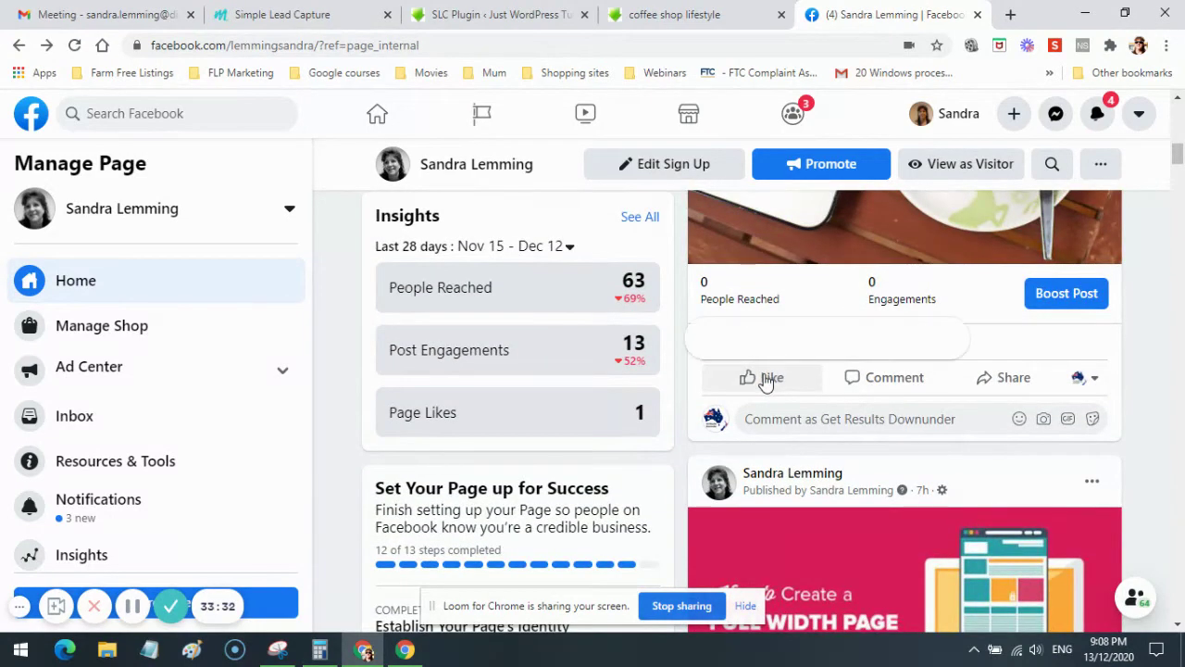
pyautogui.scroll(2, 1083, 340)
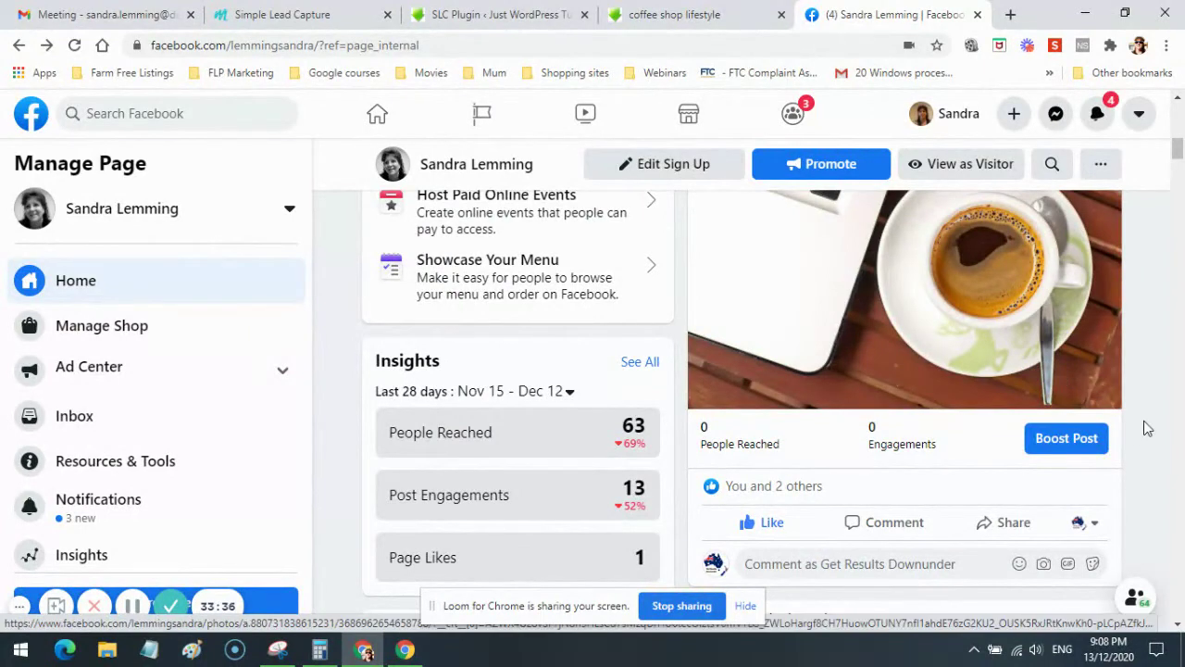
# Start boosting the coffee shop post, try the Get more website visitors goal, and save the goal as Automatic.
pyautogui.click(1065, 437)
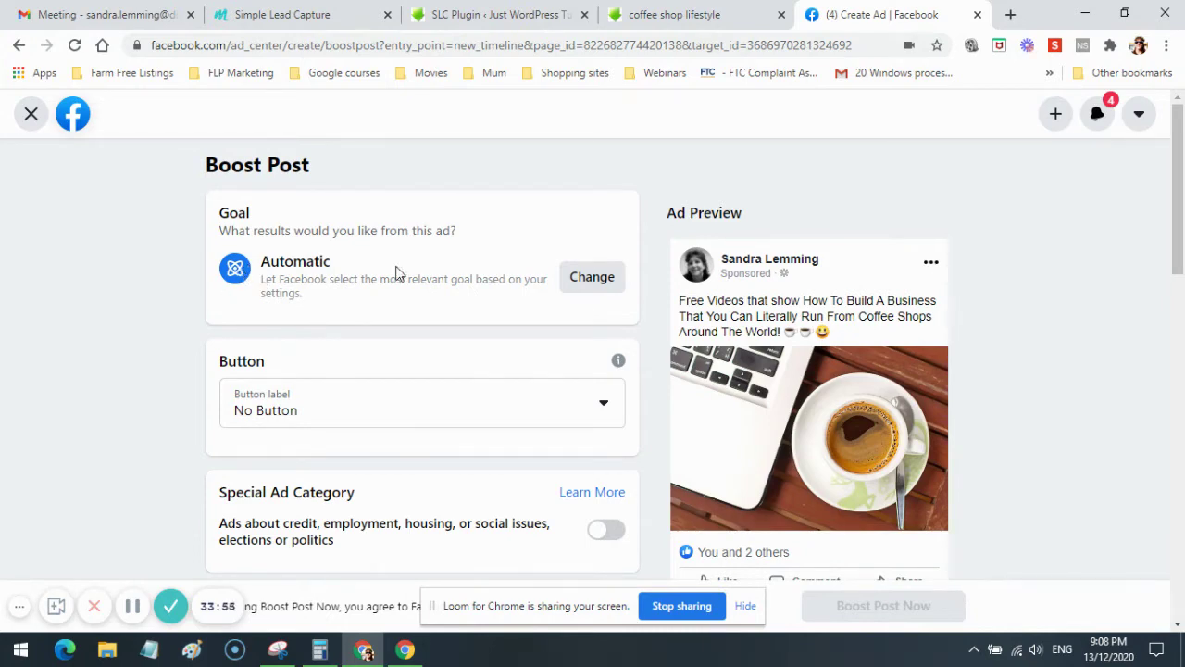
pyautogui.click(592, 278)
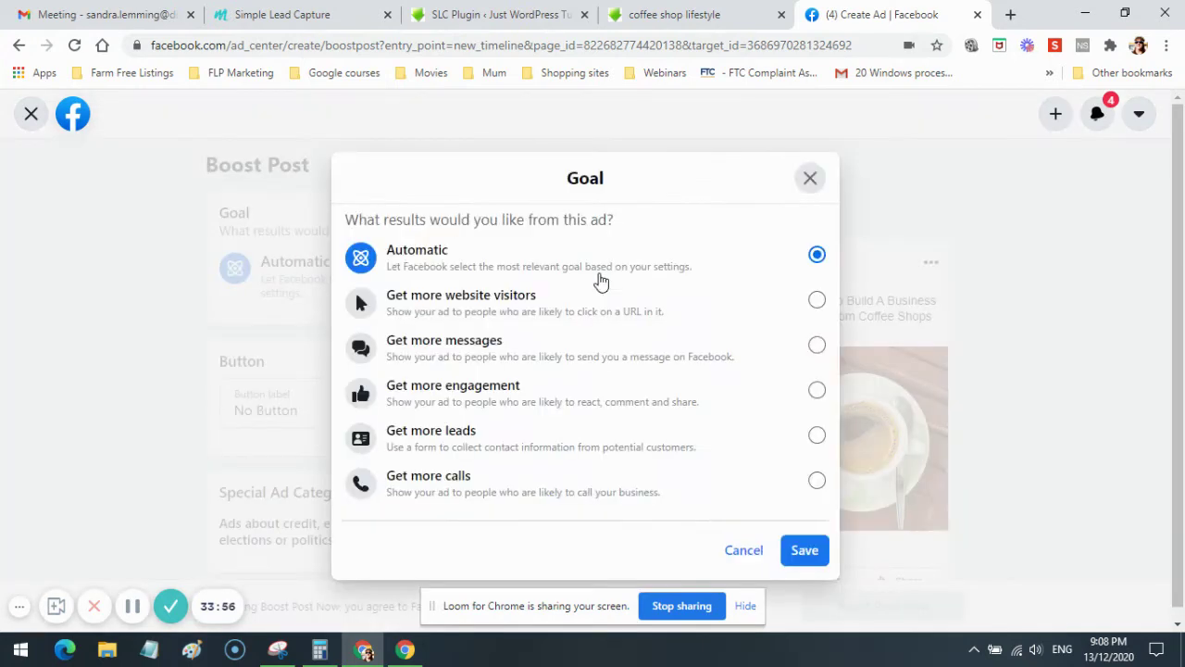
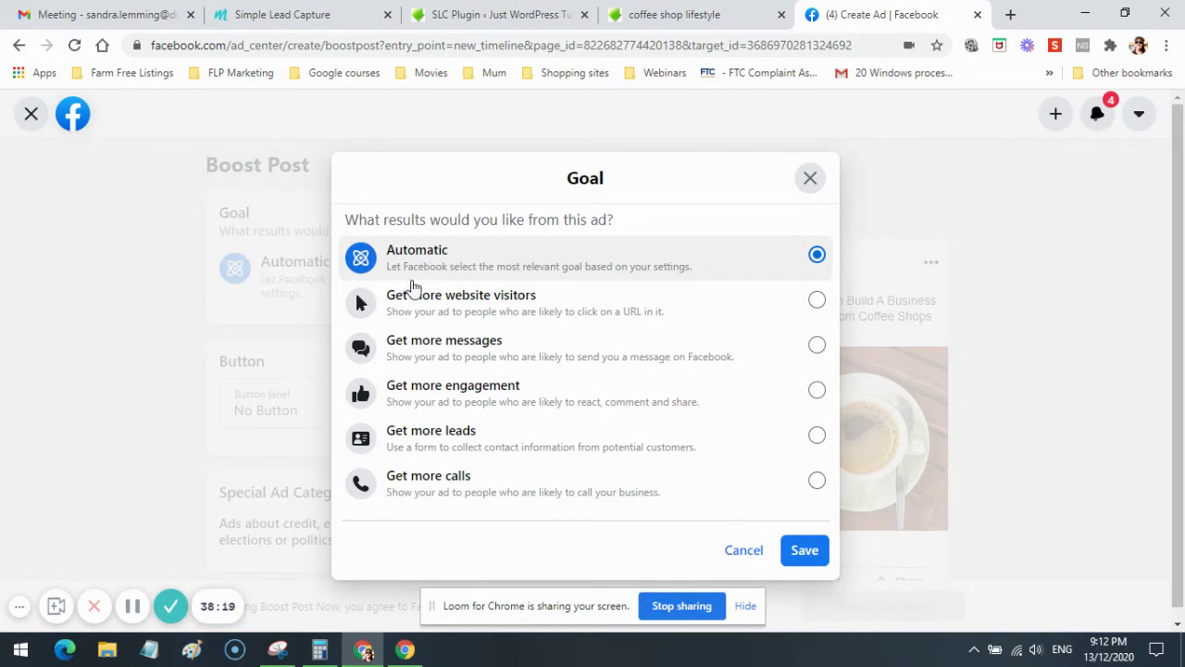
pyautogui.click(817, 302)
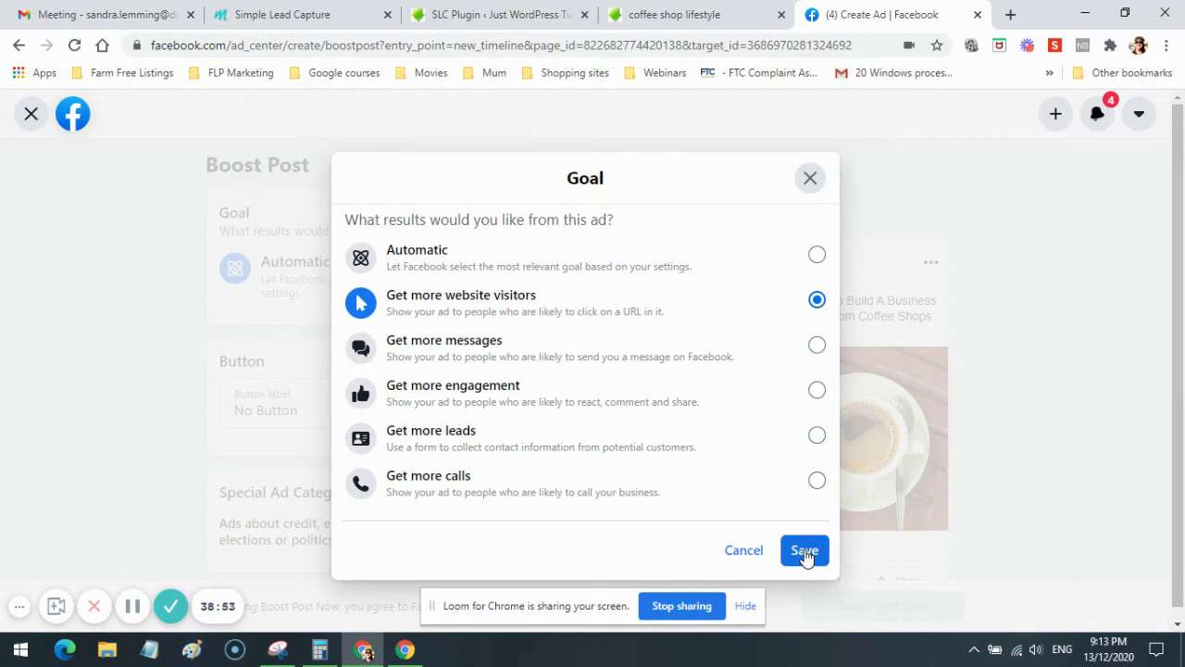
pyautogui.click(431, 259)
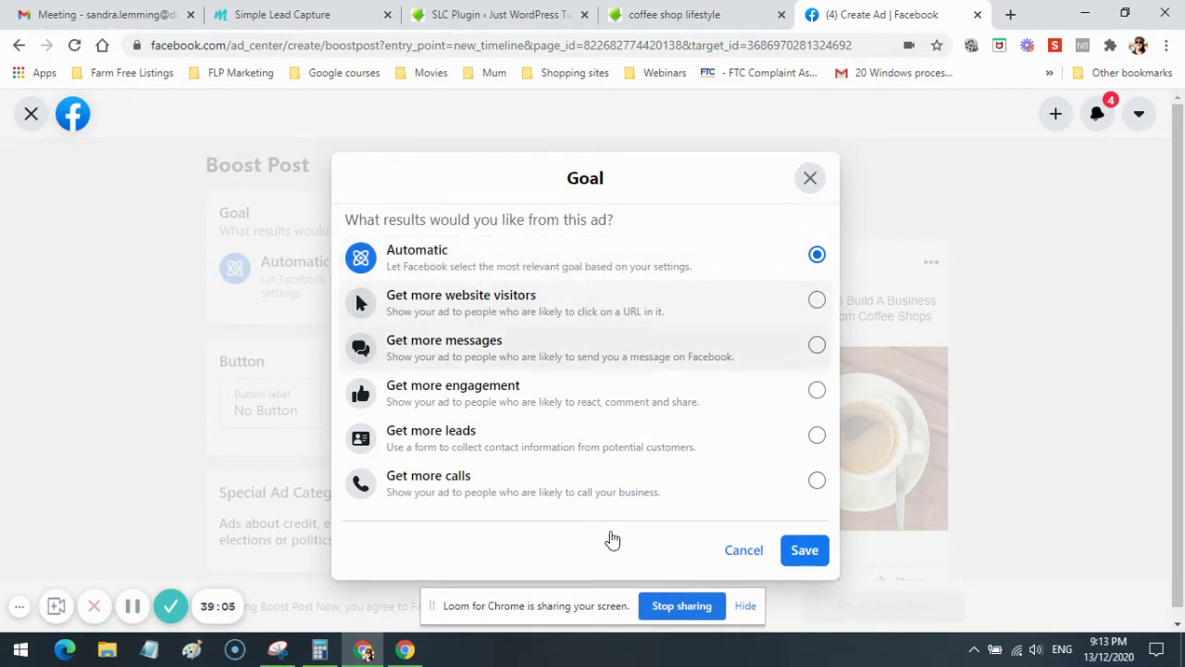
pyautogui.click(804, 550)
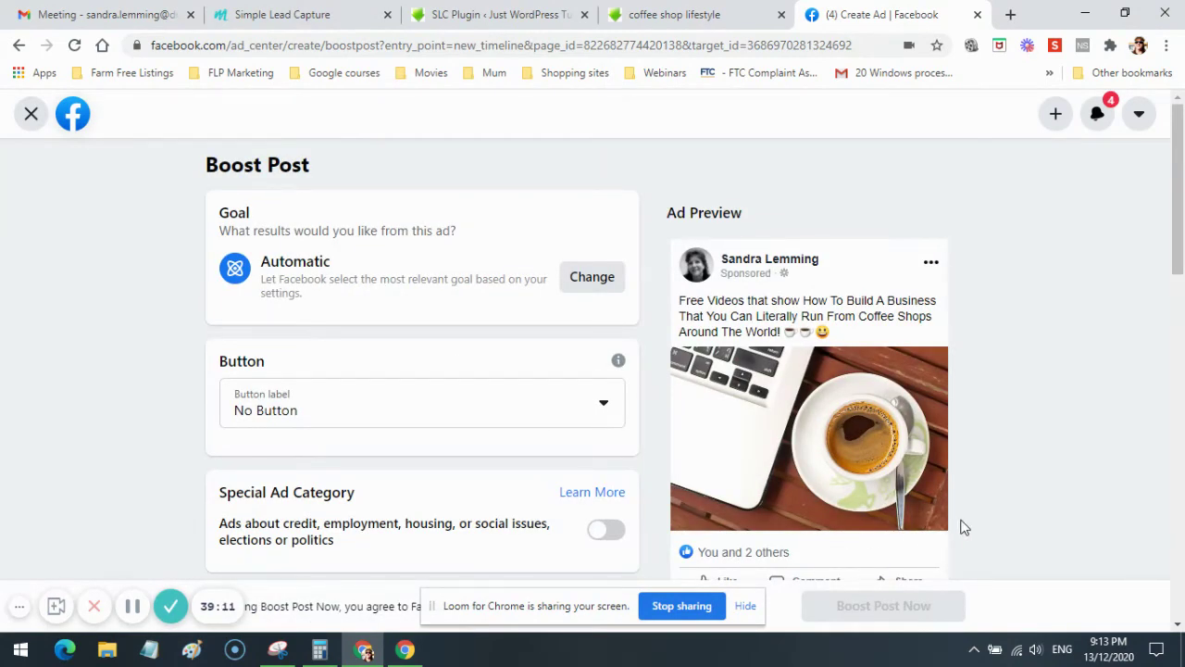
pyautogui.click(605, 405)
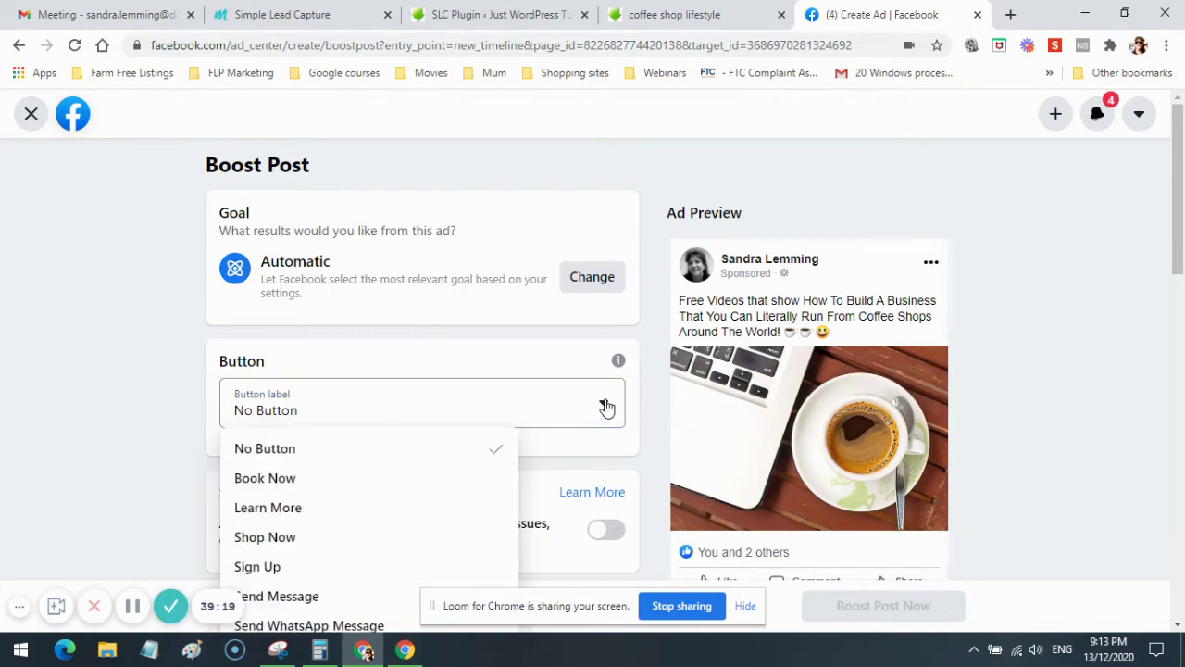
pyautogui.scroll(-2, 606, 406)
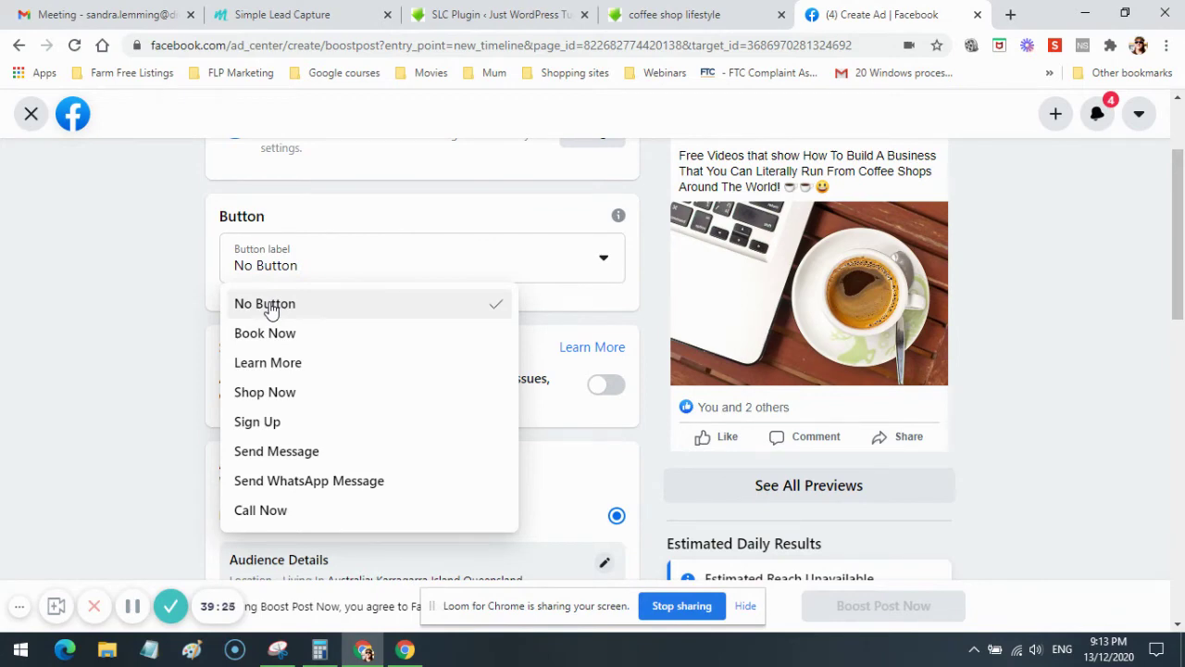
pyautogui.click(259, 422)
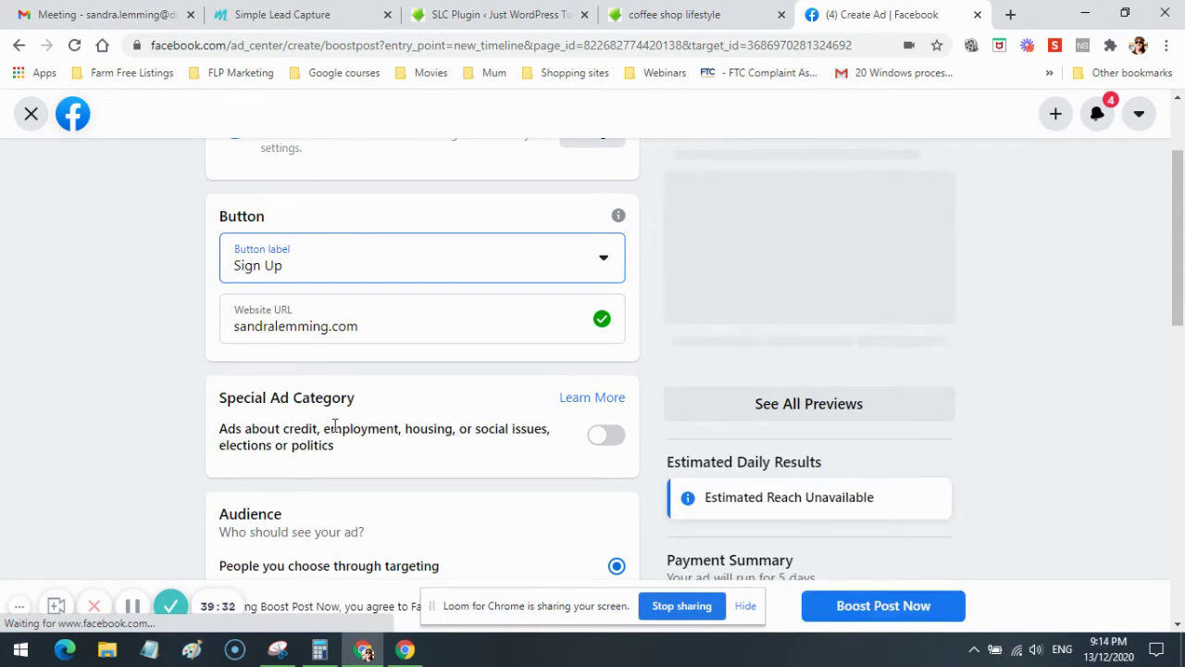
pyautogui.click(381, 327)
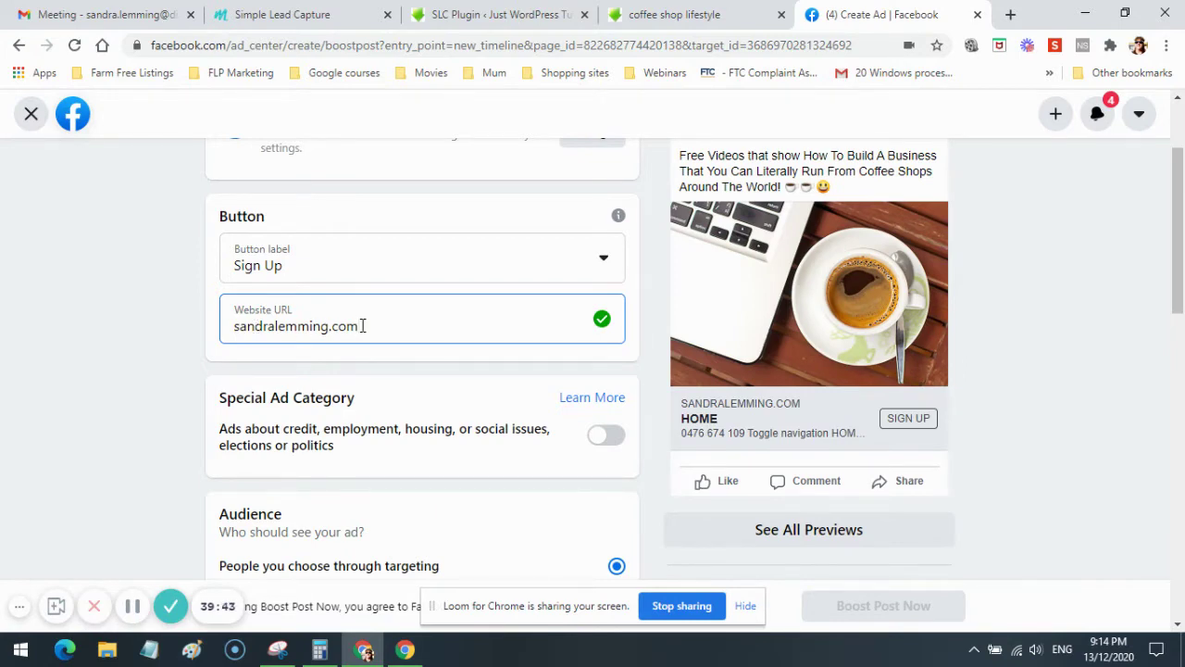
pyautogui.moveTo(362, 326); pyautogui.dragTo(229, 326)
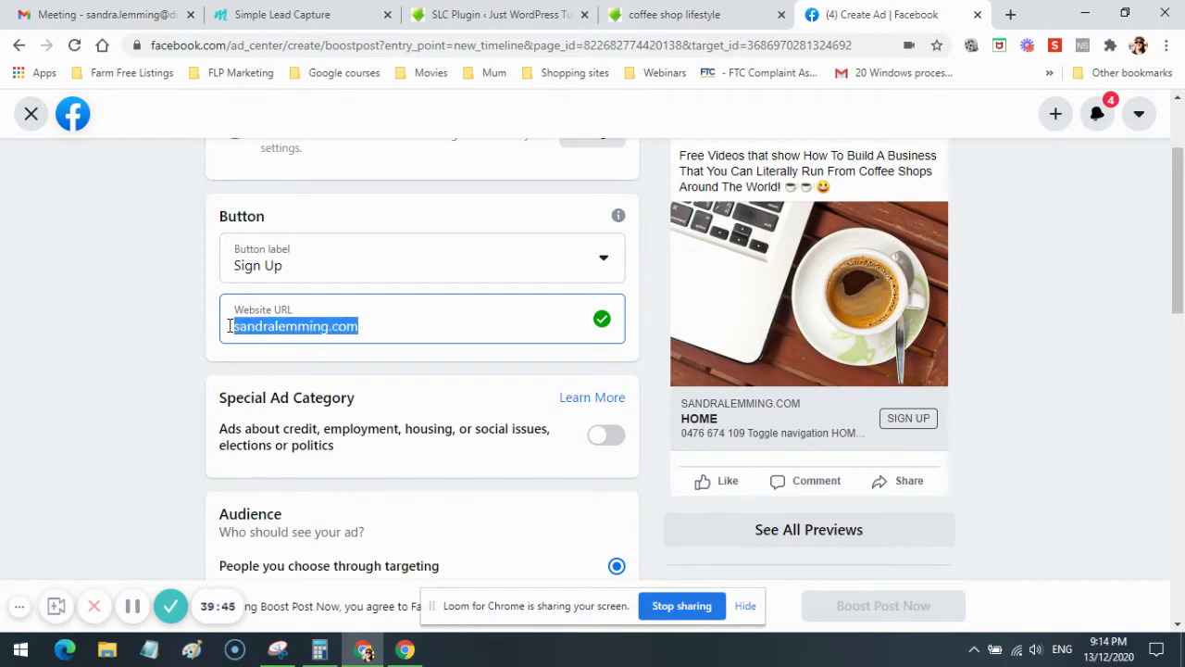
pyautogui.rightClick(267, 326)
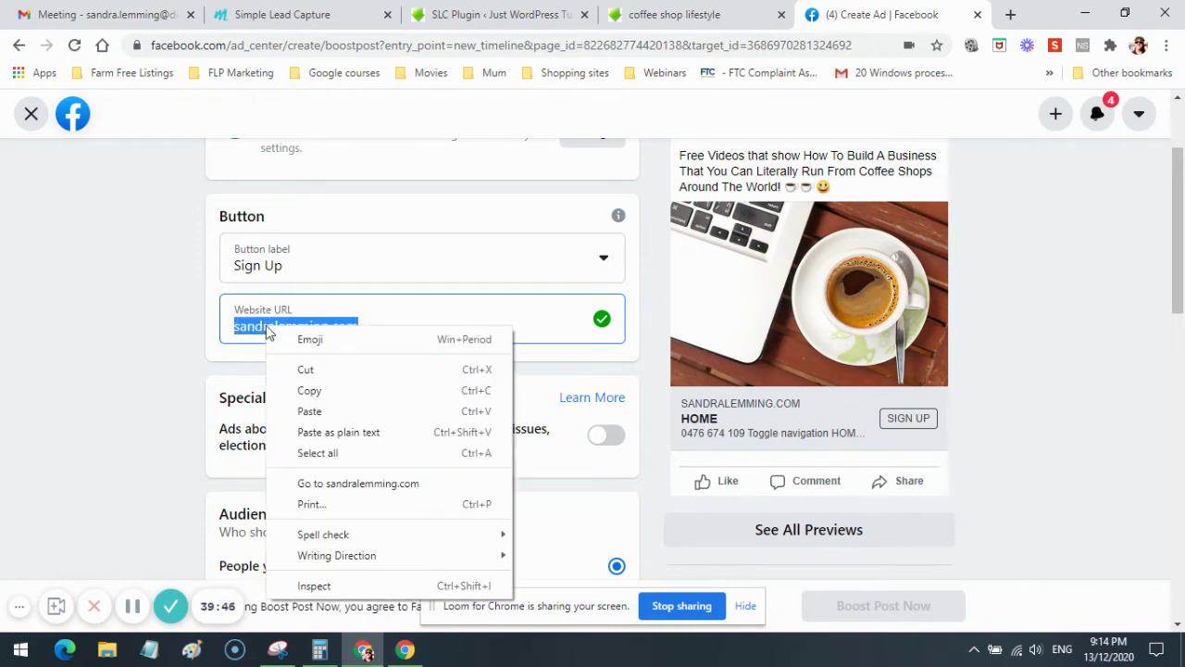
pyautogui.click(310, 411)
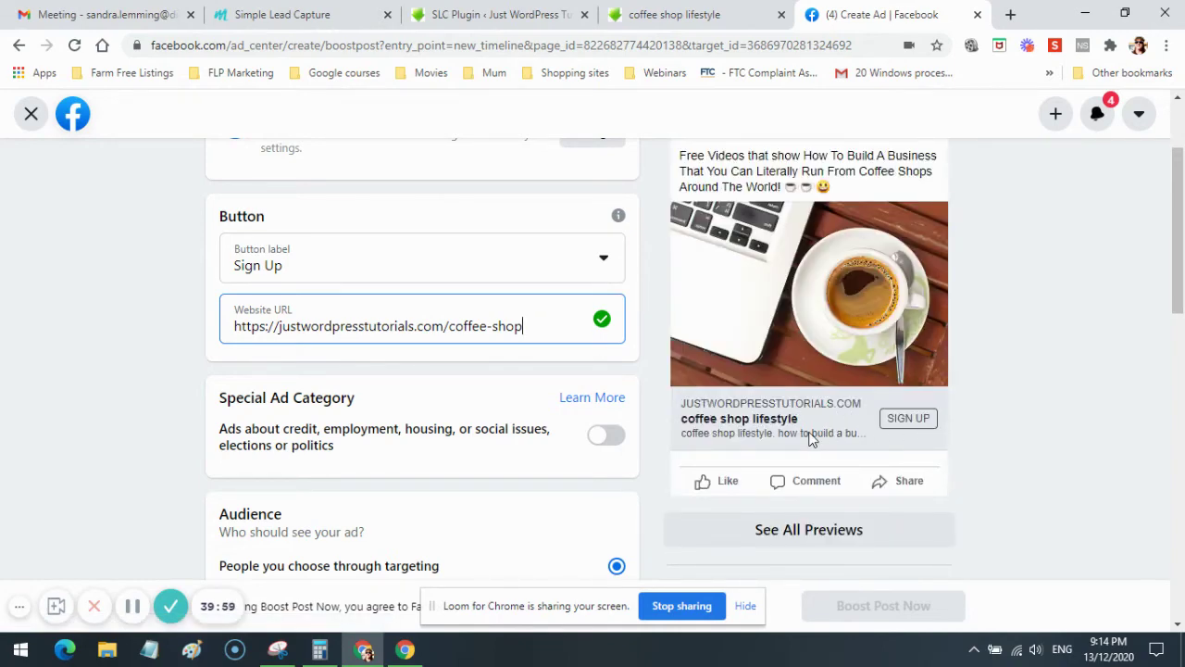
# Open the targeted audience details for editing and set the age range to 35–55.
pyautogui.scroll(-2, 465, 413)
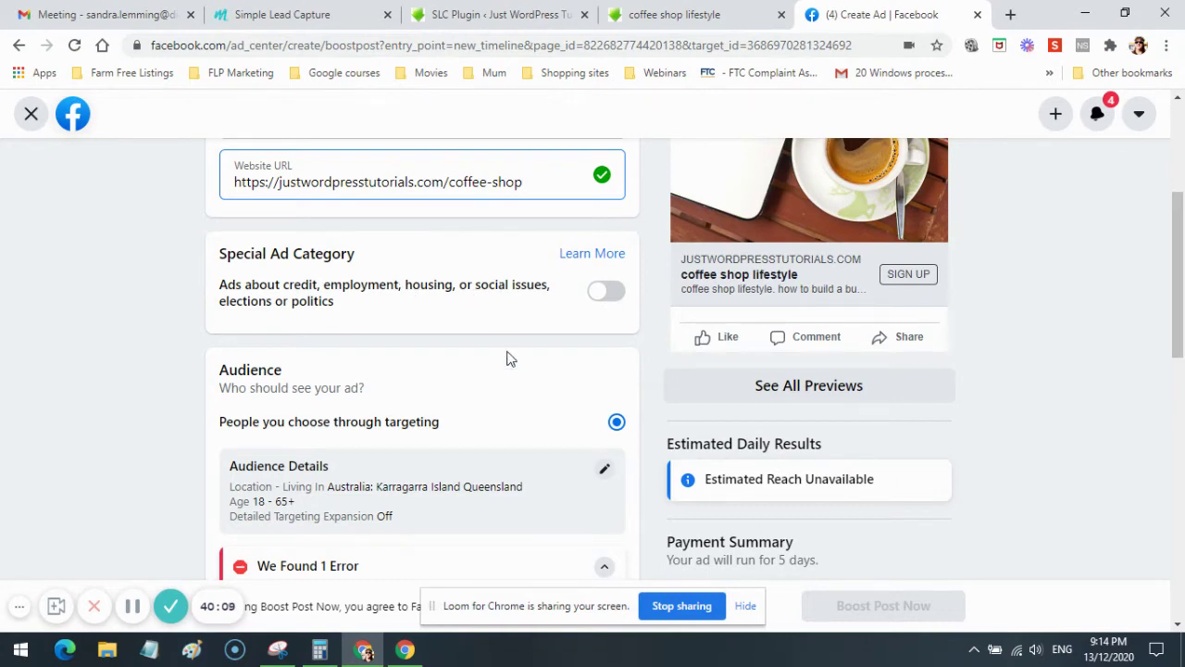
pyautogui.scroll(-2, 510, 357)
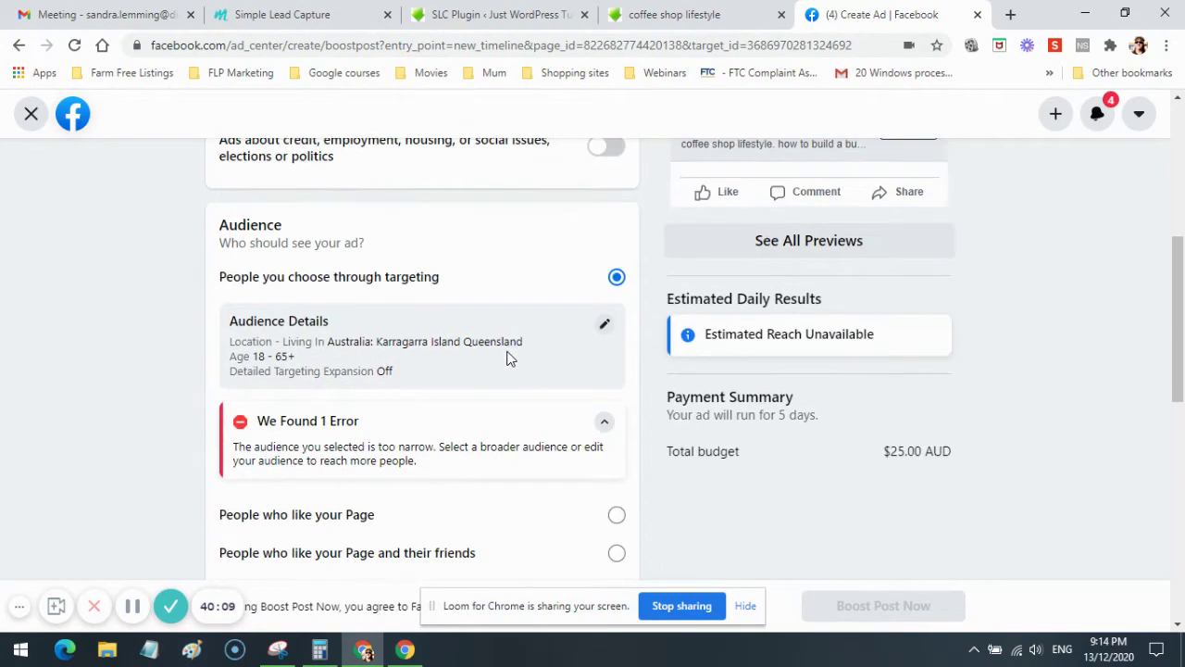
pyautogui.click(603, 324)
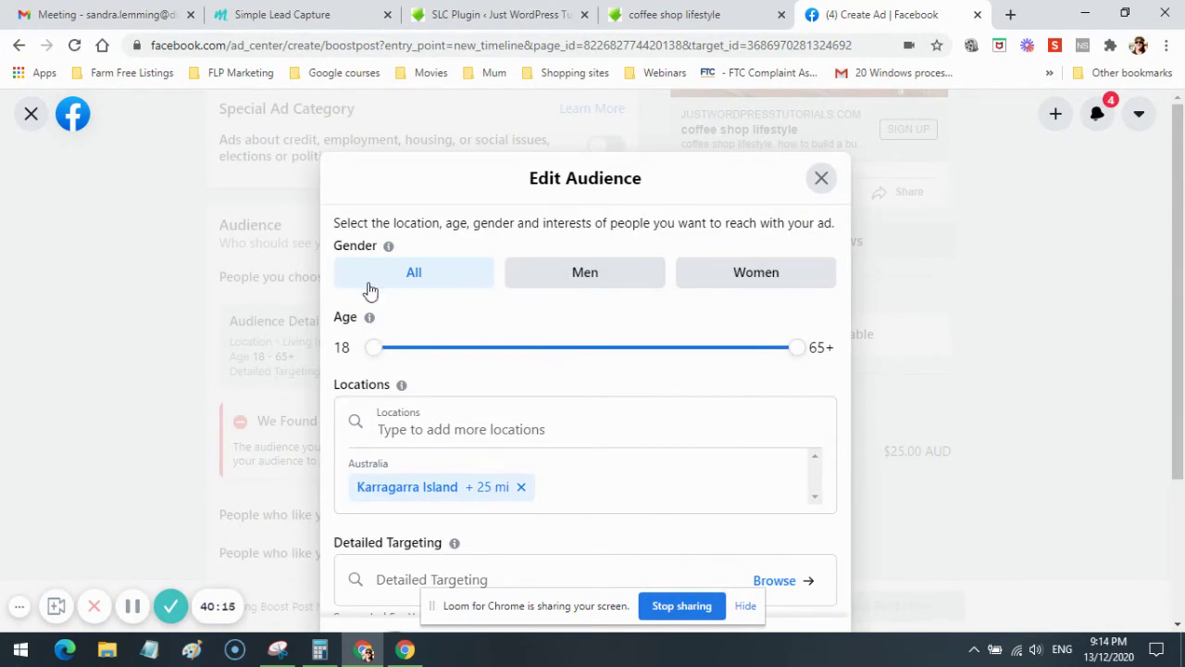
pyautogui.moveTo(374, 353); pyautogui.dragTo(526, 359)
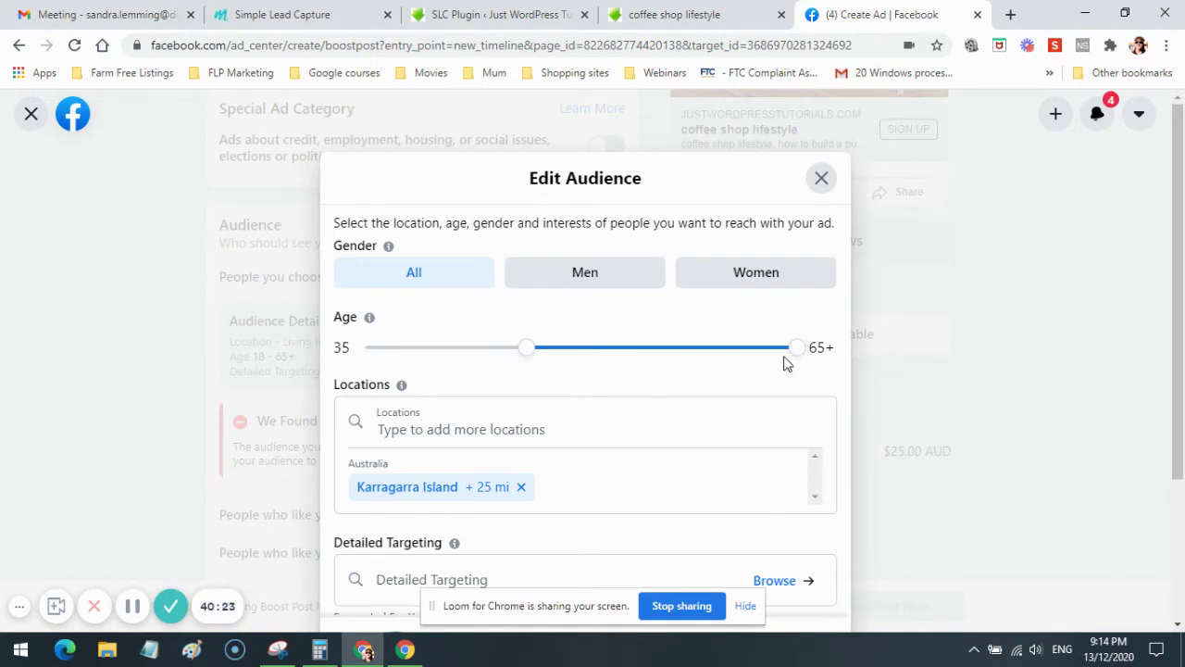
pyautogui.moveTo(796, 355); pyautogui.dragTo(710, 360)
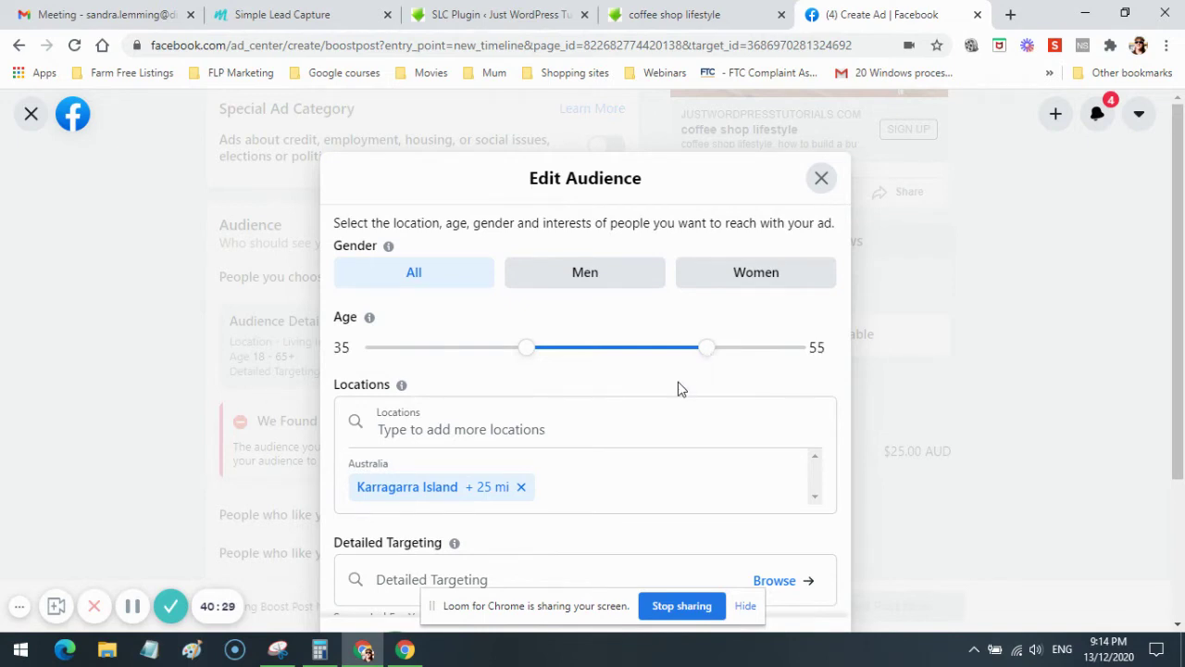
# Remove Karragarra Island from the audience locations.
pyautogui.scroll(-2, 678, 389)
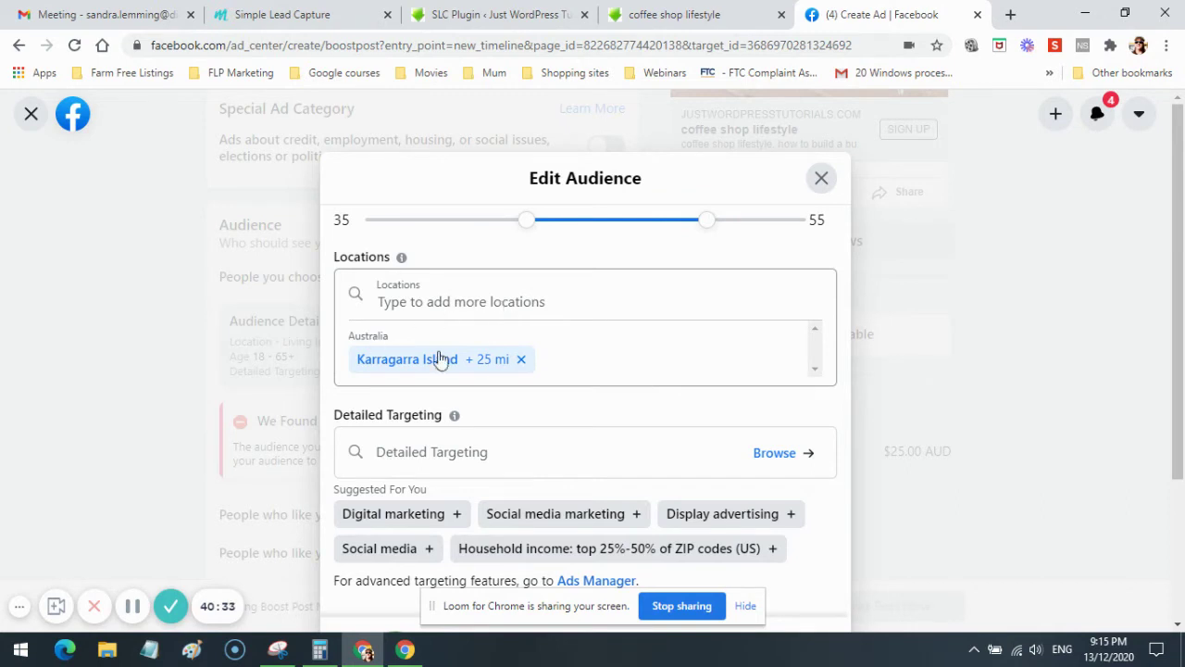
pyautogui.click(625, 368)
pyautogui.press('BackSpace')
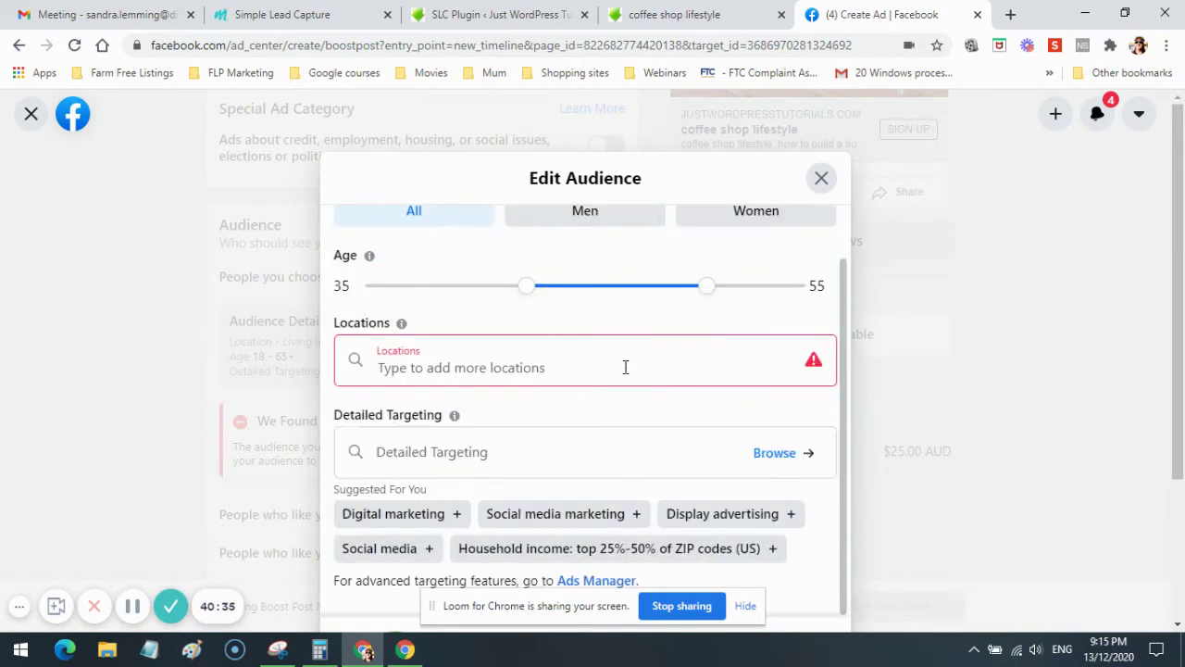
# Try the United States as the audience location and remove it again.
pyautogui.scroll(-3, 426, 375)
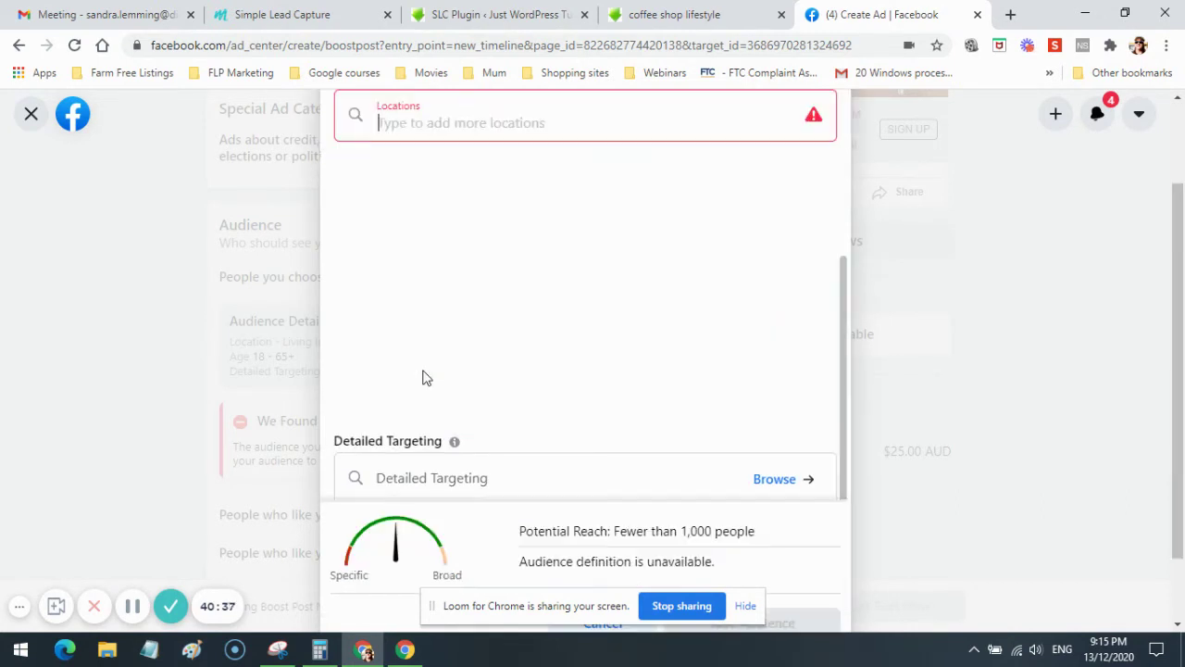
pyautogui.click(418, 122)
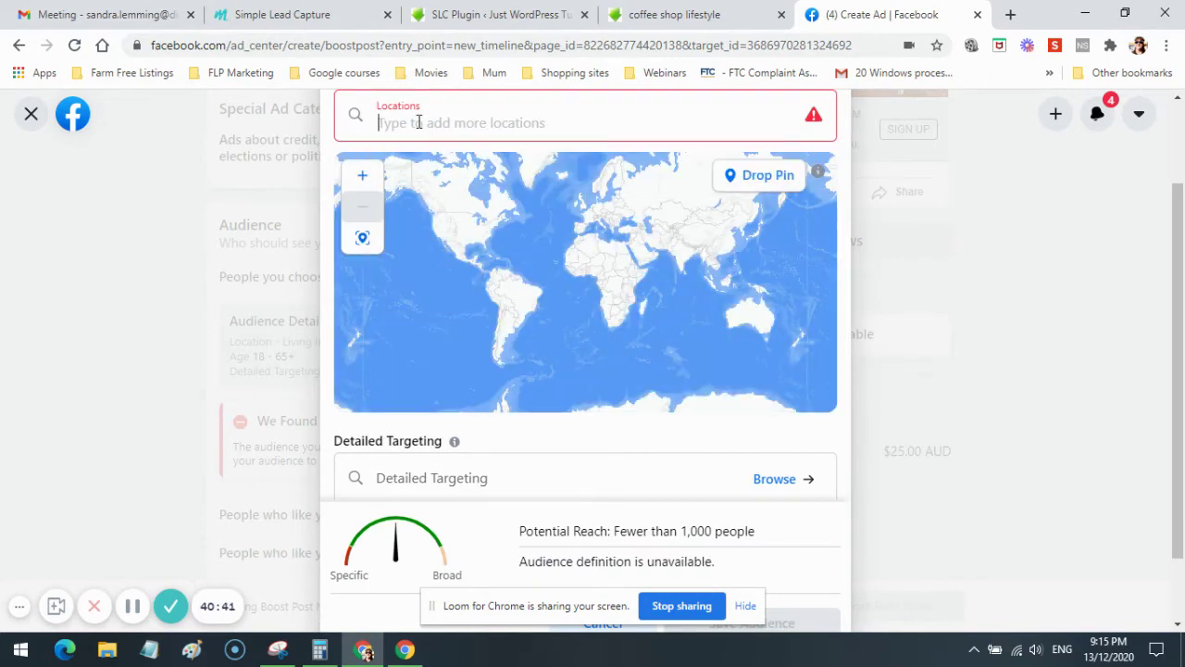
pyautogui.write('Uni')
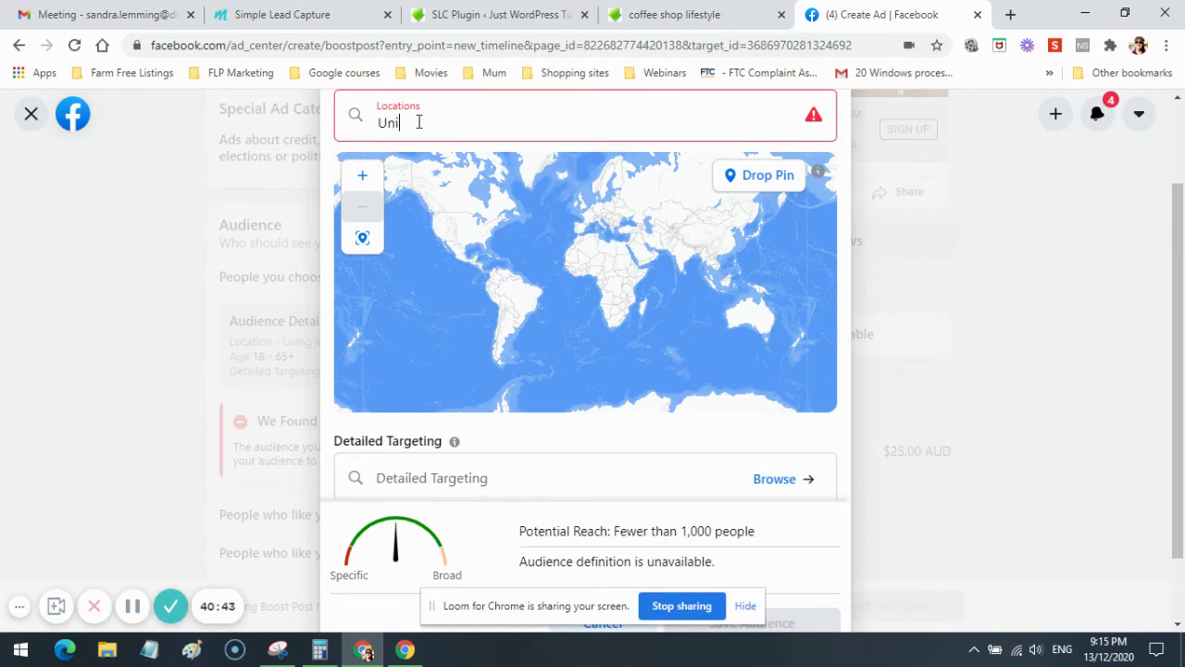
pyautogui.write('ted')
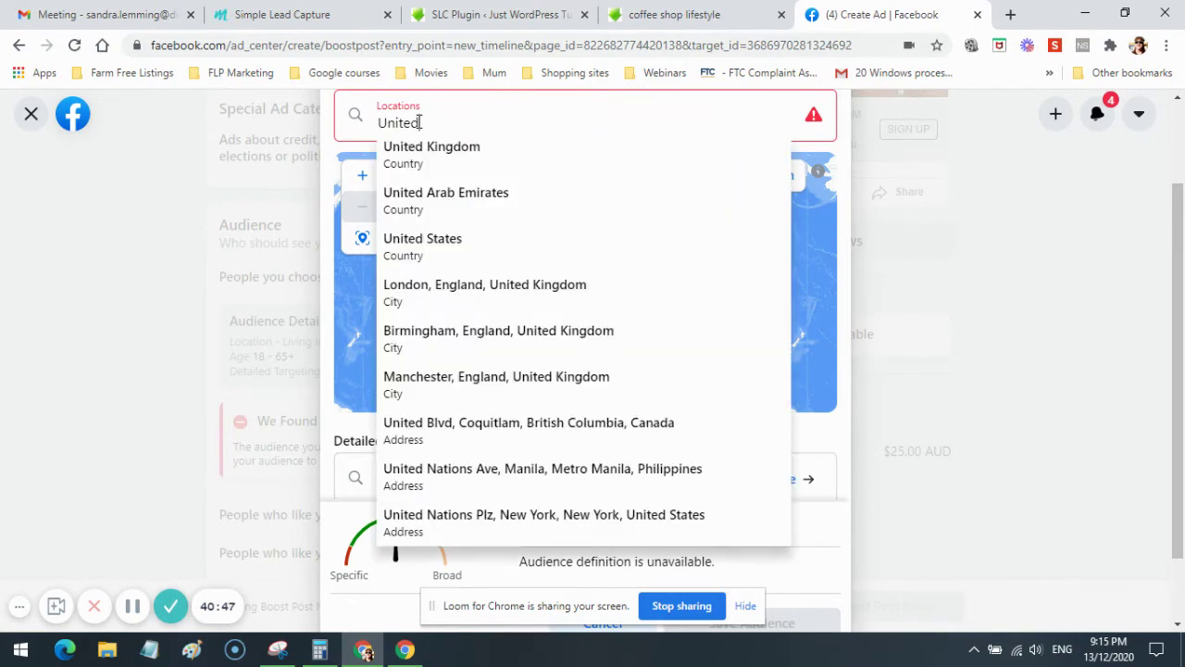
pyautogui.click(446, 231)
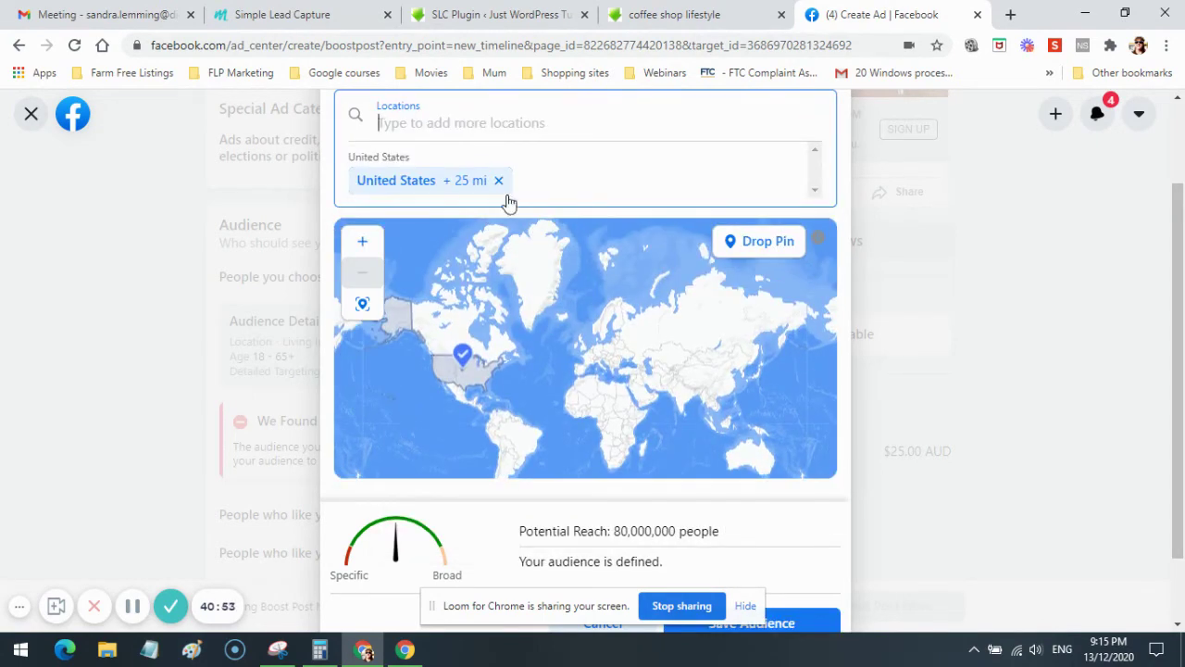
pyautogui.click(498, 181)
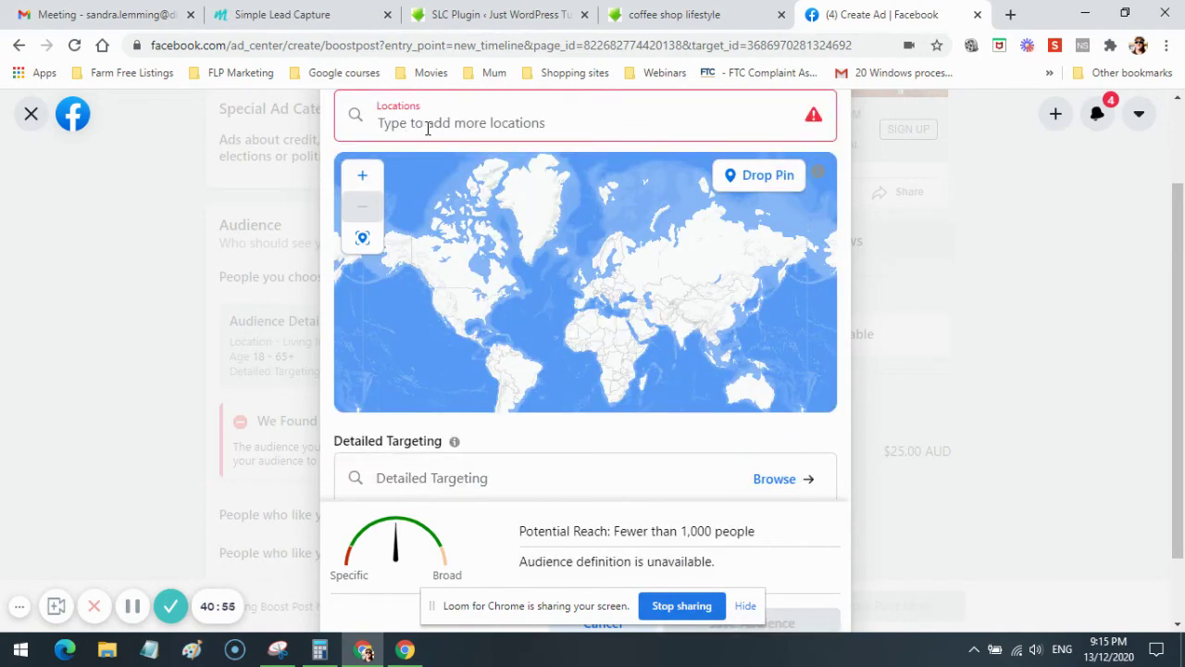
# Add the country Australia as the audience location.
pyautogui.click(428, 125)
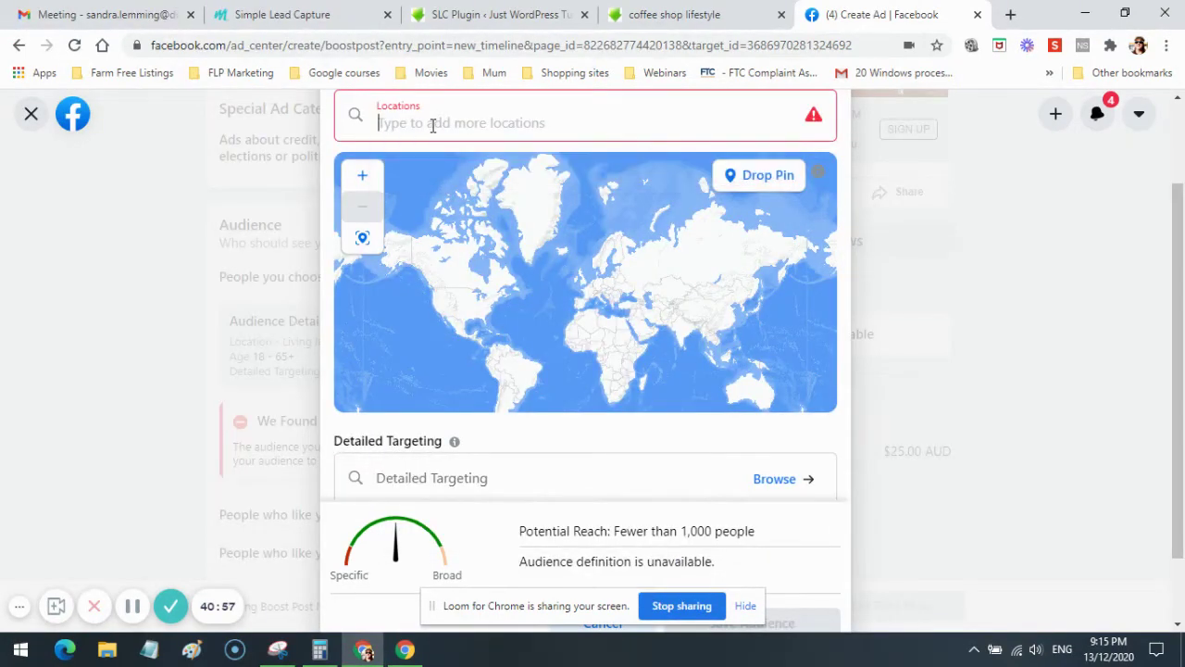
pyautogui.write('Unite')
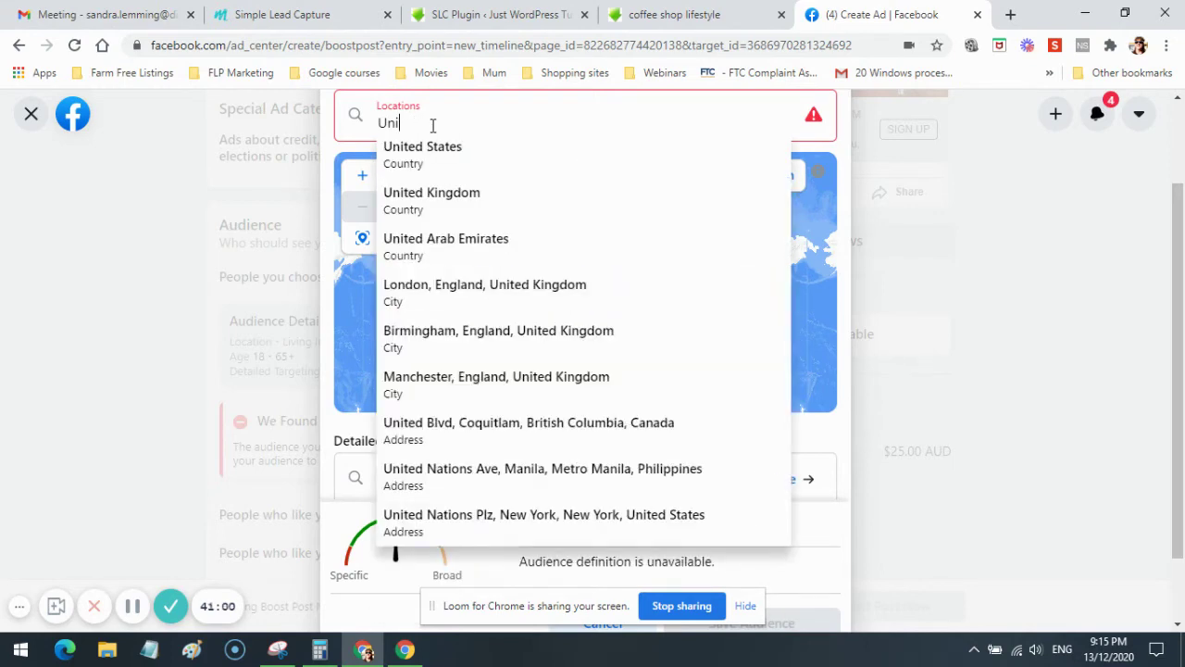
pyautogui.press('BackSpace')
pyautogui.press('BackSpace')
pyautogui.press('BackSpace')
pyautogui.write('A')
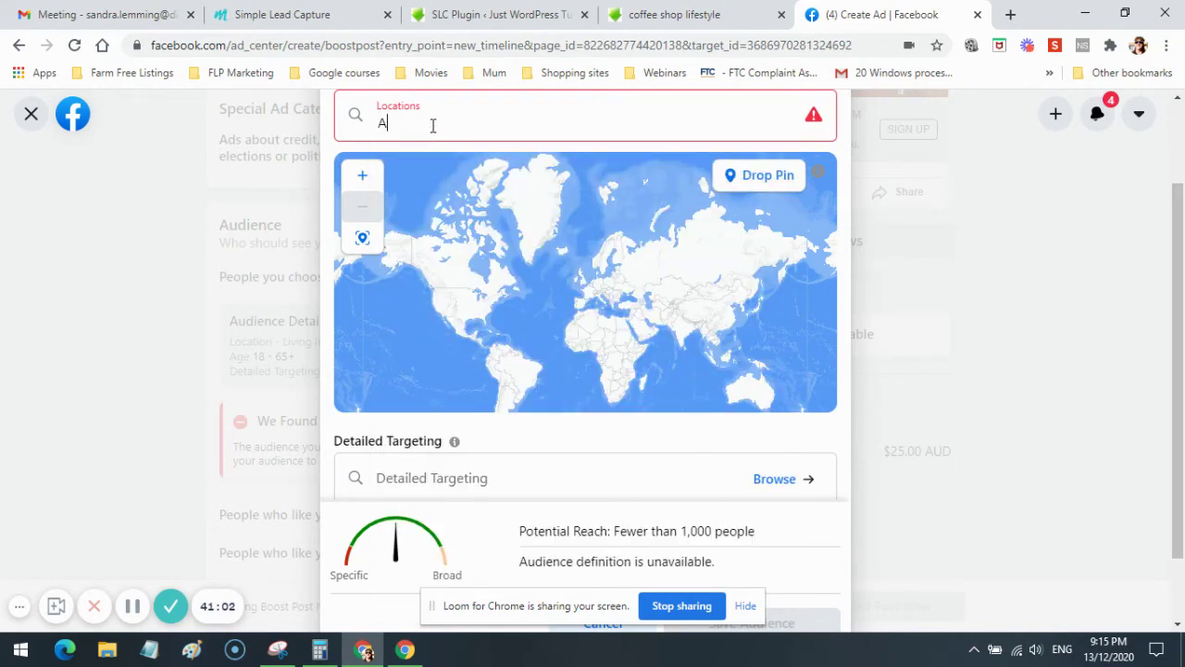
pyautogui.write('ustralia')
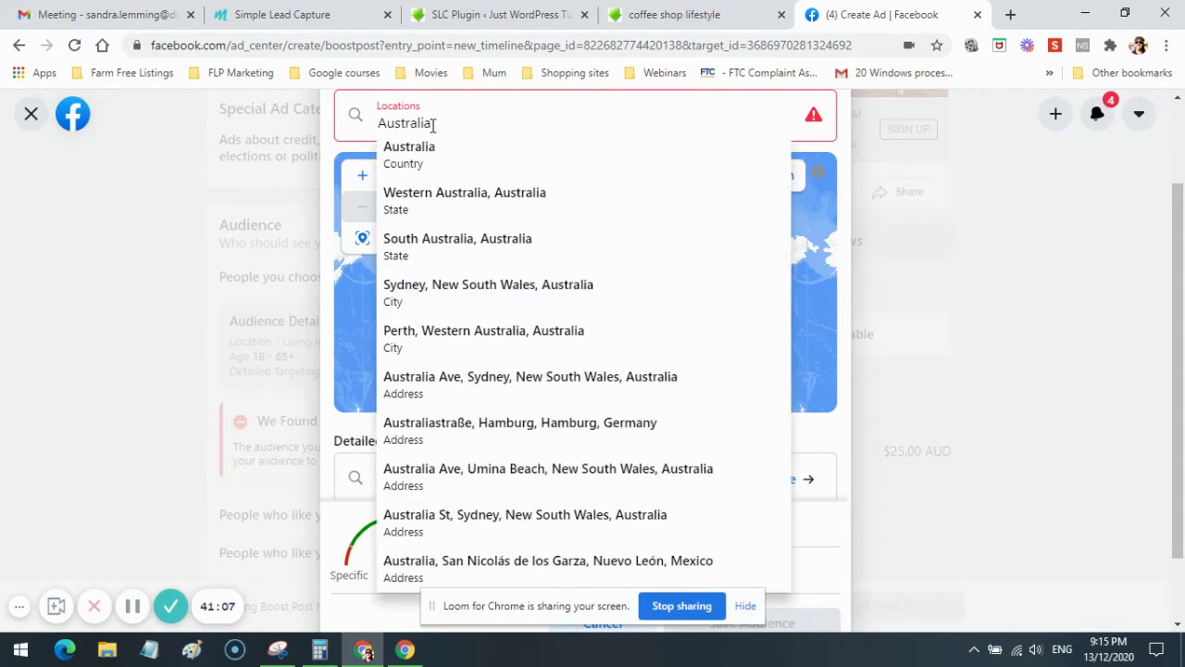
pyautogui.click(410, 162)
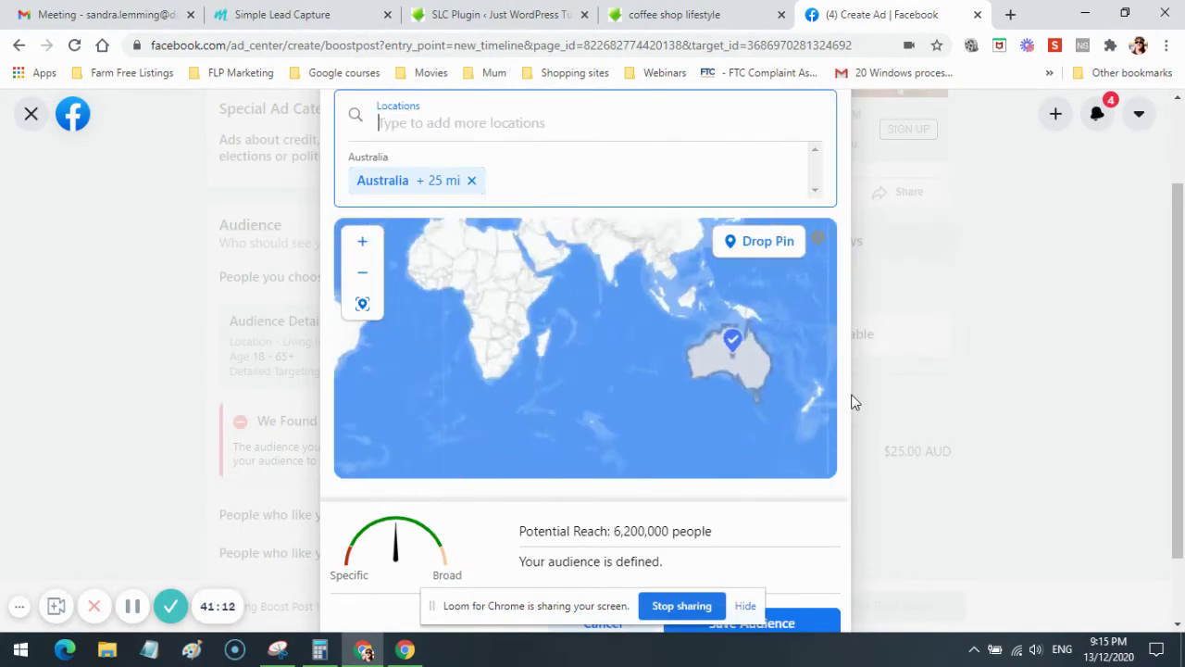
# Add the suggested demographic "Household income: top 25%-50% of ZIP codes (US)" to the audience's detailed targeting.
pyautogui.scroll(-2, 852, 402)
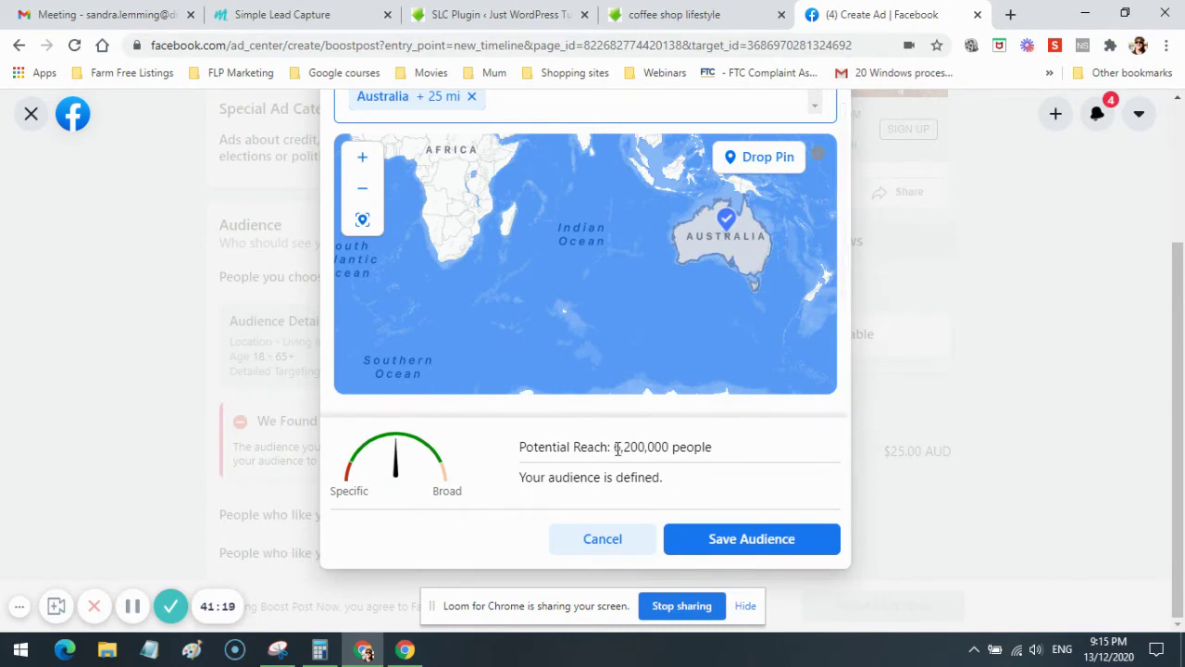
pyautogui.scroll(2, 623, 511)
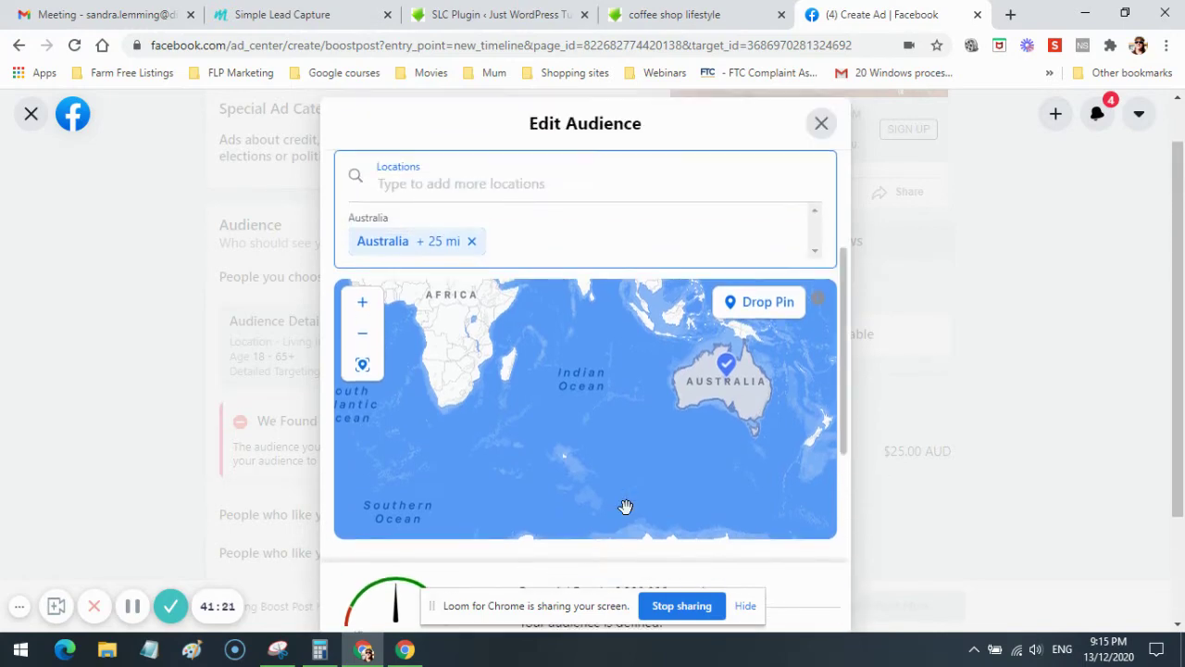
pyautogui.scroll(1, 862, 429)
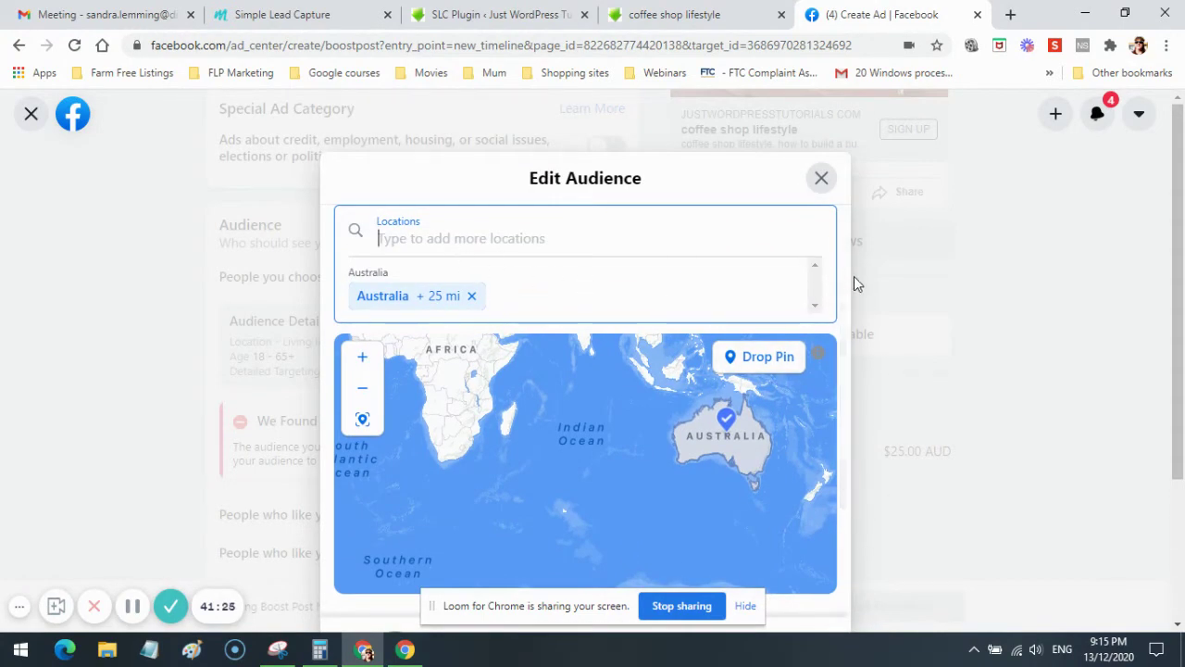
pyautogui.moveTo(842, 372); pyautogui.dragTo(840, 478)
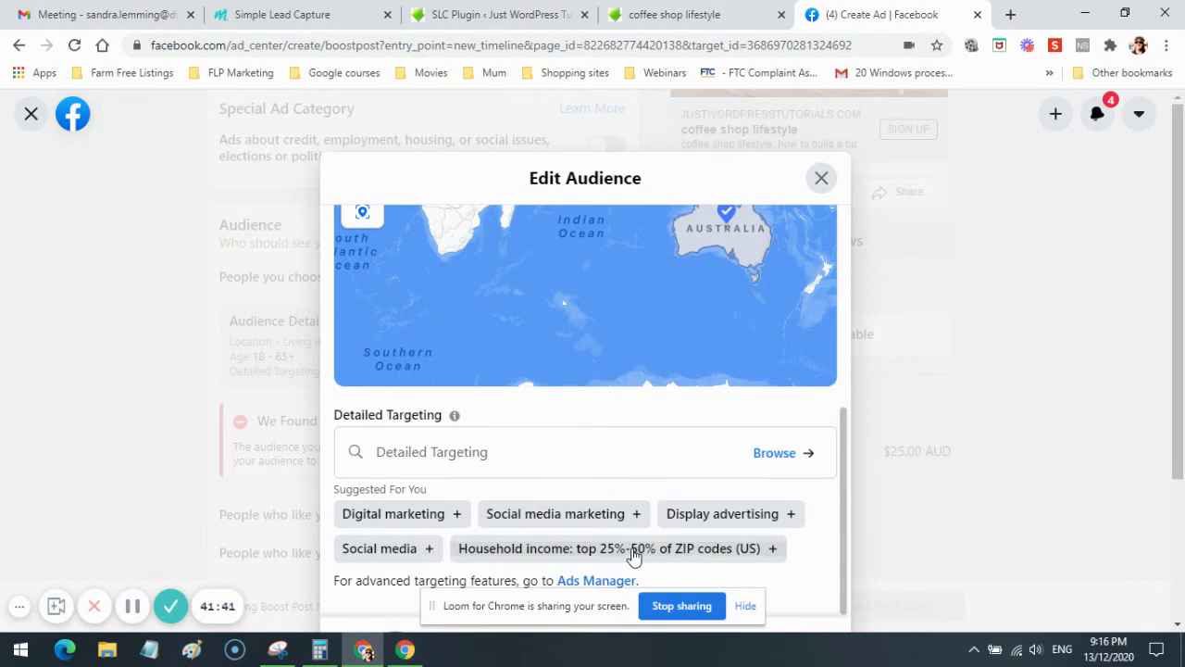
pyautogui.click(778, 553)
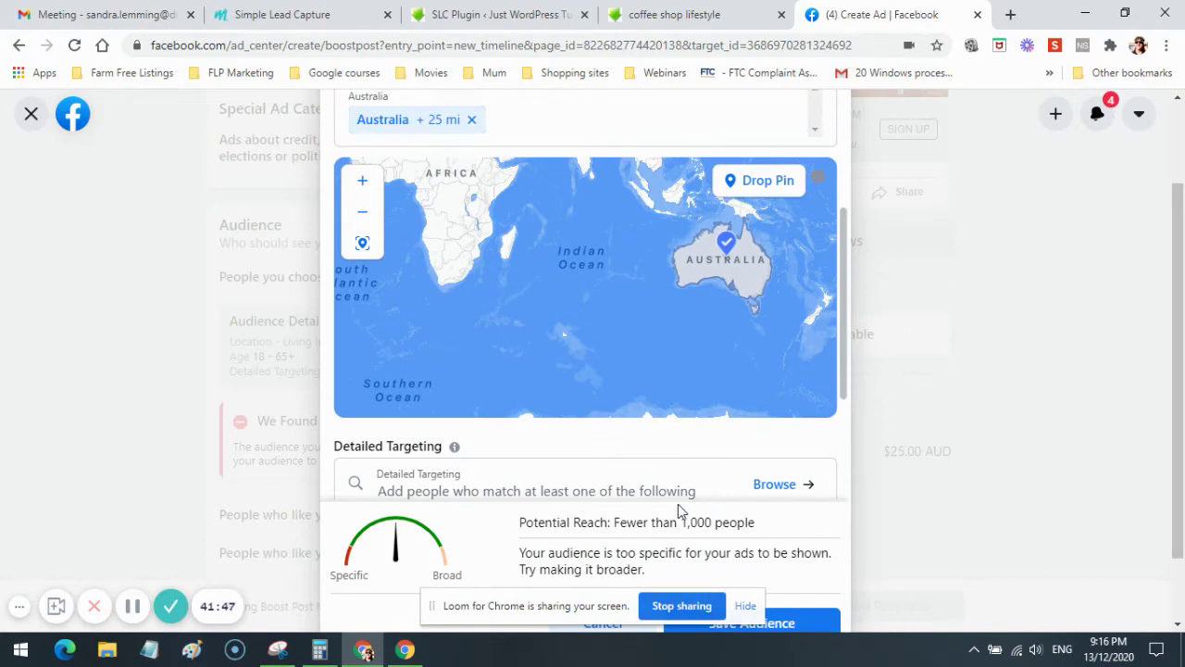
pyautogui.moveTo(845, 347); pyautogui.dragTo(836, 471)
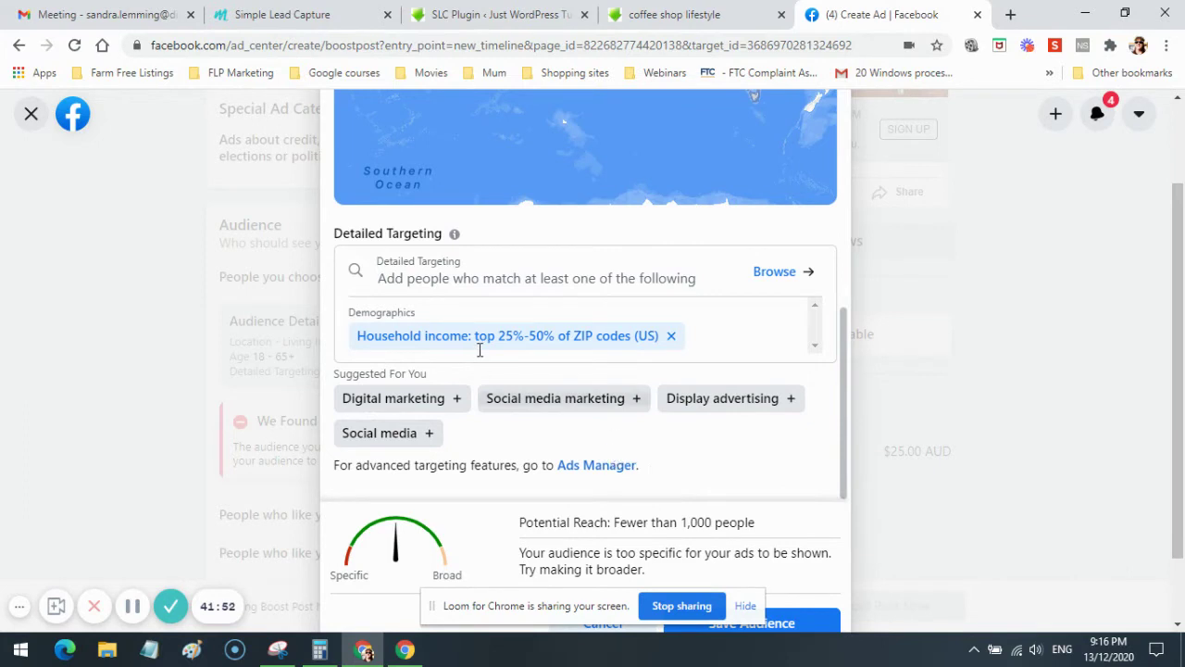
# Browse the detailed targeting options and review the available Interests categories.
pyautogui.click(780, 273)
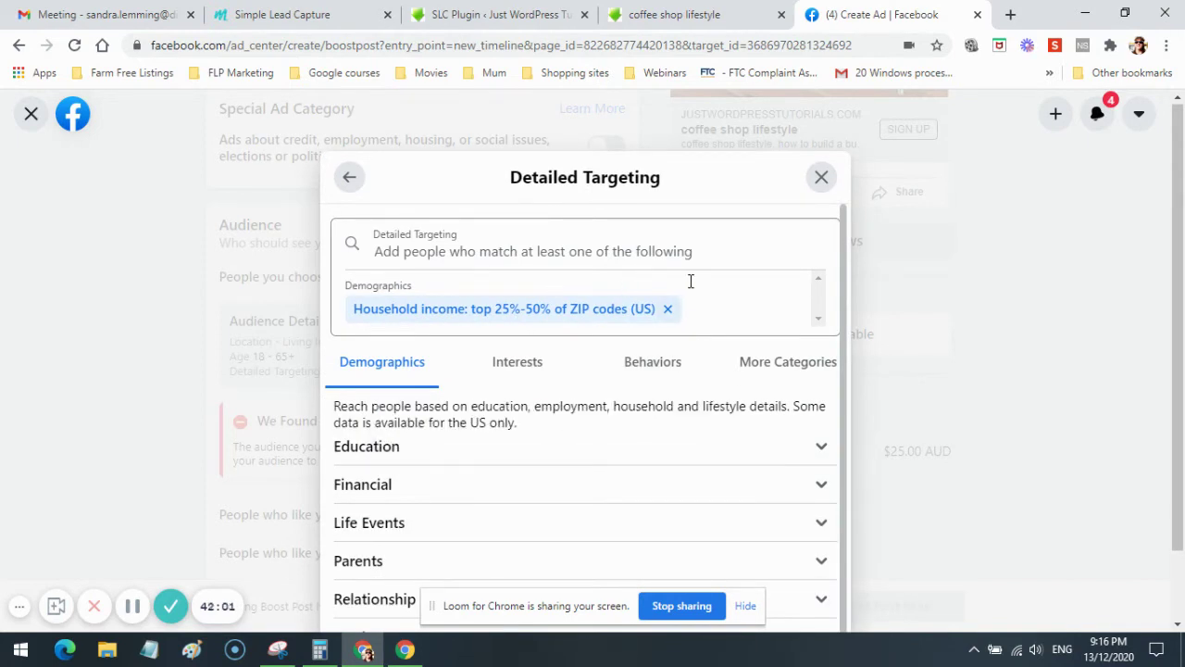
pyautogui.scroll(-1, 690, 280)
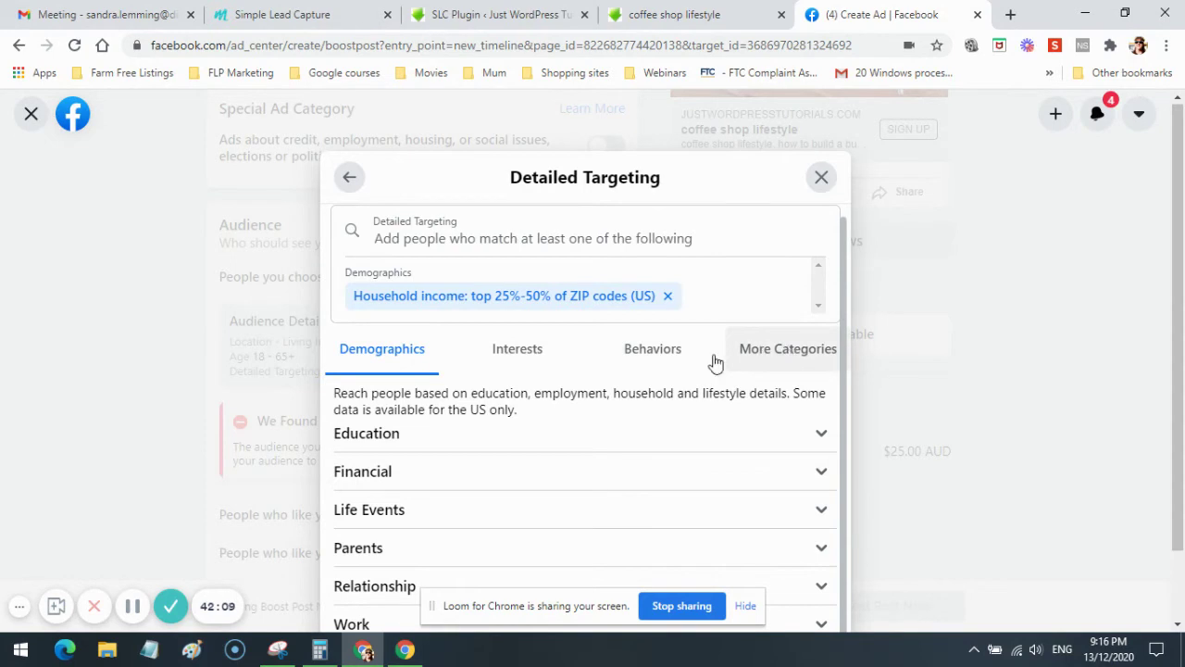
pyautogui.click(518, 349)
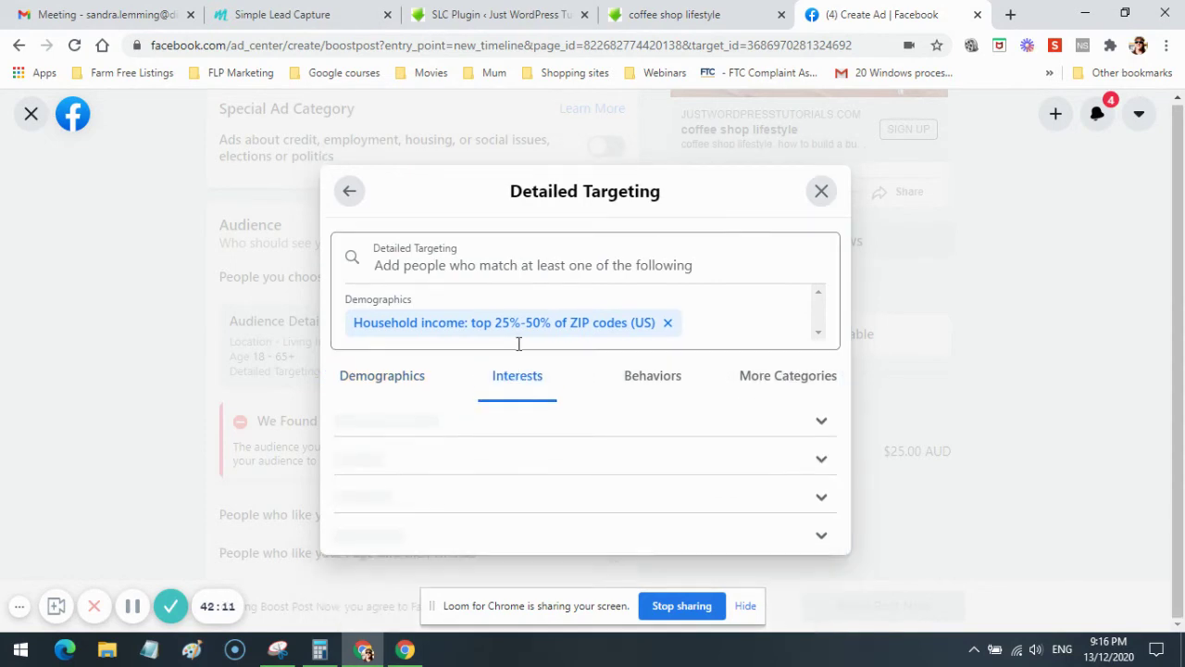
pyautogui.scroll(-3, 642, 415)
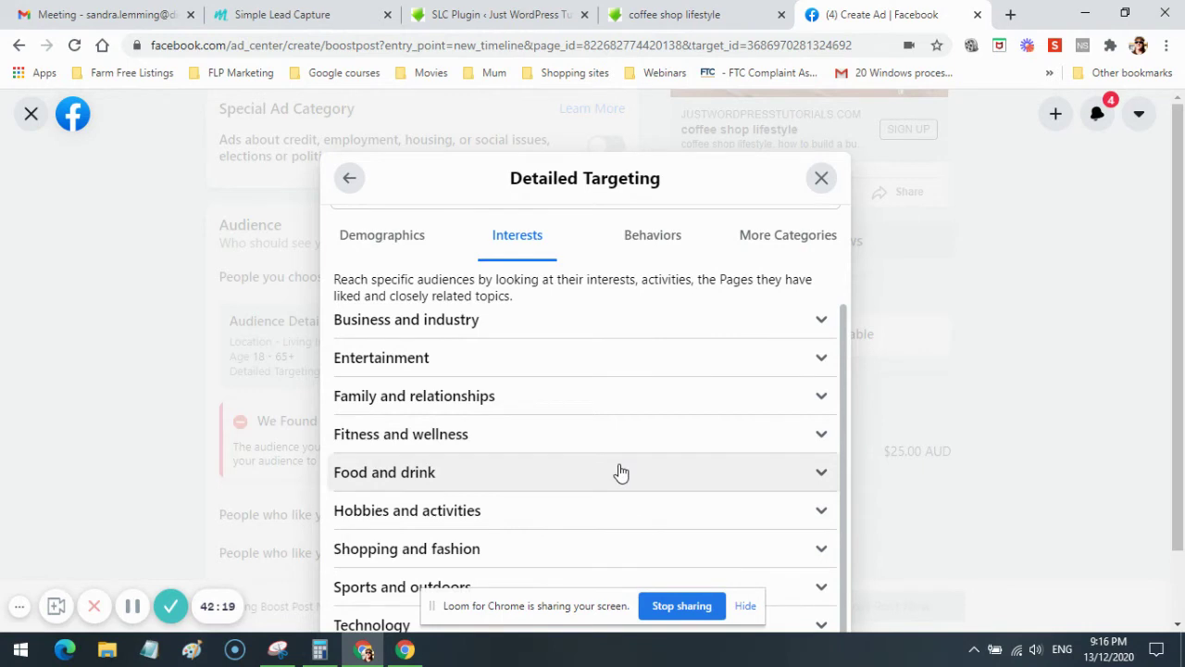
pyautogui.scroll(-1, 1115, 474)
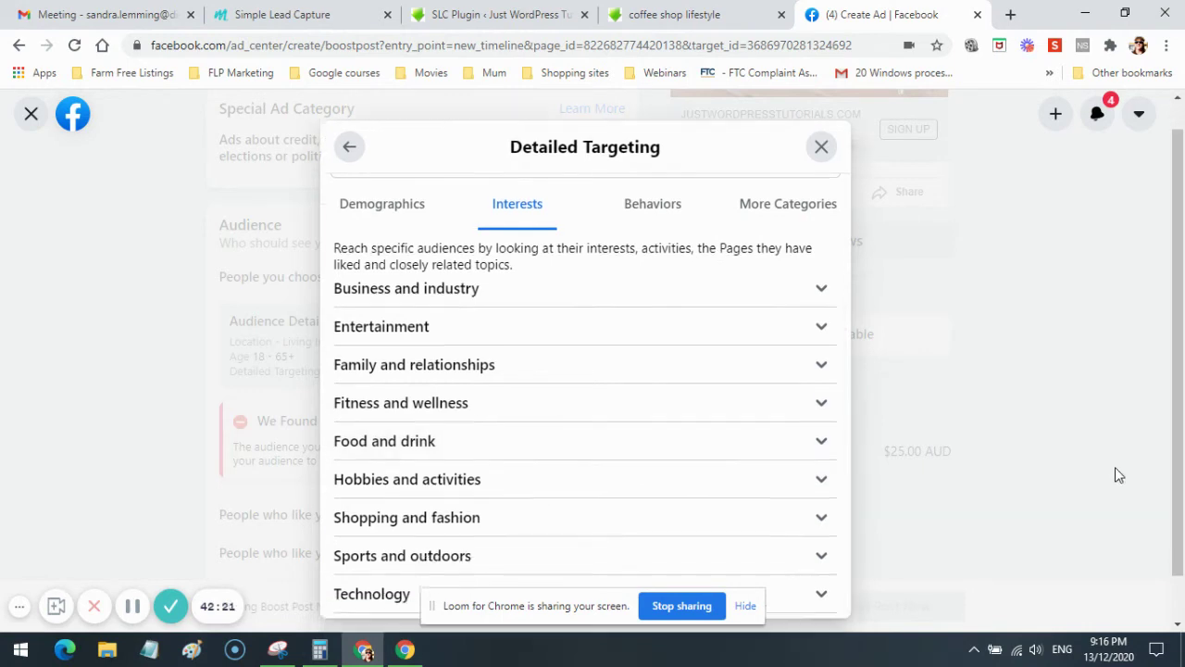
pyautogui.scroll(-1, 1115, 474)
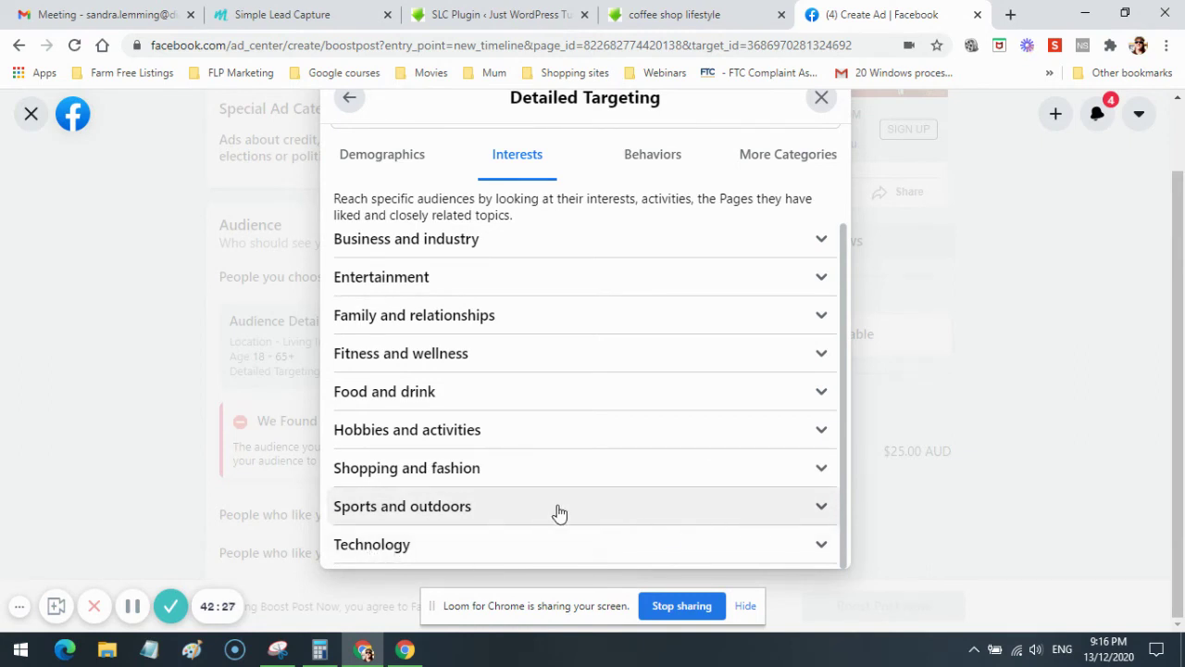
pyautogui.scroll(2, 555, 513)
pyautogui.scroll(-2, 519, 436)
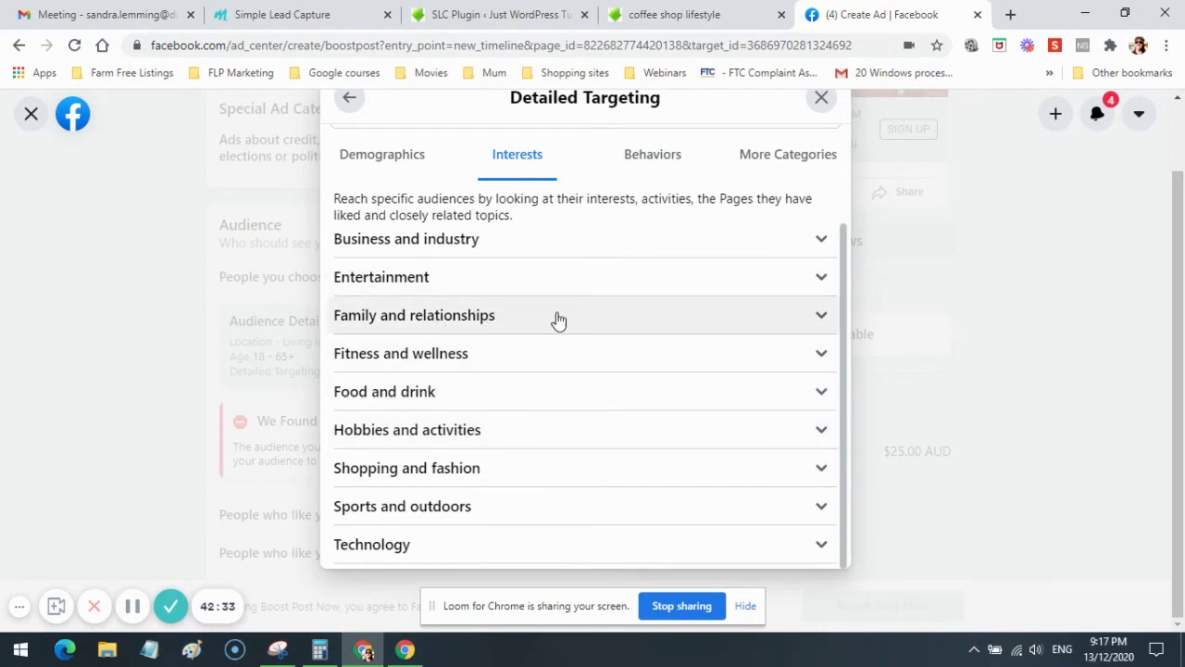
# Add the interest Coffee from the Beverages group under Food and drink to the detailed targeting.
pyautogui.click(819, 392)
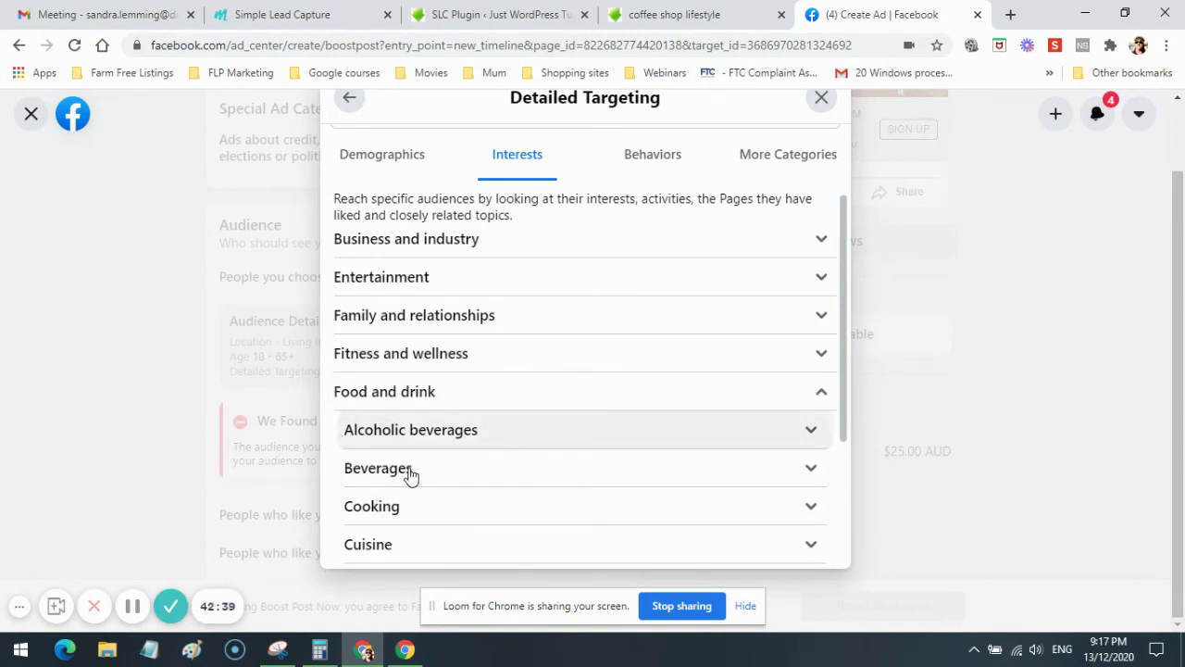
pyautogui.scroll(-2, 668, 475)
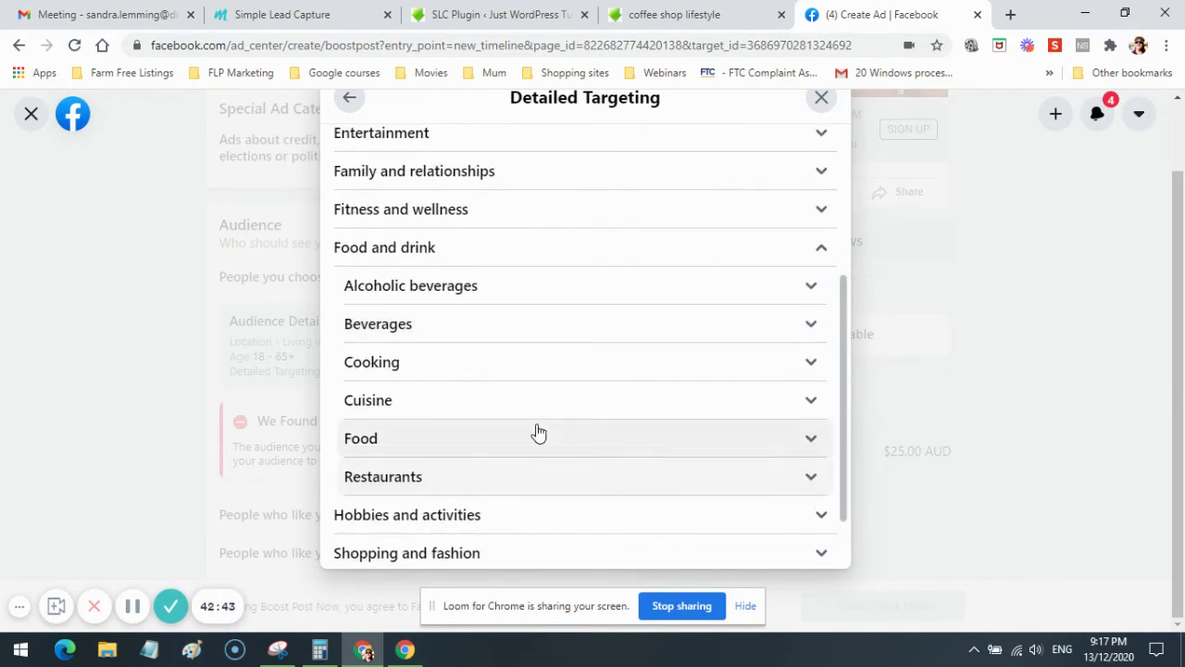
pyautogui.click(812, 325)
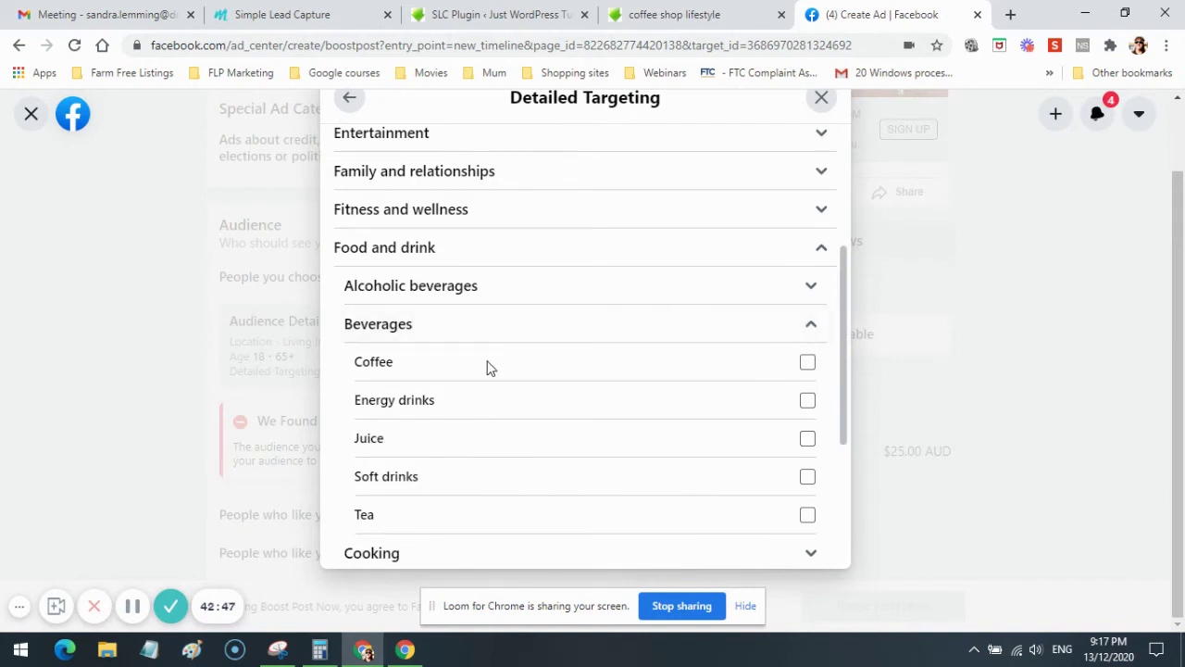
pyautogui.click(806, 363)
pyautogui.click(811, 326)
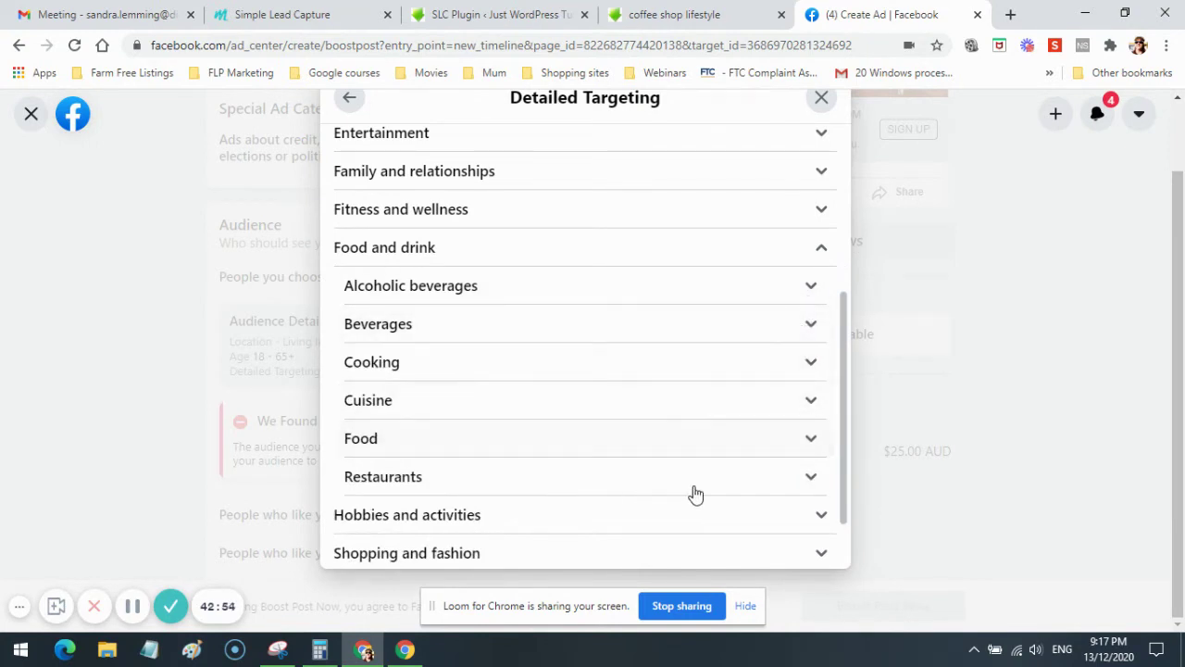
# Add the interest Coffeehouses from the Restaurants group under Food and drink.
pyautogui.click(810, 478)
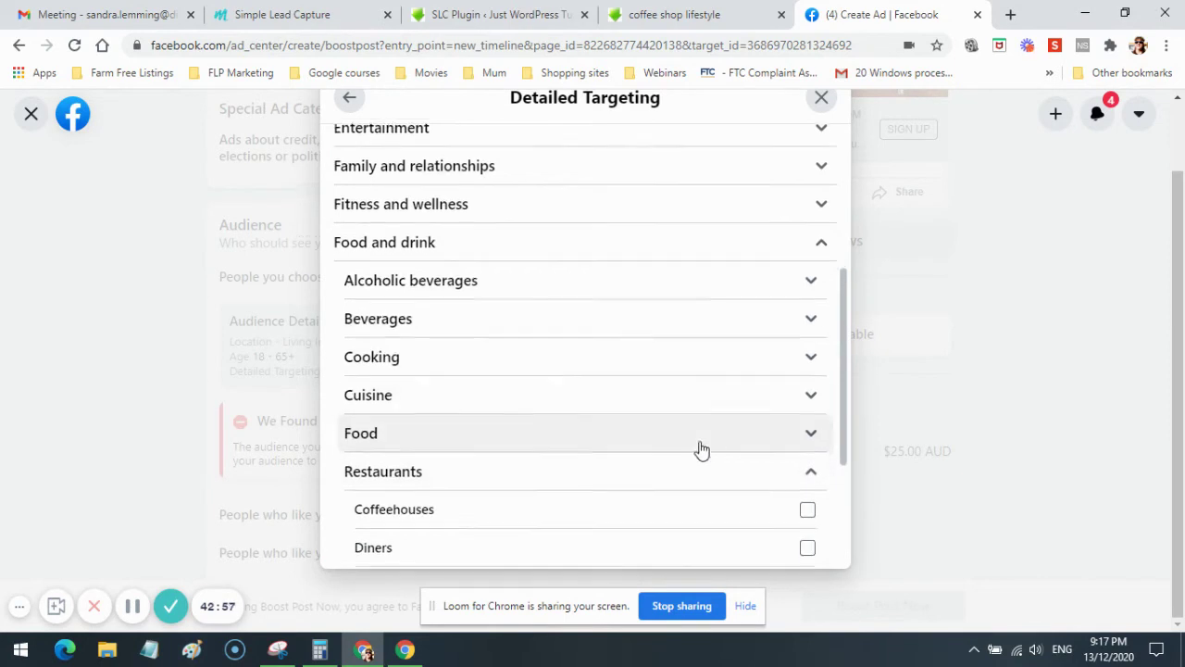
pyautogui.scroll(-2, 467, 472)
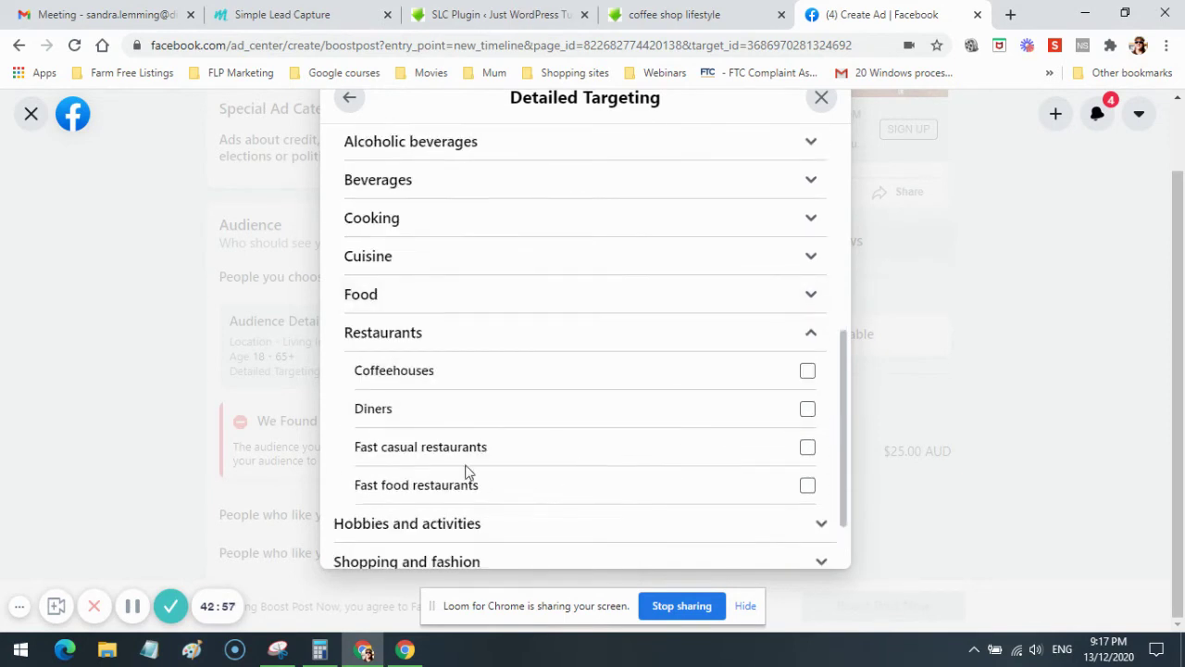
pyautogui.click(807, 371)
pyautogui.click(808, 334)
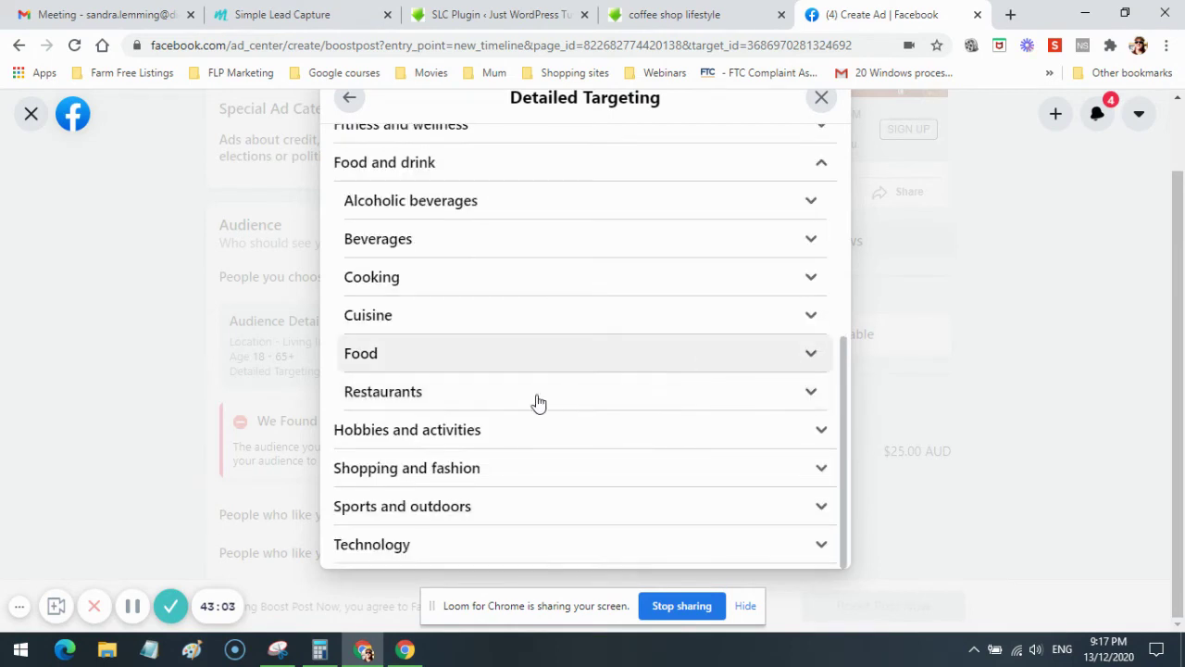
# Add the interest Writing from the Arts and music group under Hobbies and activities.
pyautogui.click(821, 431)
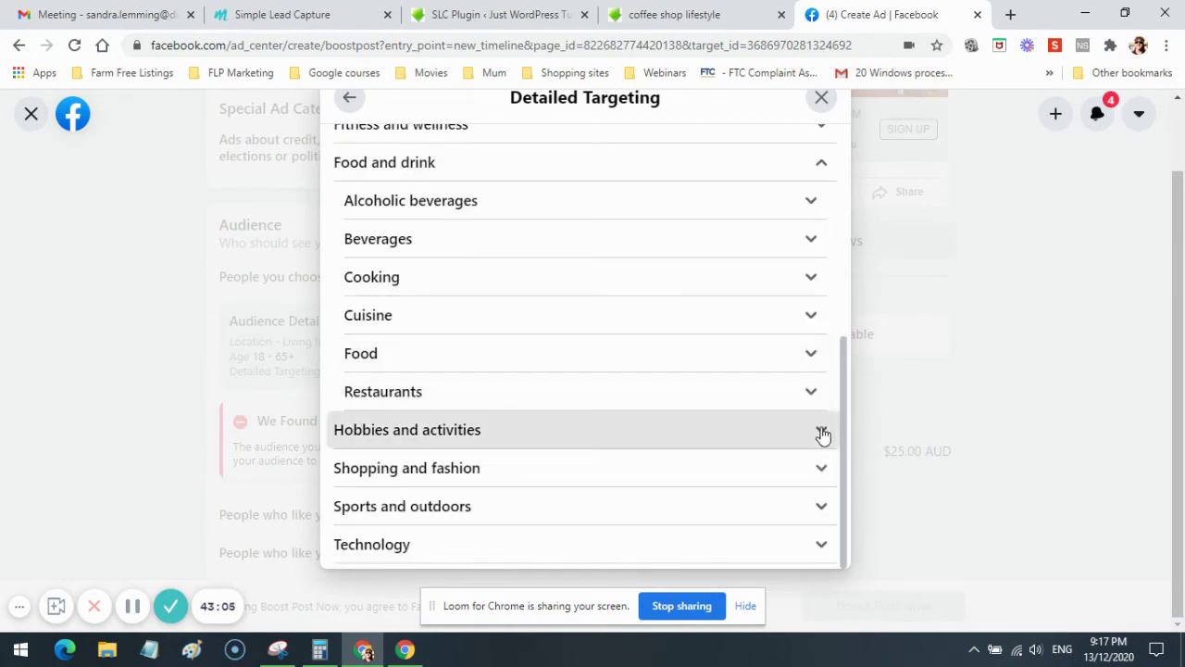
pyautogui.scroll(-3, 725, 462)
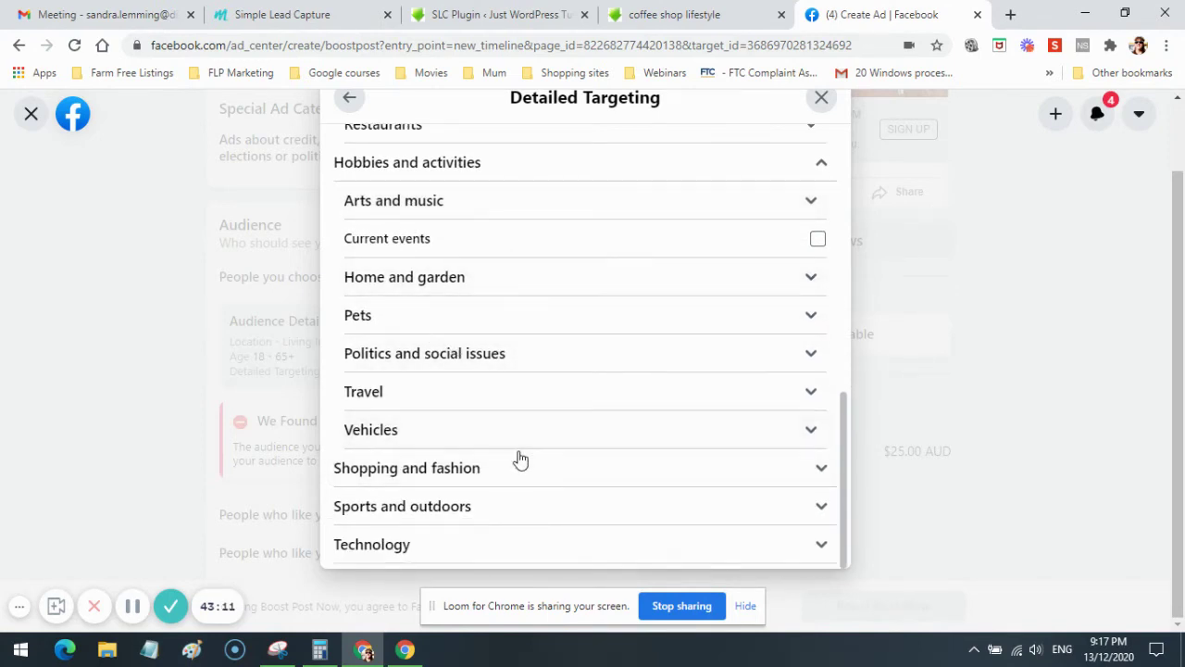
pyautogui.scroll(2, 520, 459)
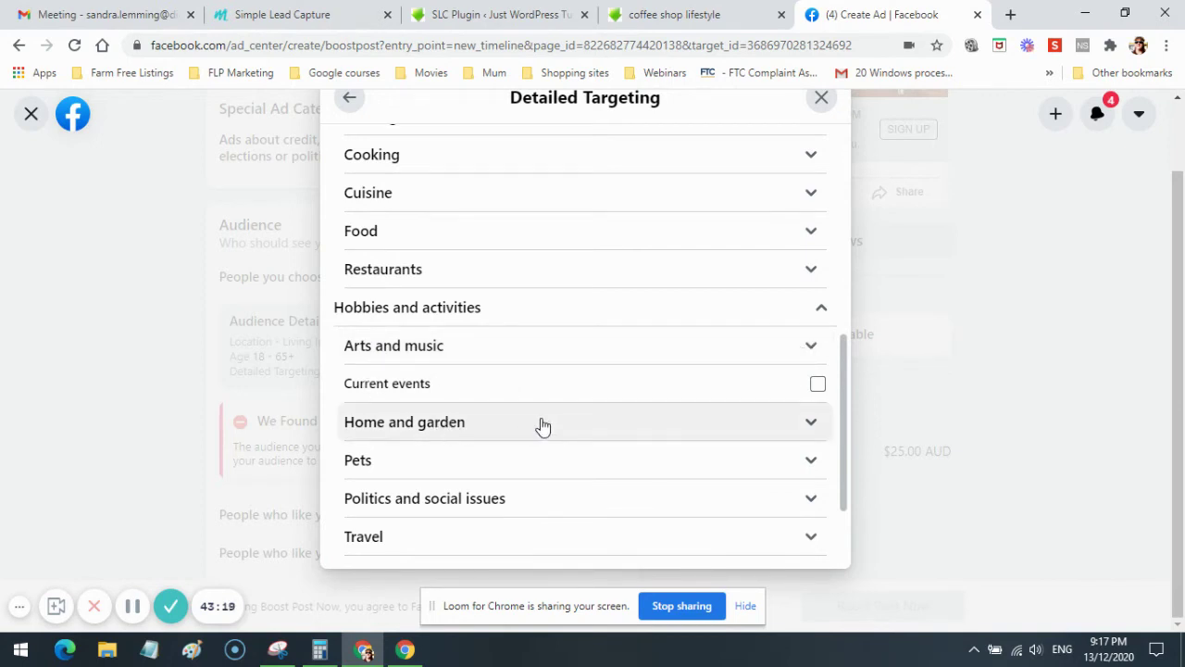
pyautogui.scroll(-2, 662, 400)
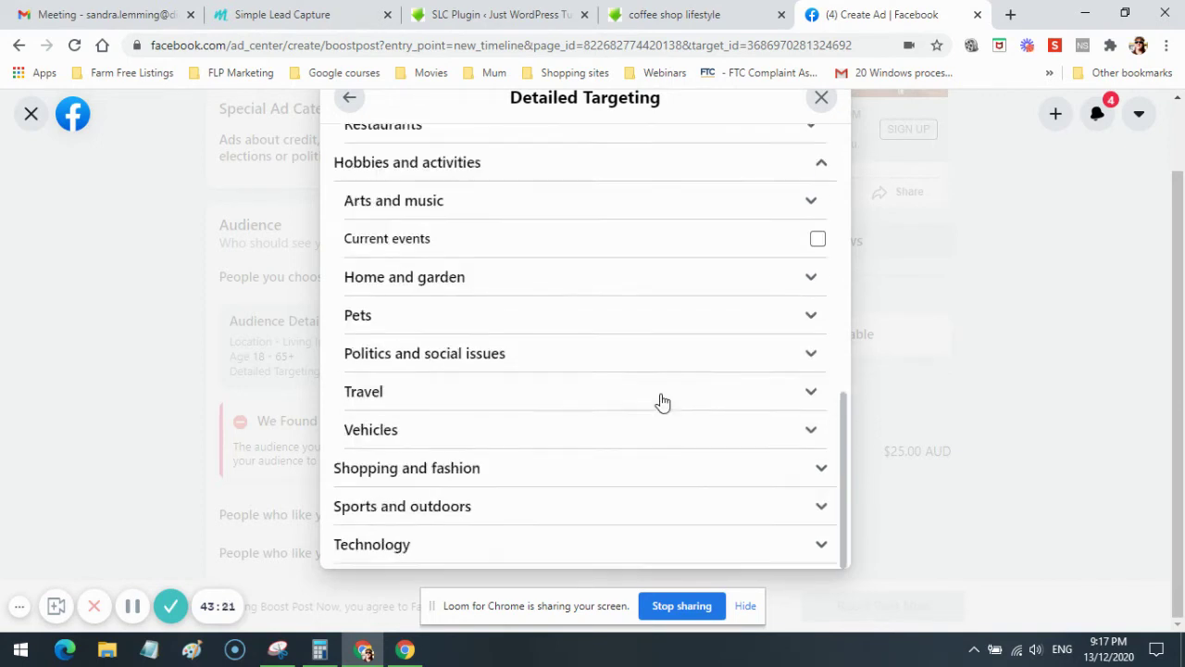
pyautogui.click(813, 205)
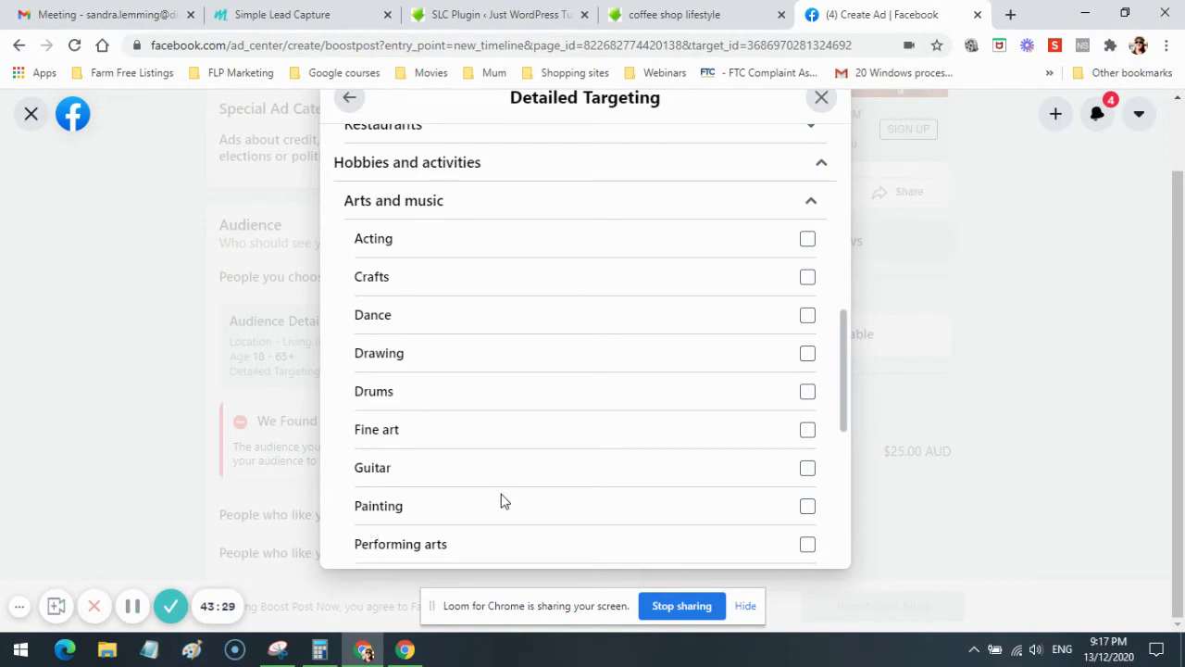
pyautogui.scroll(-3, 500, 501)
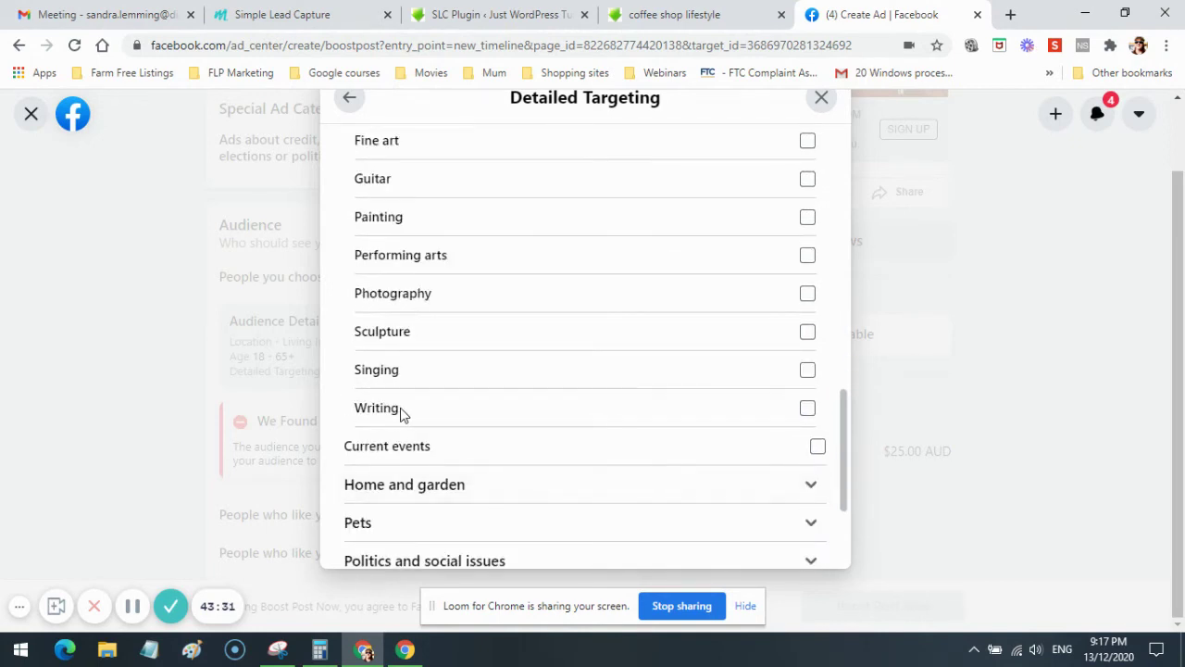
pyautogui.click(806, 409)
# Add the interest Vacations from the Travel group under Hobbies and activities.
pyautogui.scroll(-2, 604, 355)
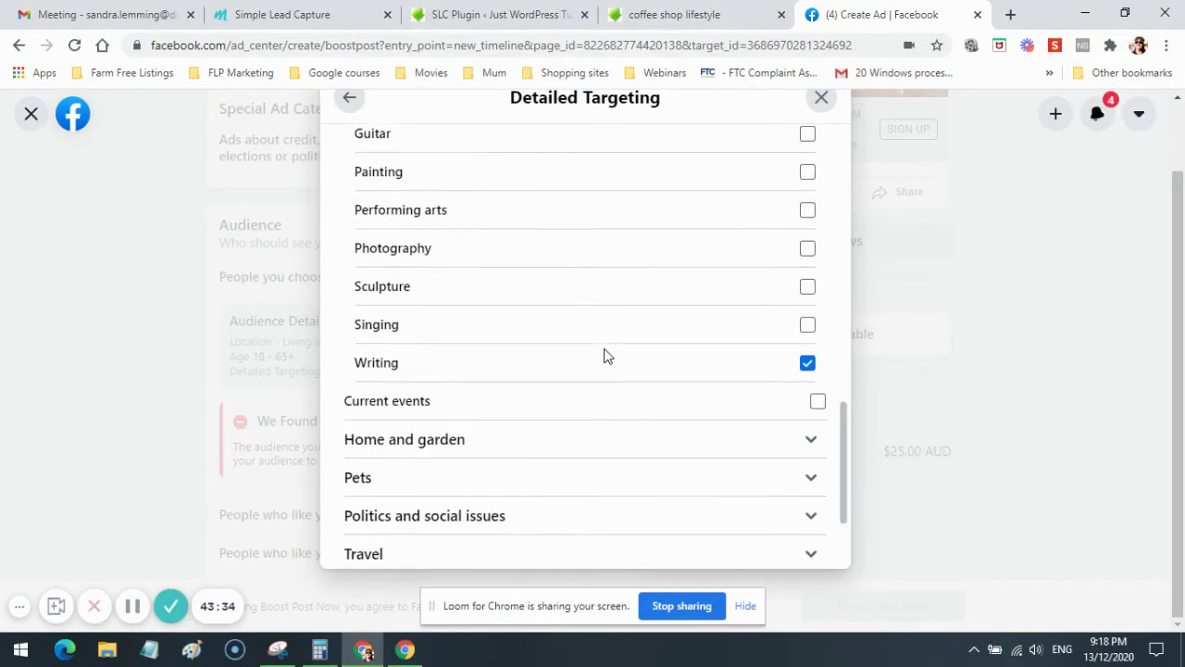
pyautogui.scroll(-1, 606, 356)
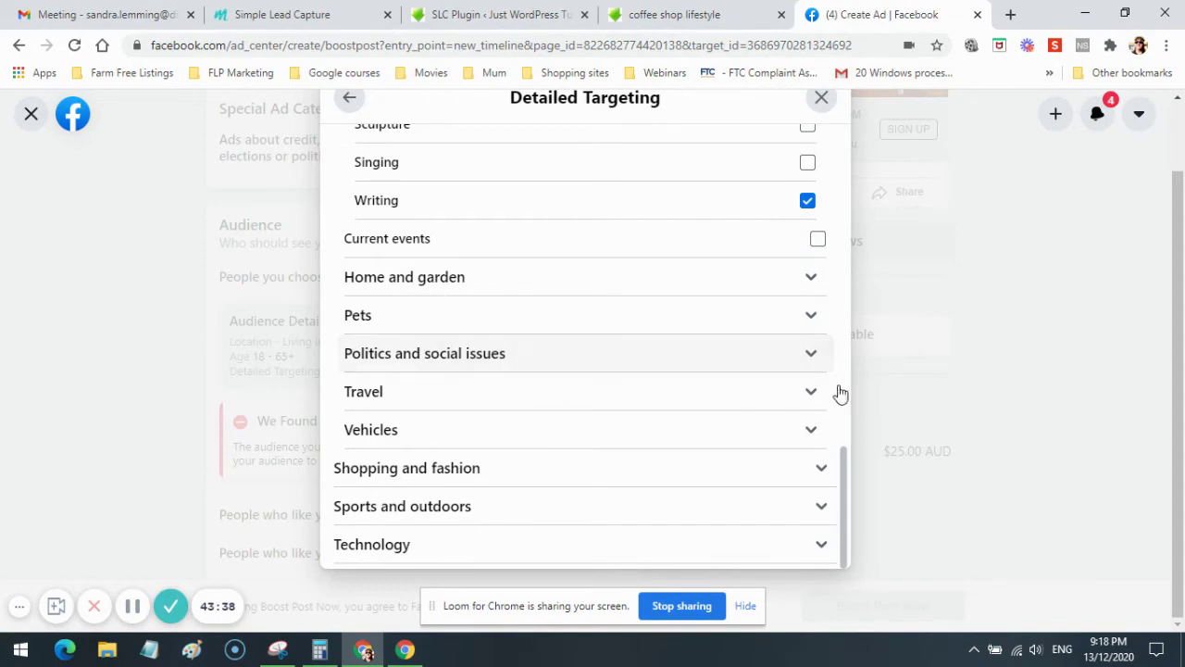
pyautogui.click(811, 398)
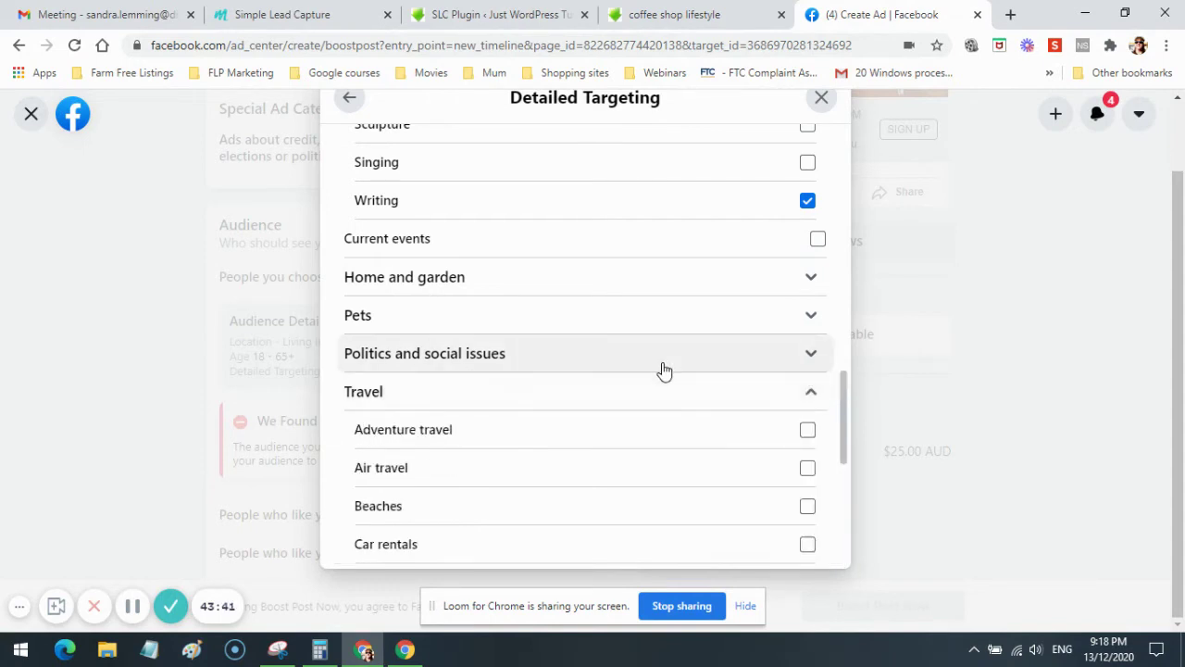
pyautogui.scroll(-2, 661, 370)
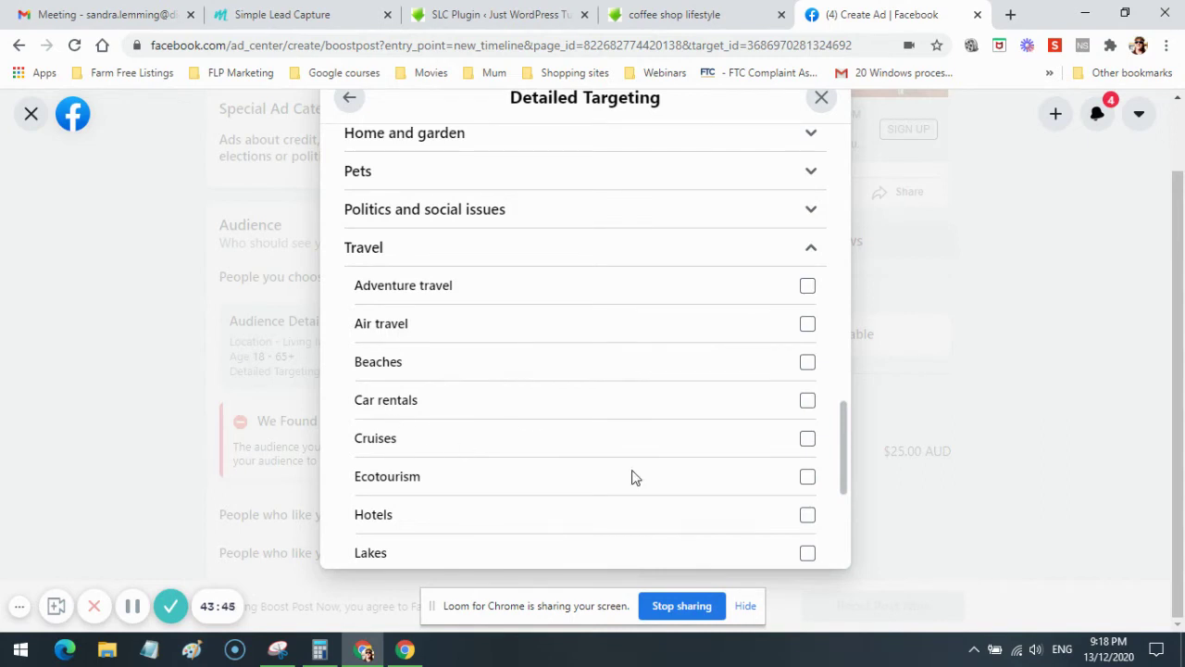
pyautogui.scroll(-2, 636, 478)
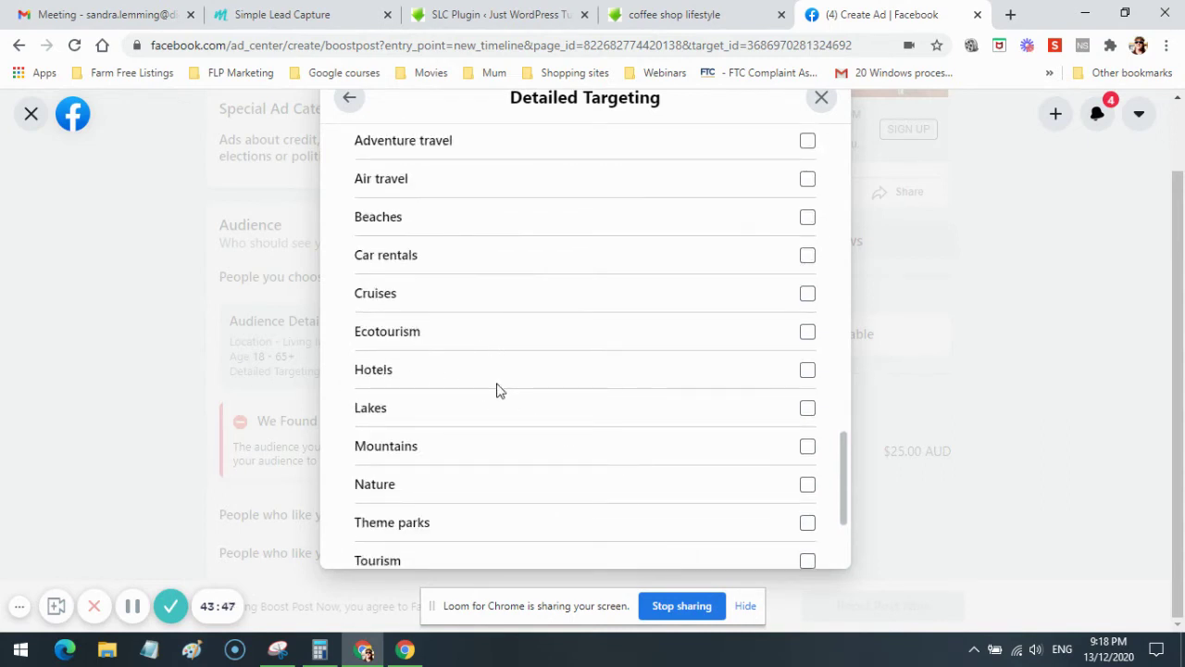
pyautogui.scroll(-2, 511, 467)
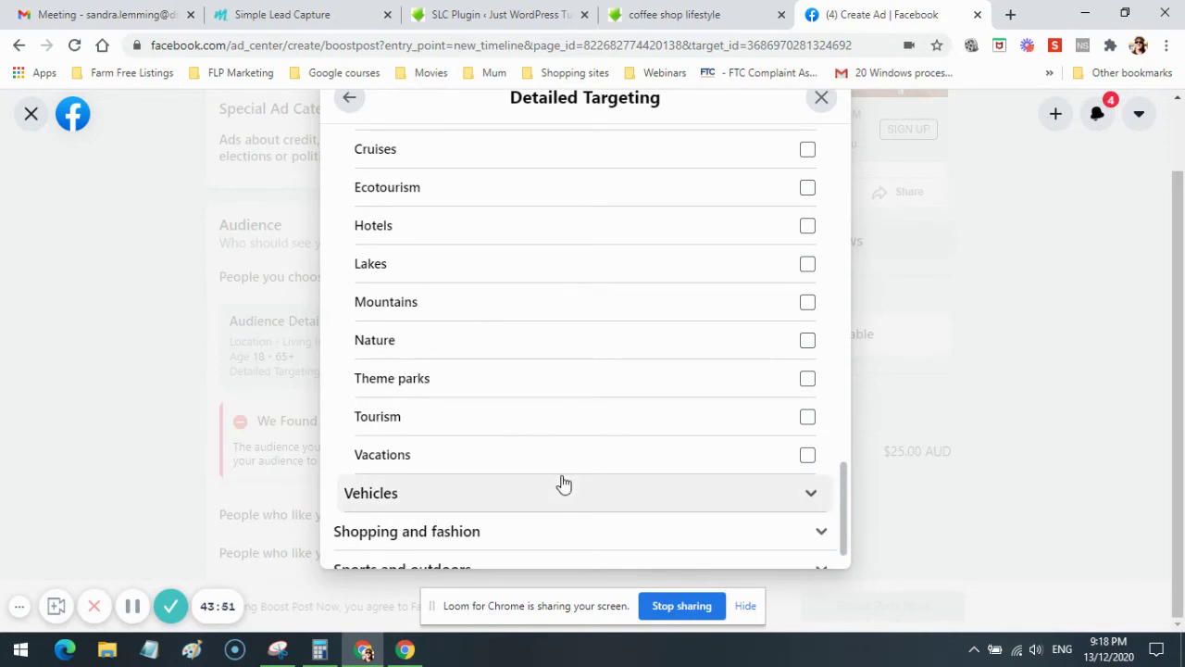
pyautogui.click(805, 456)
# Collapse the Arts and music and Food and drink groups and review the interests selected for the audience.
pyautogui.scroll(-1, 619, 404)
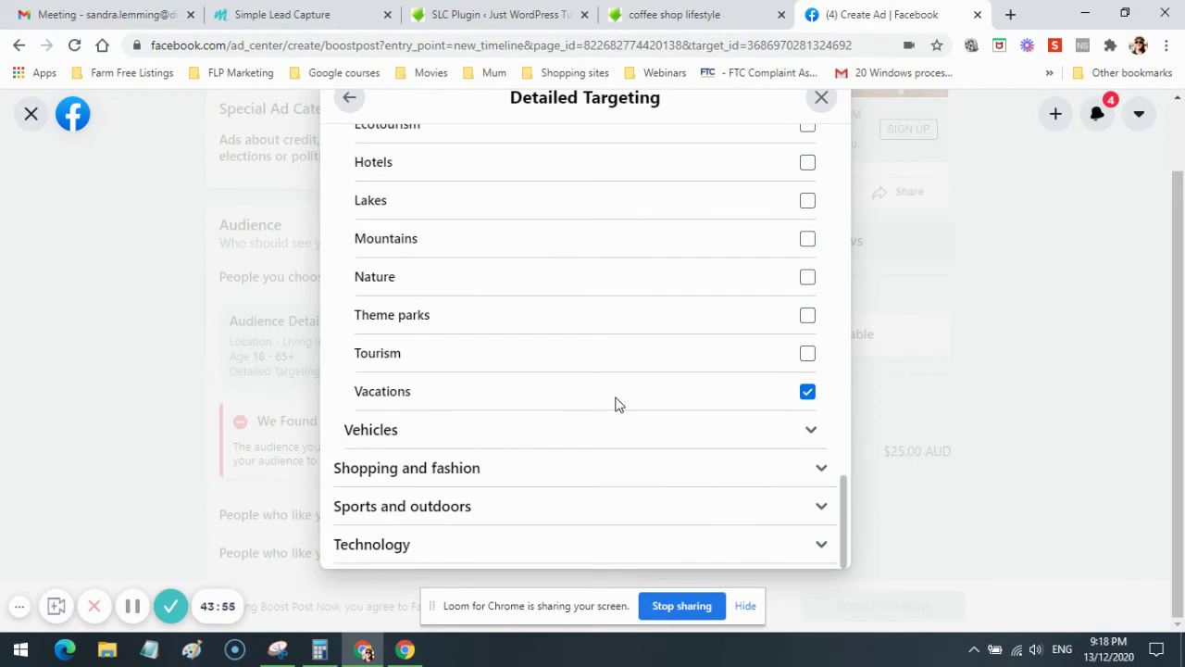
pyautogui.scroll(5, 688, 464)
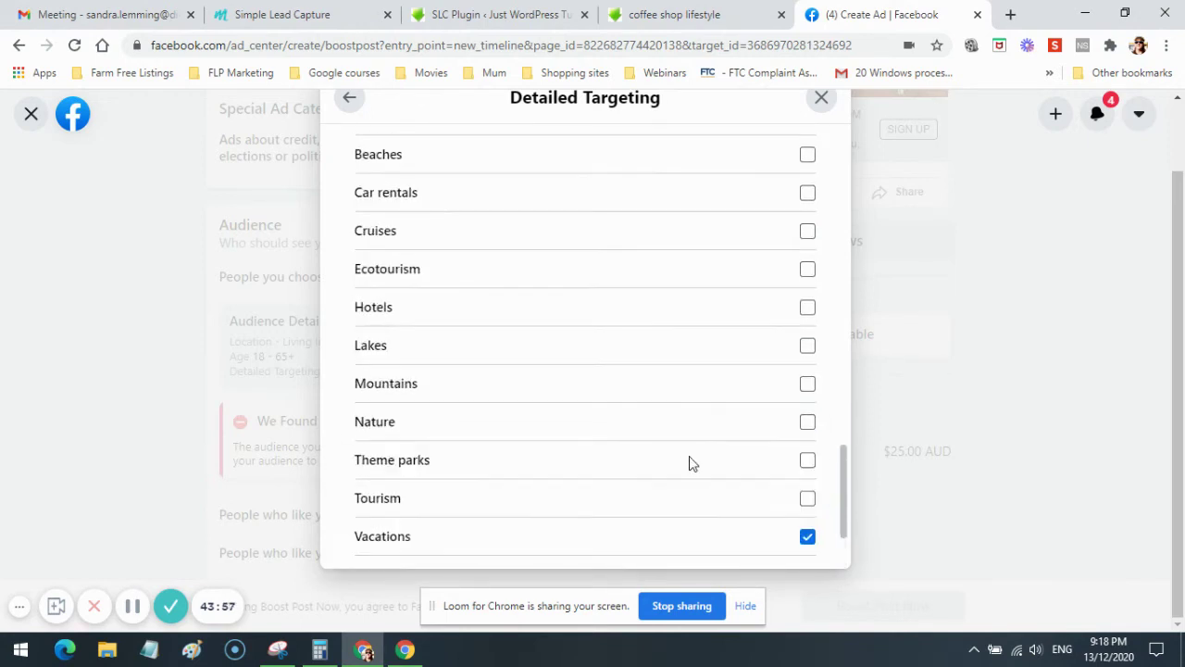
pyautogui.scroll(10, 689, 464)
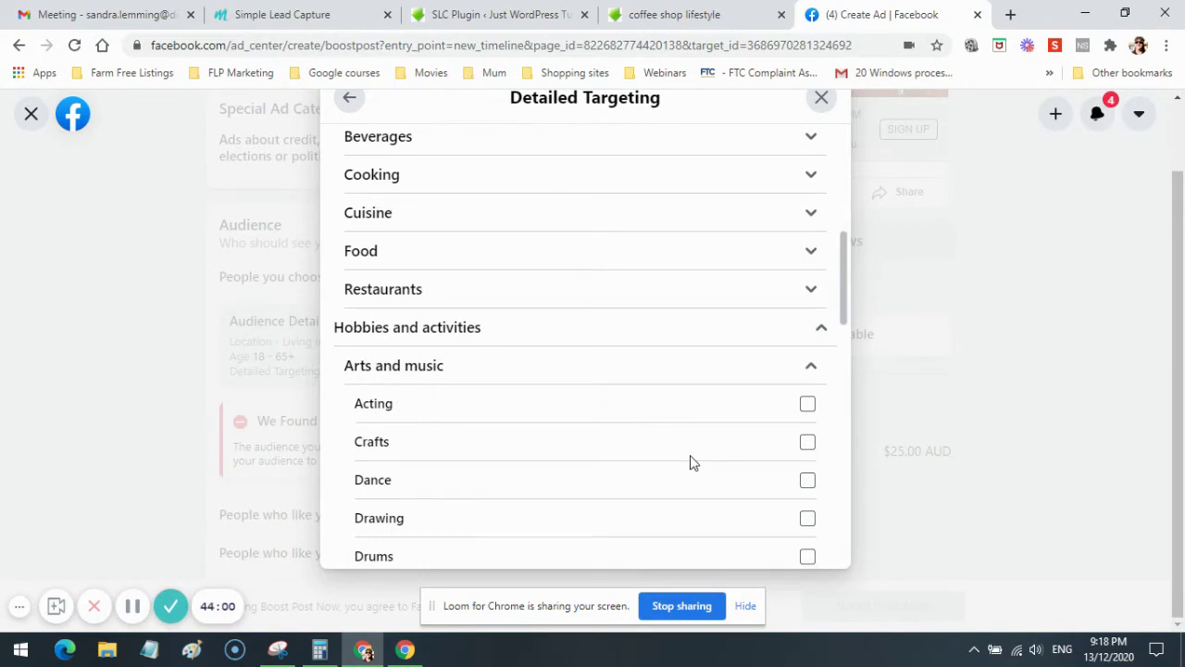
pyautogui.click(811, 368)
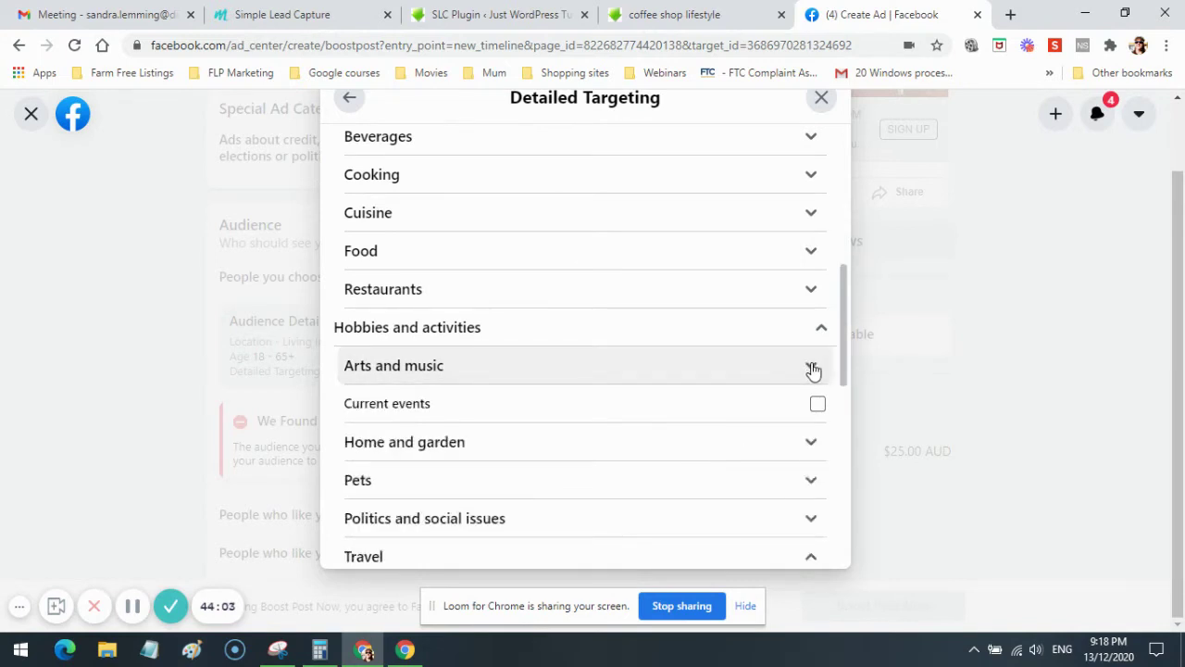
pyautogui.scroll(3, 685, 432)
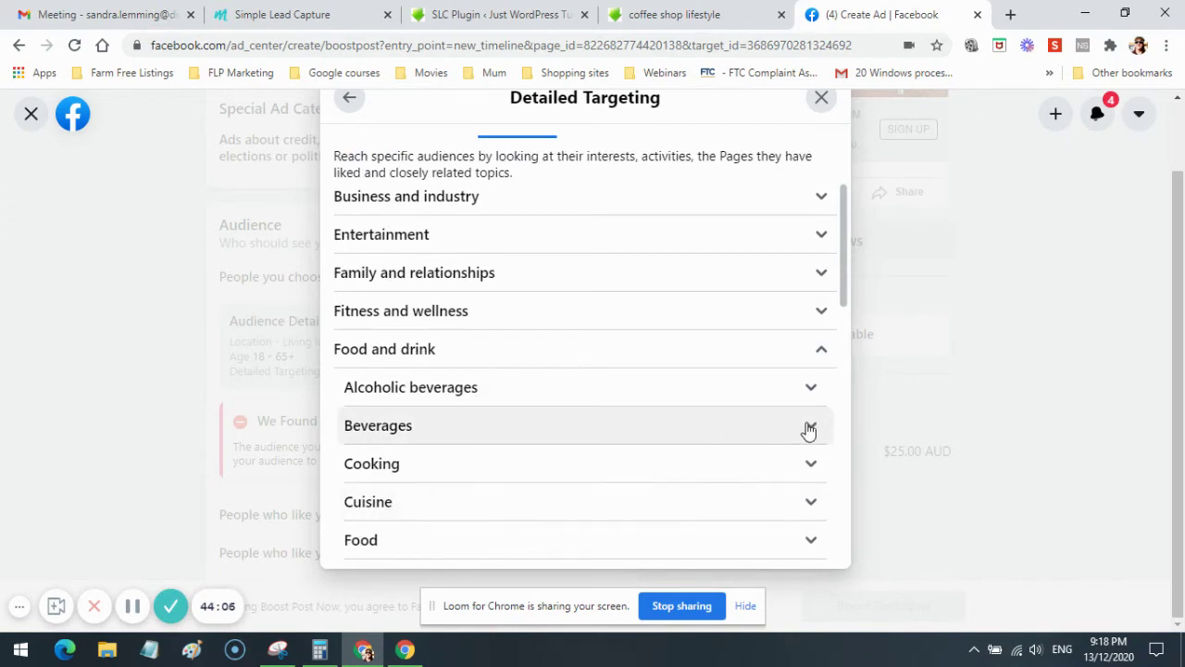
pyautogui.click(822, 351)
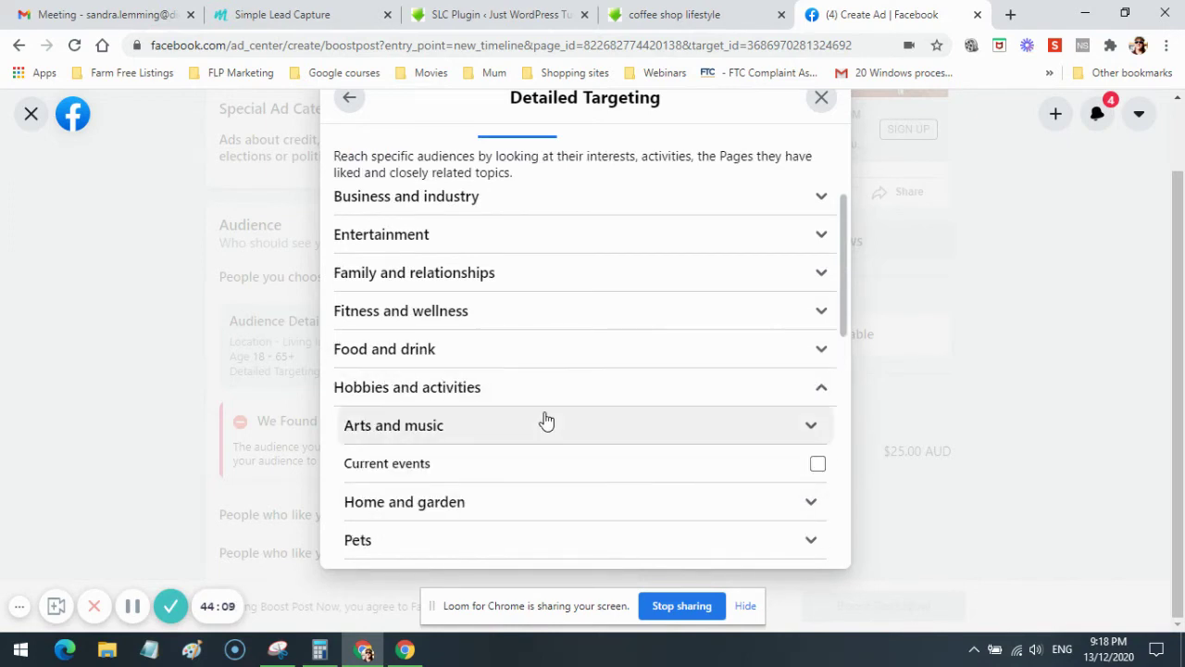
pyautogui.scroll(2, 629, 421)
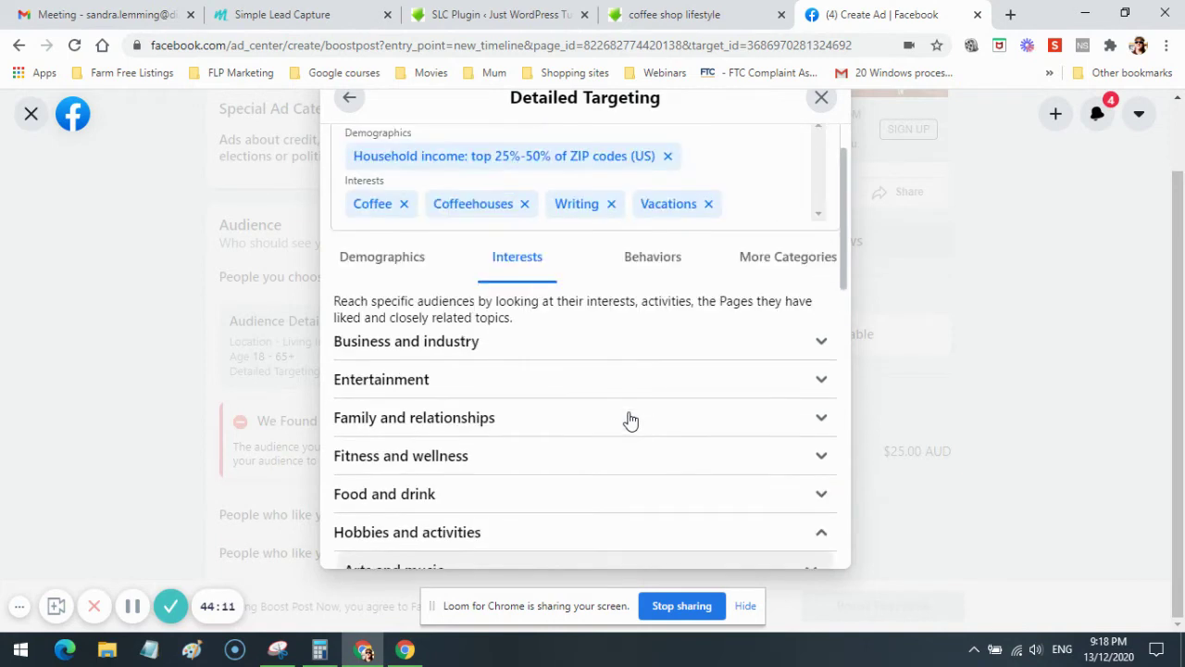
# Examine the Behaviors categories for the audience, including the Mobile Device User options by operating system and by brand.
pyautogui.click(659, 262)
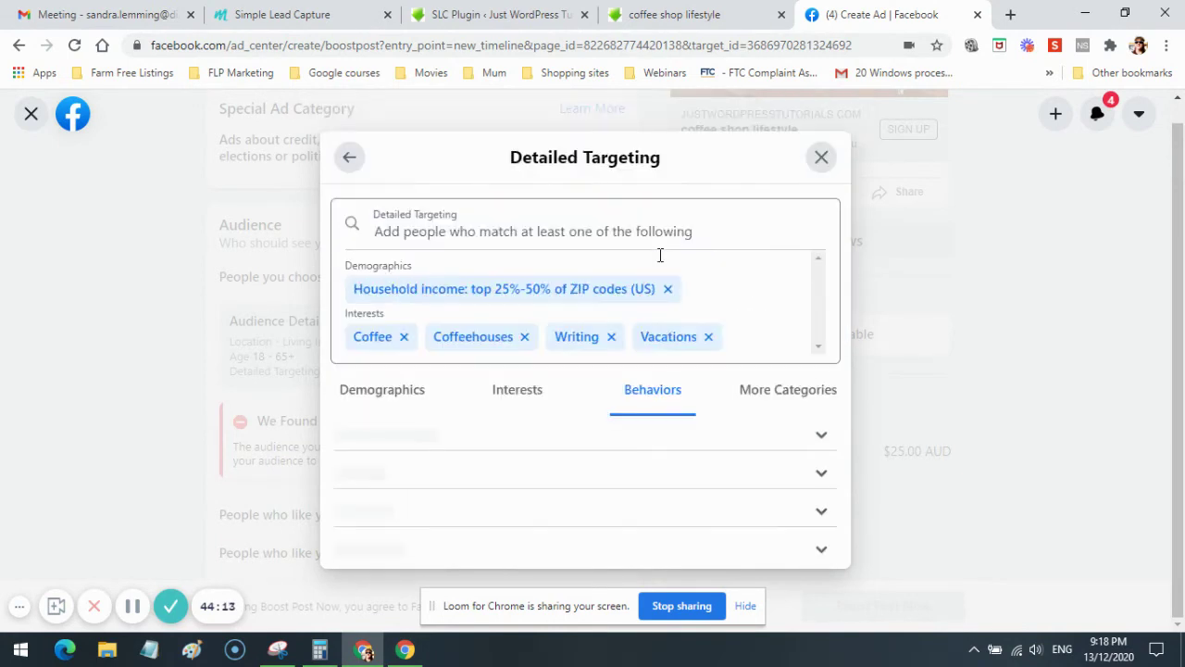
pyautogui.scroll(-2, 694, 440)
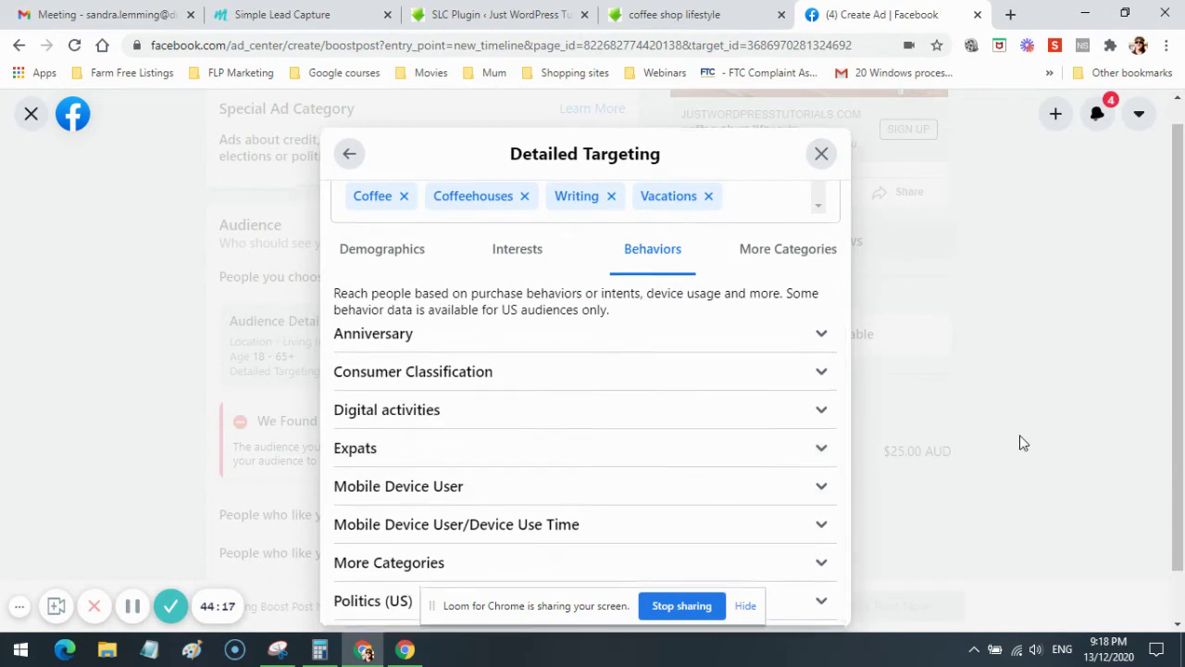
pyautogui.scroll(-1, 1019, 435)
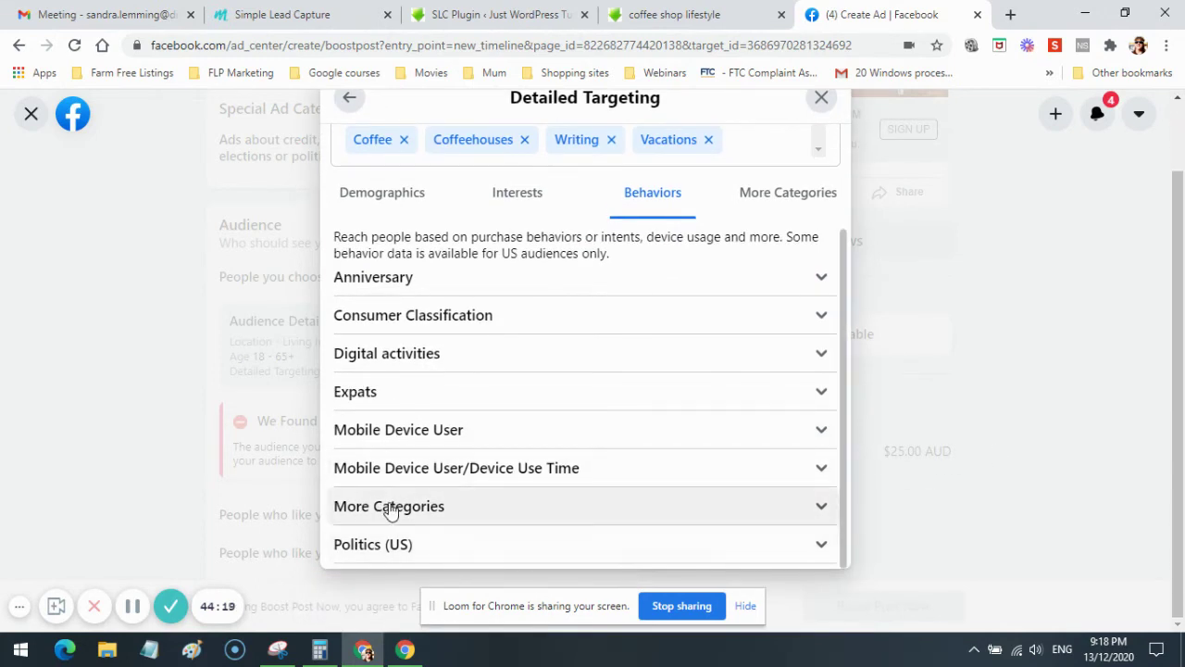
pyautogui.click(821, 433)
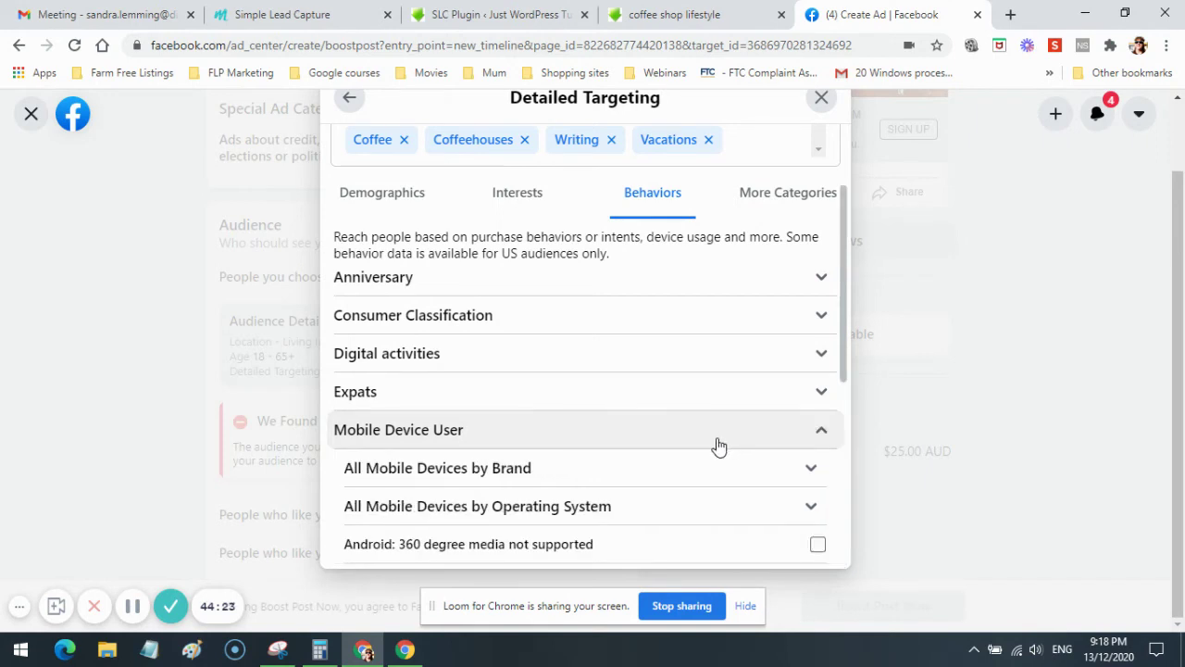
pyautogui.scroll(-2, 648, 422)
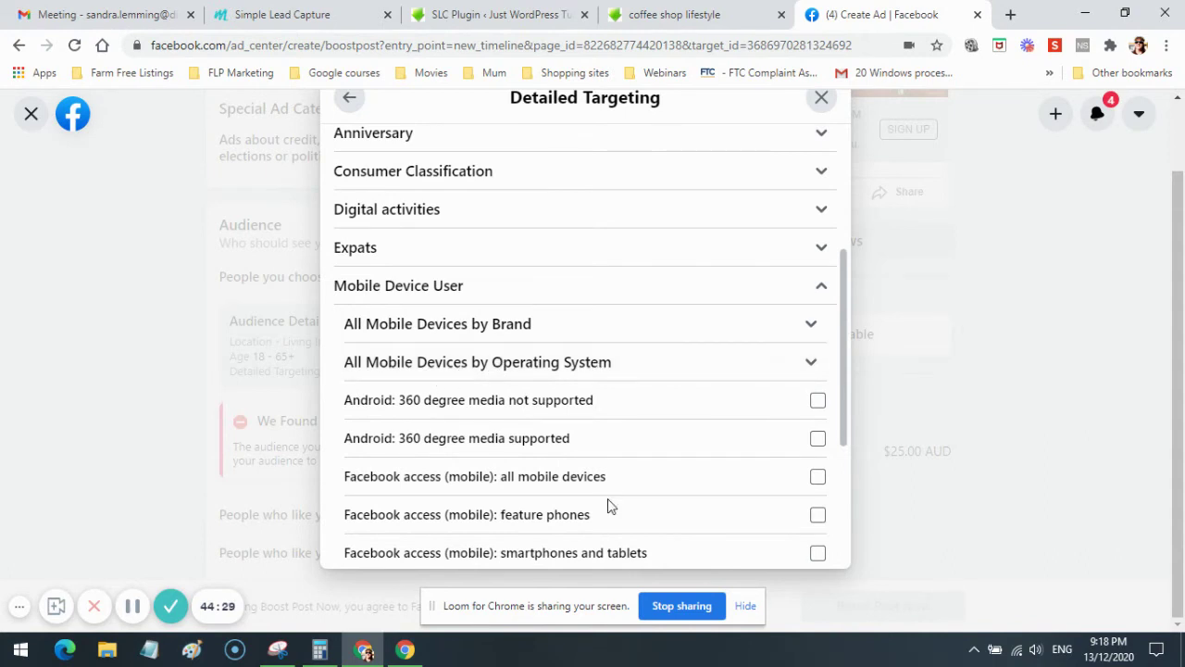
pyautogui.scroll(-3, 592, 472)
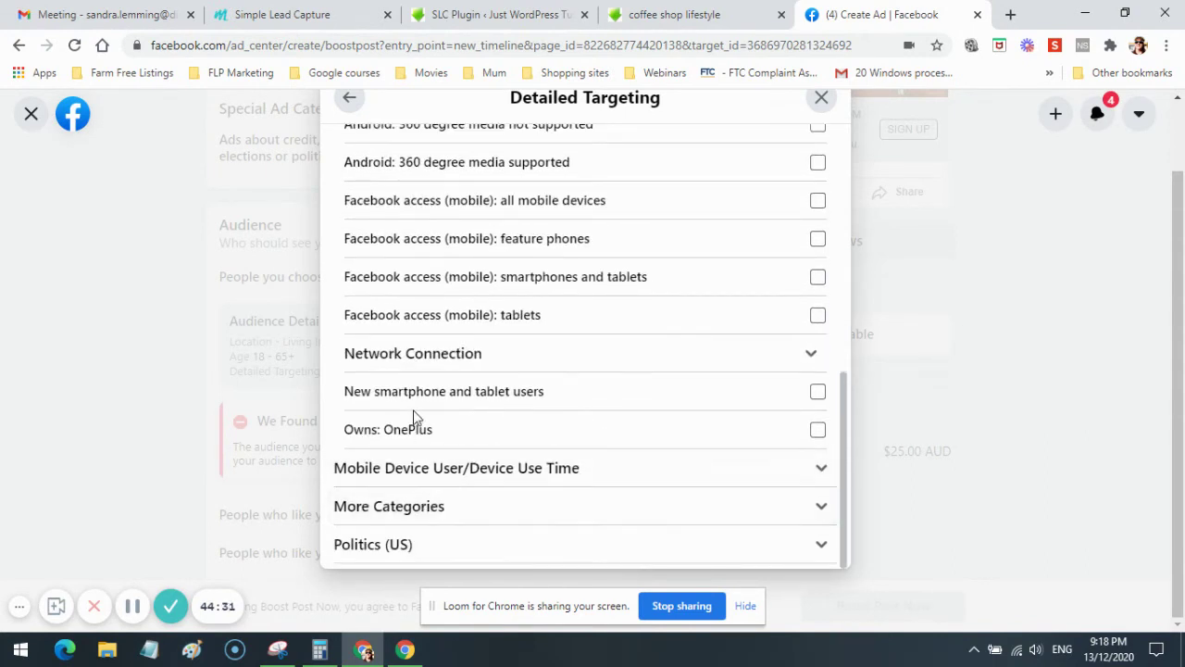
pyautogui.scroll(3, 470, 400)
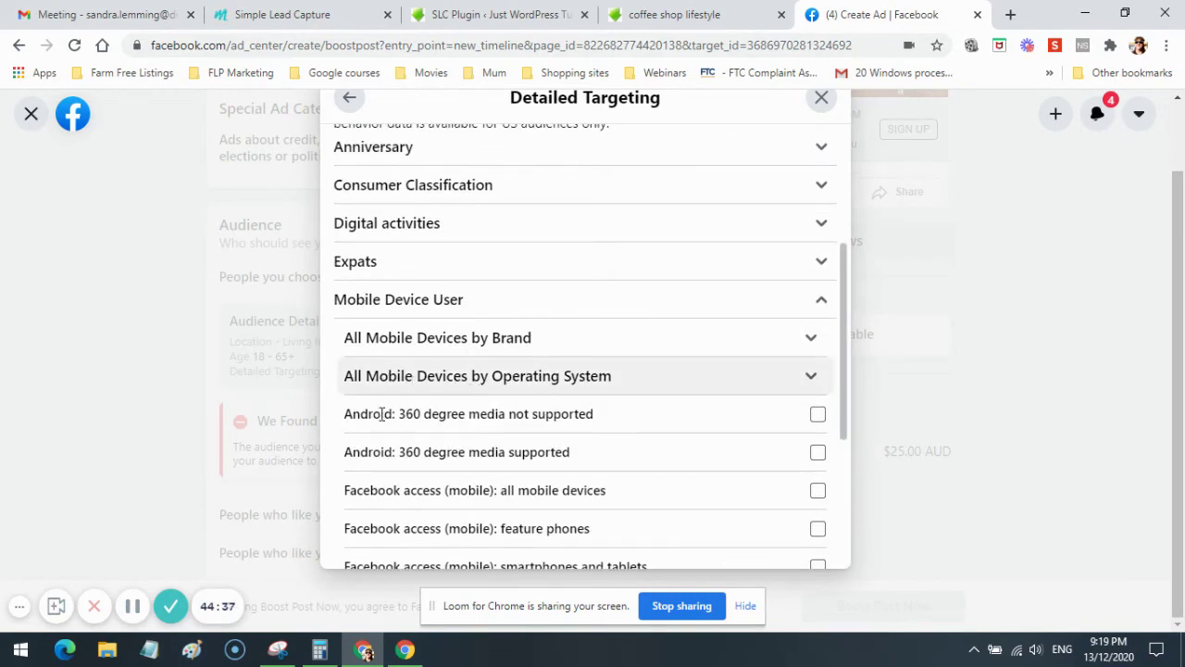
pyautogui.click(811, 377)
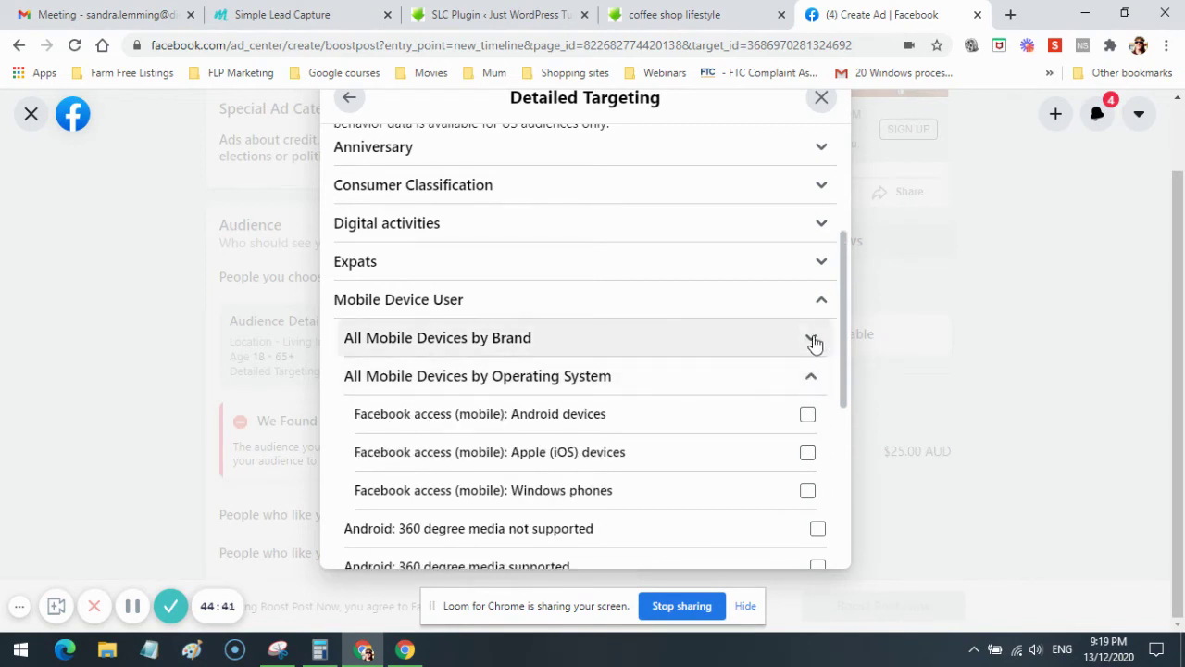
pyautogui.click(811, 340)
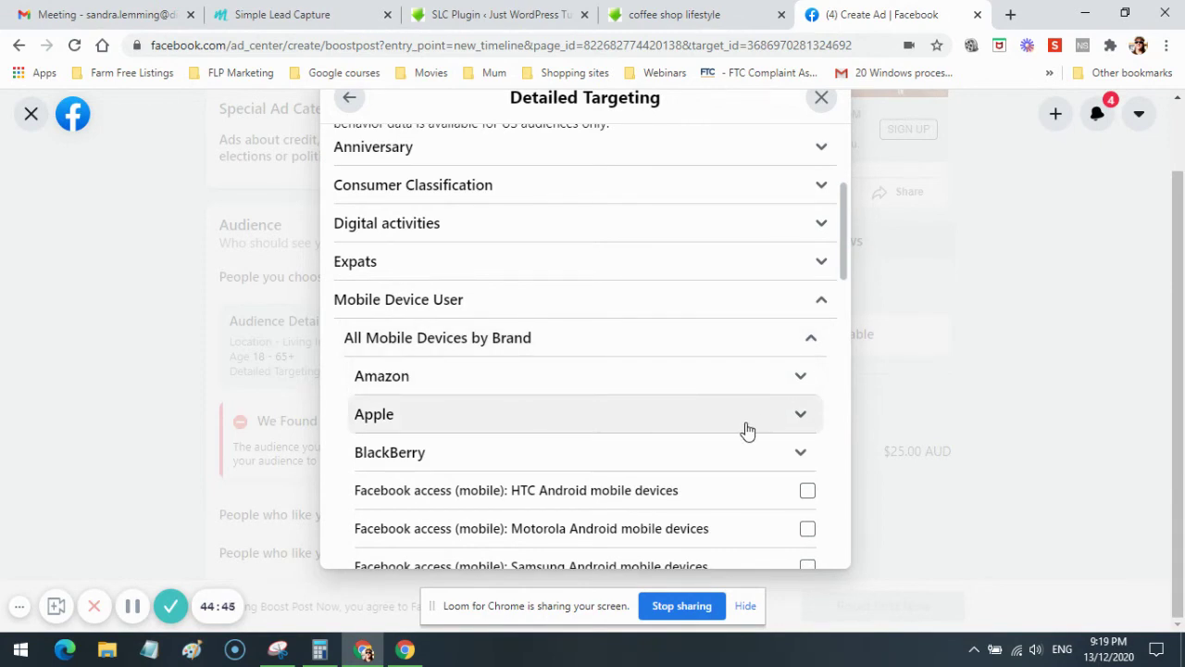
pyautogui.click(811, 341)
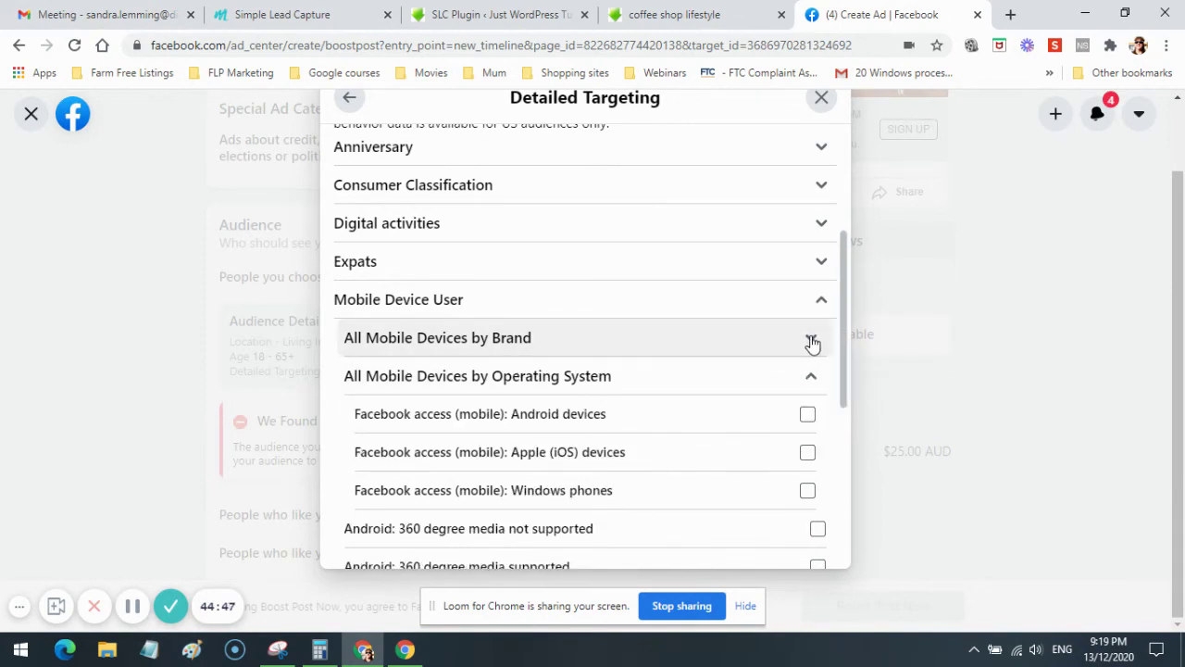
pyautogui.click(820, 301)
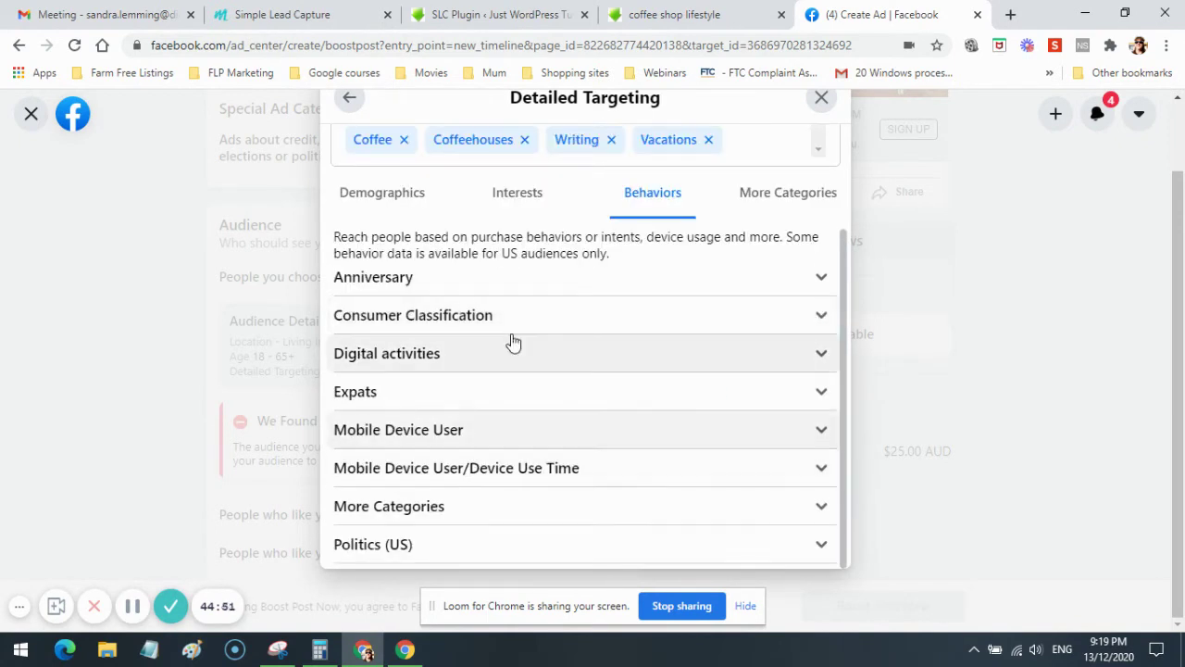
# Add the Digital activities behaviors Small business owners and People who have watched a Rewarded Video in the last 30 days.
pyautogui.click(820, 356)
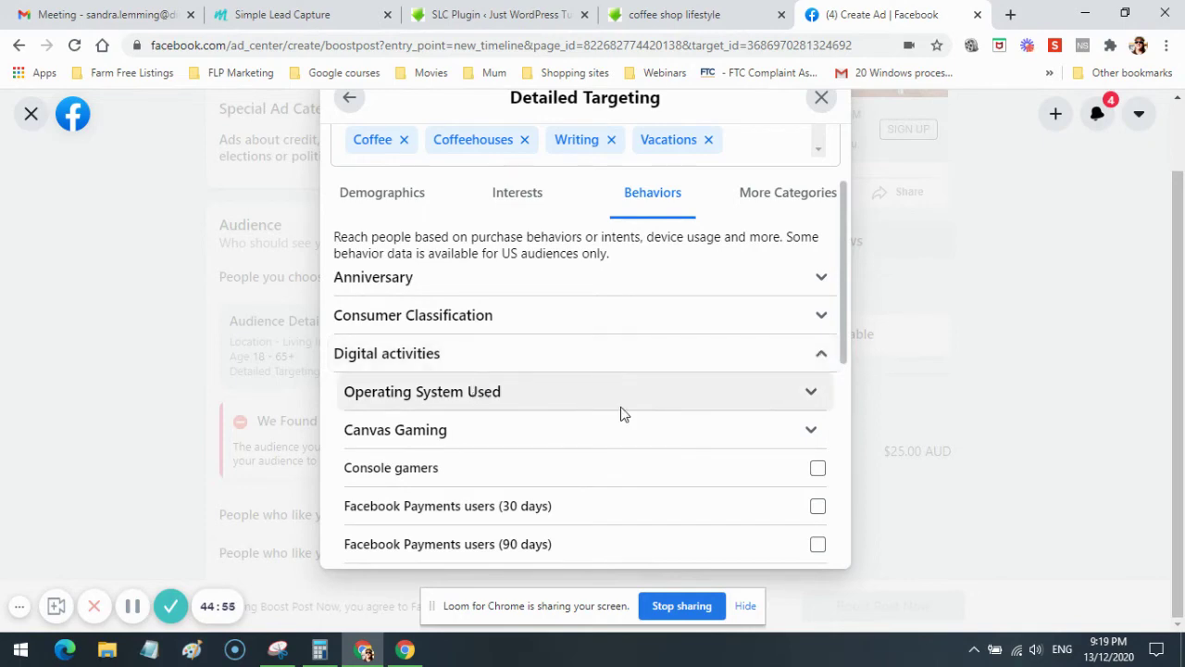
pyautogui.scroll(-2, 619, 414)
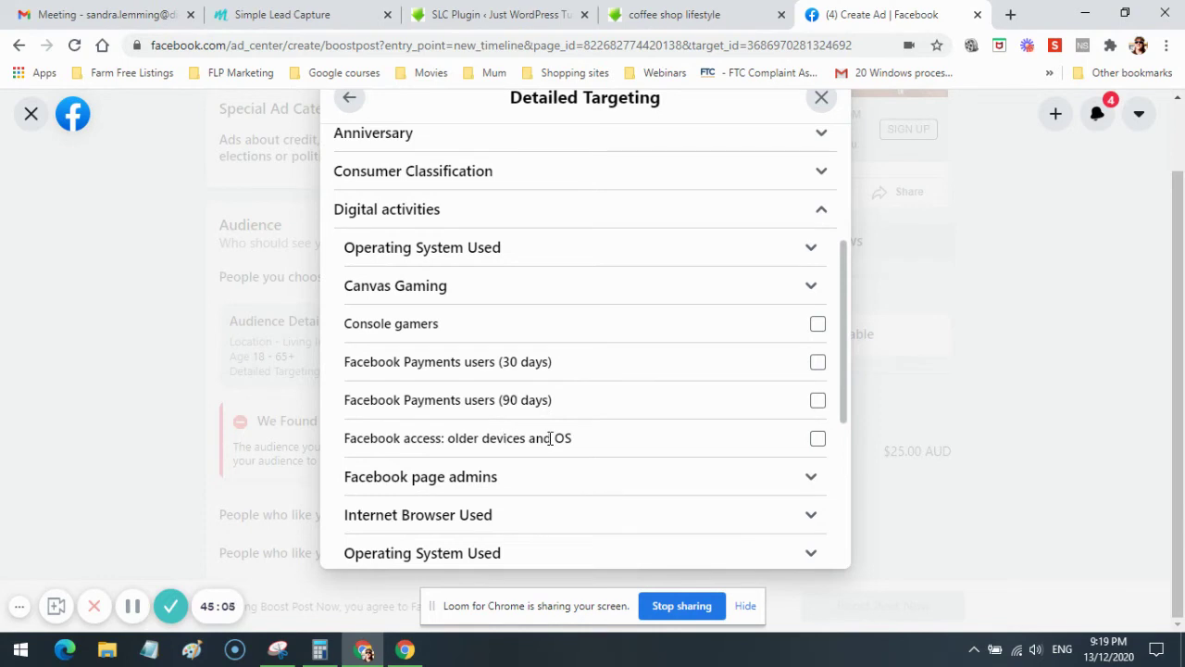
pyautogui.scroll(-3, 444, 435)
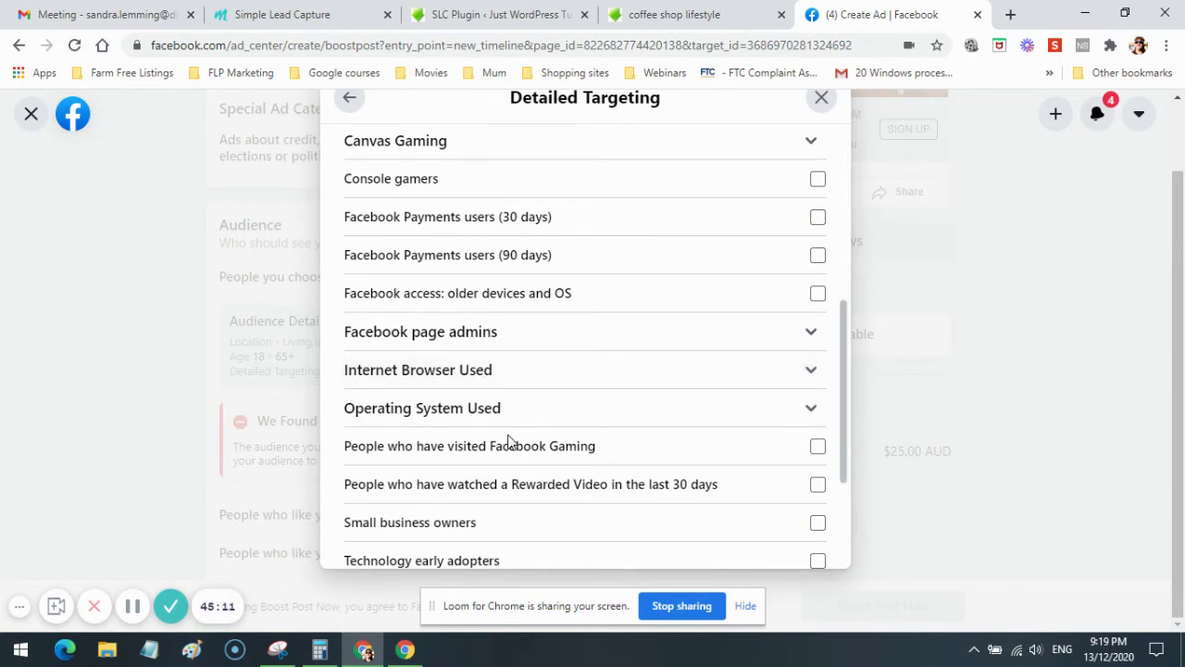
pyautogui.scroll(-4, 546, 421)
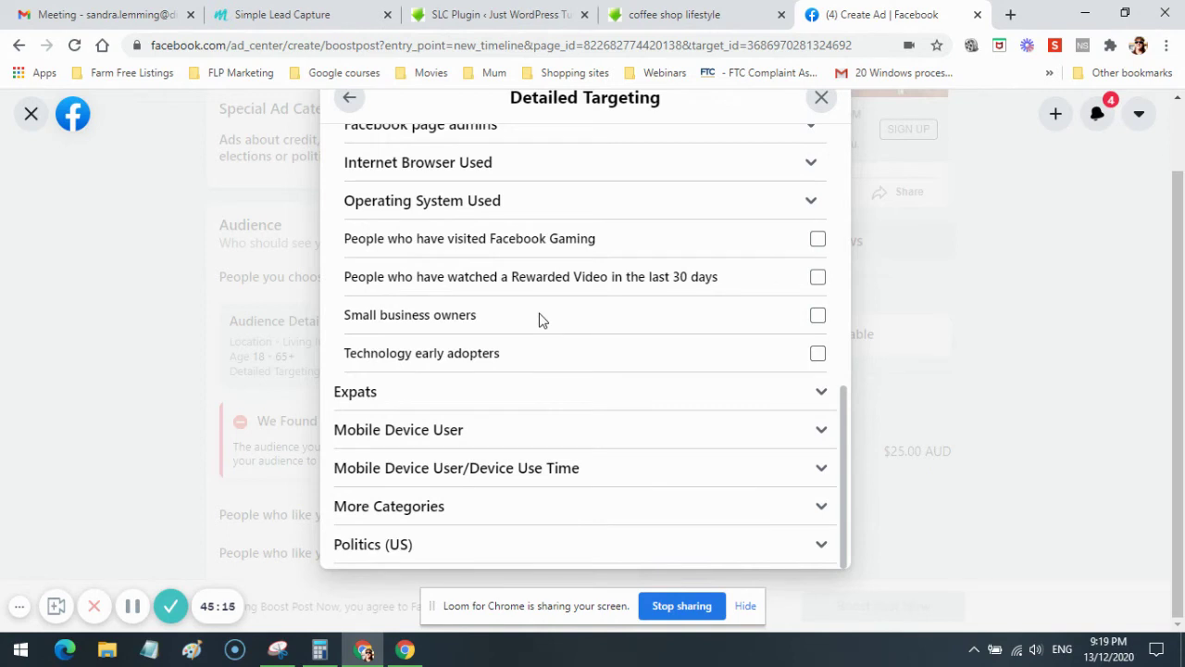
pyautogui.click(813, 317)
pyautogui.click(818, 277)
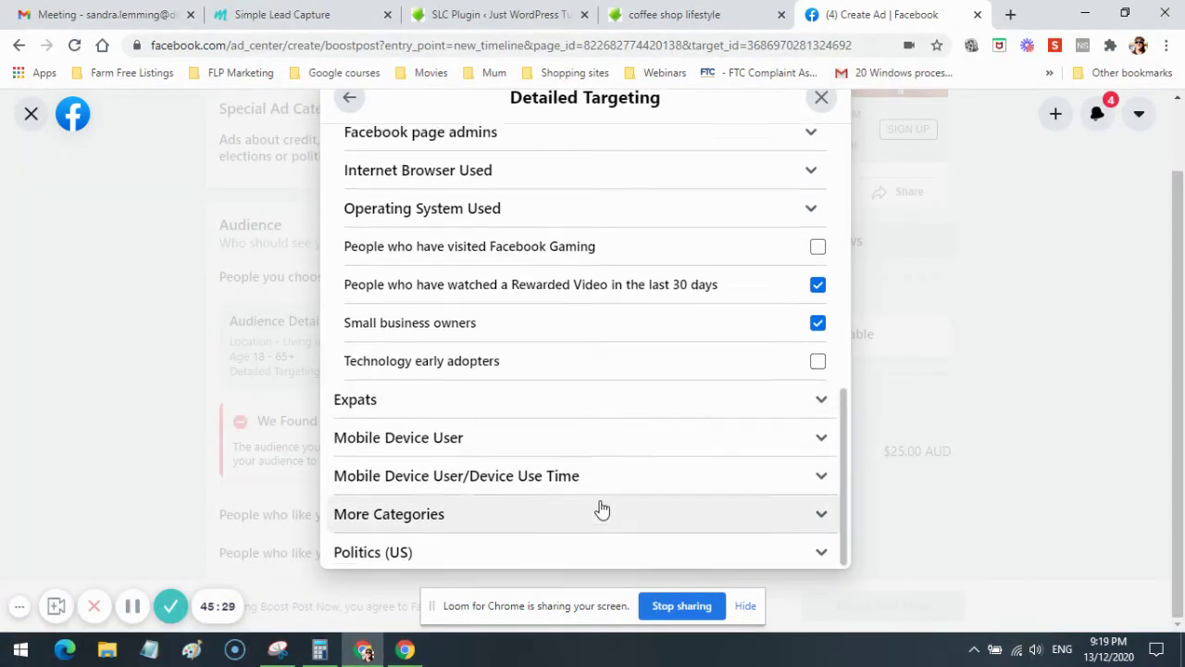
# Remove the household income top 25%-50% of ZIP codes (US) demographic under Financial and collapse the Income group.
pyautogui.scroll(10, 602, 508)
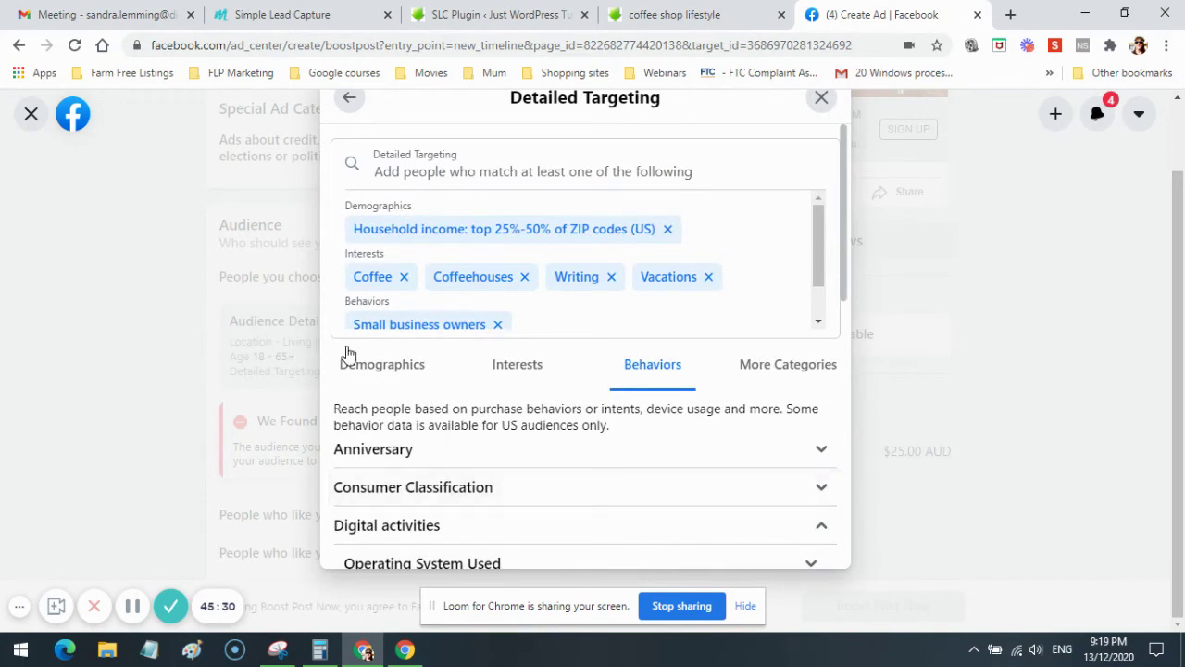
pyautogui.click(393, 371)
pyautogui.scroll(-1, 549, 394)
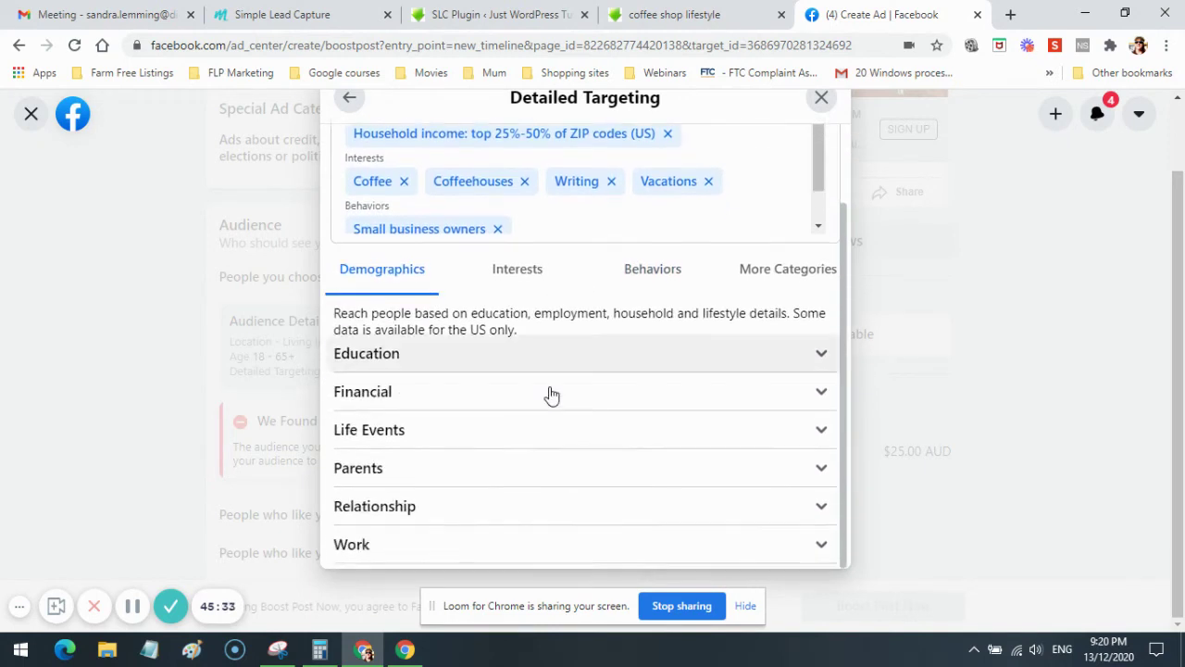
pyautogui.click(819, 392)
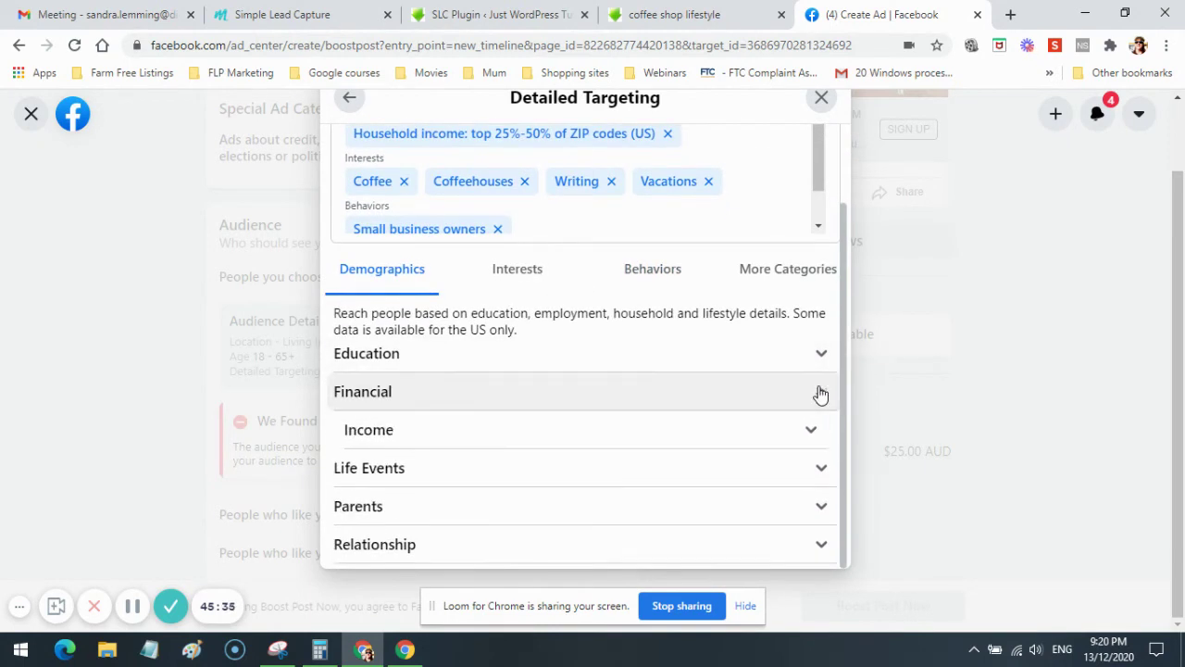
pyautogui.scroll(-1, 667, 372)
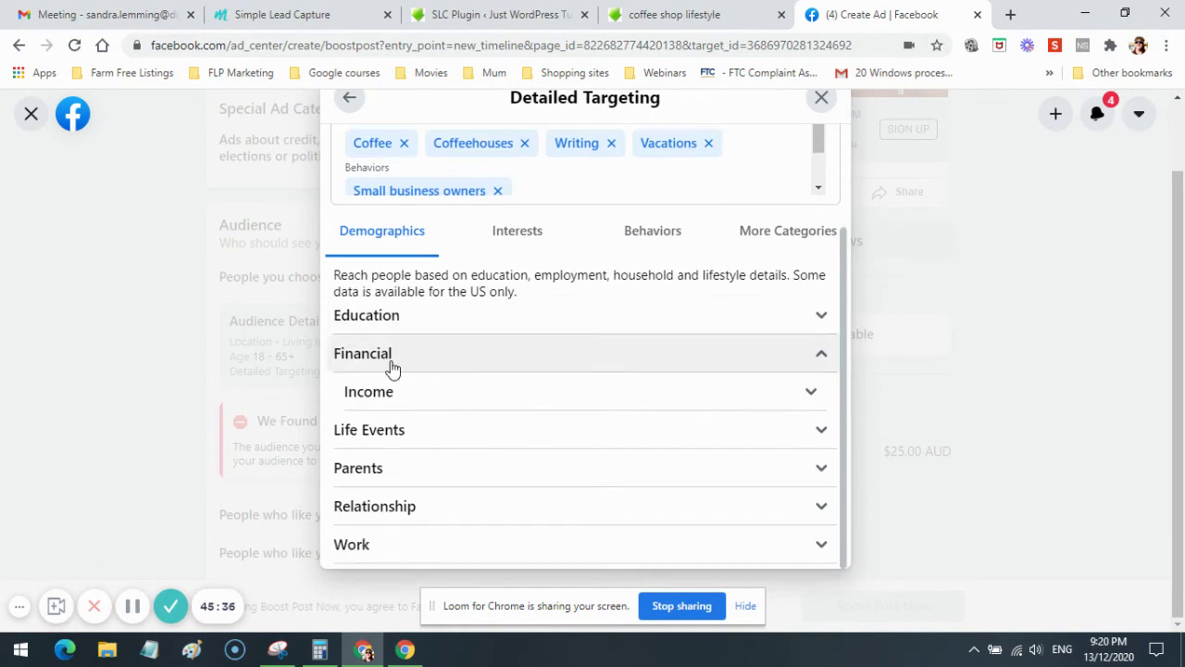
pyautogui.click(808, 395)
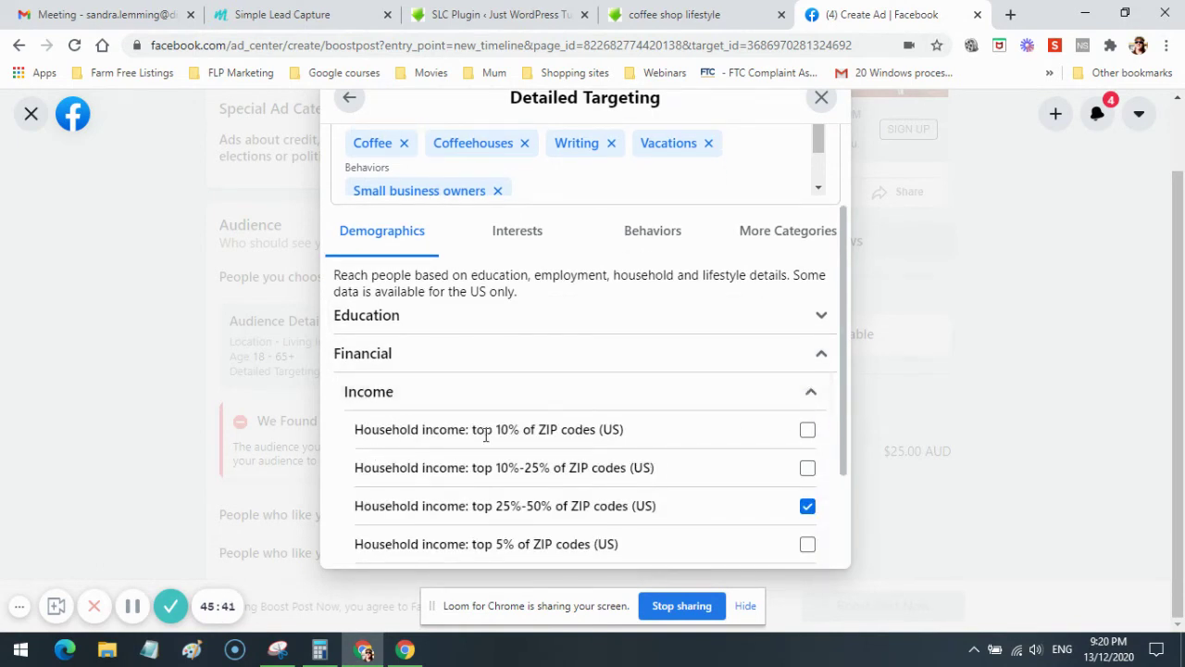
pyautogui.scroll(-3, 619, 500)
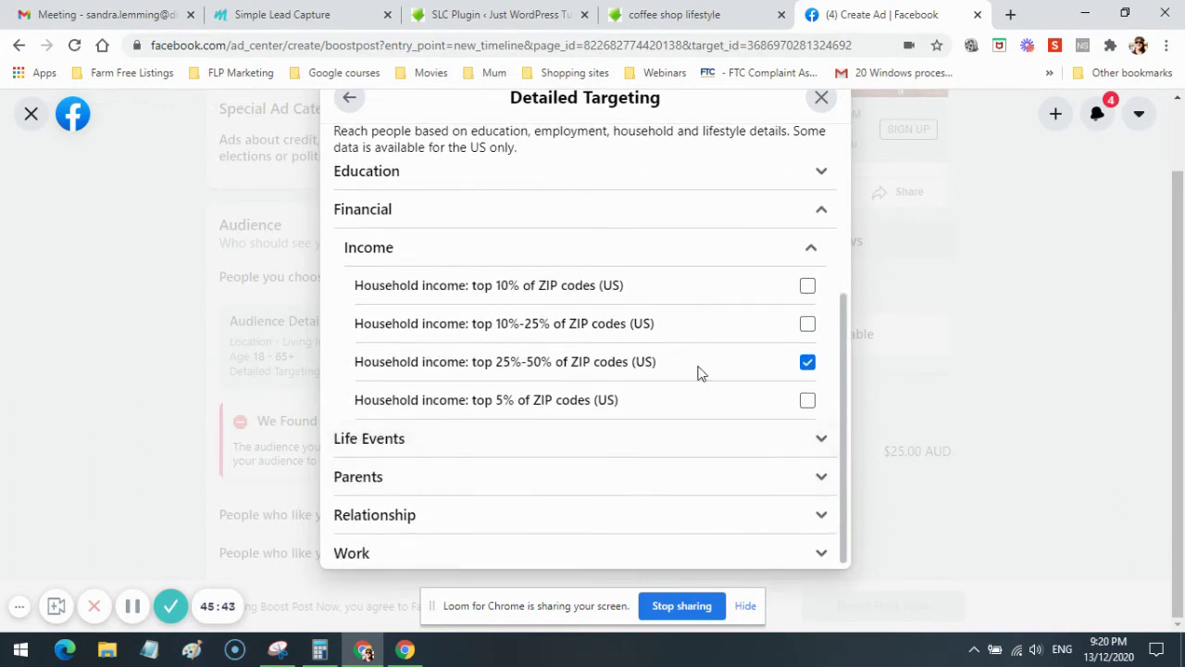
pyautogui.click(806, 363)
pyautogui.click(810, 248)
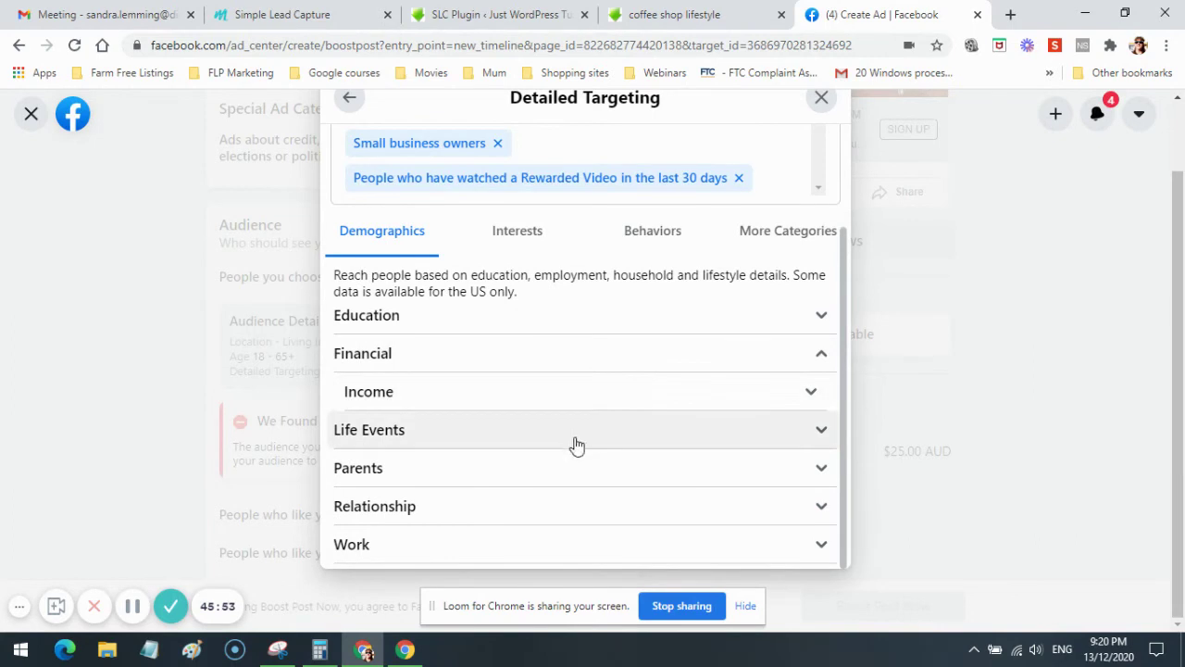
# Add the Work industries Arts, Entertainment, Sports and Media and Business and Finance to the audience demographics.
pyautogui.click(824, 432)
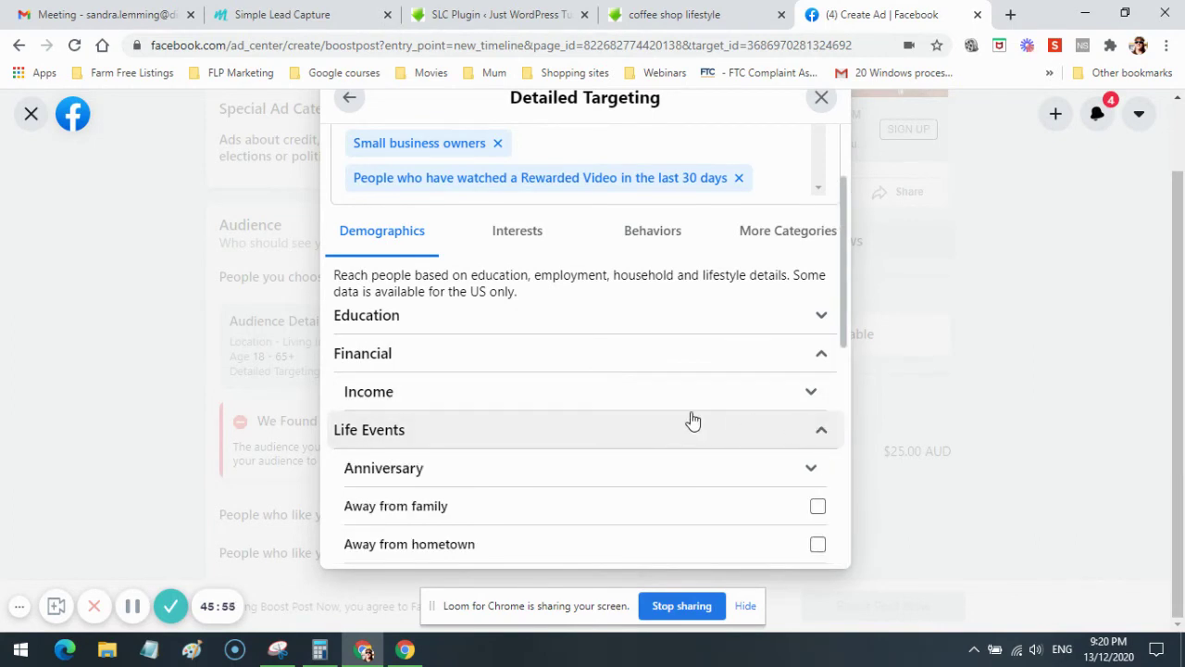
pyautogui.scroll(-2, 690, 417)
pyautogui.scroll(-5, 521, 385)
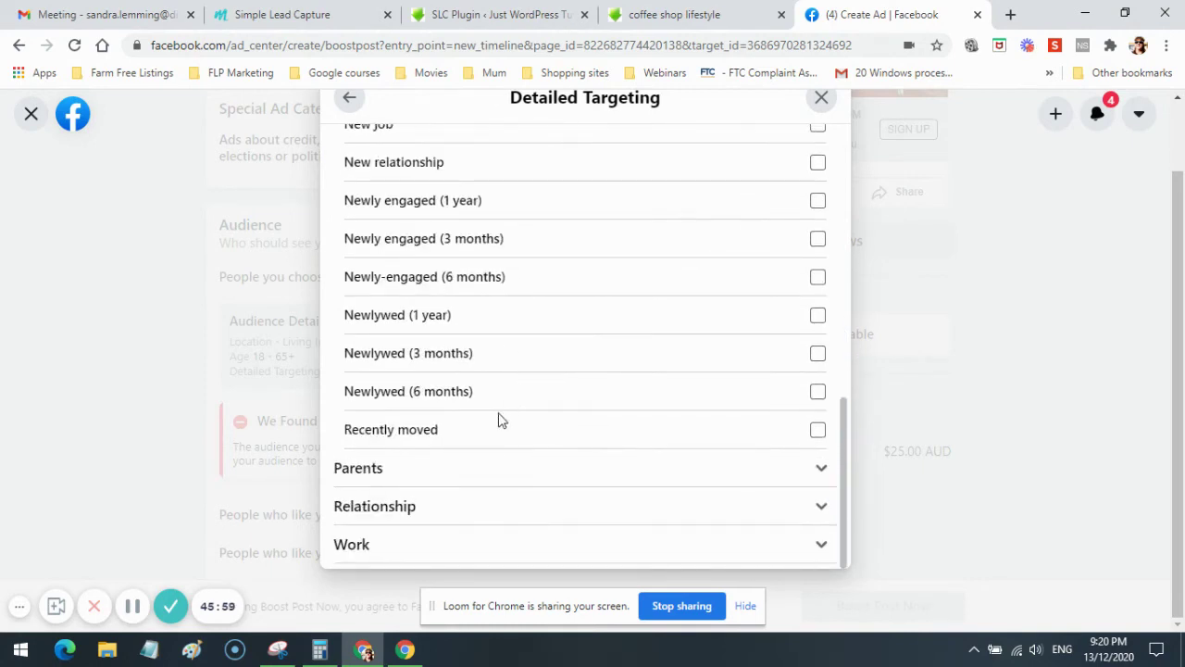
pyautogui.click(822, 546)
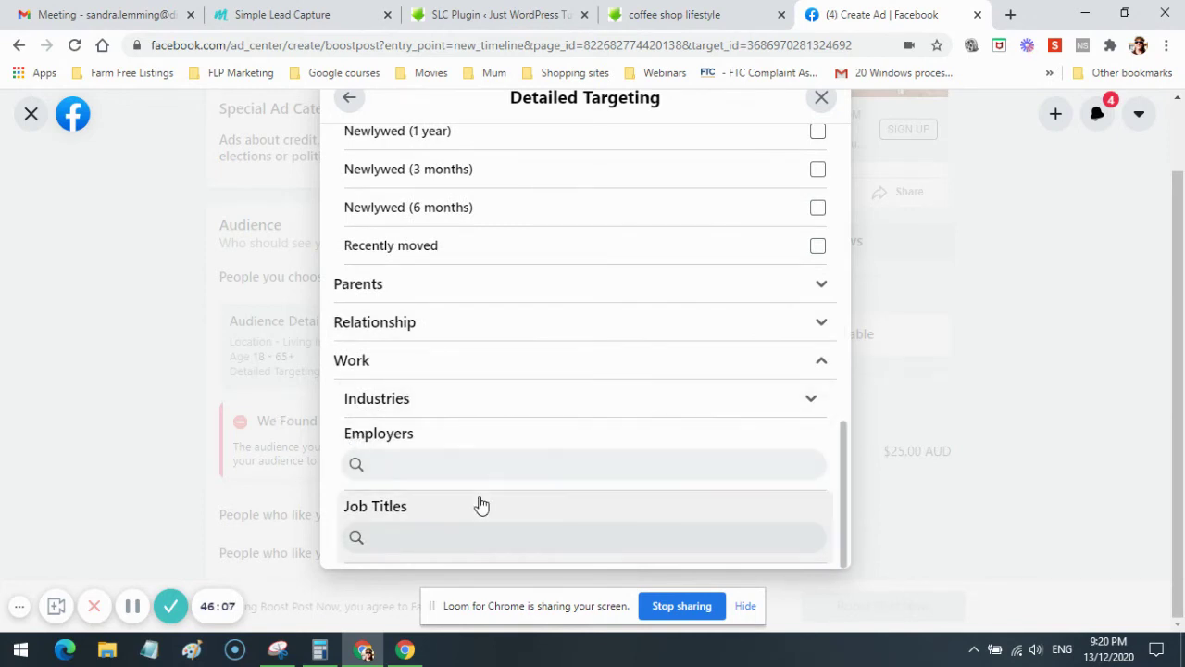
pyautogui.click(811, 403)
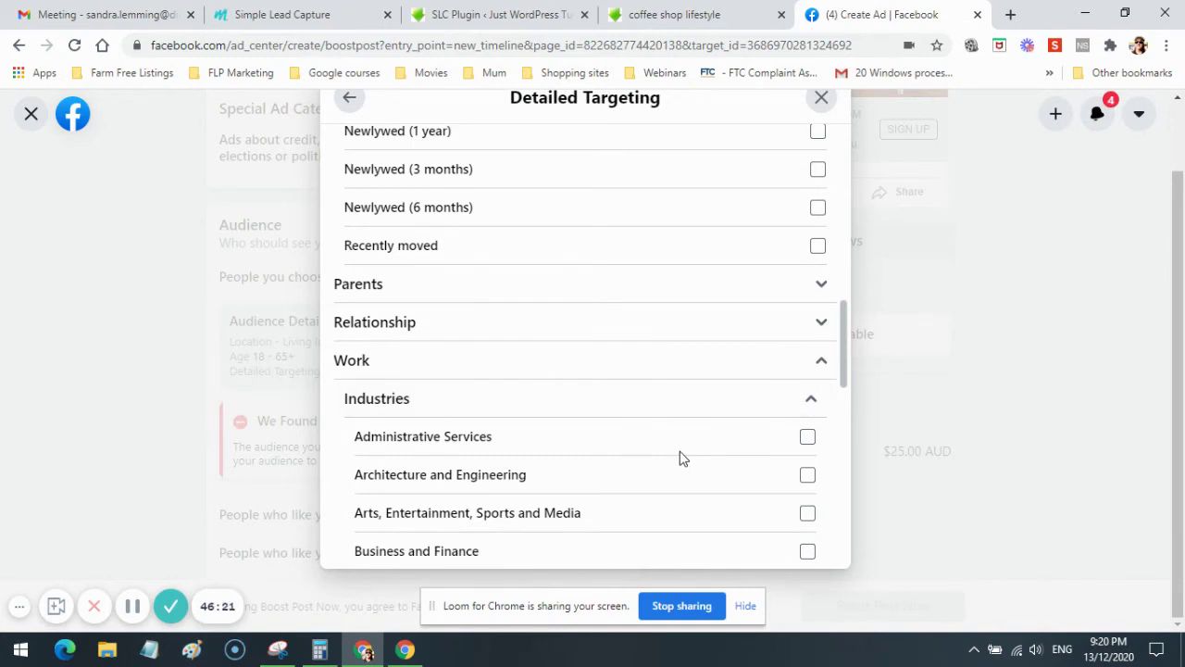
pyautogui.scroll(-2, 680, 458)
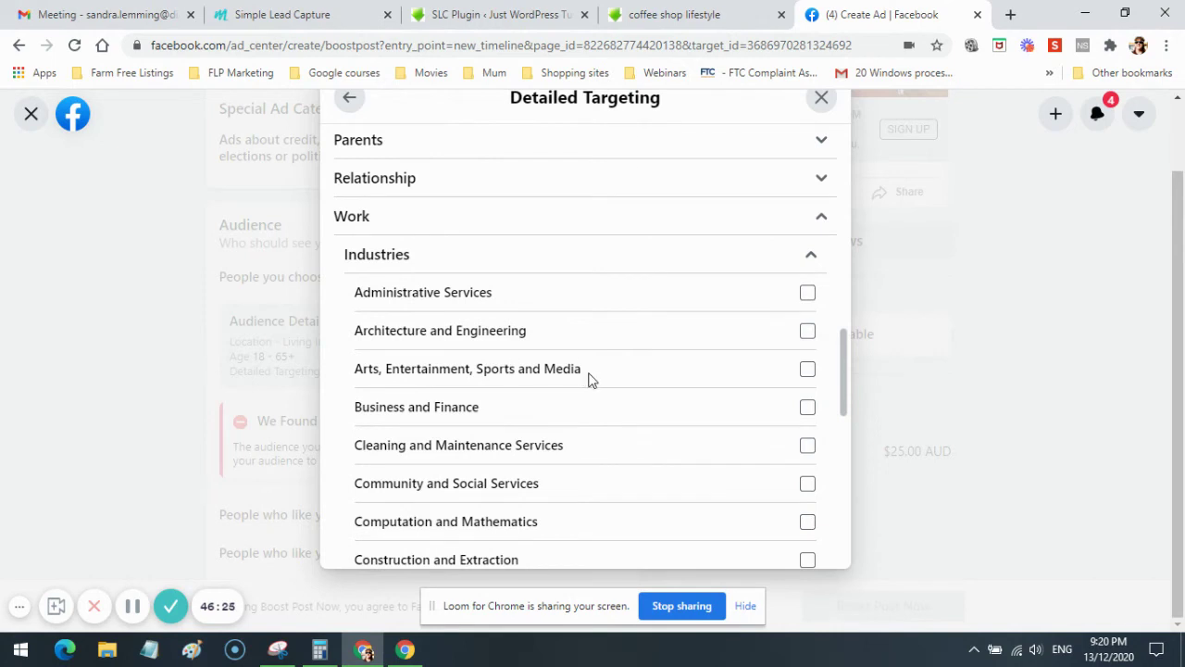
pyautogui.click(807, 371)
pyautogui.click(809, 409)
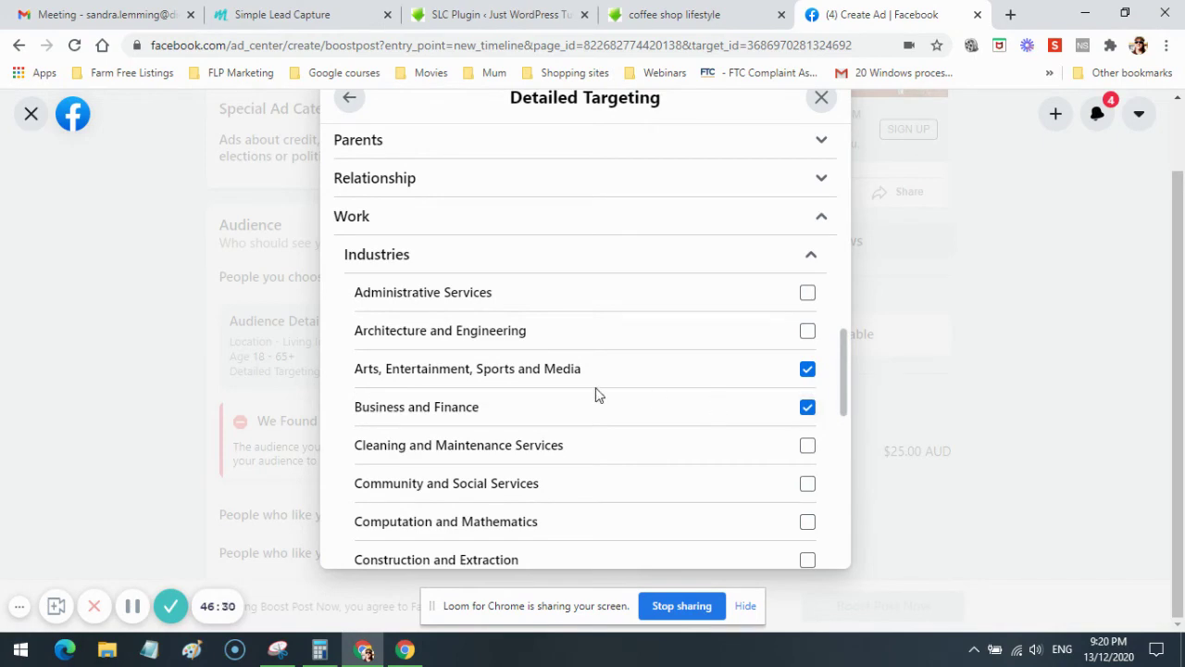
# Add the Food and Restaurants industry to the audience and collapse the Industries group.
pyautogui.scroll(-3, 598, 394)
pyautogui.scroll(-5, 596, 395)
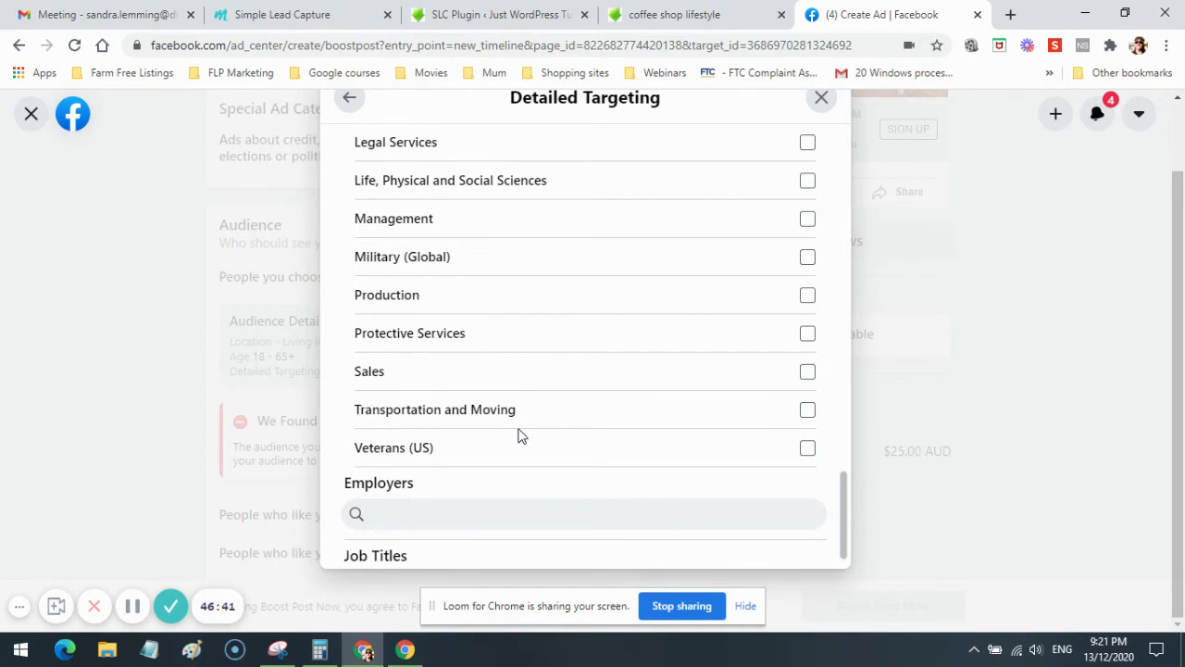
pyautogui.scroll(2, 521, 436)
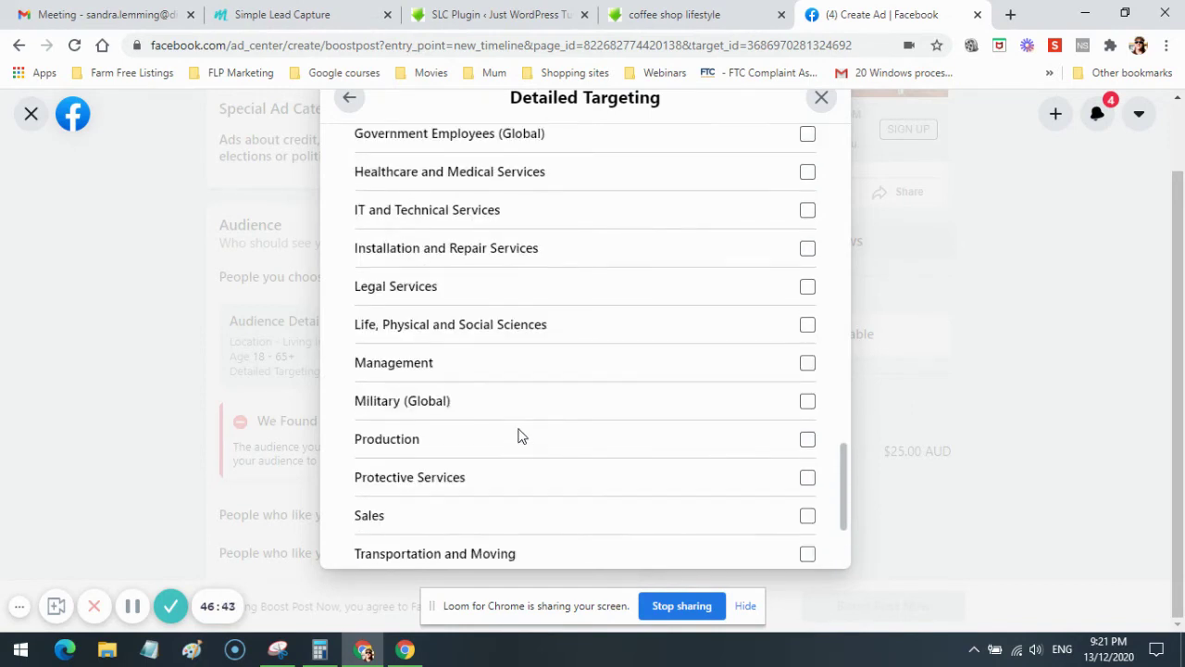
pyautogui.scroll(2, 521, 435)
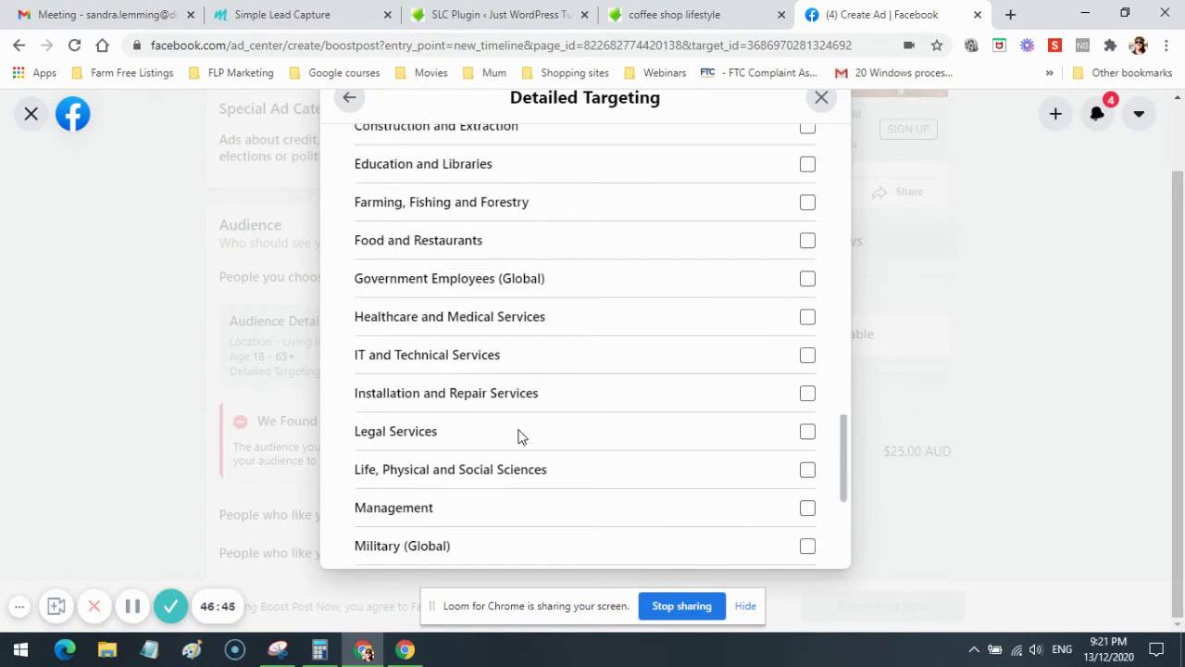
pyautogui.click(807, 241)
pyautogui.scroll(10, 635, 361)
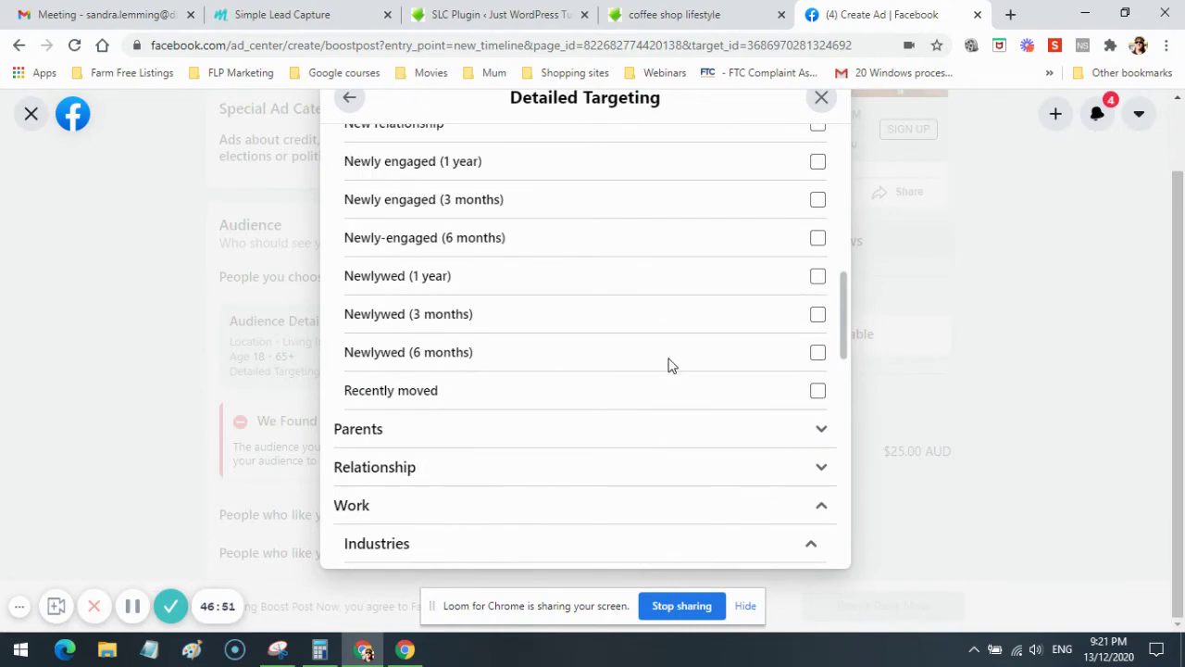
pyautogui.scroll(-3, 671, 364)
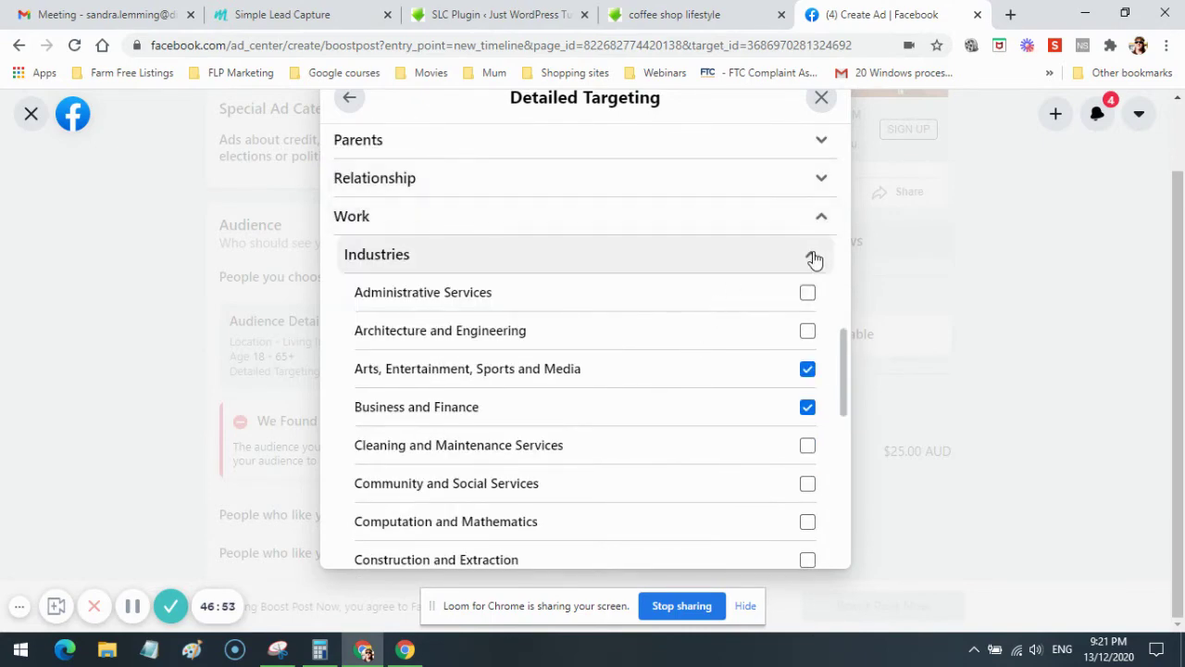
pyautogui.click(813, 259)
pyautogui.scroll(5, 661, 428)
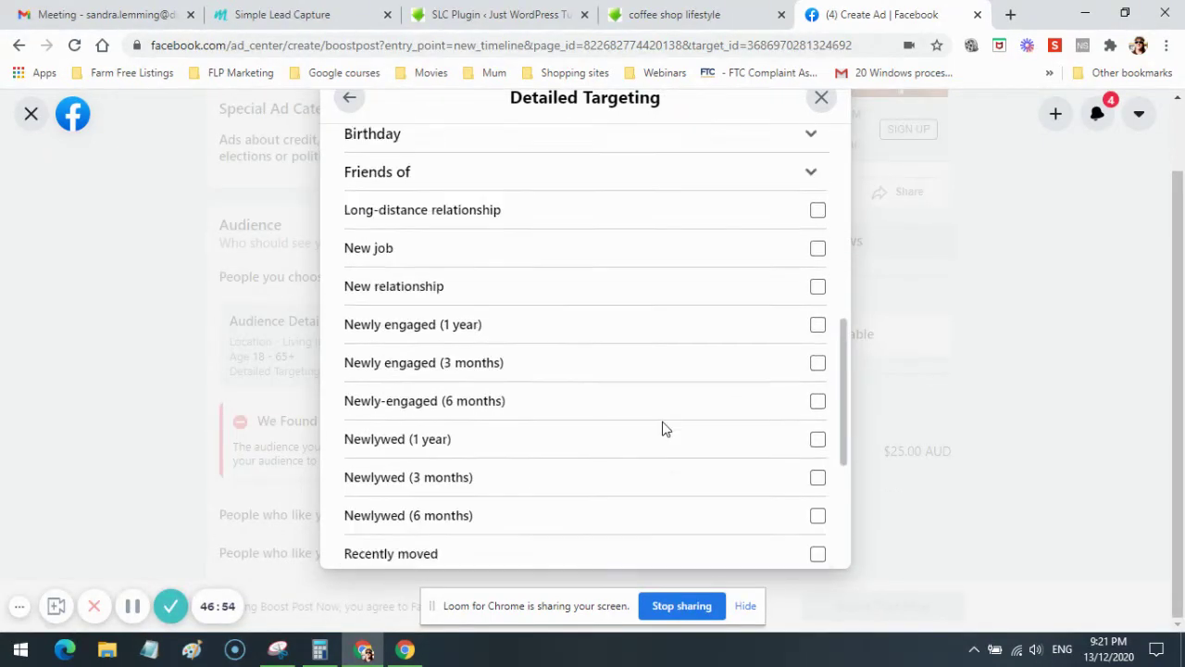
# Return to the audience settings and review the chosen interests, behaviors, demographics, potential reach and location map.
pyautogui.scroll(10, 663, 428)
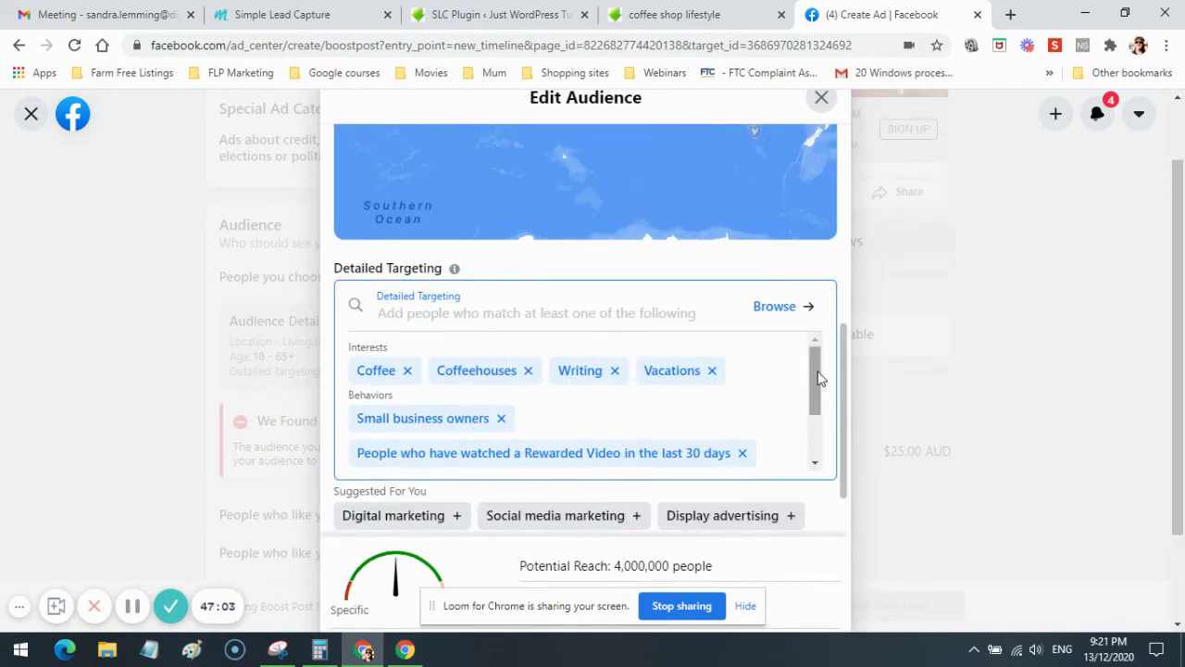
pyautogui.scroll(-2, 818, 378)
pyautogui.scroll(-1, 797, 370)
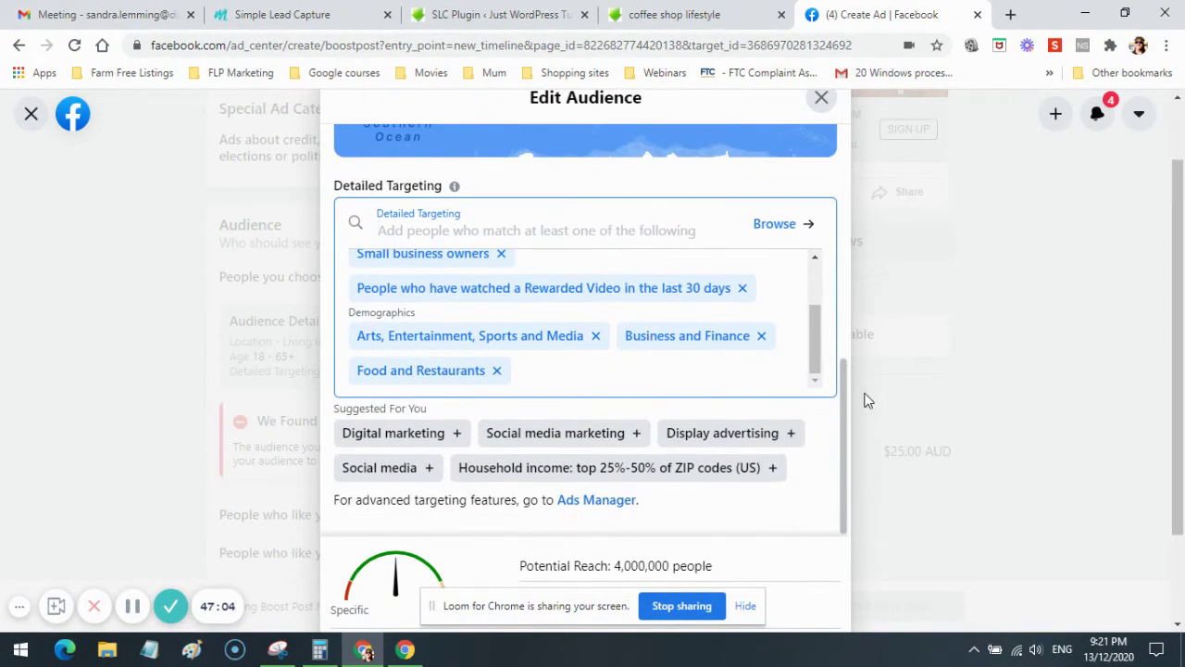
pyautogui.scroll(-1, 866, 442)
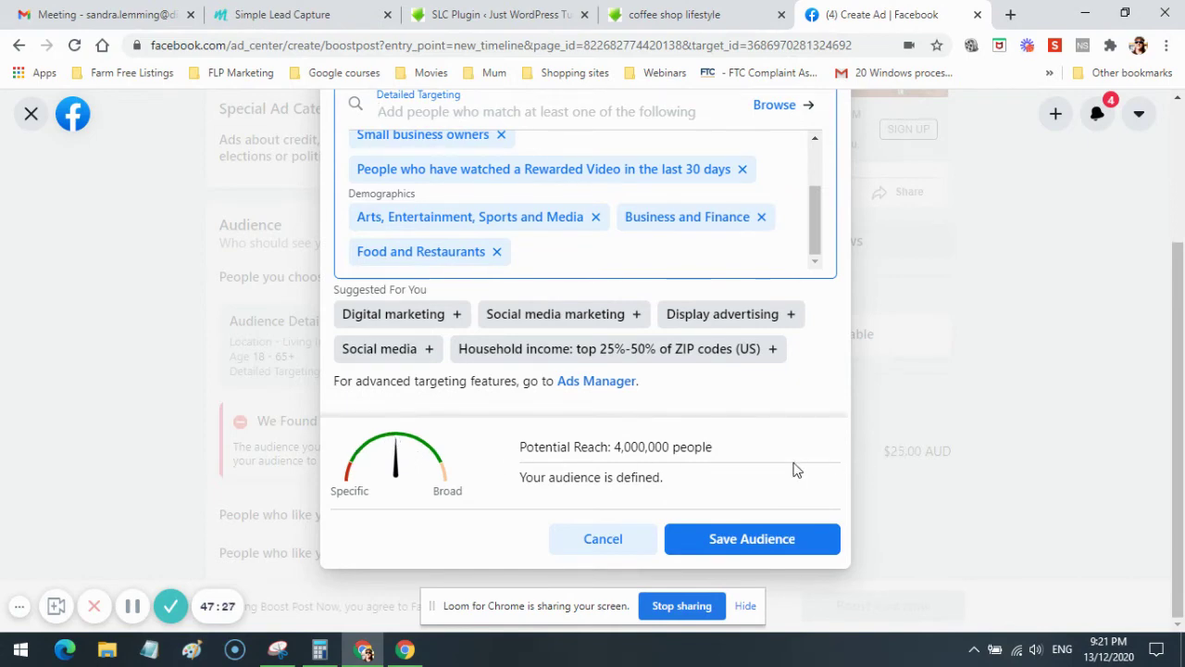
pyautogui.scroll(2, 793, 469)
pyautogui.scroll(2, 685, 337)
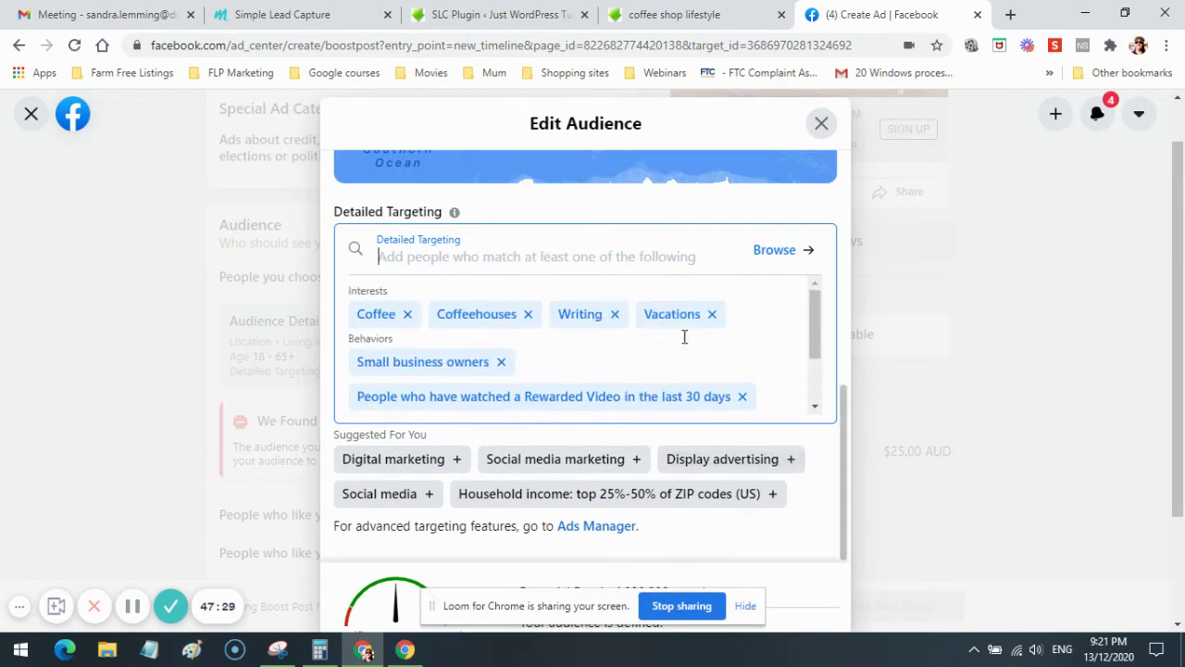
pyautogui.scroll(3, 759, 362)
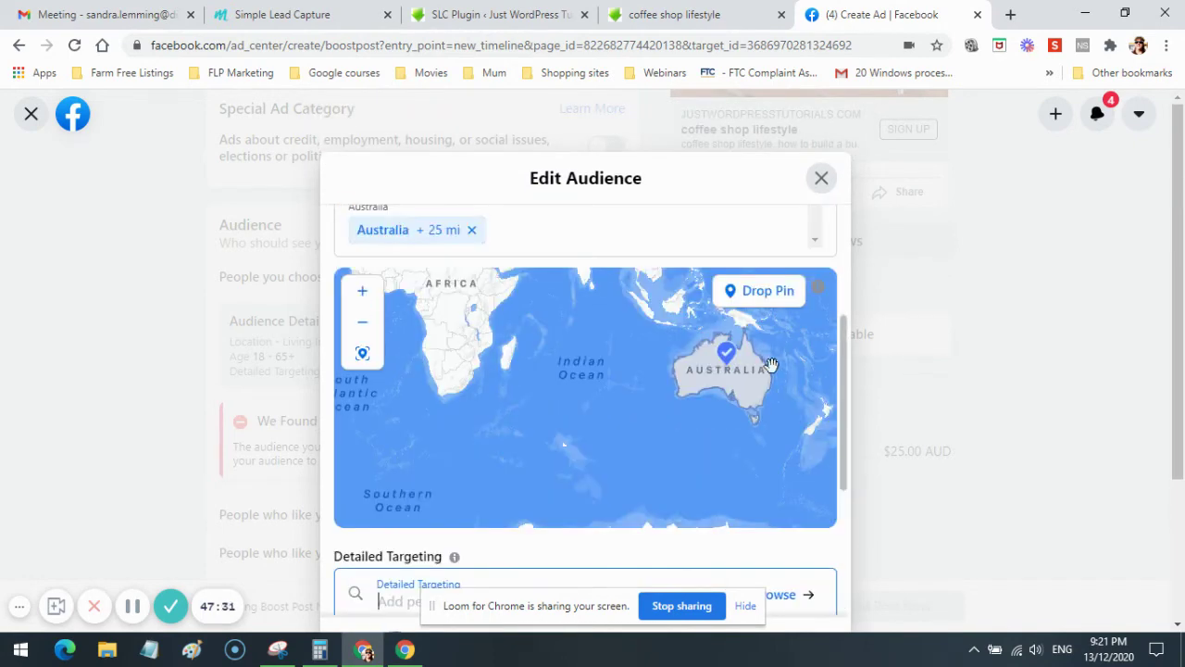
pyautogui.scroll(2, 768, 380)
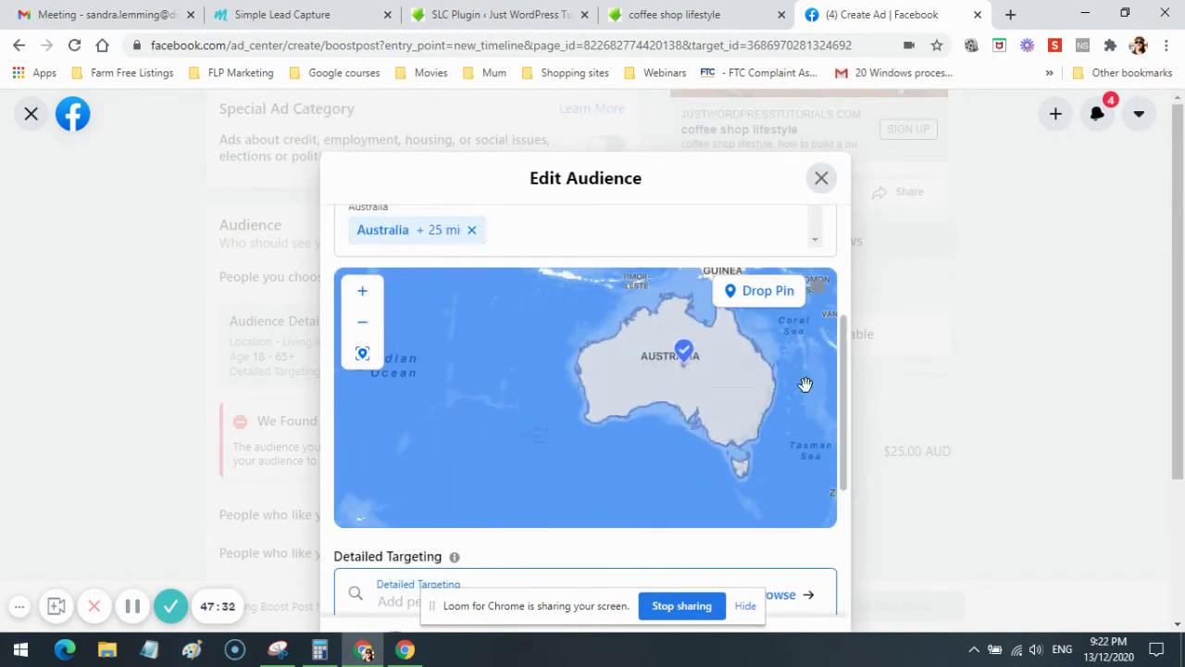
pyautogui.scroll(1, 802, 390)
pyautogui.scroll(-2, 801, 392)
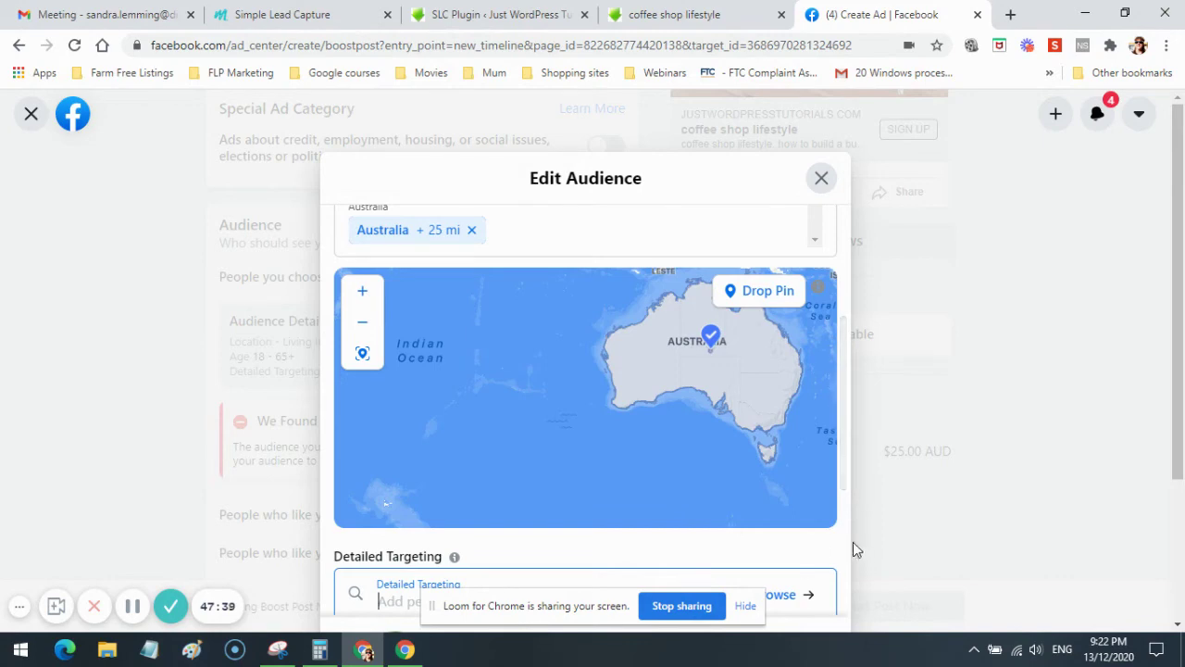
# Change the audience location from the whole country to the city of Brisbane, Queensland, Australia.
pyautogui.click(510, 233)
pyautogui.click(510, 239)
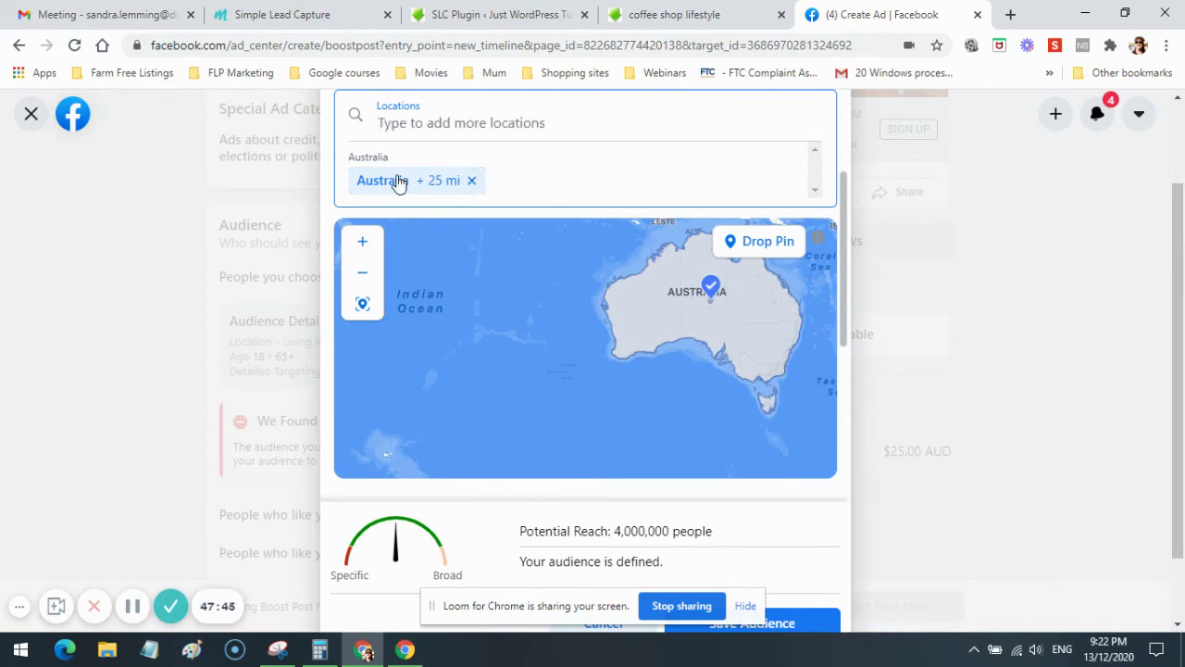
pyautogui.click(516, 177)
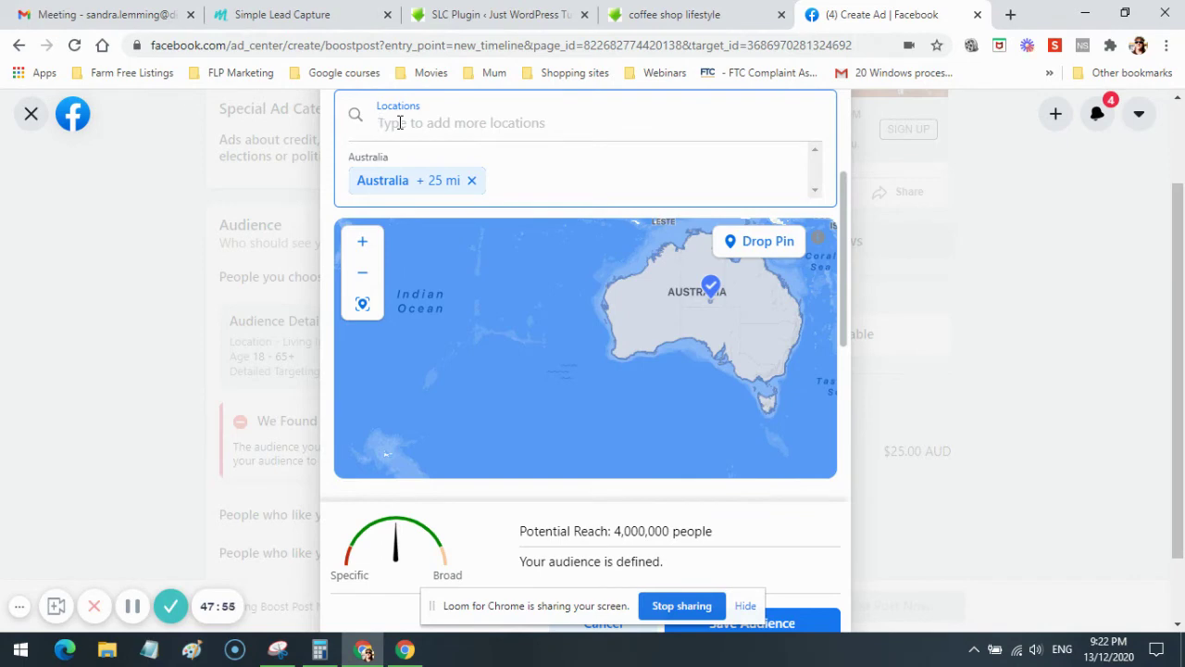
pyautogui.write('Bri')
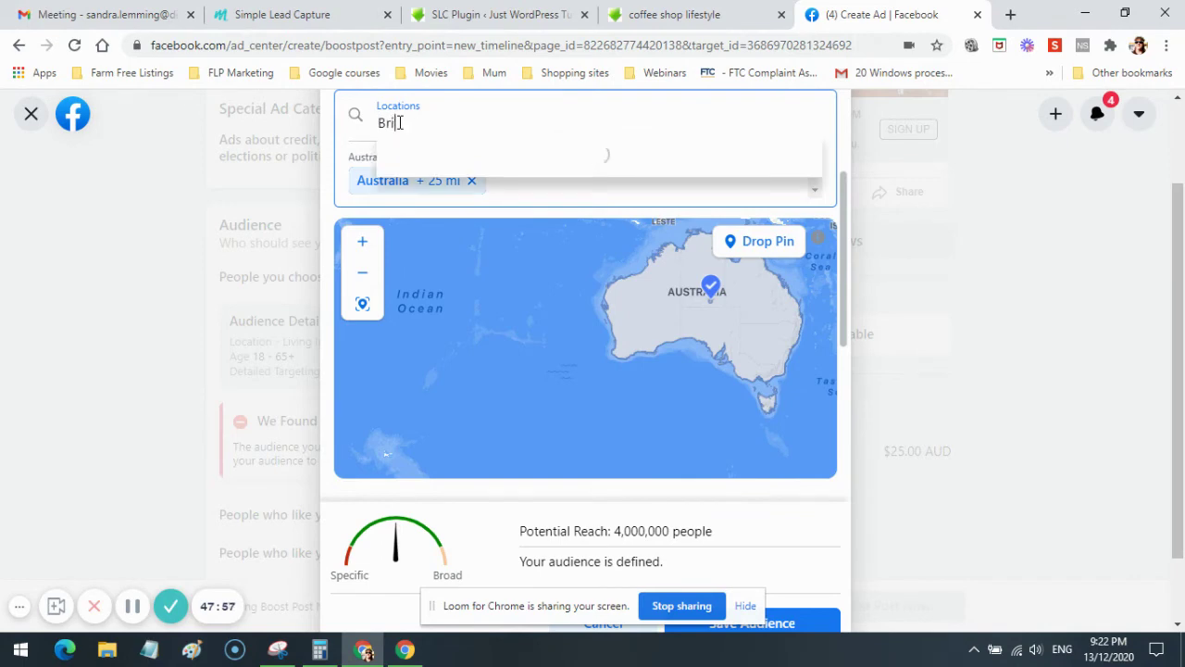
pyautogui.write('sbane')
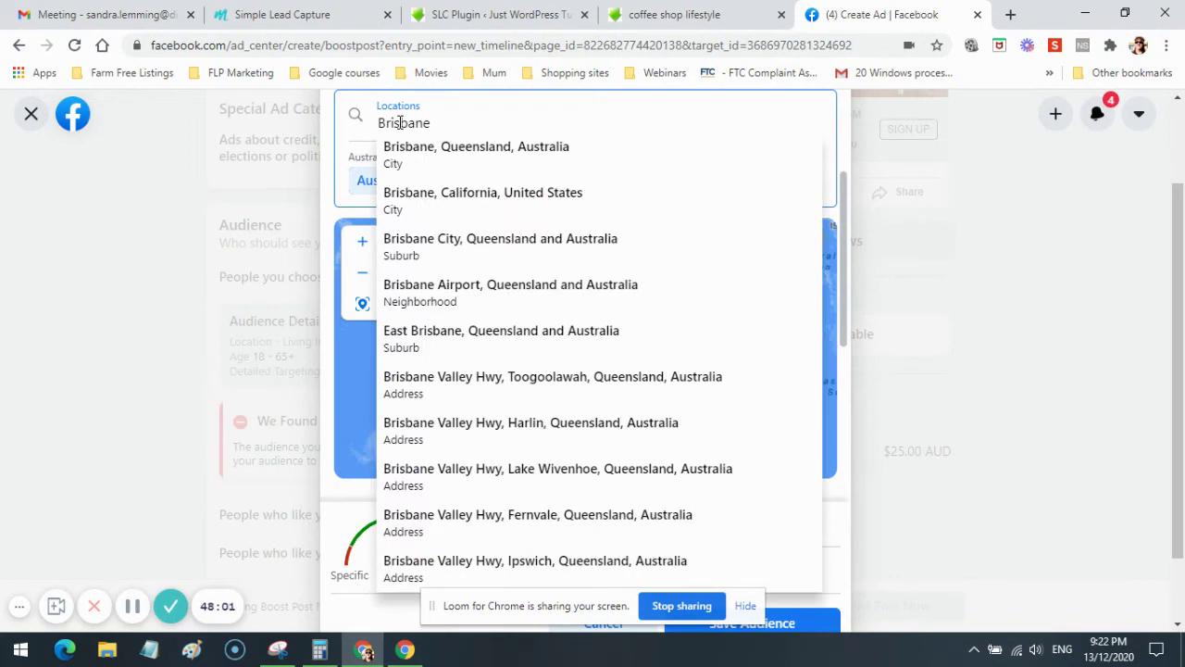
pyautogui.click(463, 150)
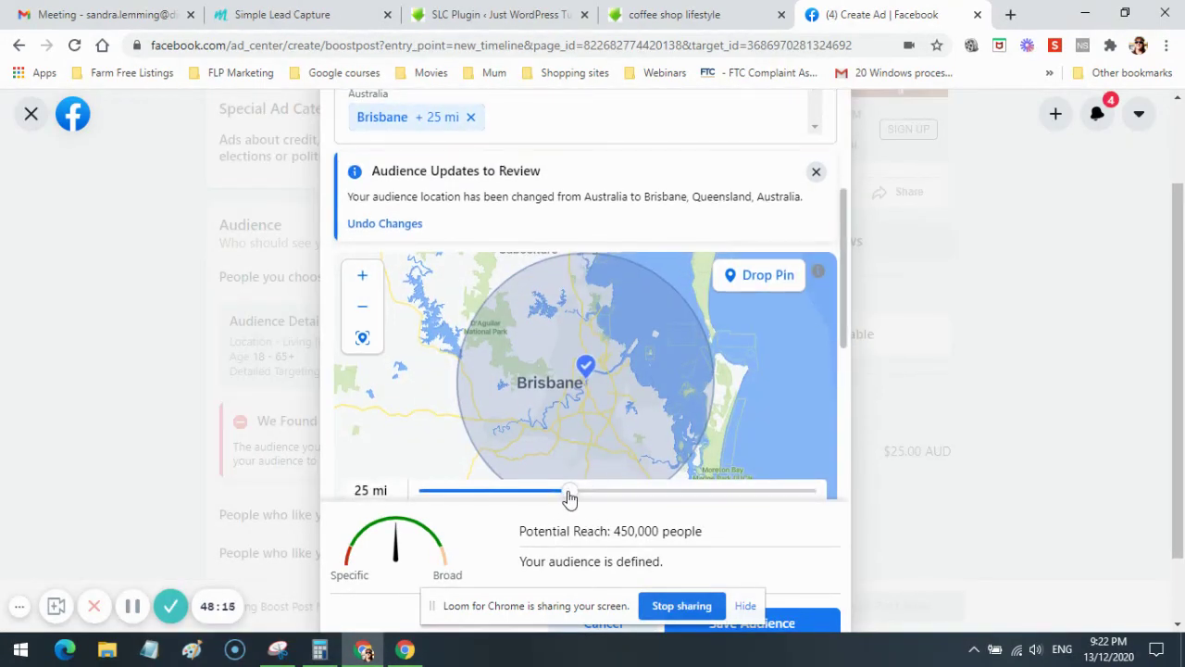
# Extend the radius around Brisbane to 50 mi and save the audience.
pyautogui.moveTo(571, 498); pyautogui.dragTo(824, 511)
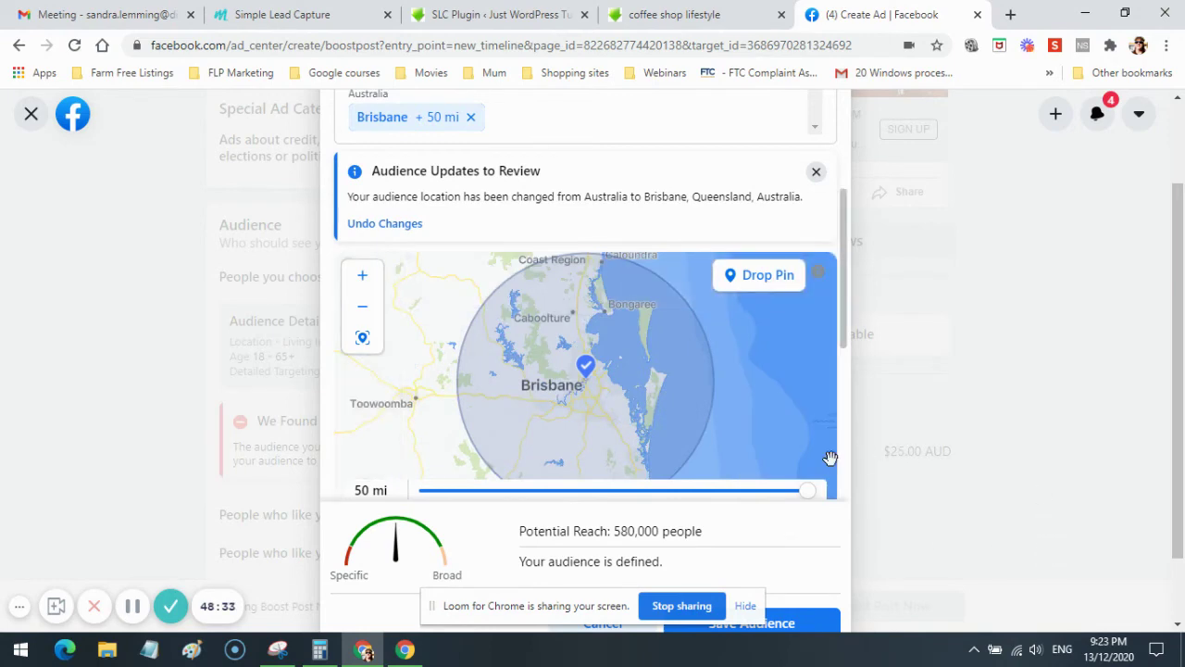
pyautogui.scroll(-4, 839, 456)
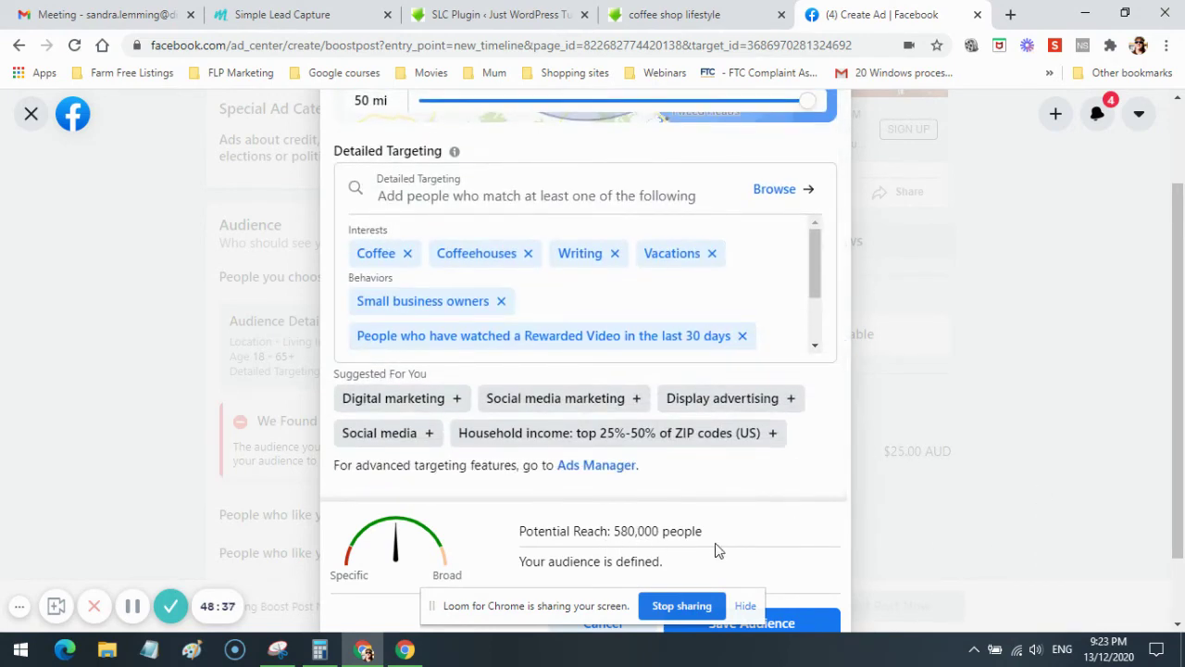
pyautogui.scroll(-1, 718, 550)
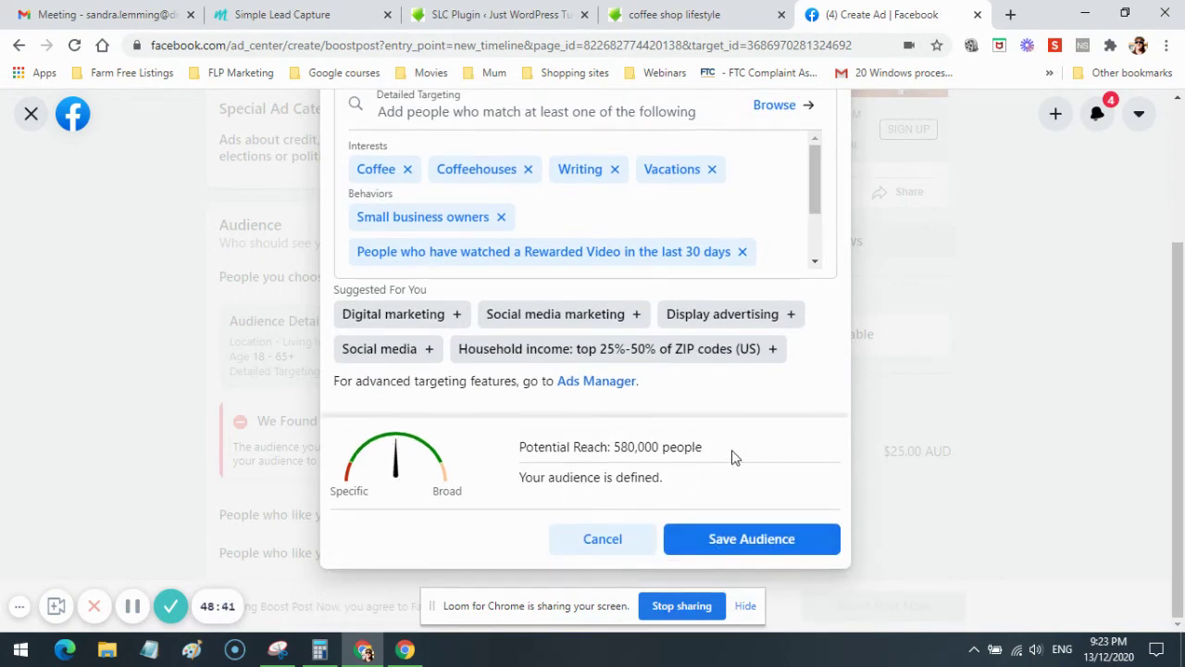
pyautogui.click(780, 539)
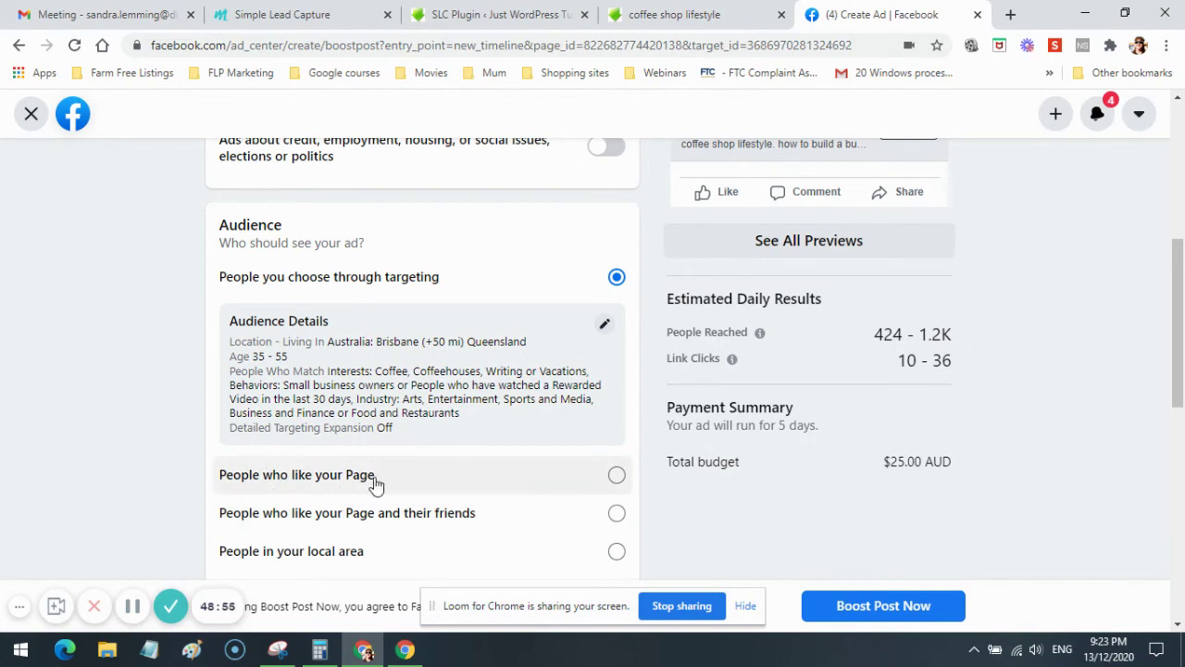
# Switch the ad's audience to People in your local area and set its radius to 50 mi.
pyautogui.scroll(-3, 375, 481)
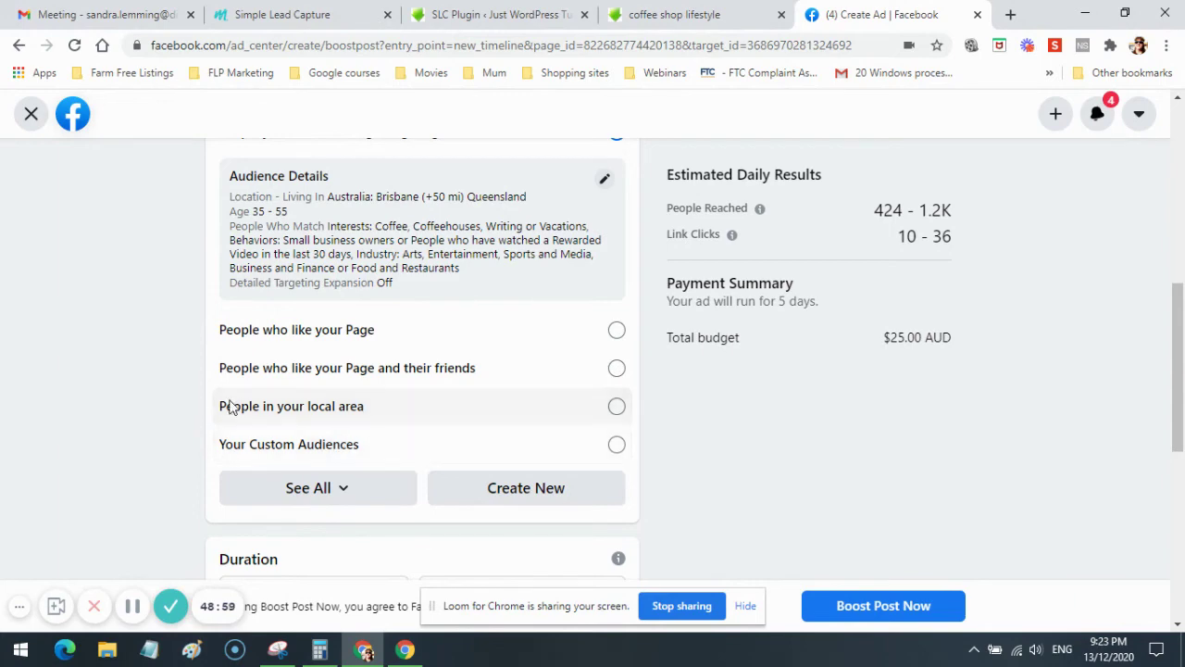
pyautogui.click(617, 407)
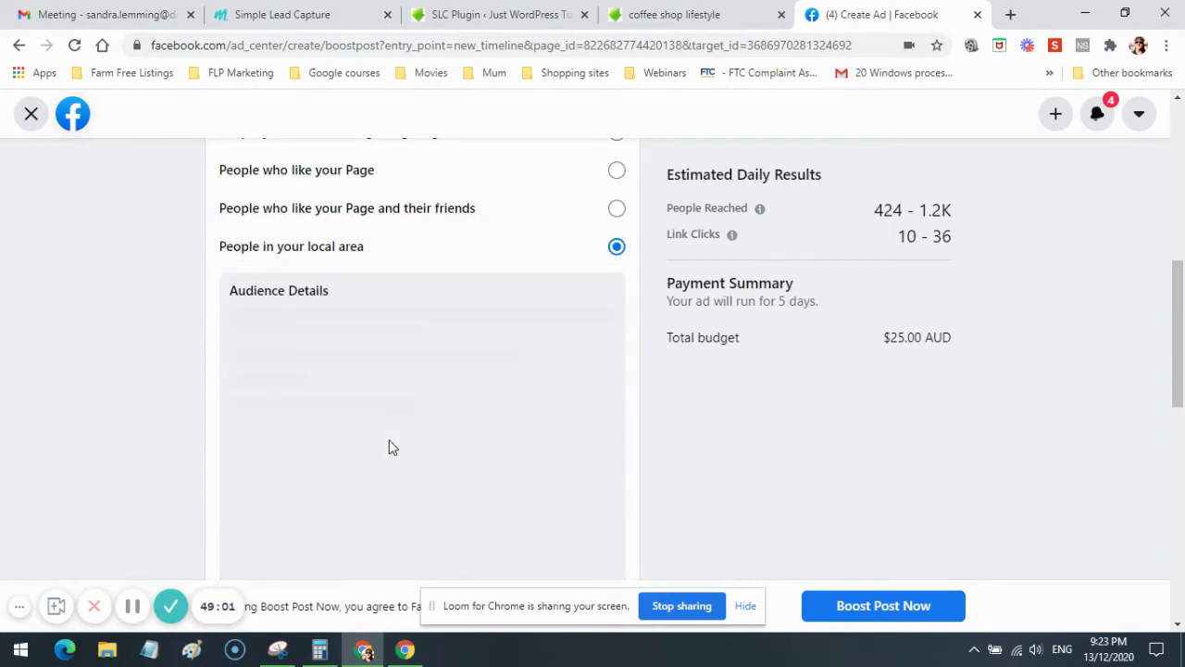
pyautogui.scroll(-3, 470, 352)
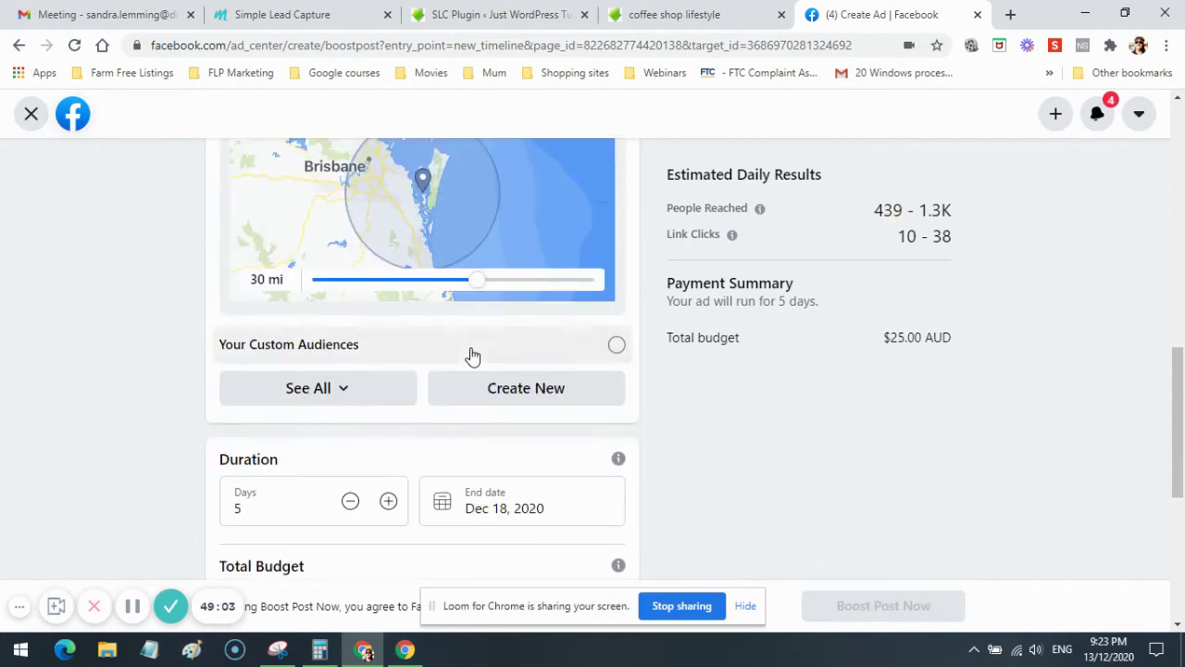
pyautogui.moveTo(476, 287); pyautogui.dragTo(597, 283)
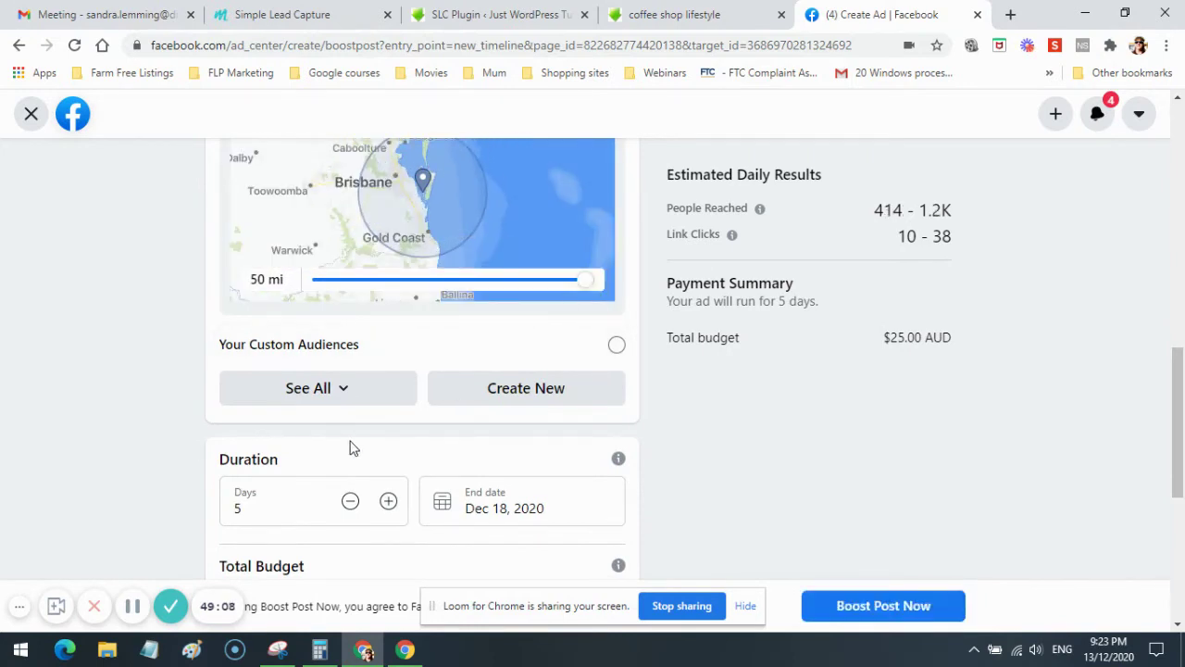
# Set the duration of the boosted post to 2 days.
pyautogui.scroll(-2, 350, 448)
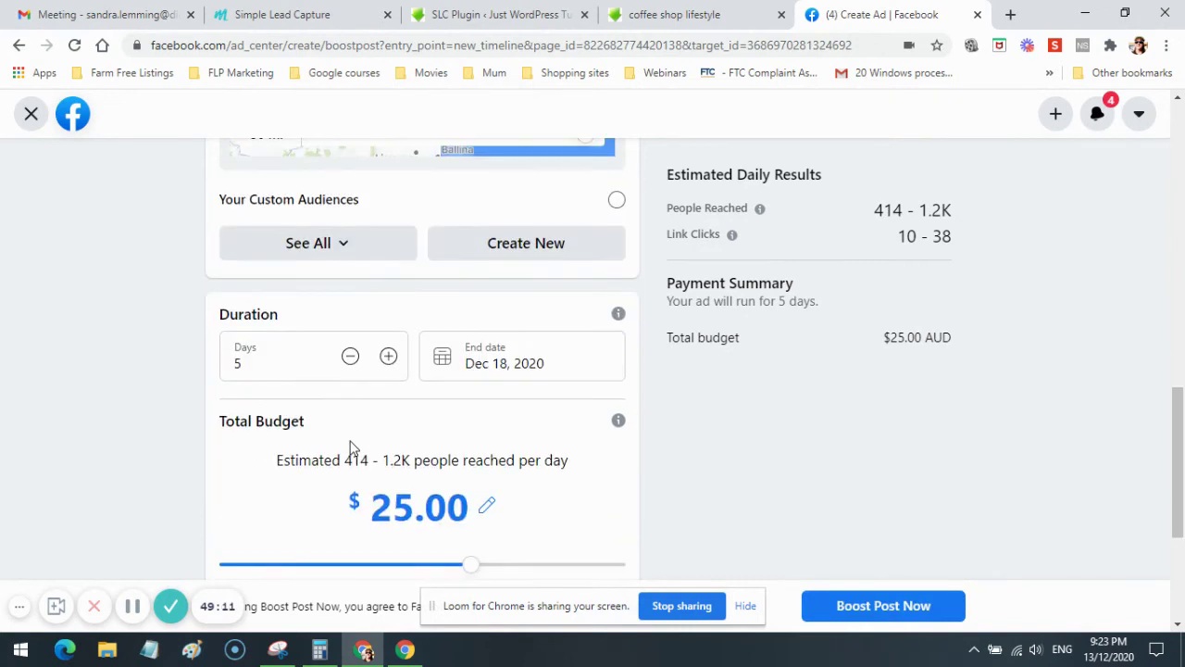
pyautogui.scroll(-2, 460, 480)
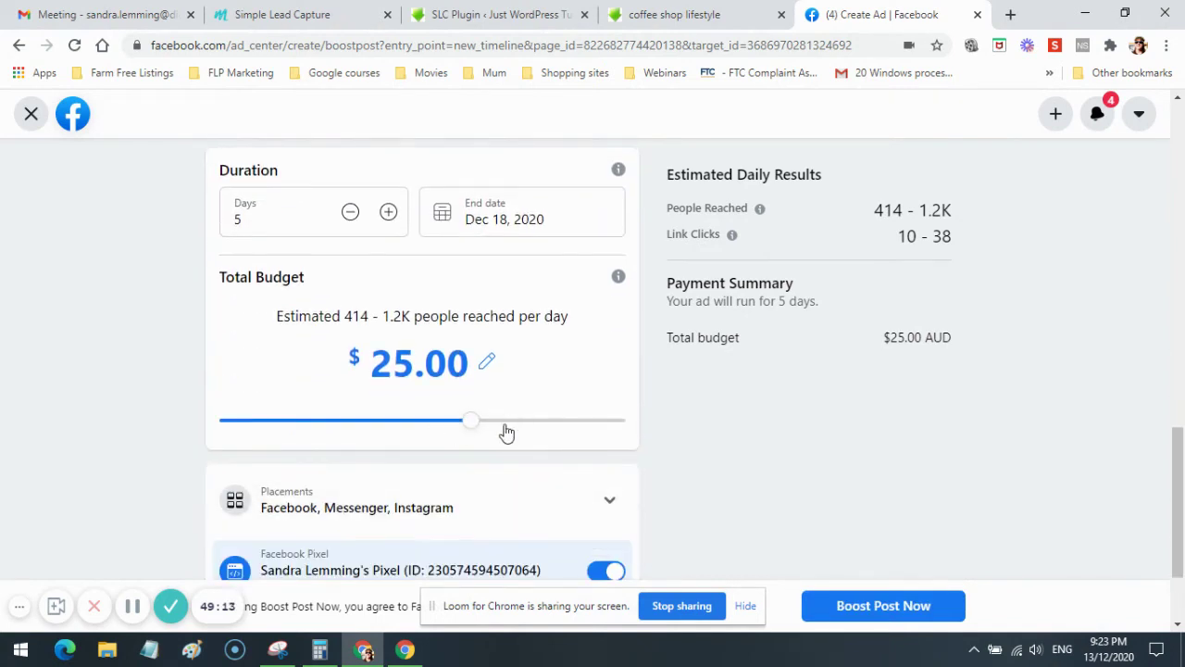
pyautogui.click(350, 212)
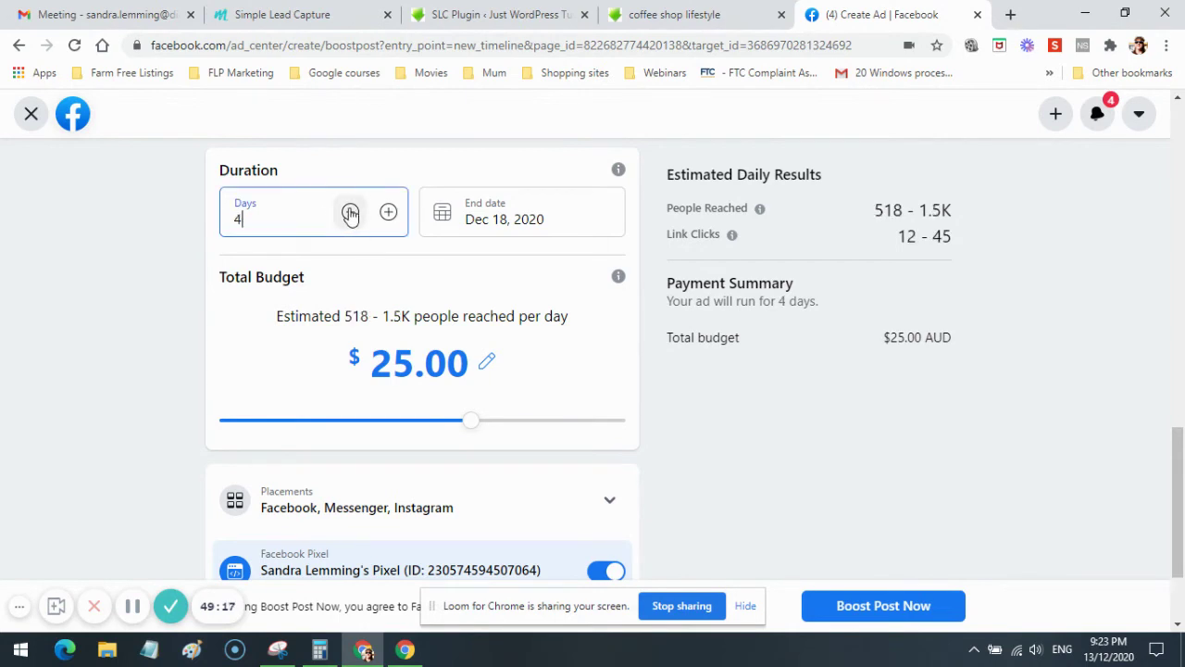
pyautogui.click(350, 212)
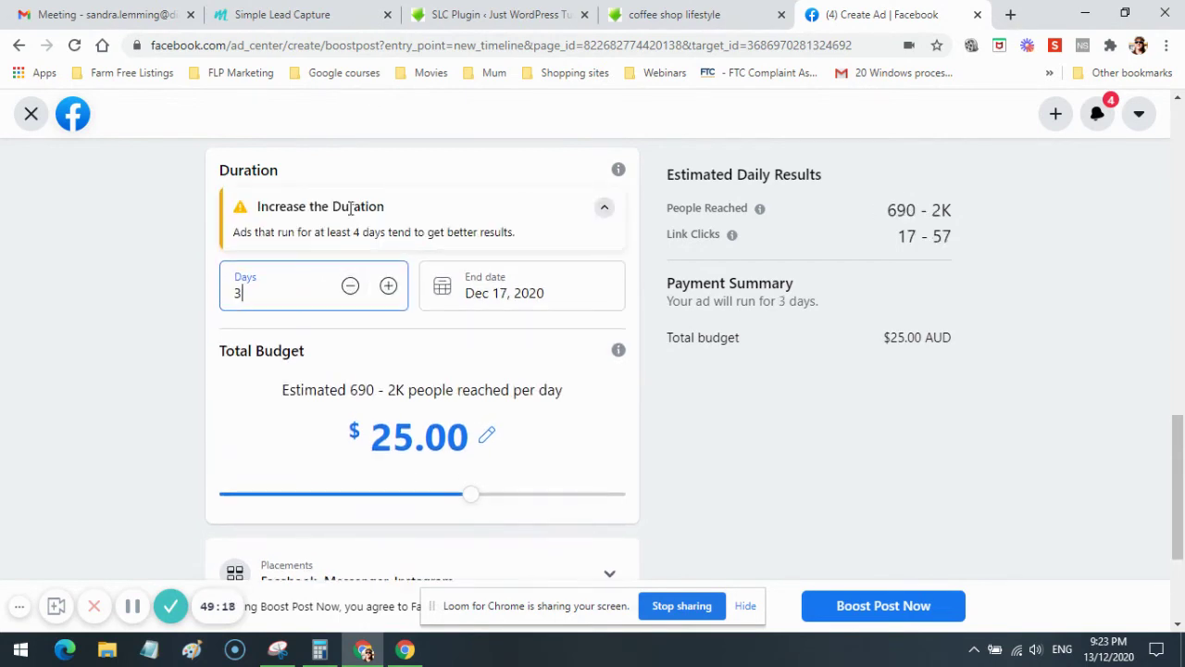
pyautogui.click(350, 287)
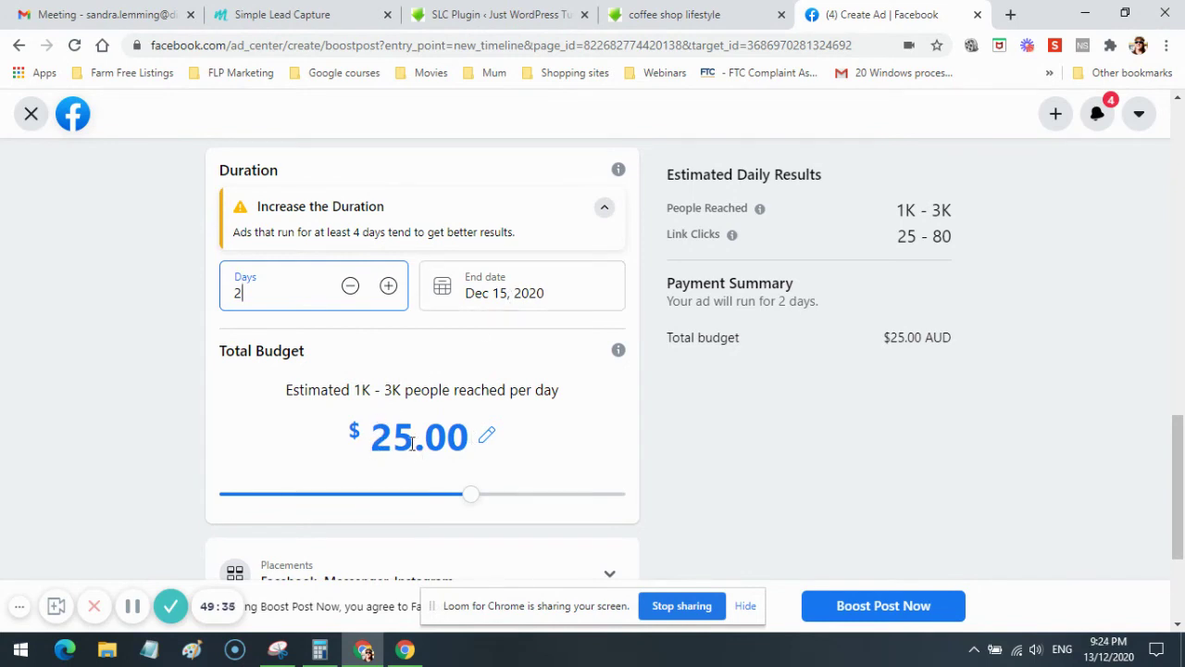
# Set the total budget of the boosted post to $10.00.
pyautogui.click(465, 498)
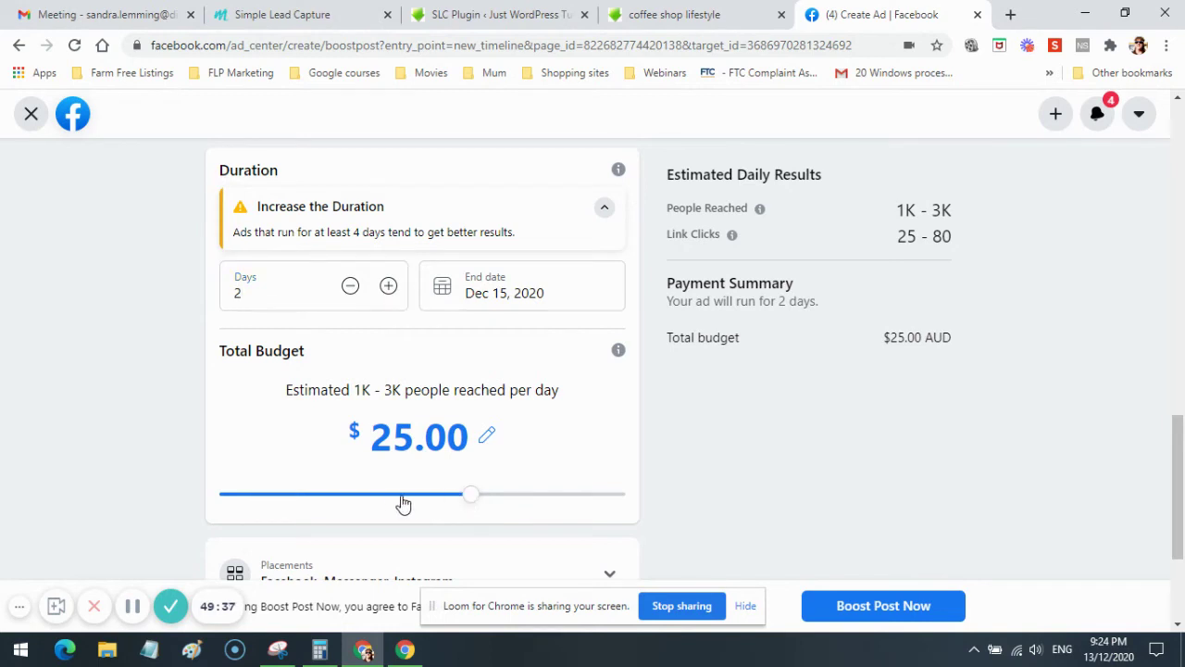
pyautogui.click(357, 499)
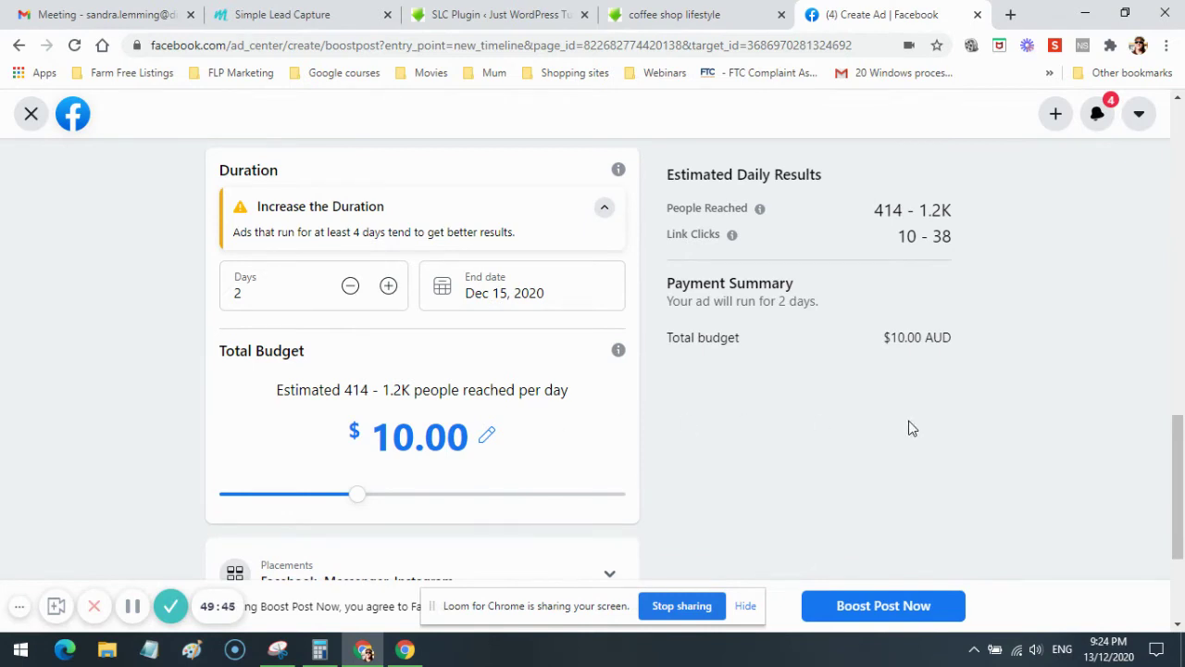
pyautogui.scroll(-2, 908, 427)
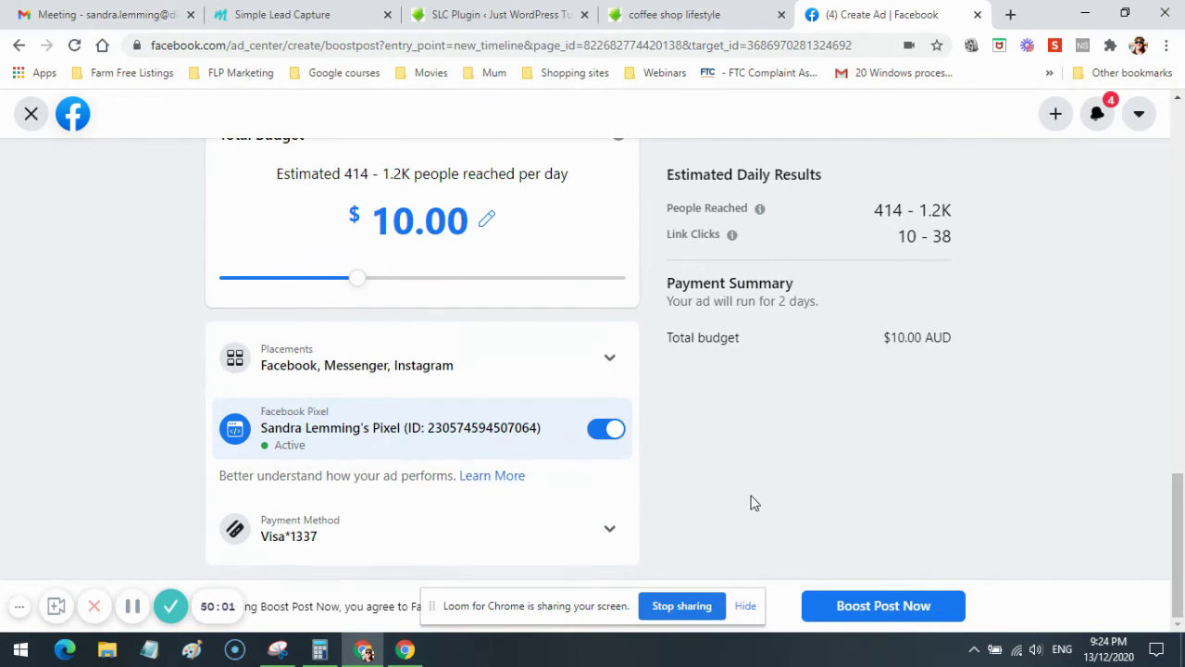
# Check the ad preview and estimated daily results, and view all previews of the ad.
pyautogui.scroll(15, 750, 503)
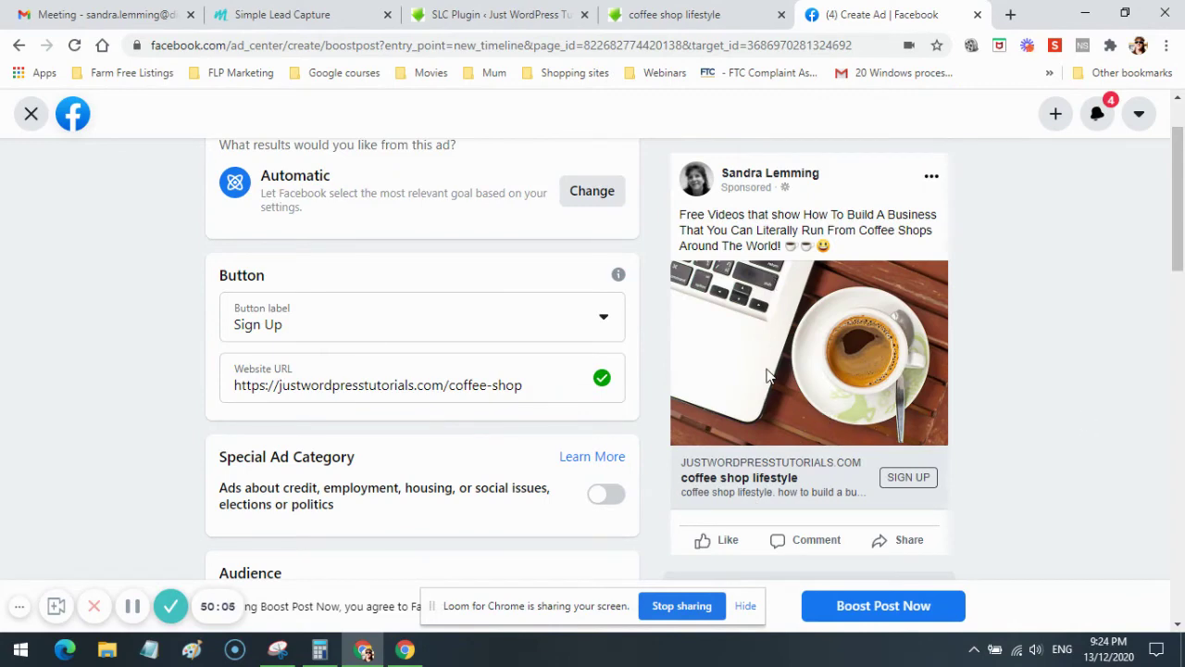
pyautogui.scroll(-3, 1004, 429)
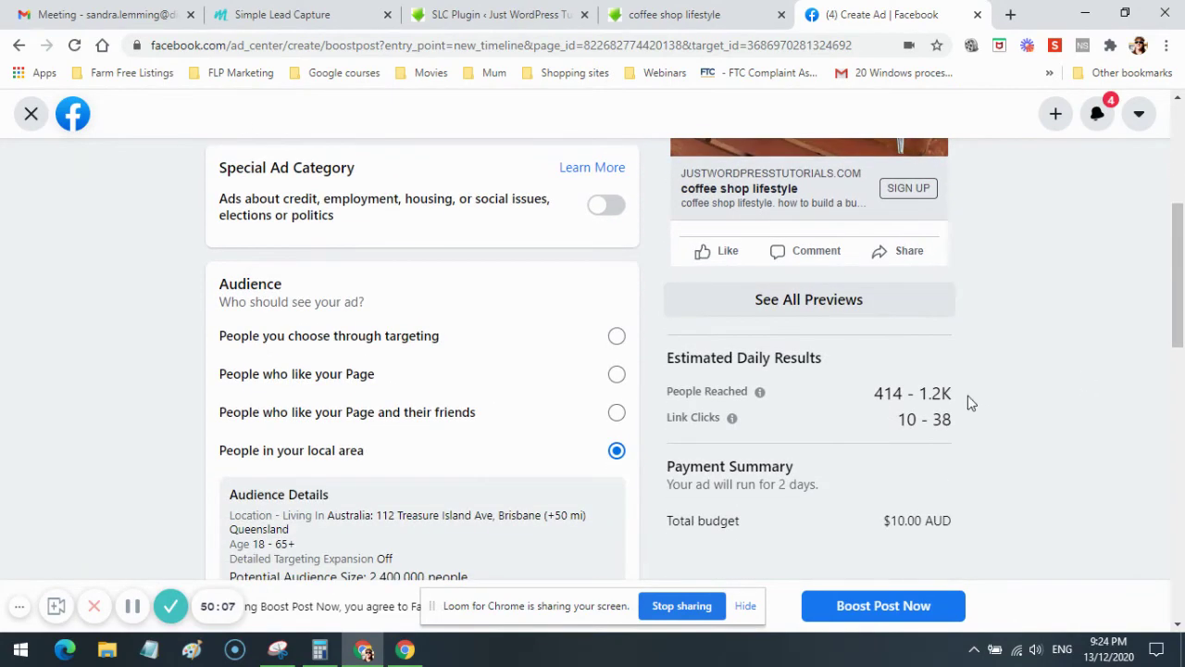
pyautogui.click(838, 305)
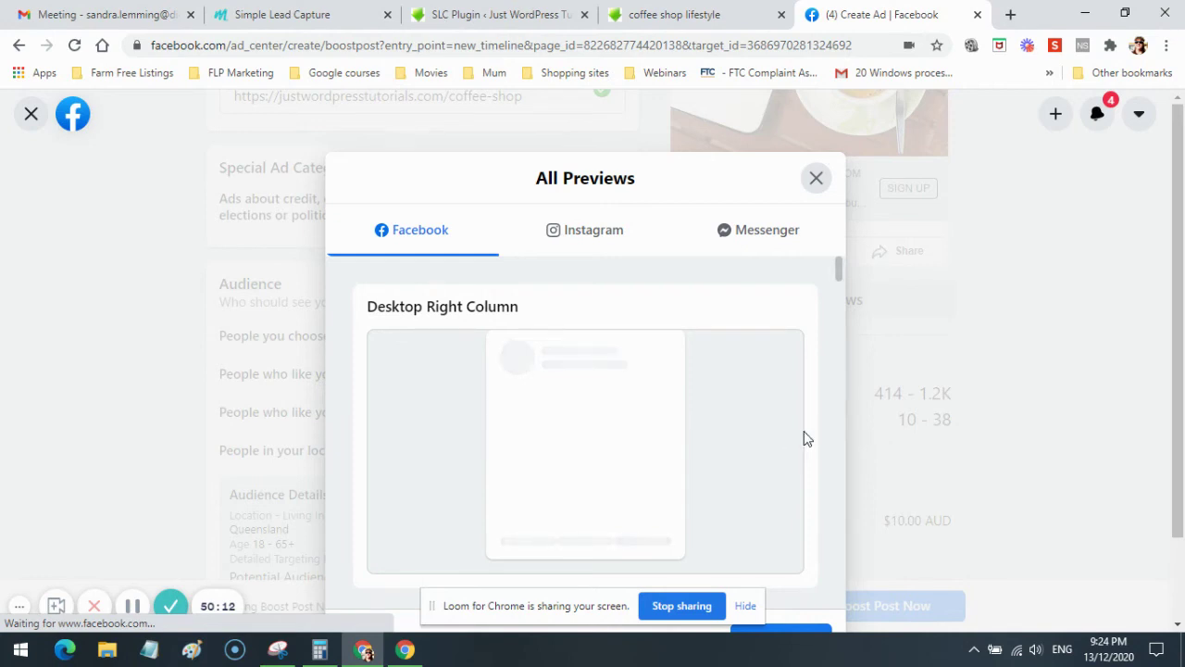
pyautogui.scroll(-1, 1069, 455)
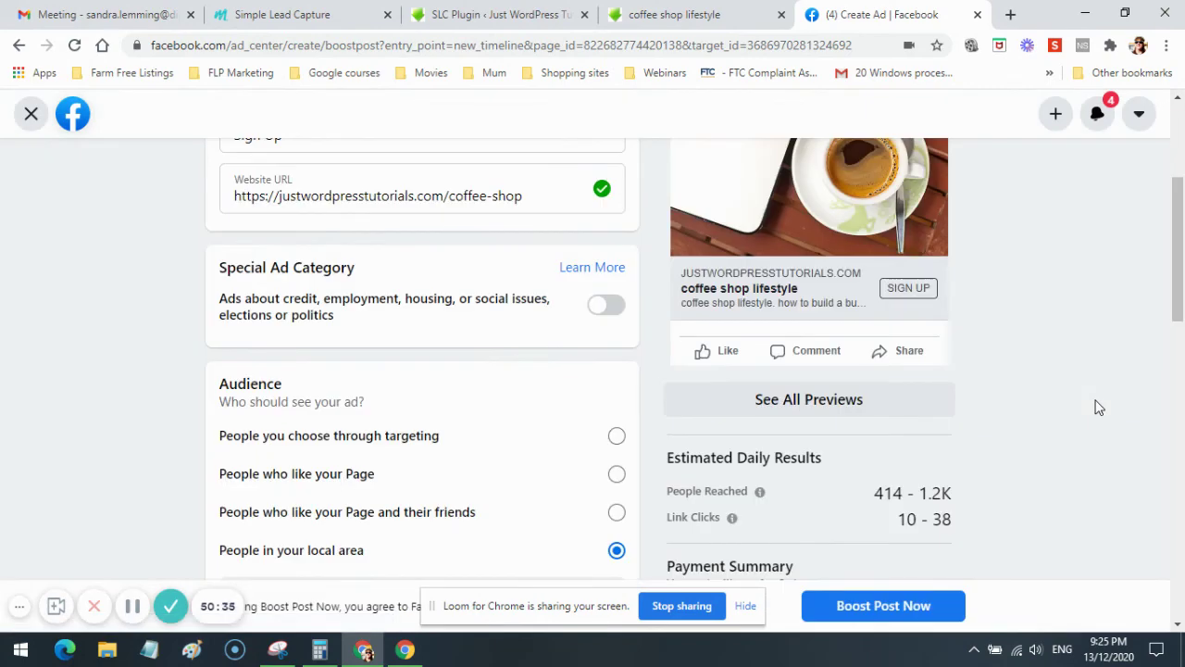
# Go over the boost settings once more and submit the boosted post.
pyautogui.scroll(3, 1061, 383)
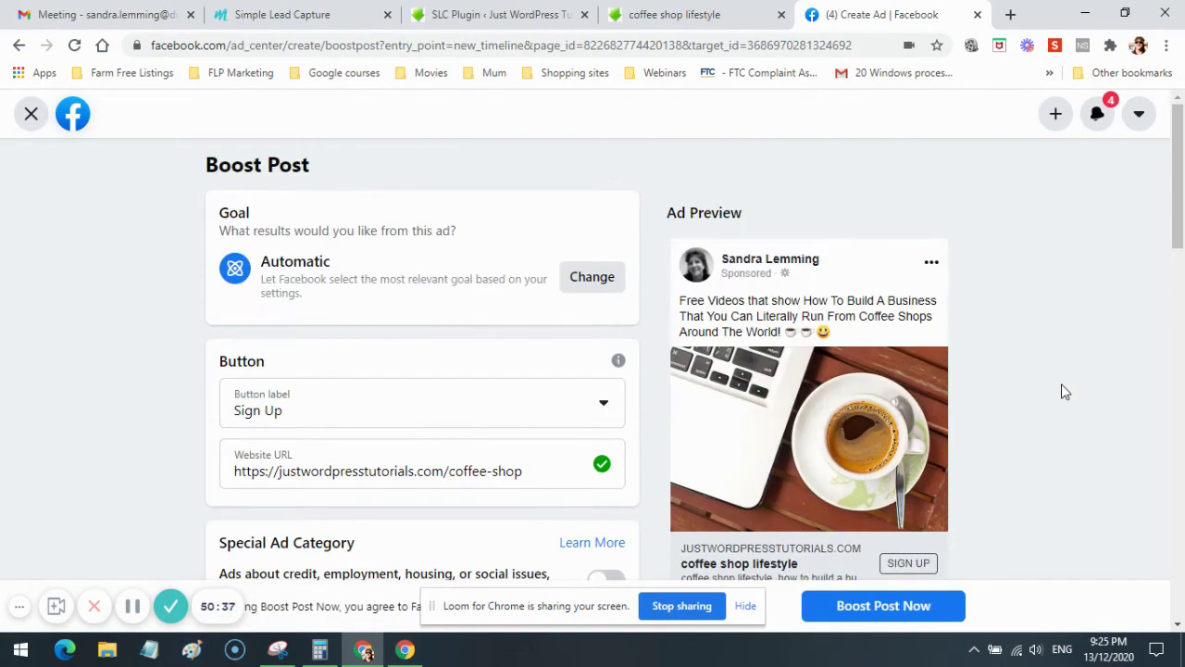
pyautogui.scroll(-6, 1061, 383)
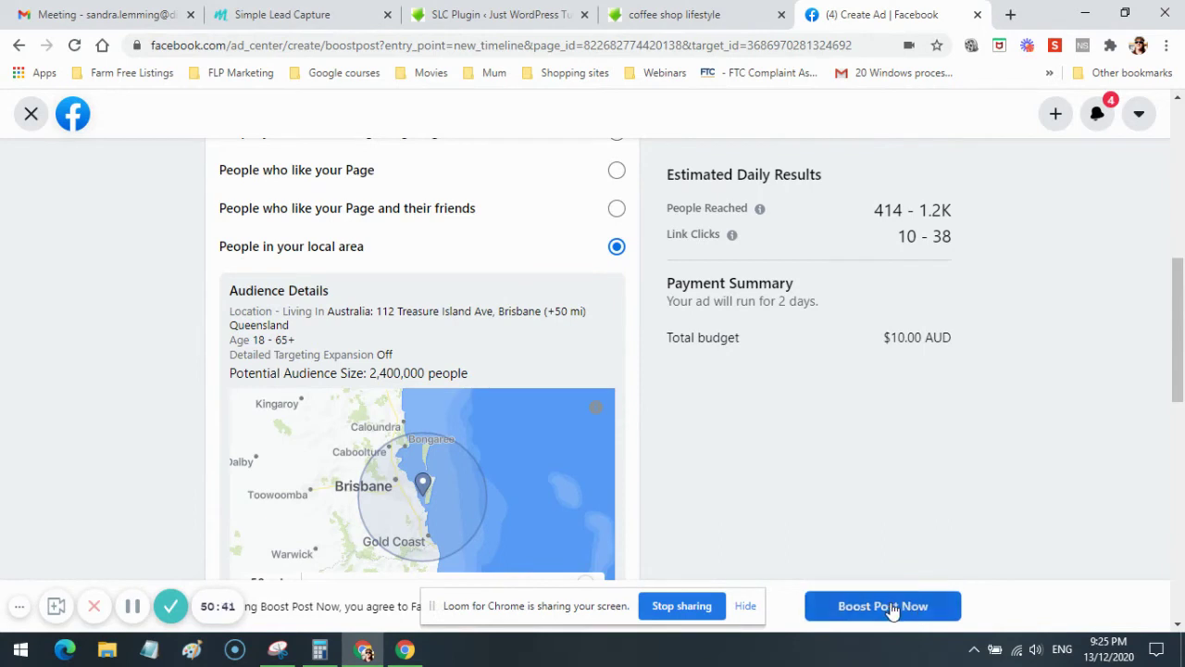
pyautogui.click(891, 608)
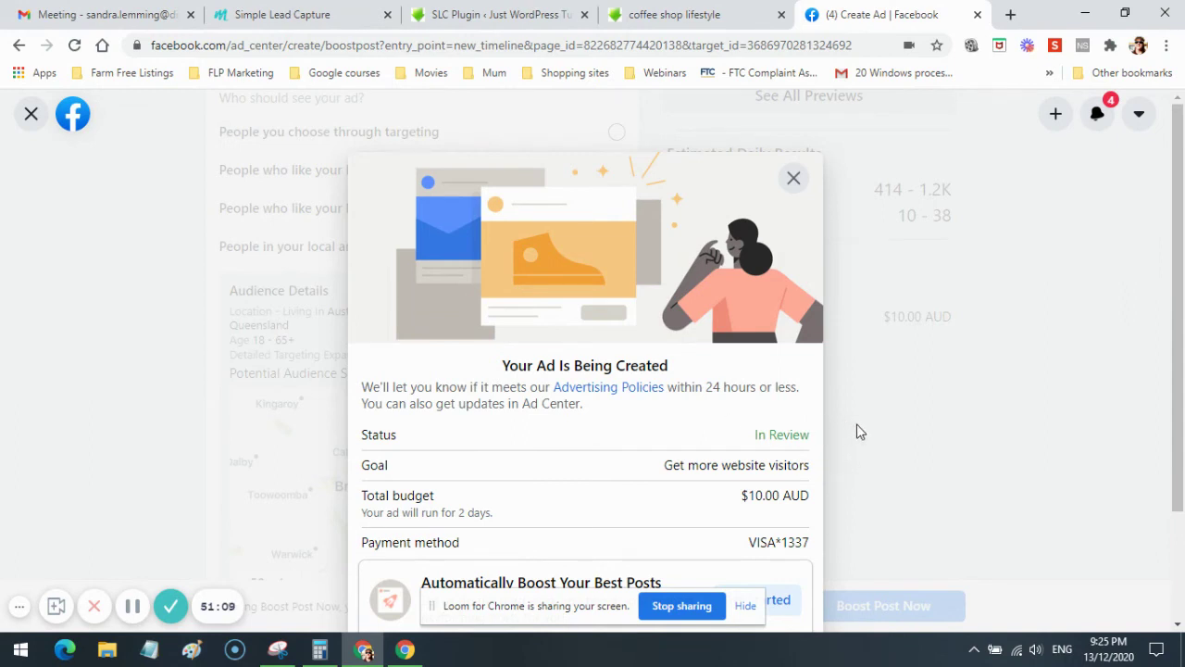
# Open the Advertising Policies linked from the ad confirmation in a new tab and switch to it.
pyautogui.scroll(-2, 855, 429)
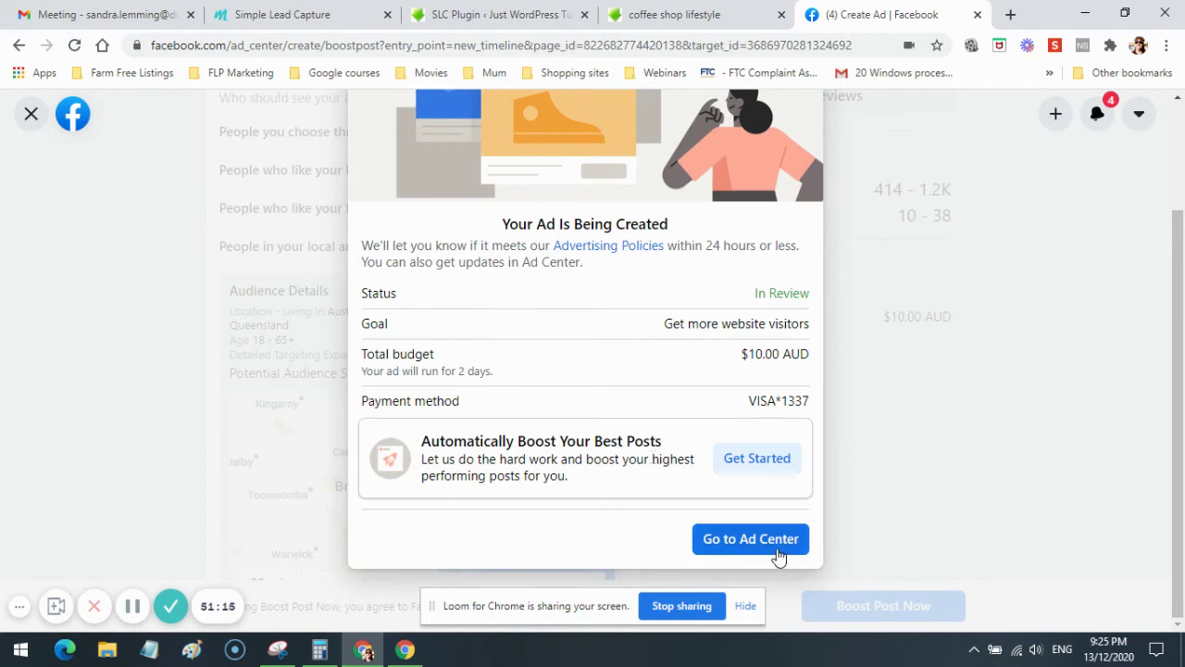
pyautogui.rightClick(618, 252)
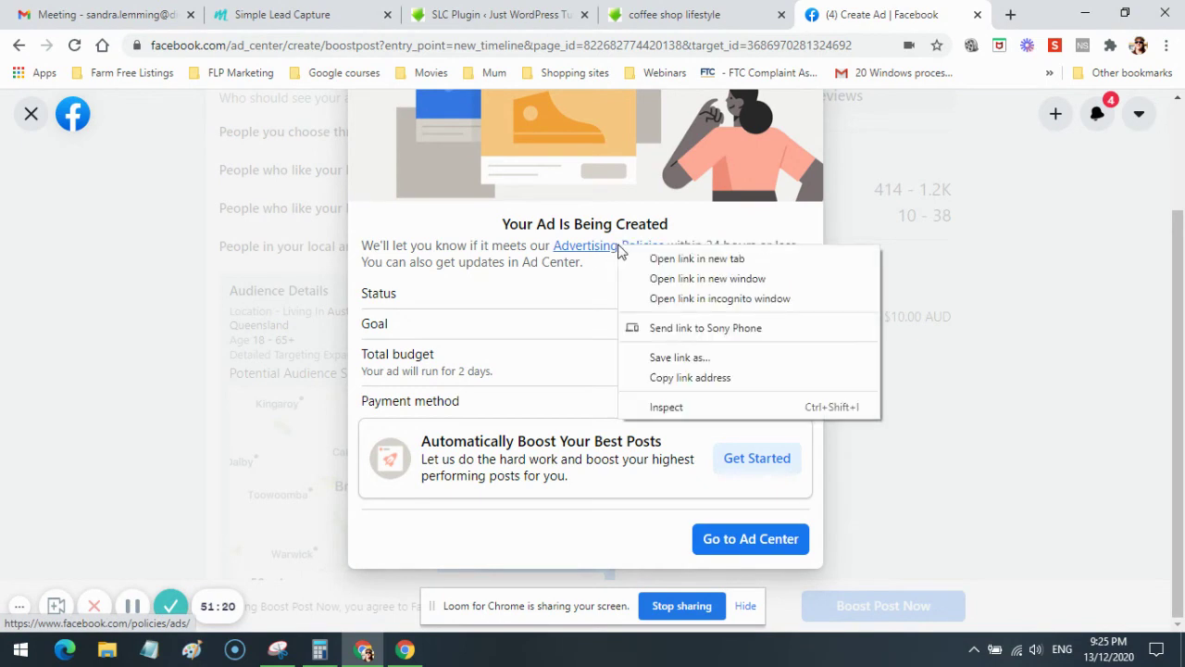
pyautogui.click(667, 258)
pyautogui.click(880, 14)
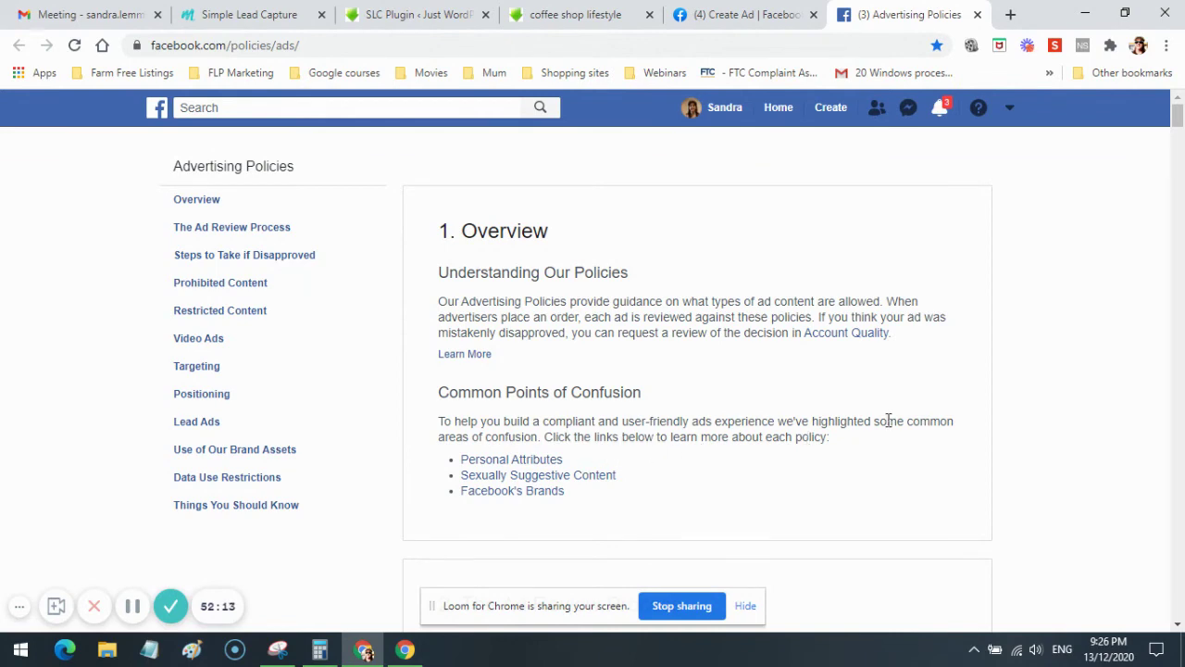
# Read the overview and The Ad Review Process section of the policies, highlighting the words "landing page" under What We Consider.
pyautogui.scroll(-2, 887, 420)
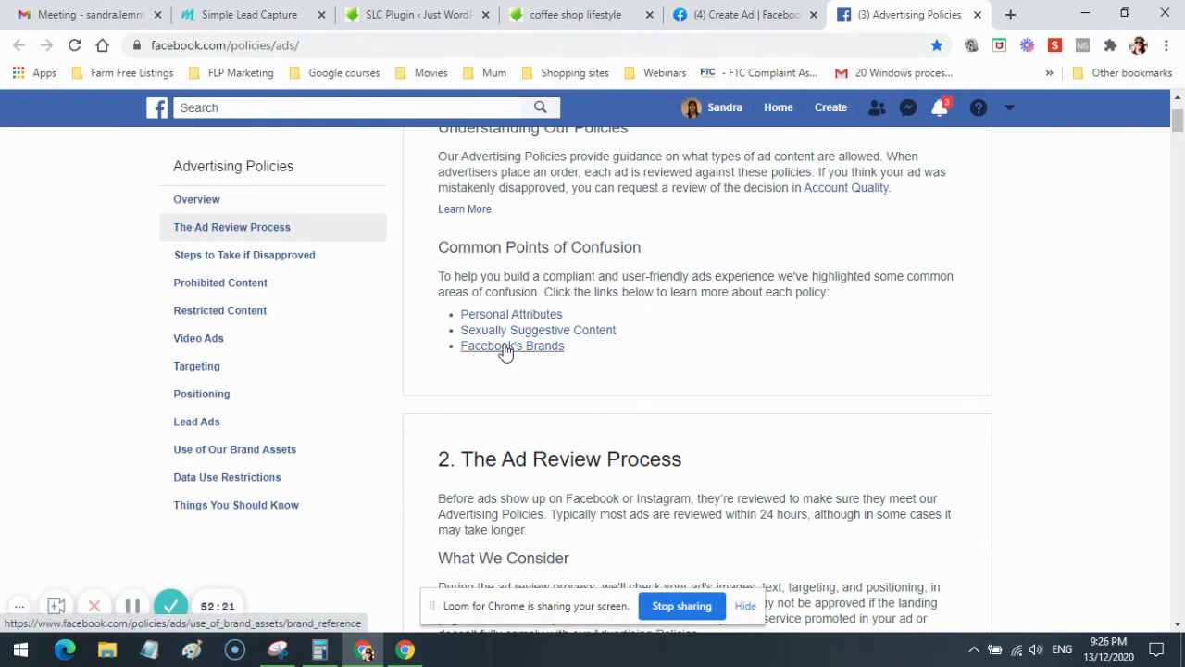
pyautogui.scroll(-3, 765, 349)
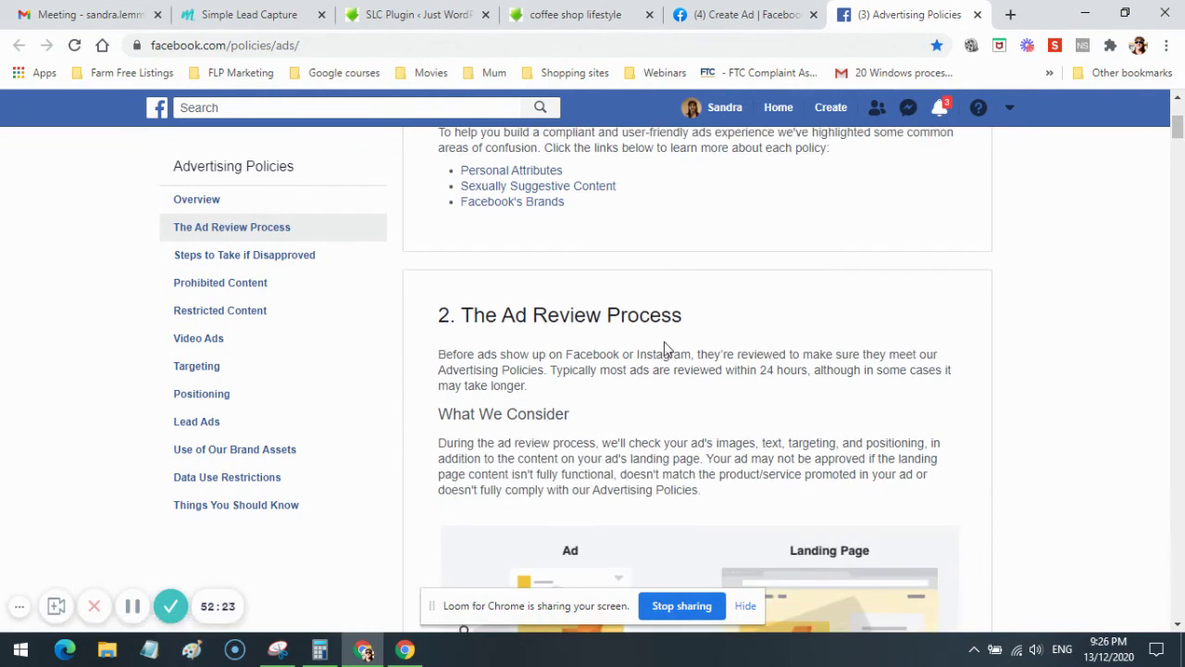
pyautogui.scroll(-3, 673, 347)
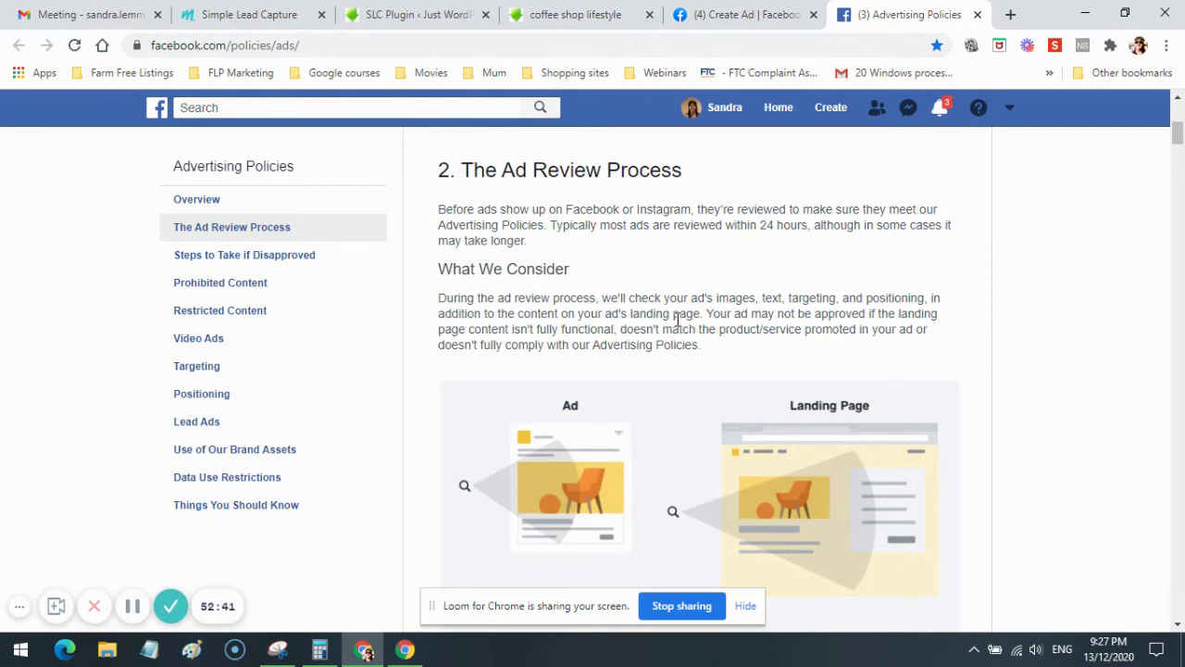
pyautogui.moveTo(701, 315); pyautogui.dragTo(628, 319)
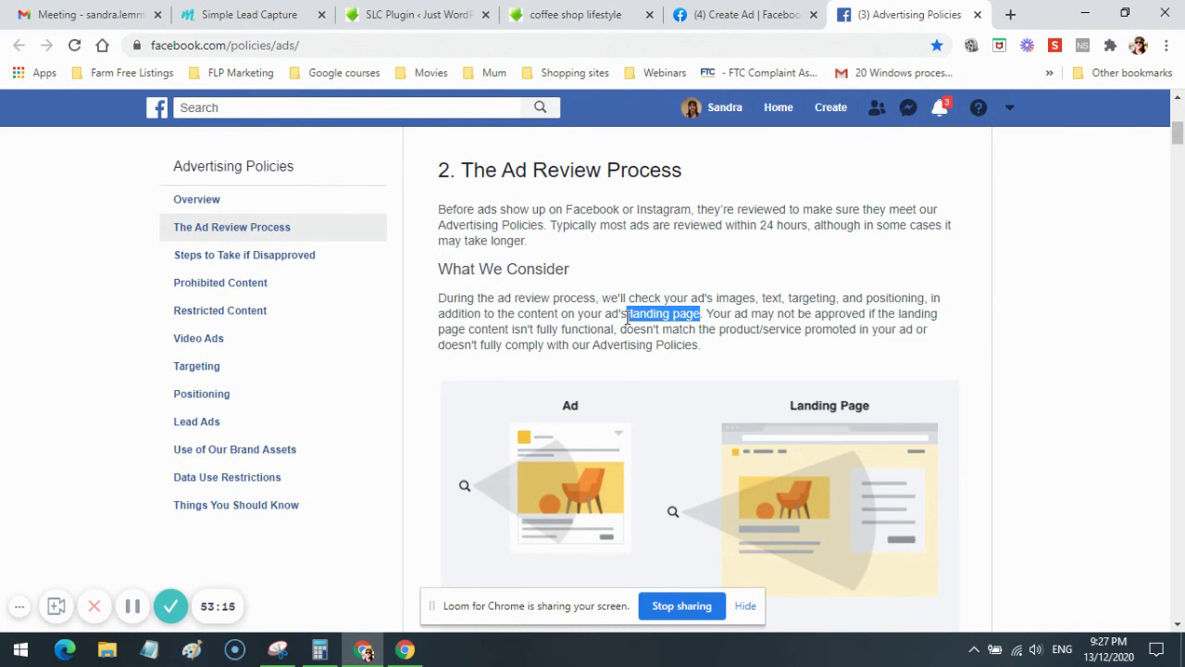
# Return to the confirmation of the submitted ad, check its status and close it.
pyautogui.click(732, 20)
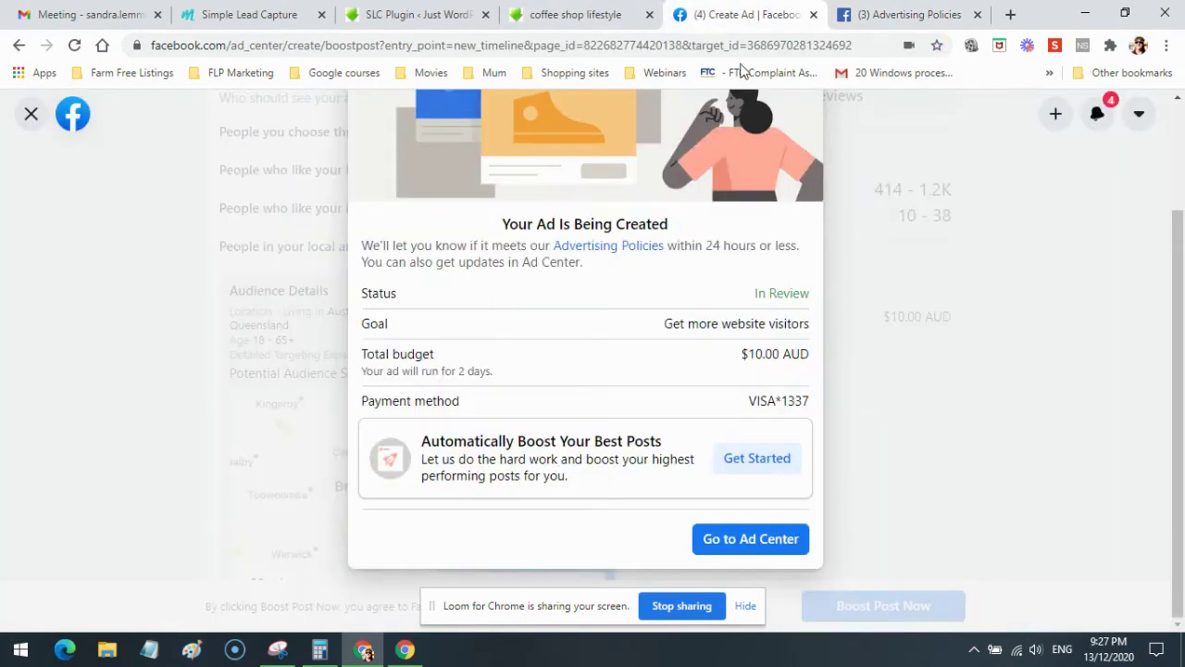
pyautogui.scroll(2, 952, 539)
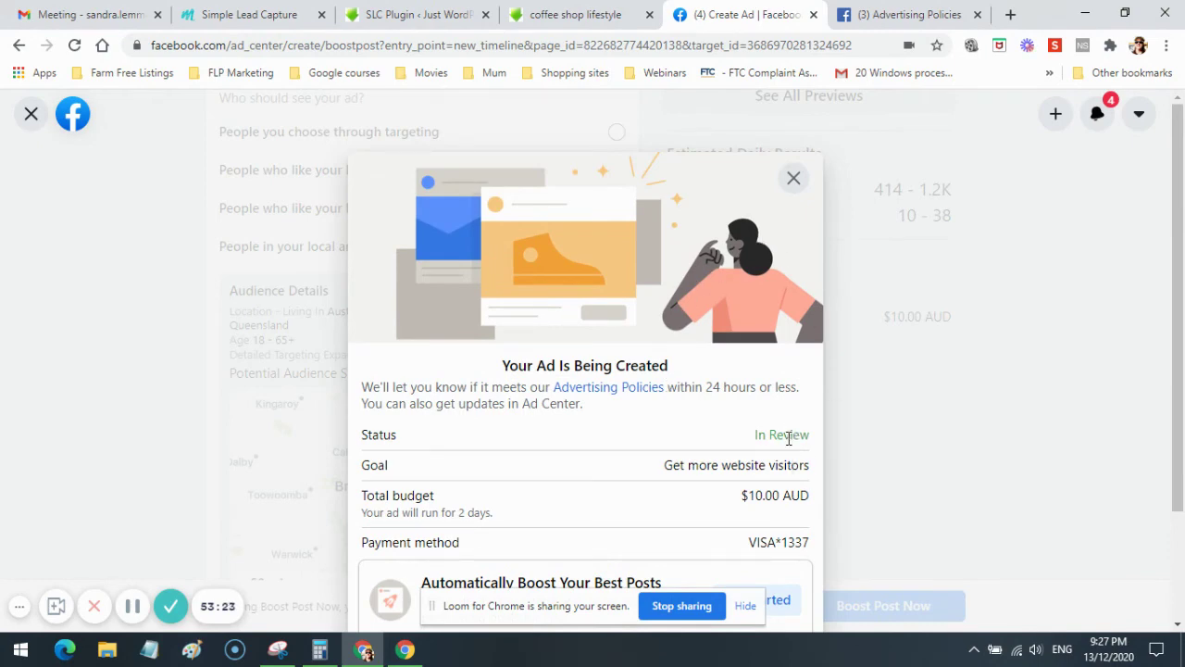
pyautogui.click(790, 182)
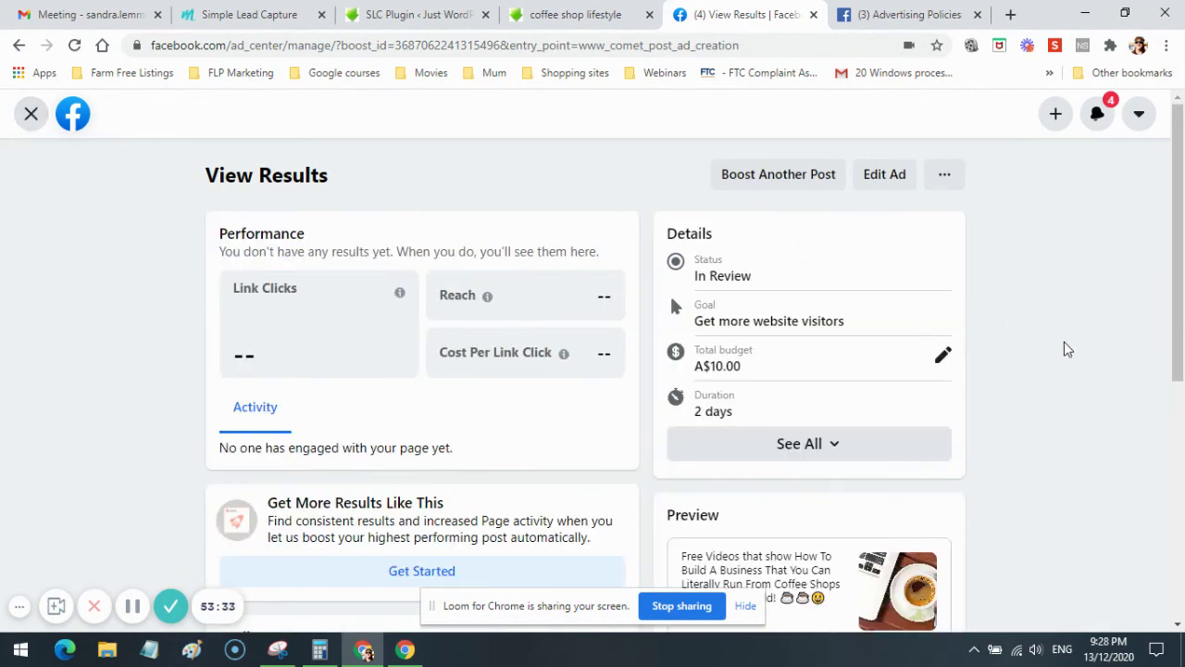
# Look over the boosted post's performance, audience, preview and payment details, and leave the results page.
pyautogui.scroll(-5, 1065, 349)
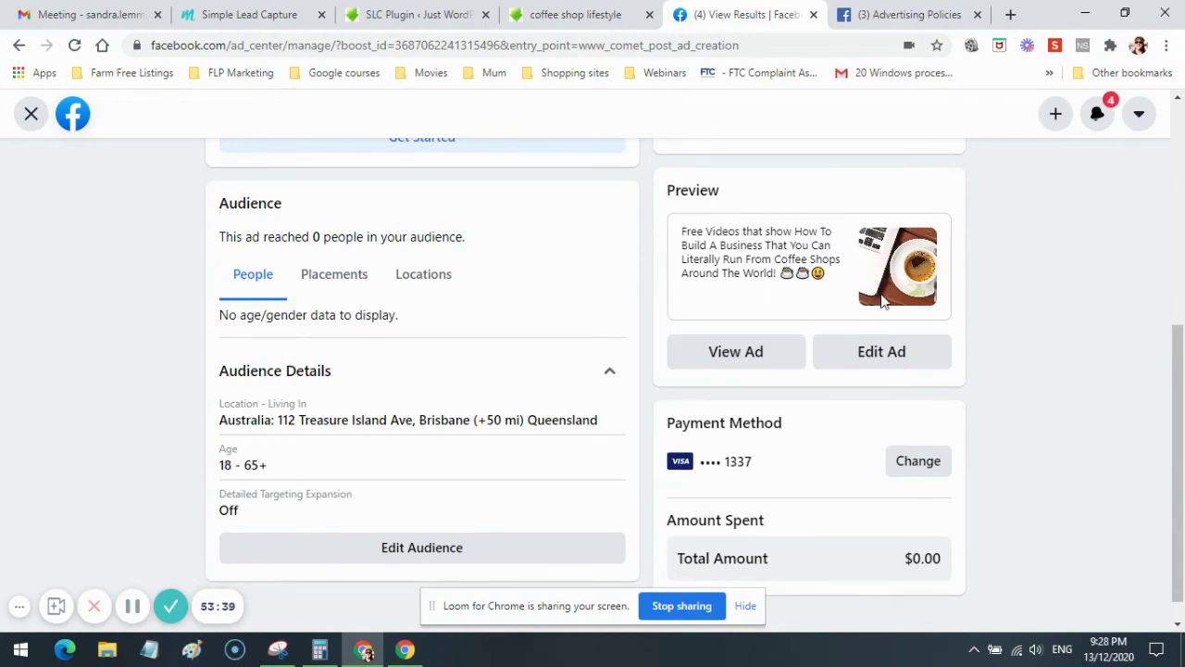
pyautogui.scroll(5, 1076, 352)
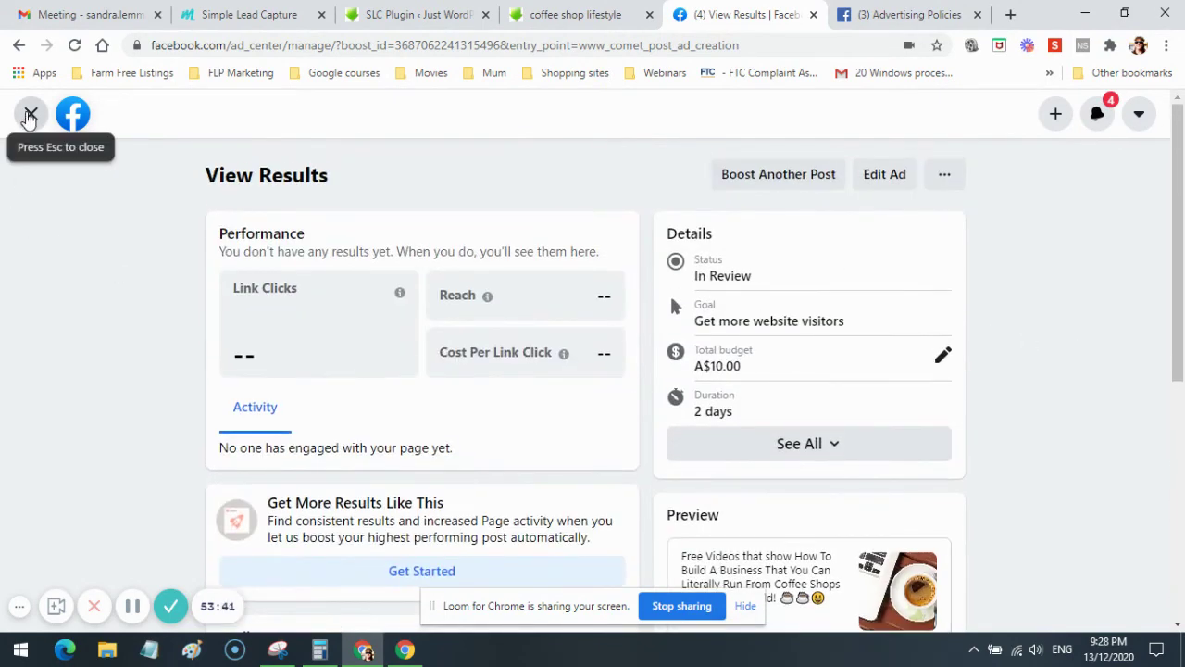
pyautogui.click(29, 111)
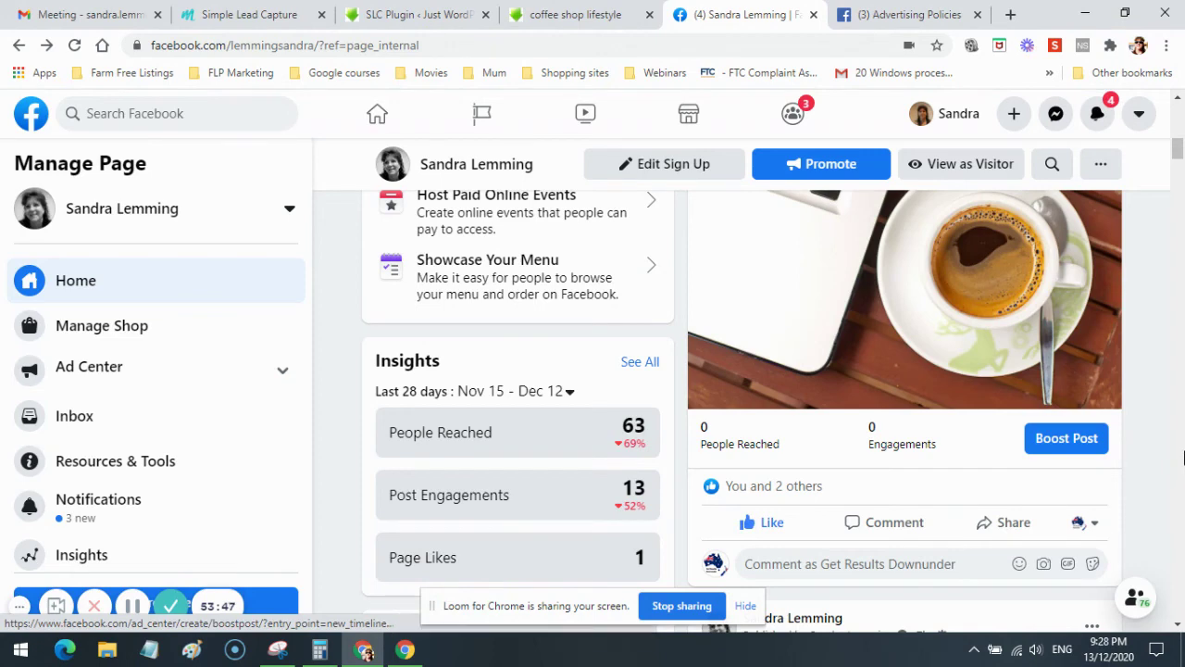
# Compare the wording and image of the Facebook post with the Coffee Shop Lifestyle capture page, highlighting part of its subheadline.
pyautogui.scroll(2, 1182, 456)
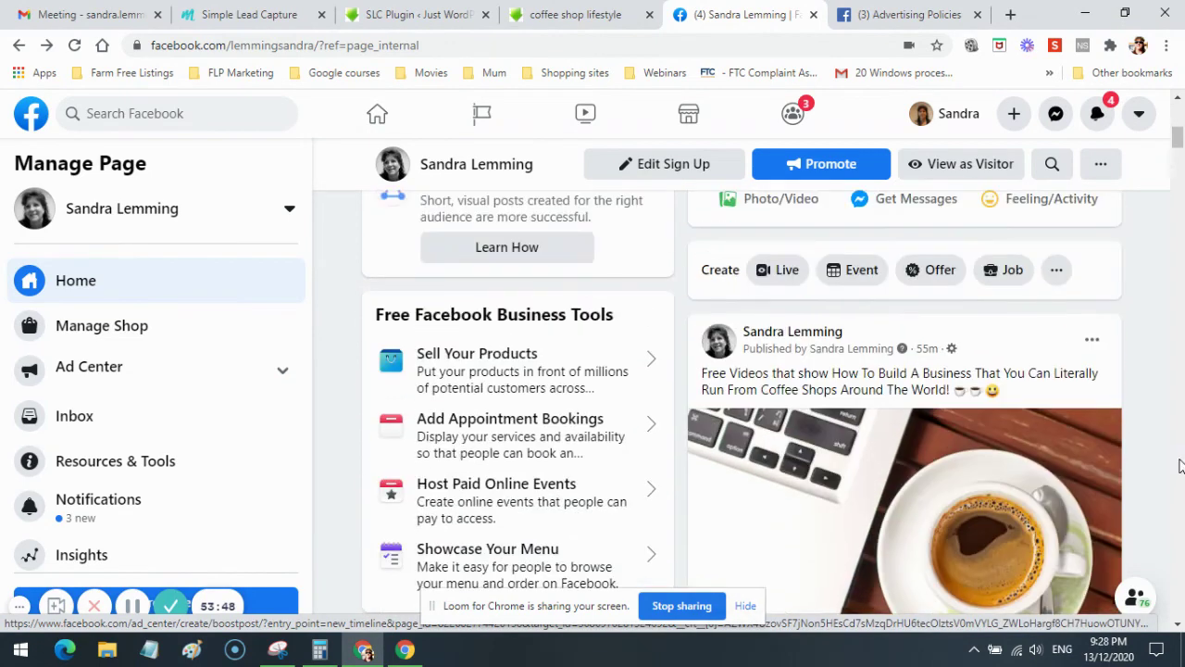
pyautogui.scroll(-1, 916, 408)
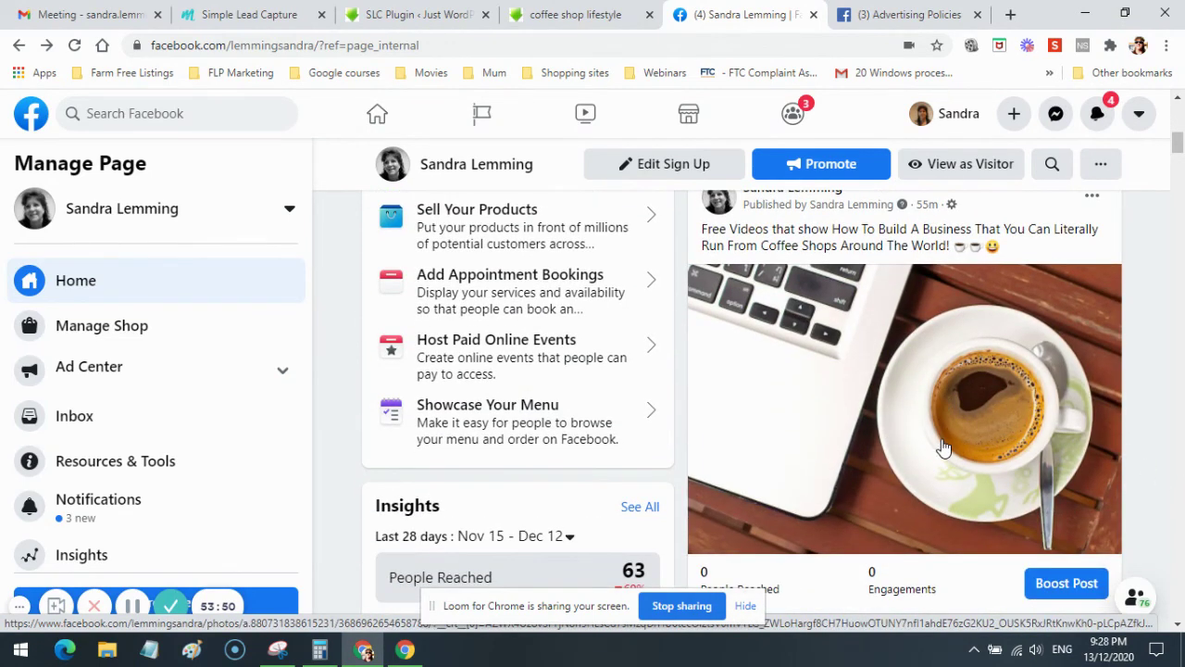
pyautogui.click(555, 16)
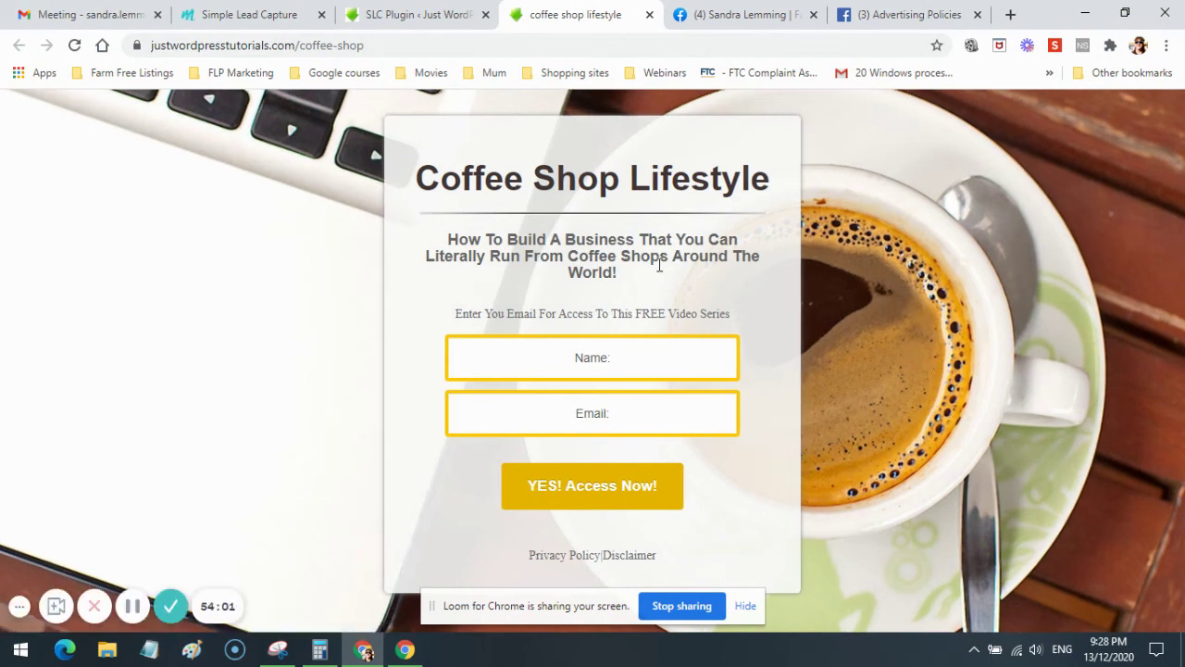
pyautogui.moveTo(635, 279); pyautogui.dragTo(434, 258)
pyautogui.click(888, 14)
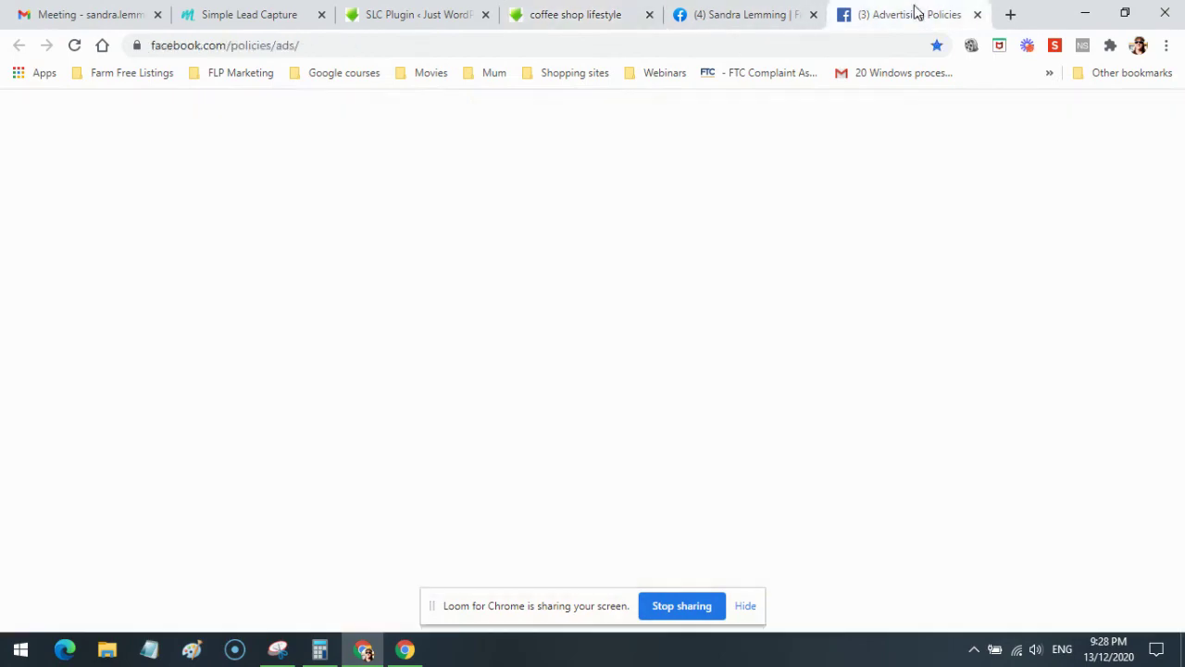
pyautogui.click(719, 14)
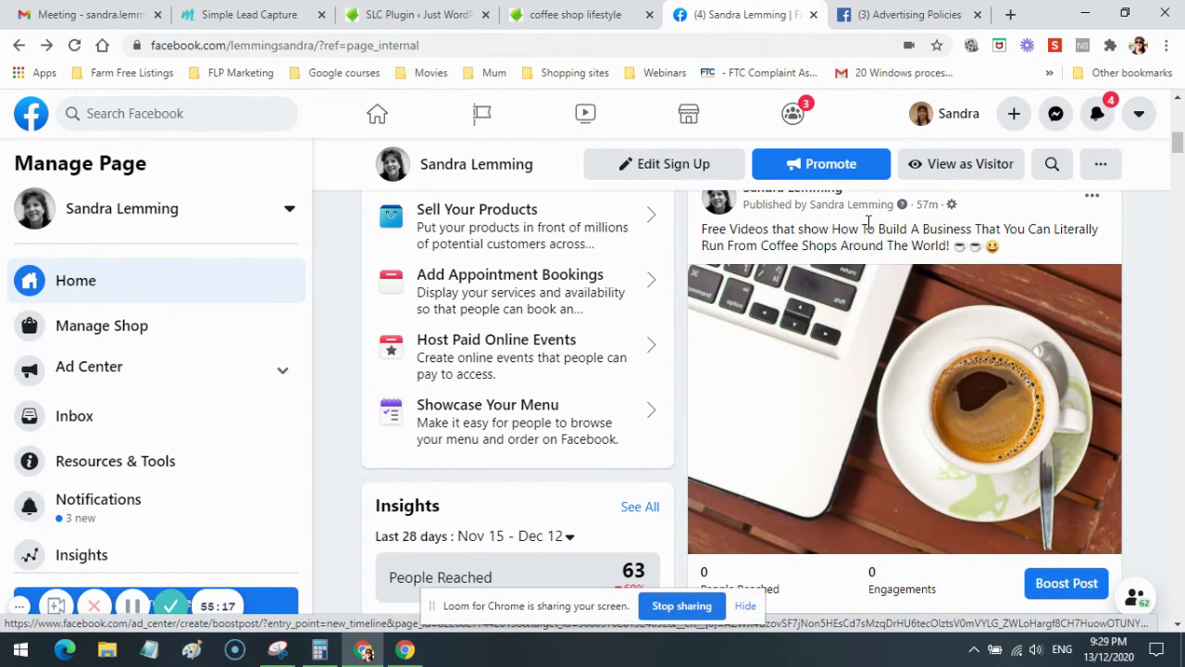
pyautogui.click(556, 16)
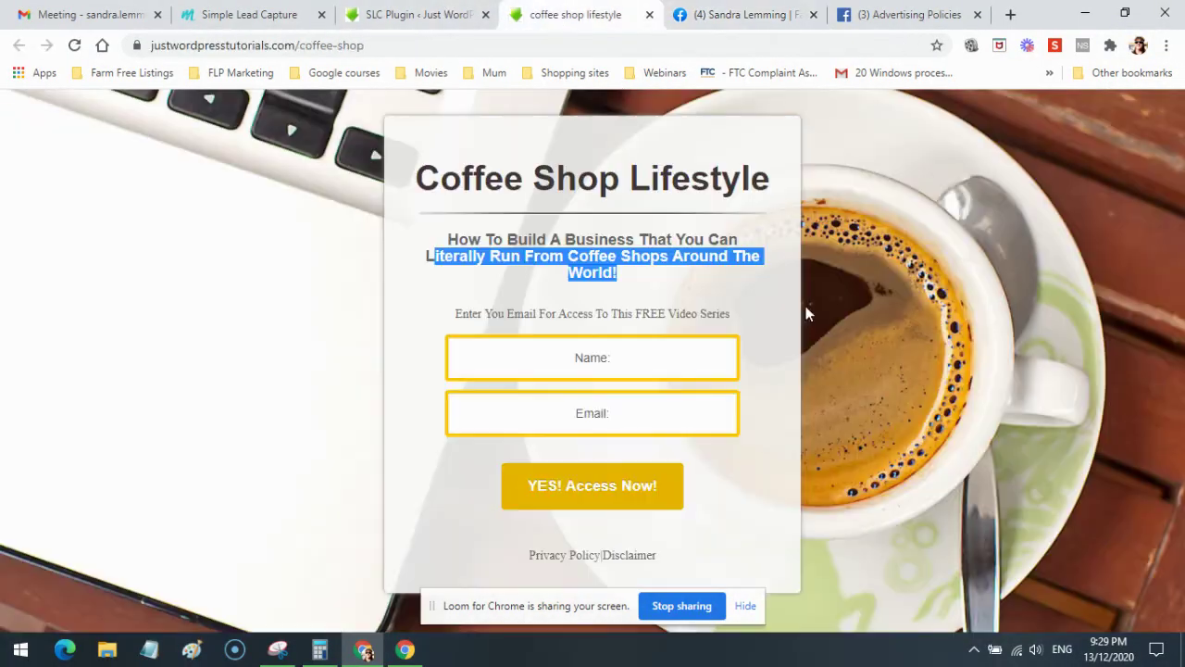
pyautogui.click(426, 232)
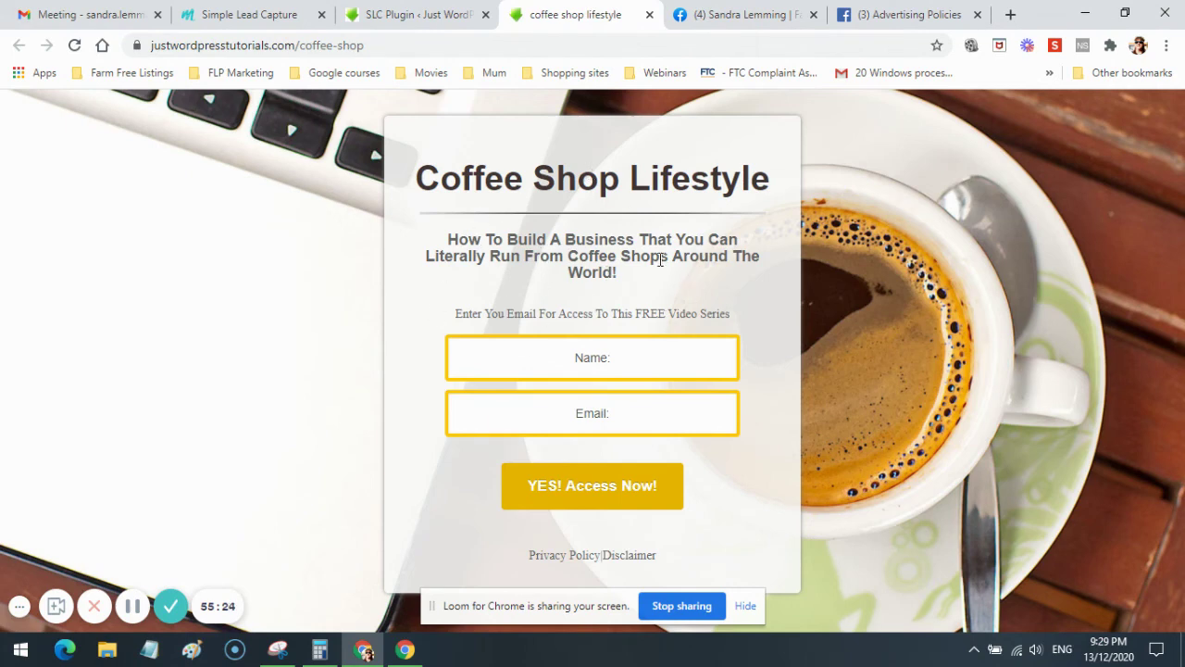
# View the lifestyle-ty thank-you page from the SLC Plugin's list of lead capture pages, and return to the coffee-shop page.
pyautogui.click(428, 18)
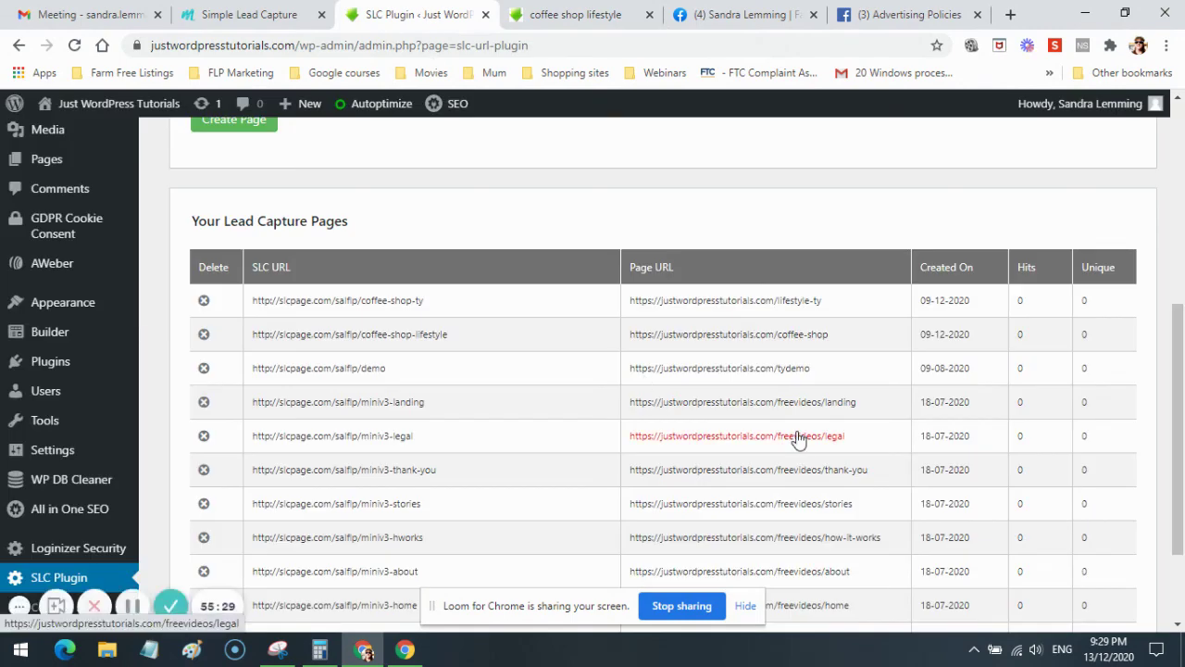
pyautogui.click(774, 304)
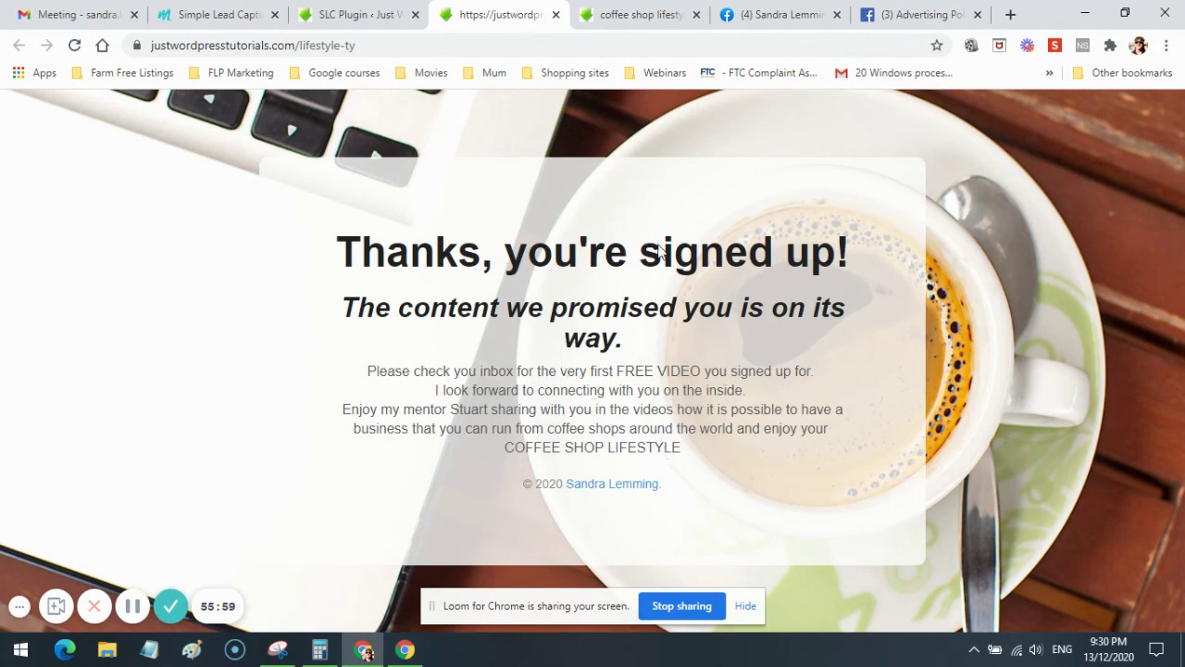
pyautogui.click(667, 15)
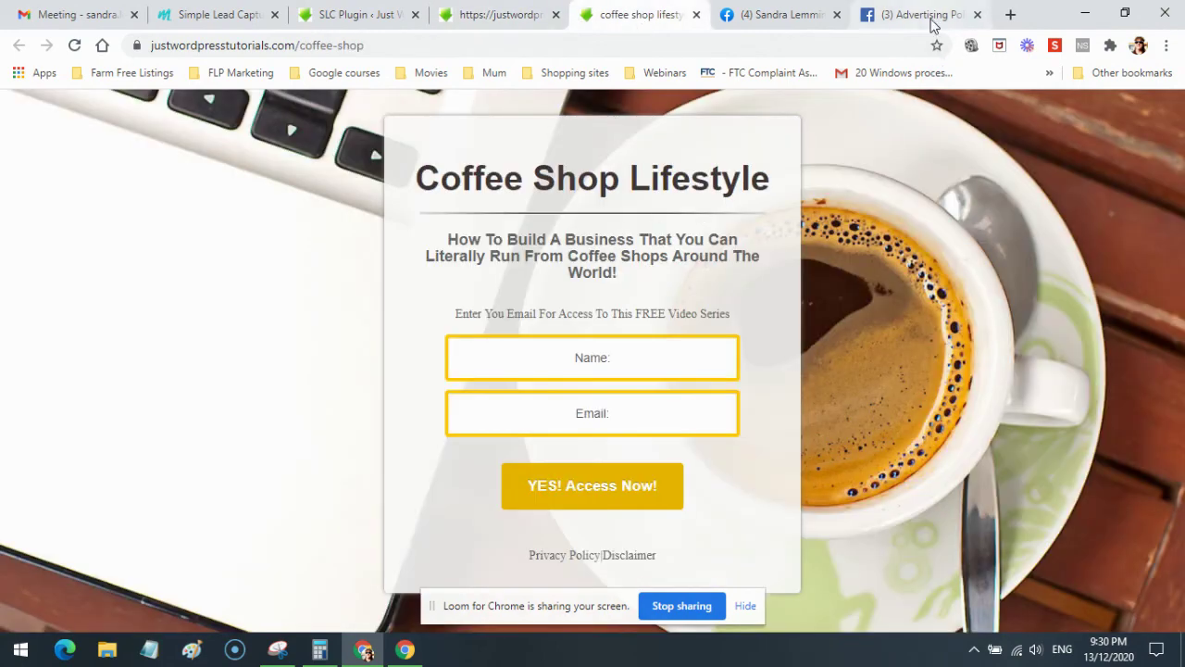
# Read in the Advertising Policies what happens after an ad is reviewed and which steps to take if it is disapproved.
pyautogui.click(898, 15)
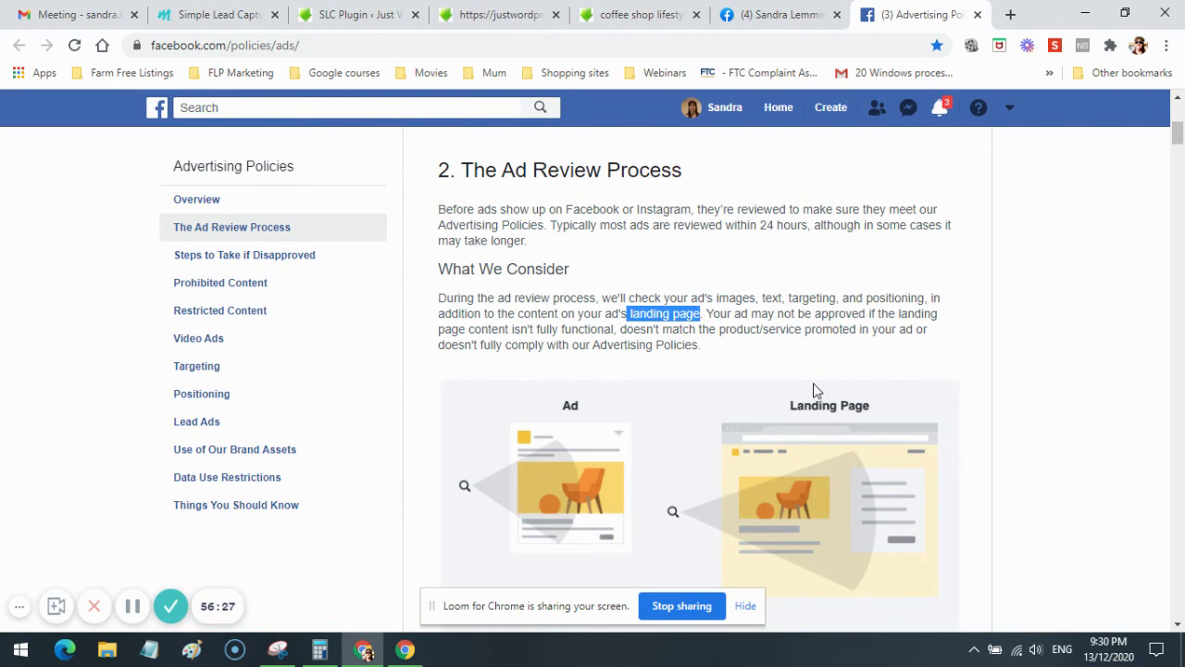
pyautogui.scroll(-3, 814, 390)
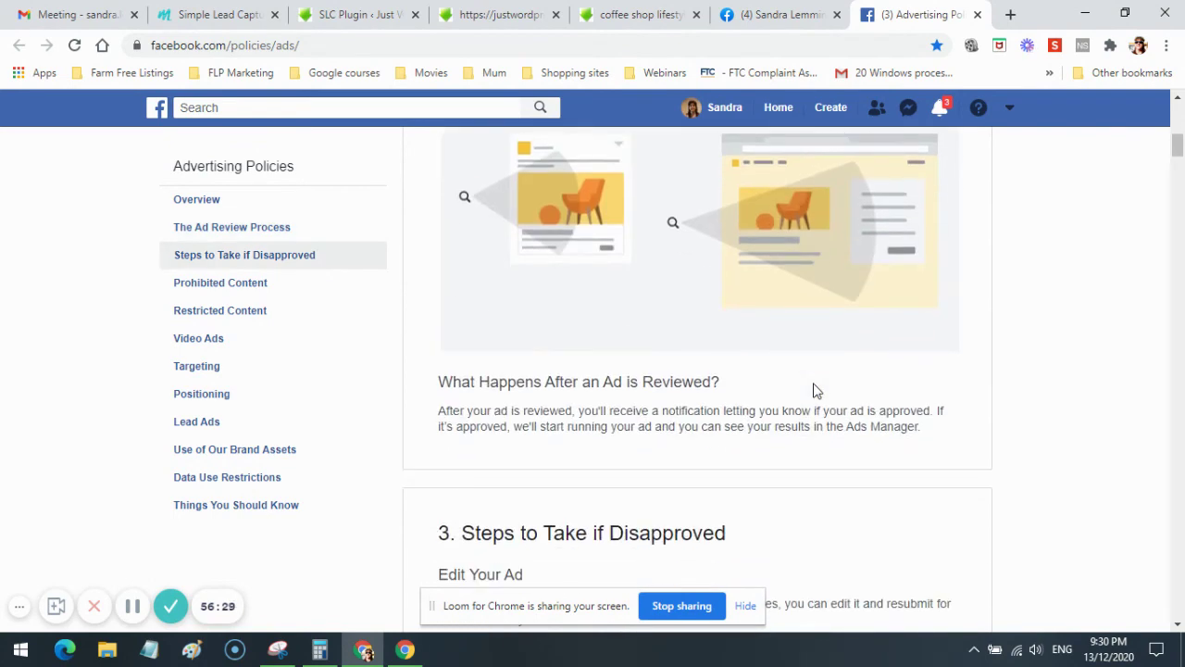
pyautogui.scroll(2, 814, 390)
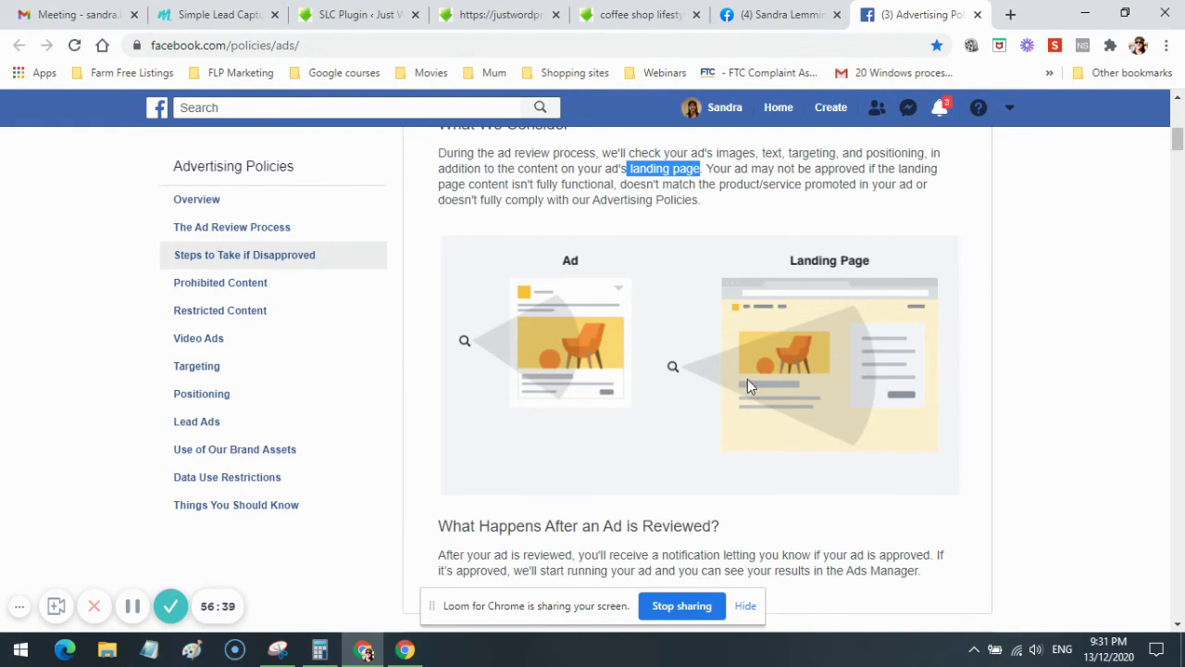
pyautogui.scroll(-2, 747, 379)
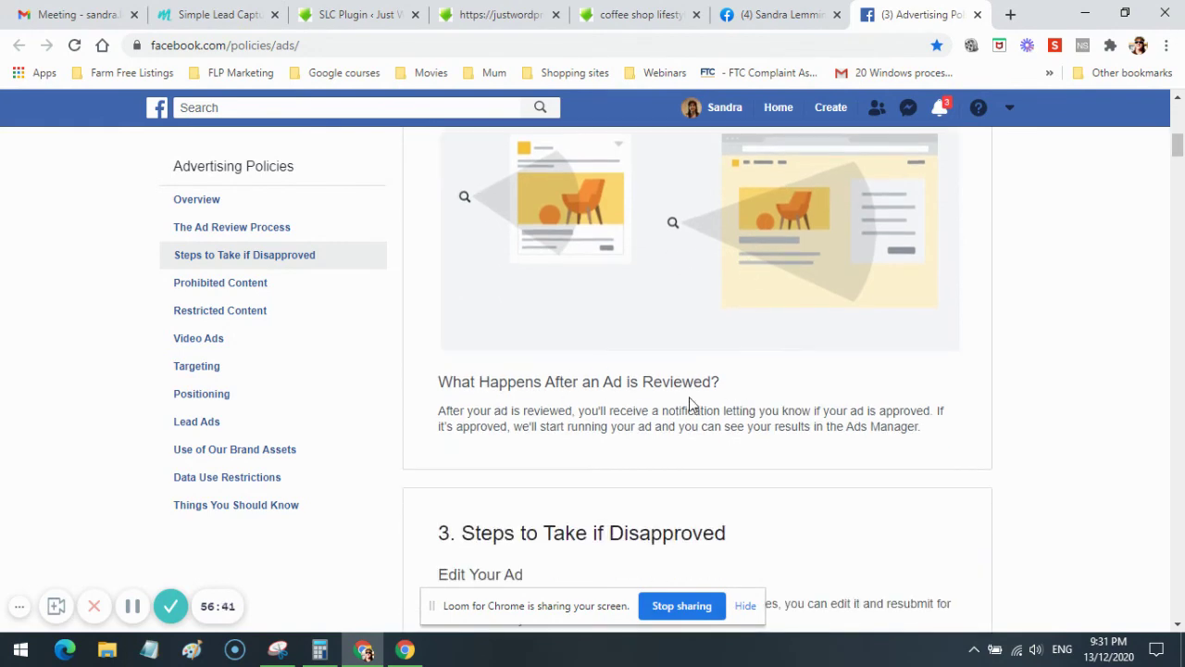
pyautogui.scroll(-2, 690, 402)
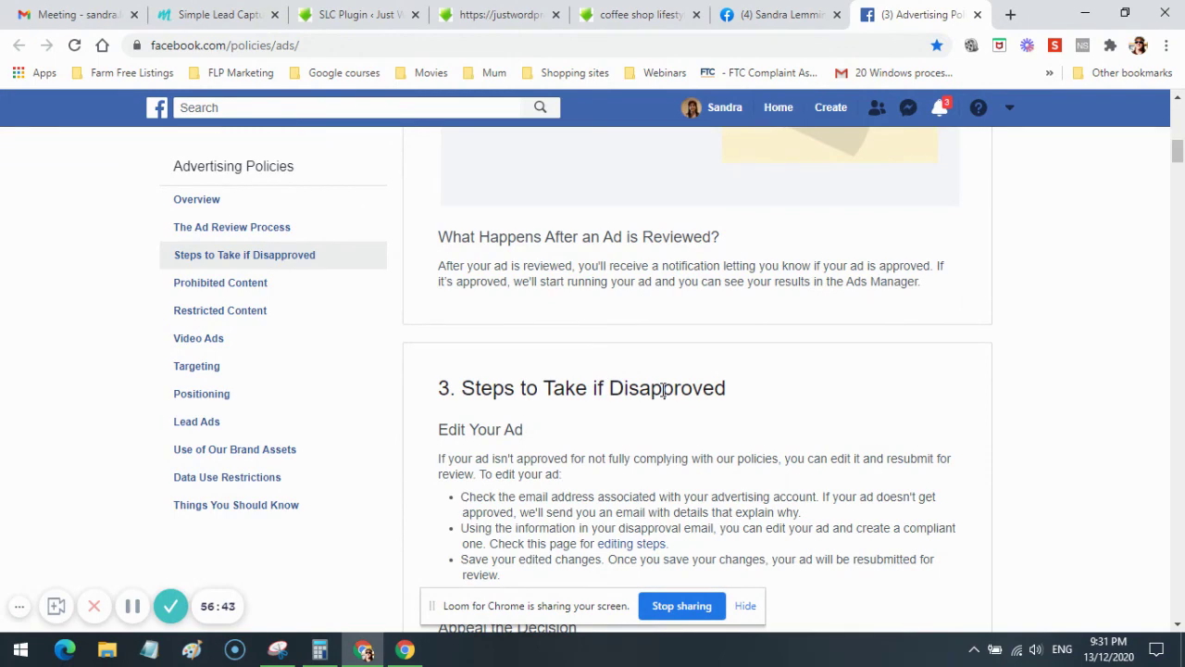
pyautogui.scroll(-2, 663, 389)
pyautogui.scroll(-2, 663, 389)
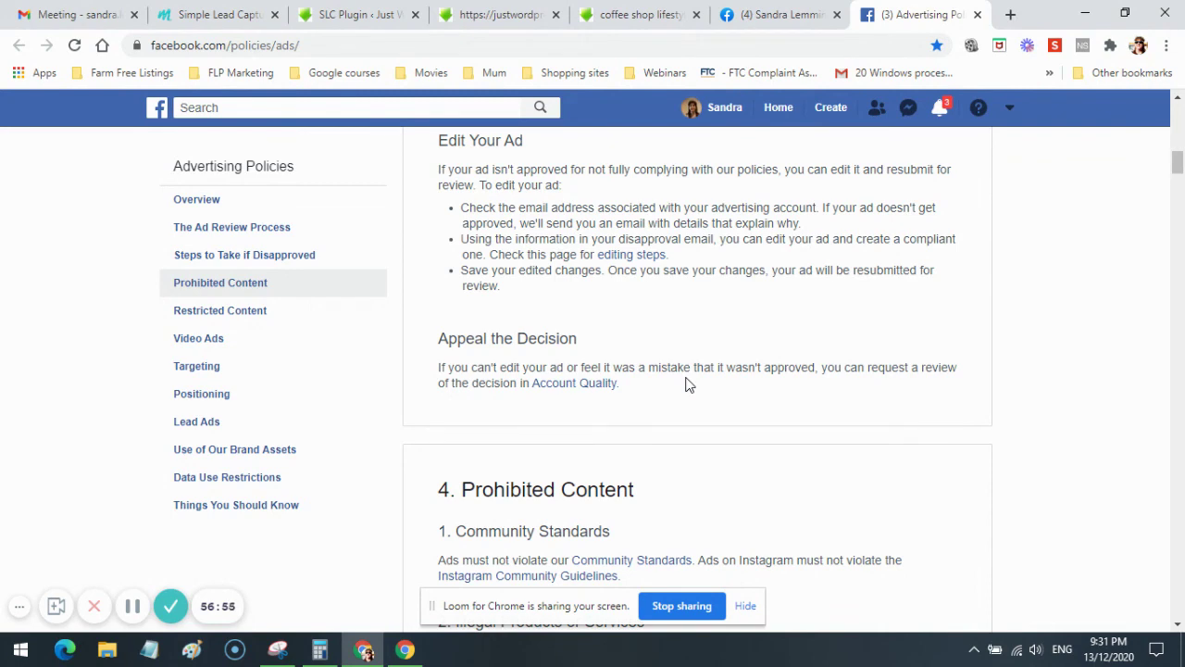
# Read through the Prohibited Content rules in the Advertising Policies, past Multilevel Marketing, and return to the start of that section.
pyautogui.scroll(-2, 689, 384)
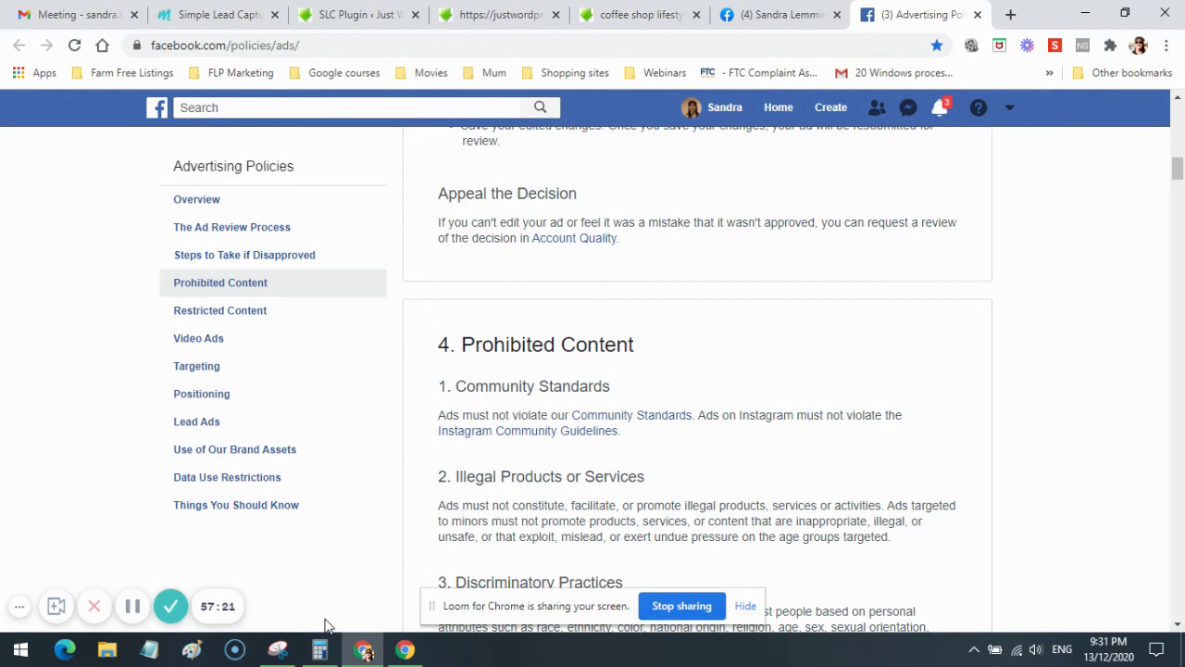
pyautogui.scroll(-3, 325, 620)
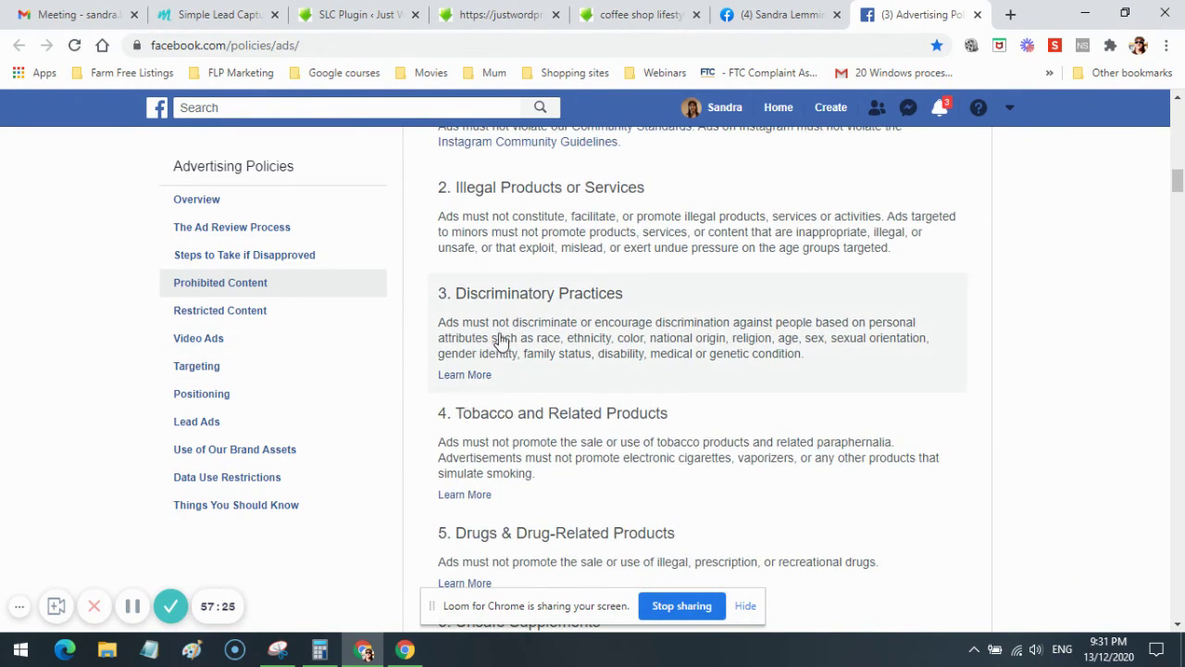
pyautogui.scroll(-6, 543, 429)
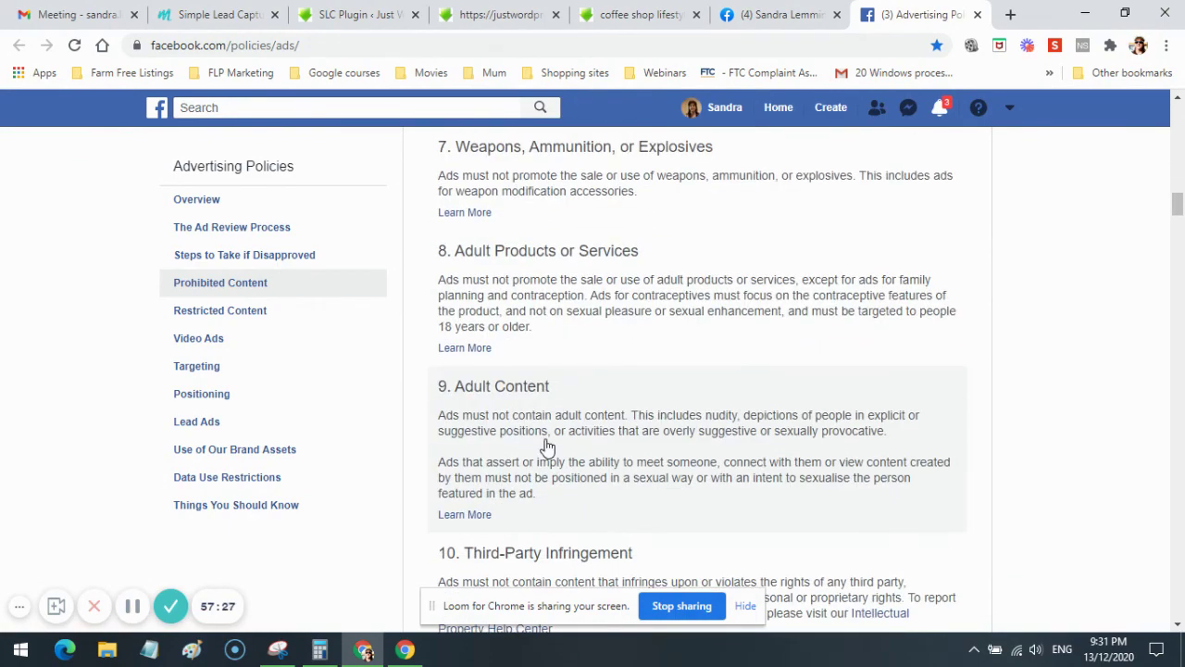
pyautogui.scroll(-3, 546, 447)
pyautogui.scroll(-2, 546, 447)
pyautogui.scroll(1, 547, 447)
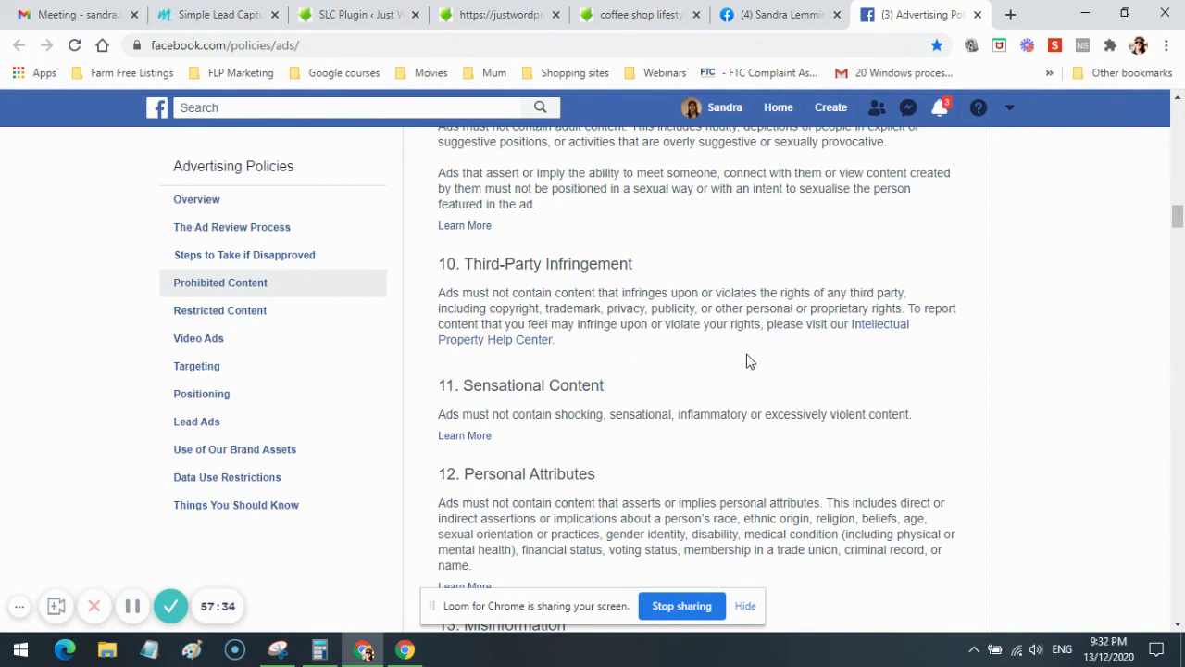
pyautogui.scroll(-10, 750, 361)
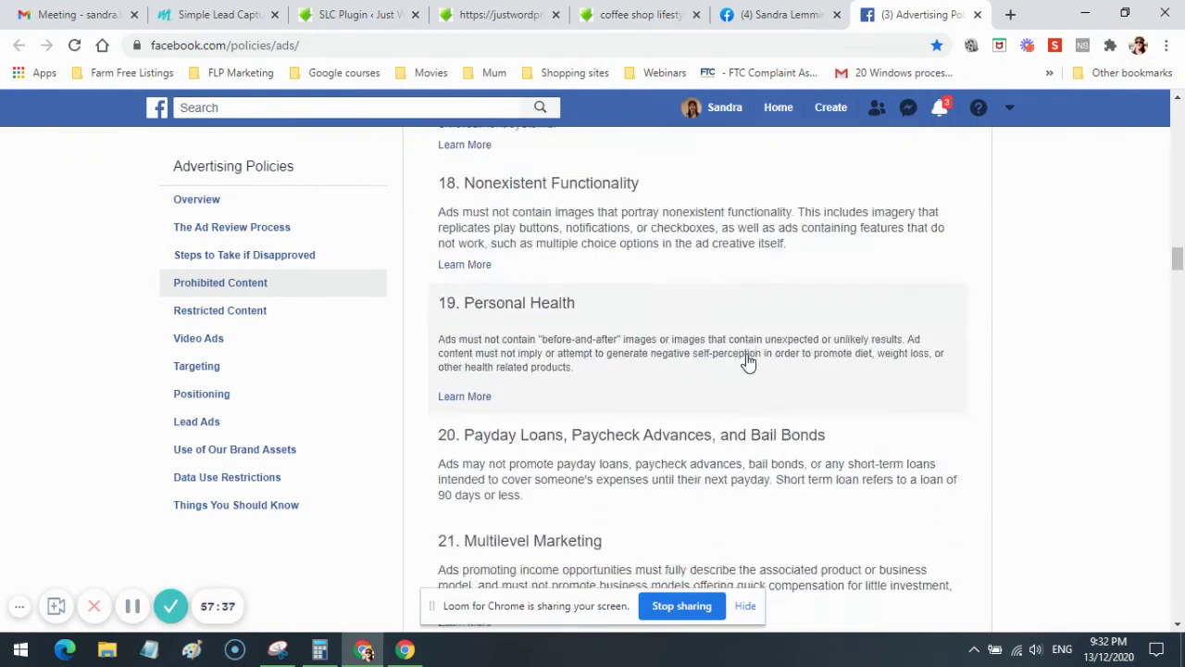
pyautogui.scroll(-8, 750, 361)
pyautogui.scroll(12, 769, 436)
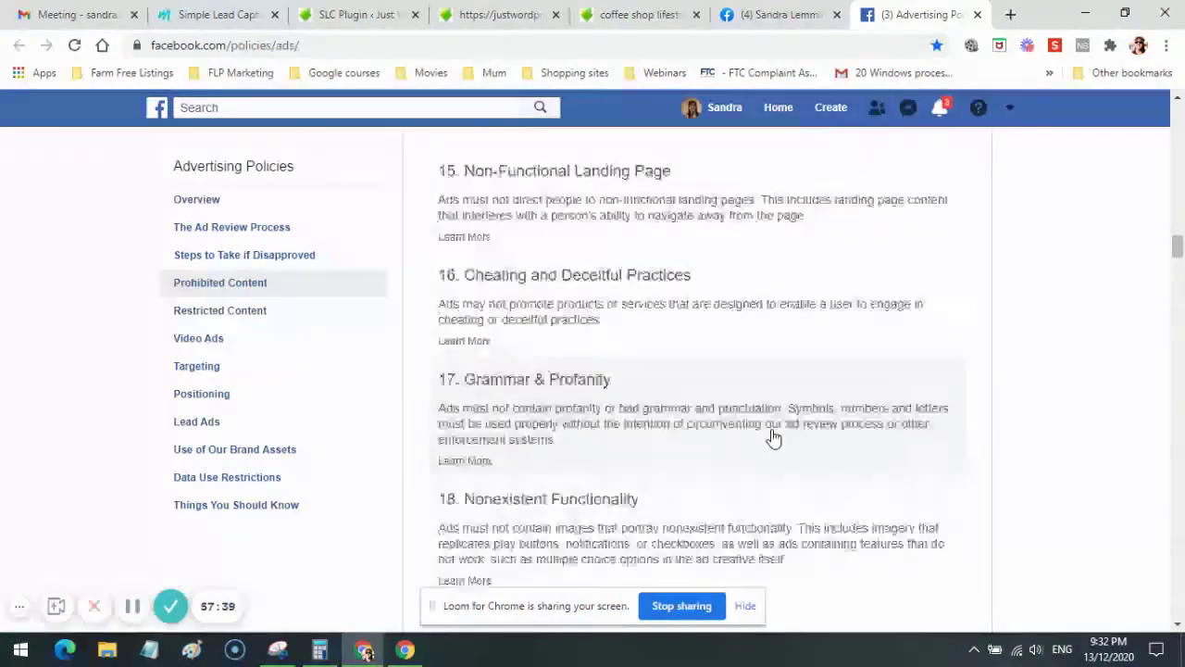
pyautogui.scroll(15, 774, 437)
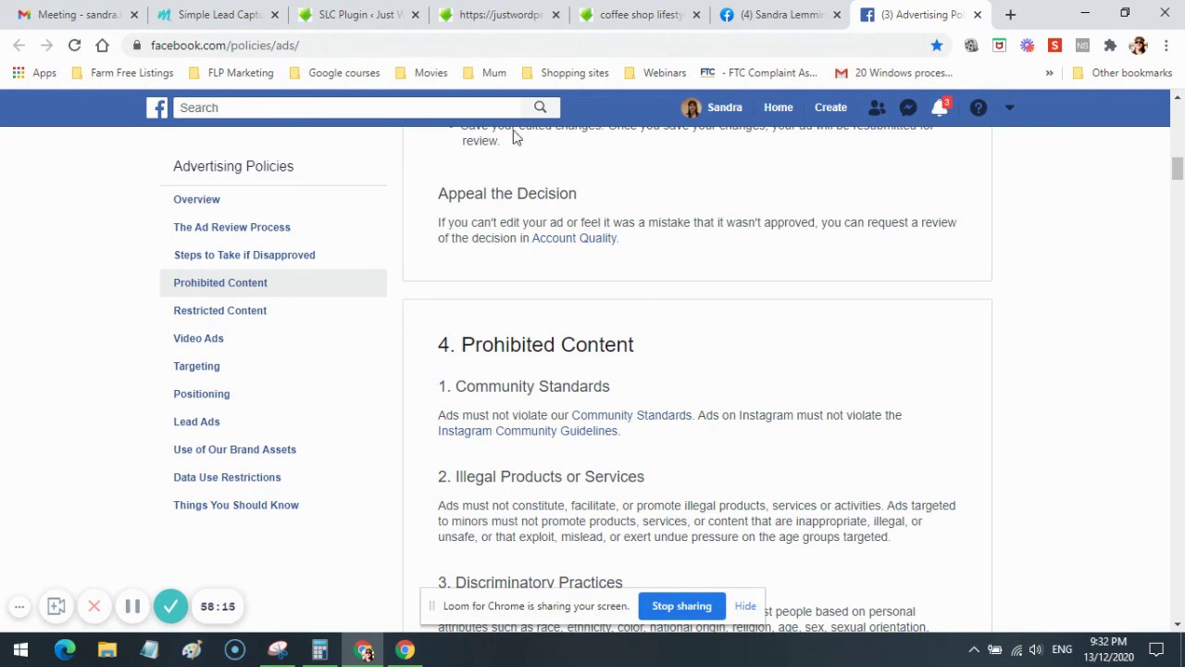
# Open the About section of the Facebook business page and examine its contact info, description and privacy policy entries.
pyautogui.click(800, 14)
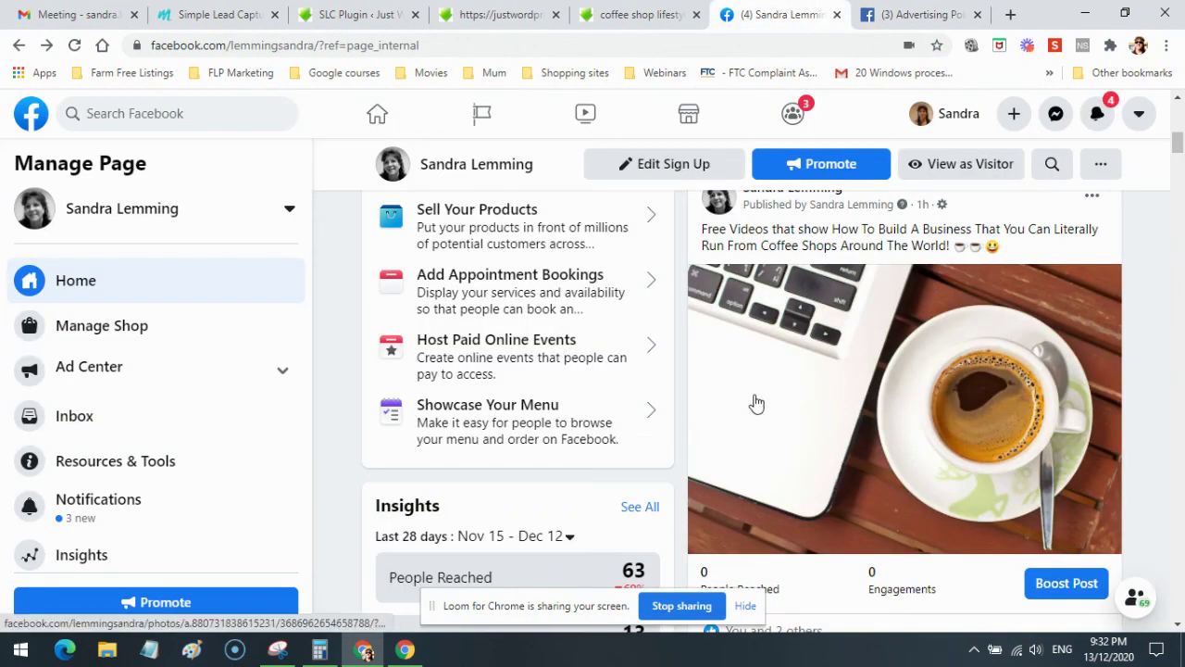
pyautogui.scroll(10, 565, 455)
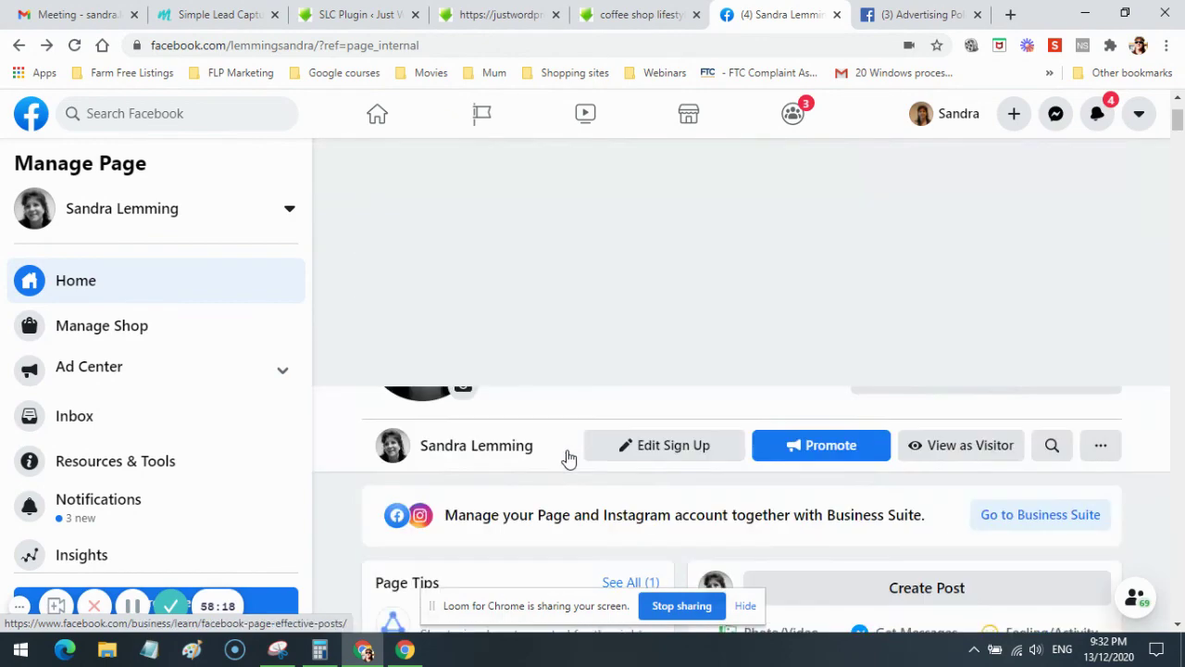
pyautogui.scroll(-4, 565, 455)
pyautogui.scroll(1, 519, 408)
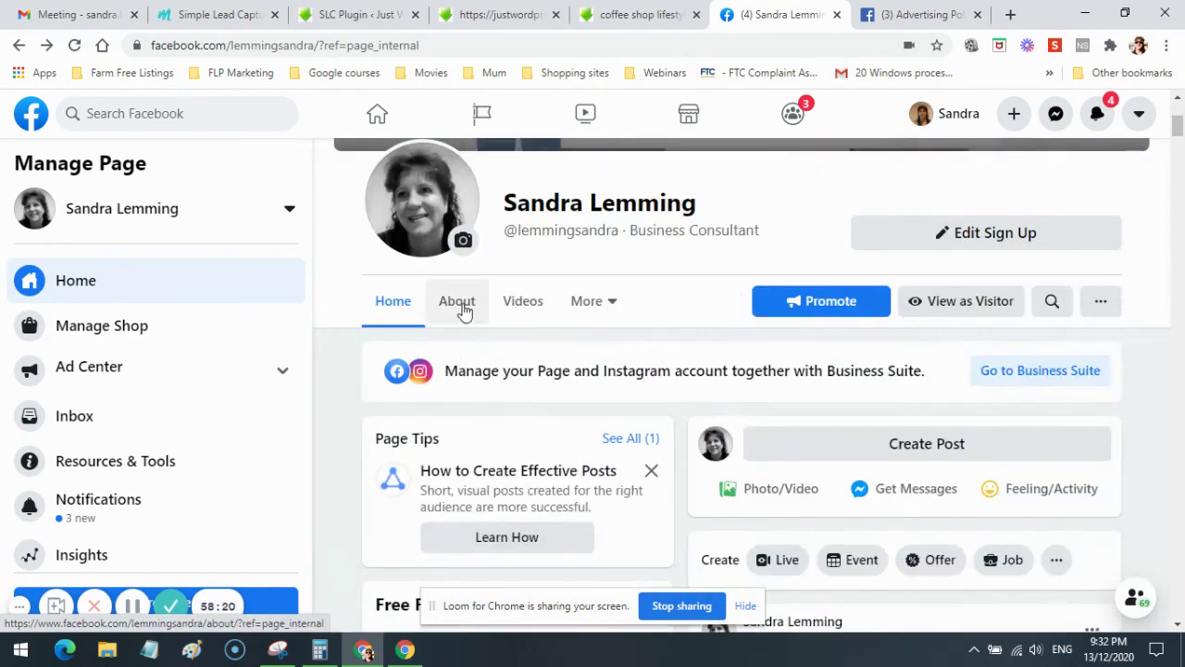
pyautogui.click(463, 311)
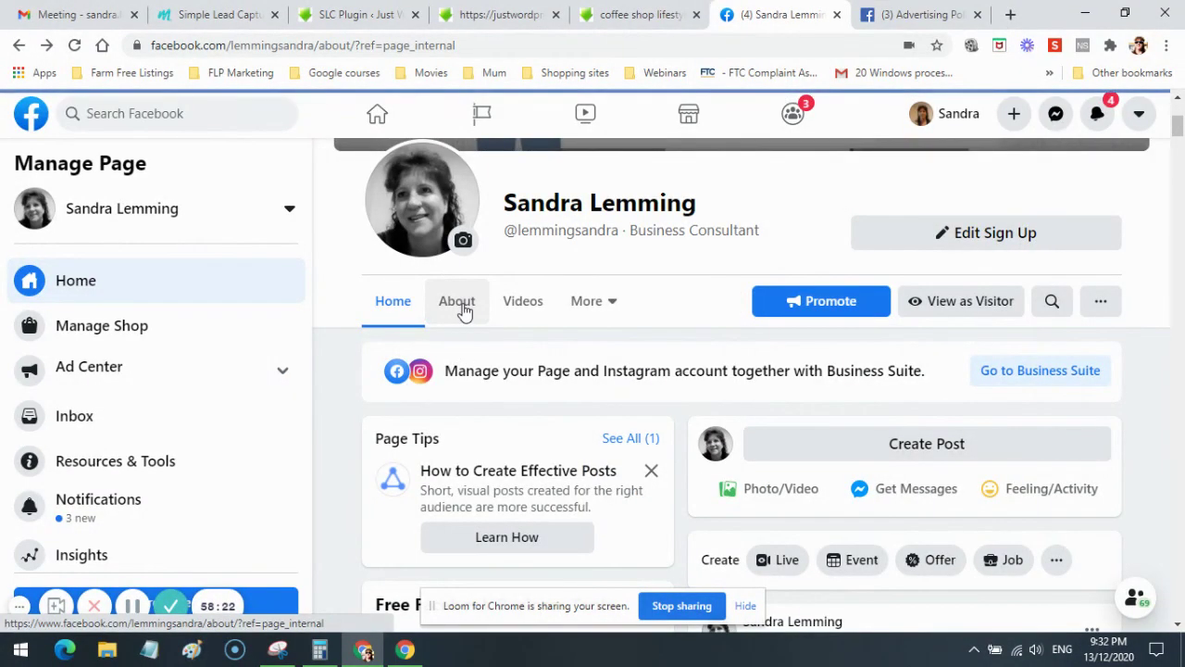
pyautogui.scroll(-5, 597, 391)
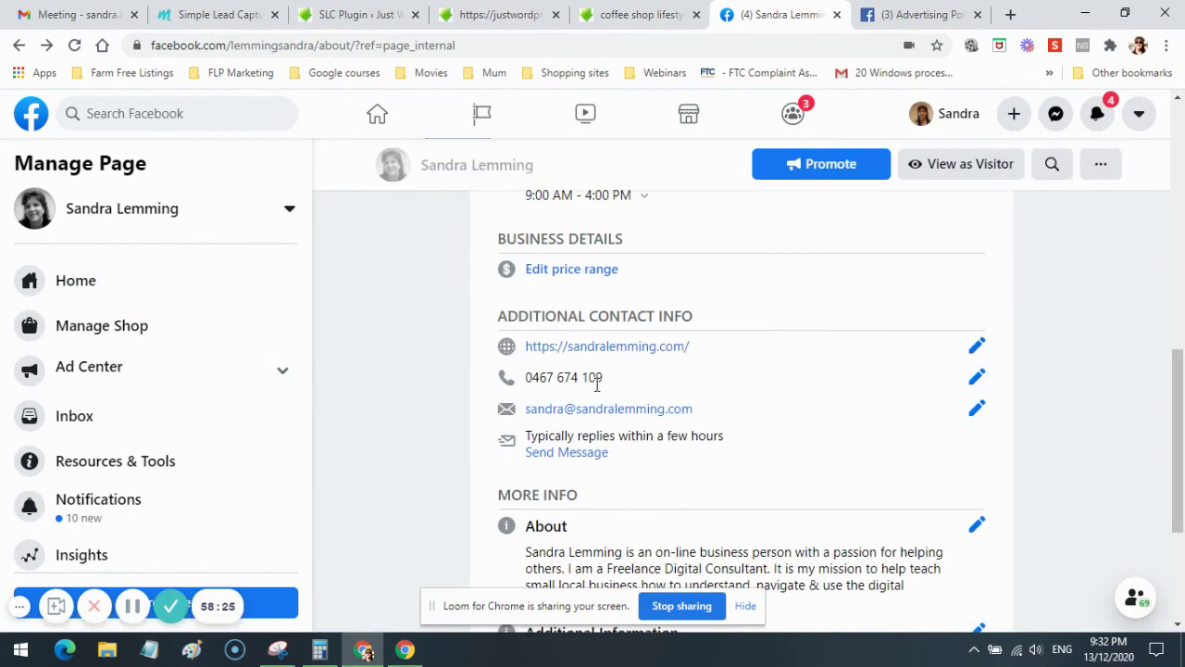
pyautogui.scroll(-3, 597, 385)
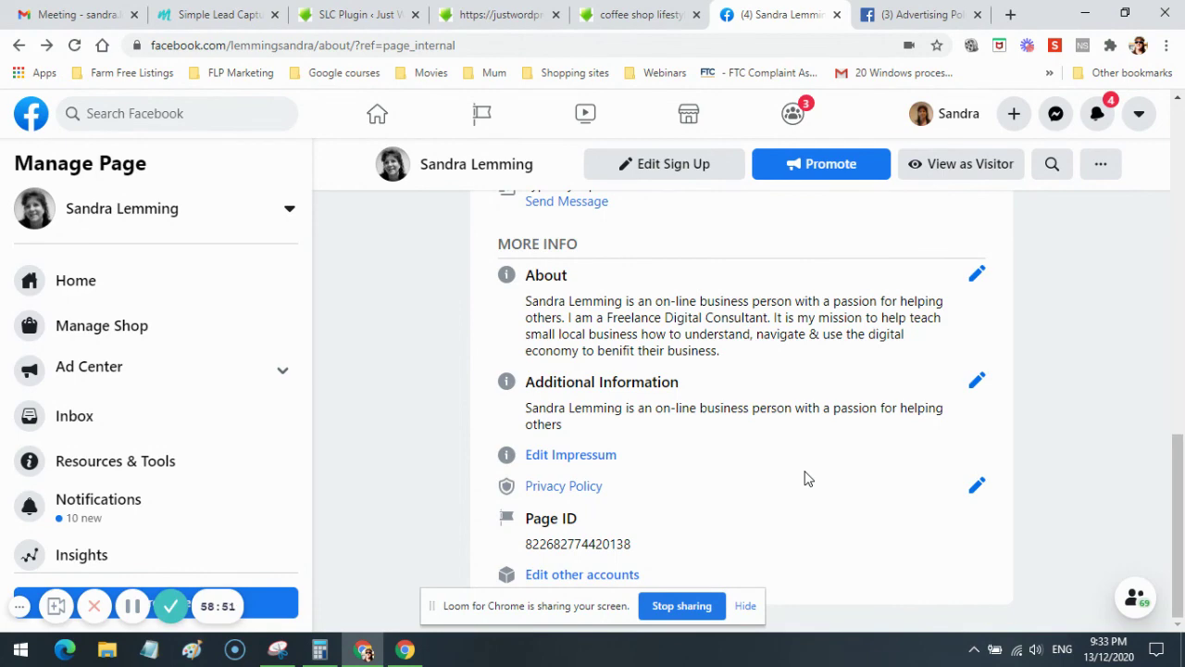
# Review the page's general details and opening hours, and look over the Manage Page options down to Settings.
pyautogui.scroll(8, 688, 482)
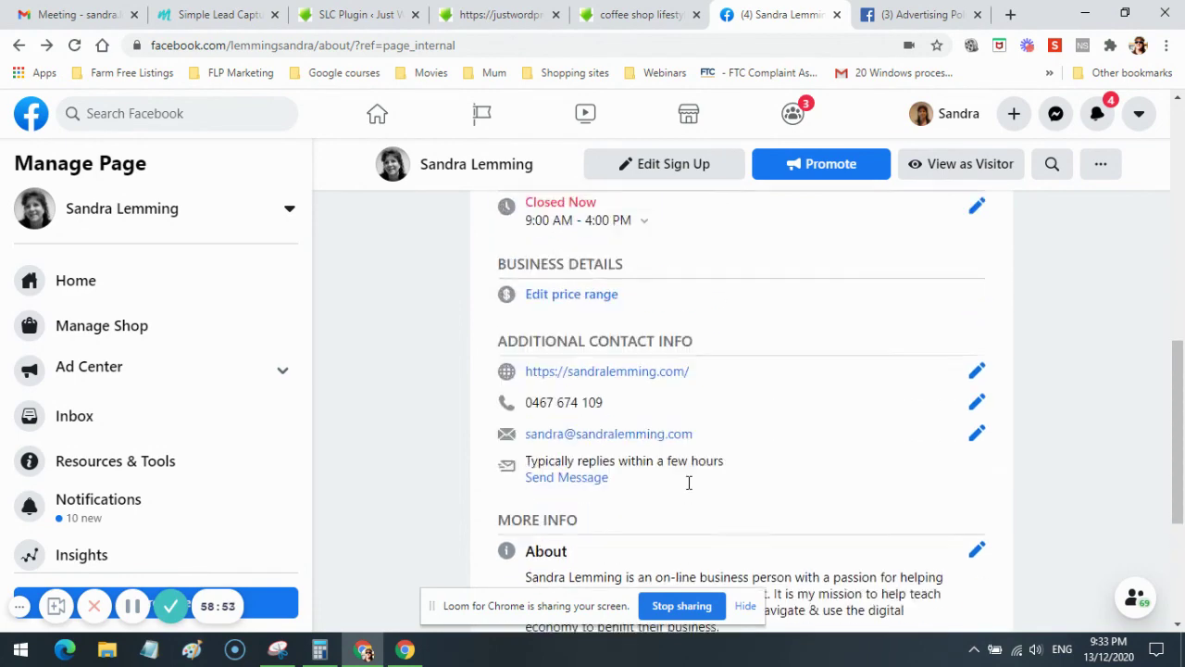
pyautogui.scroll(3, 714, 296)
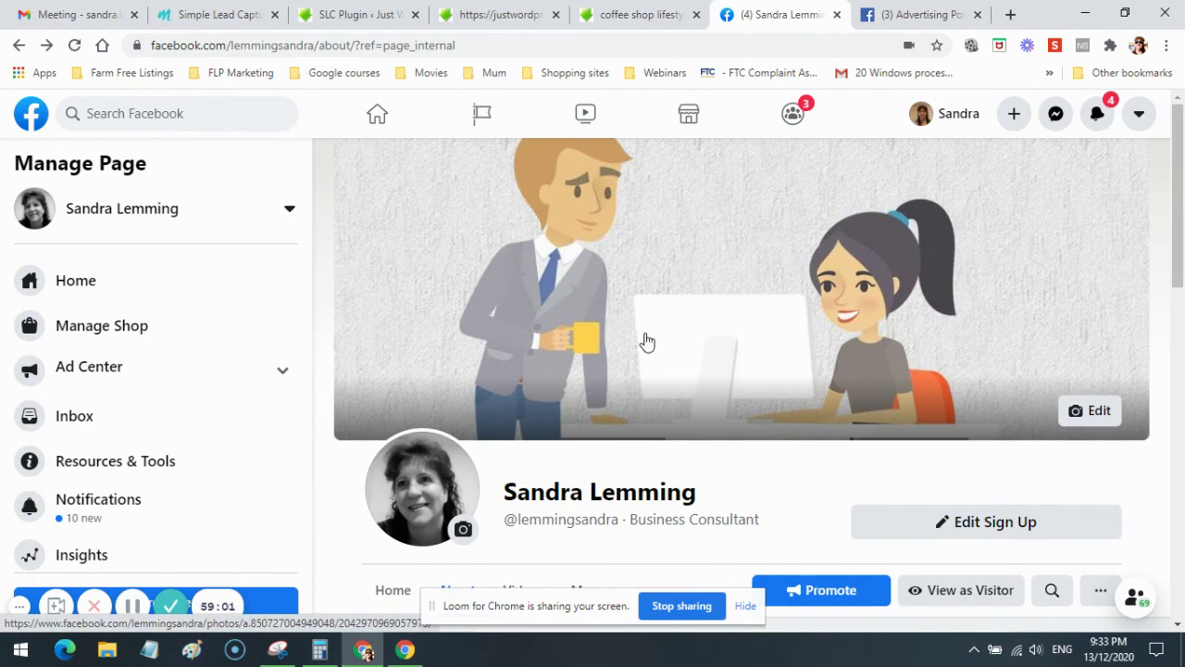
pyautogui.scroll(-2, 647, 341)
pyautogui.scroll(-3, 647, 338)
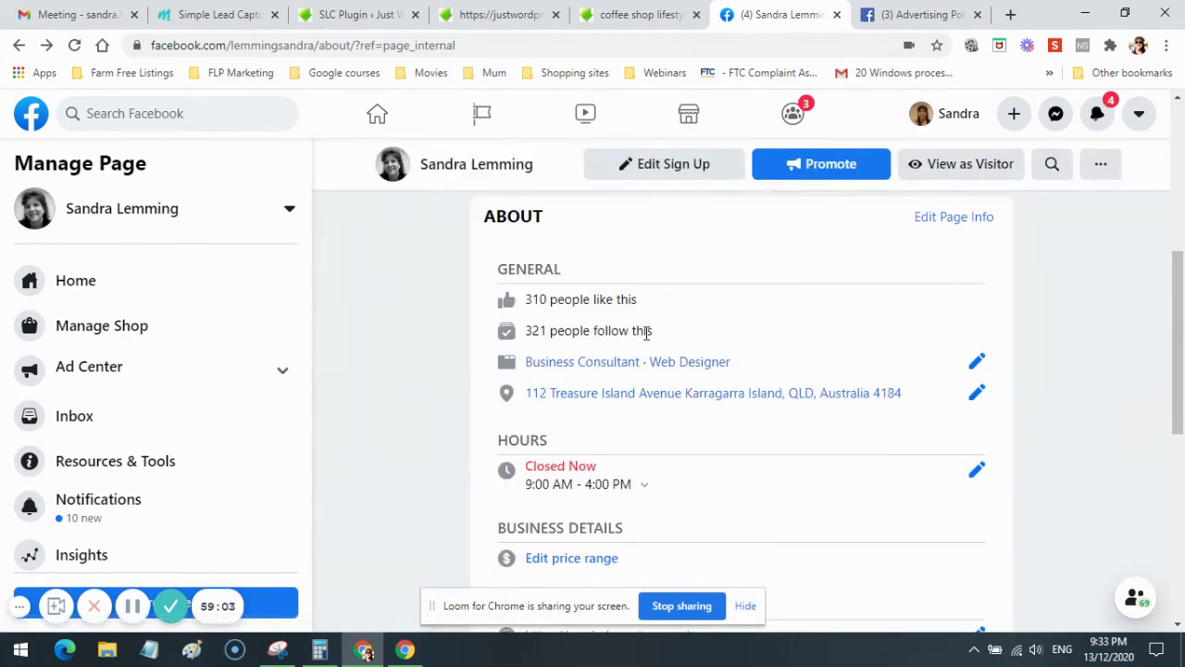
pyautogui.scroll(2, 647, 332)
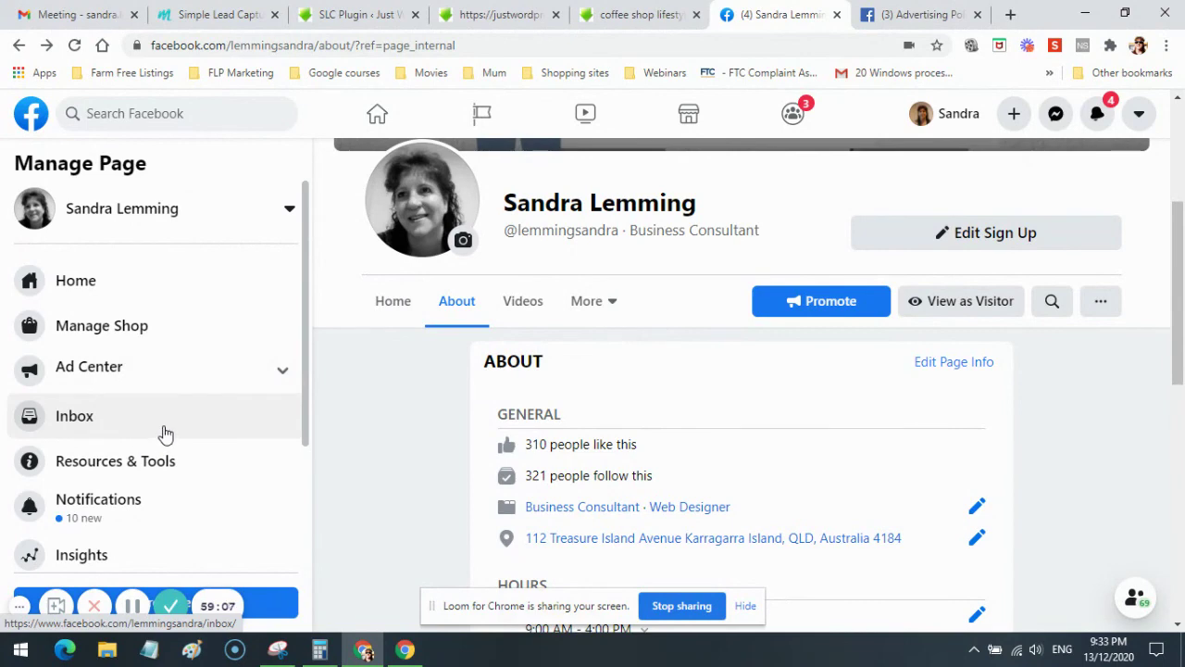
pyautogui.scroll(-2, 161, 433)
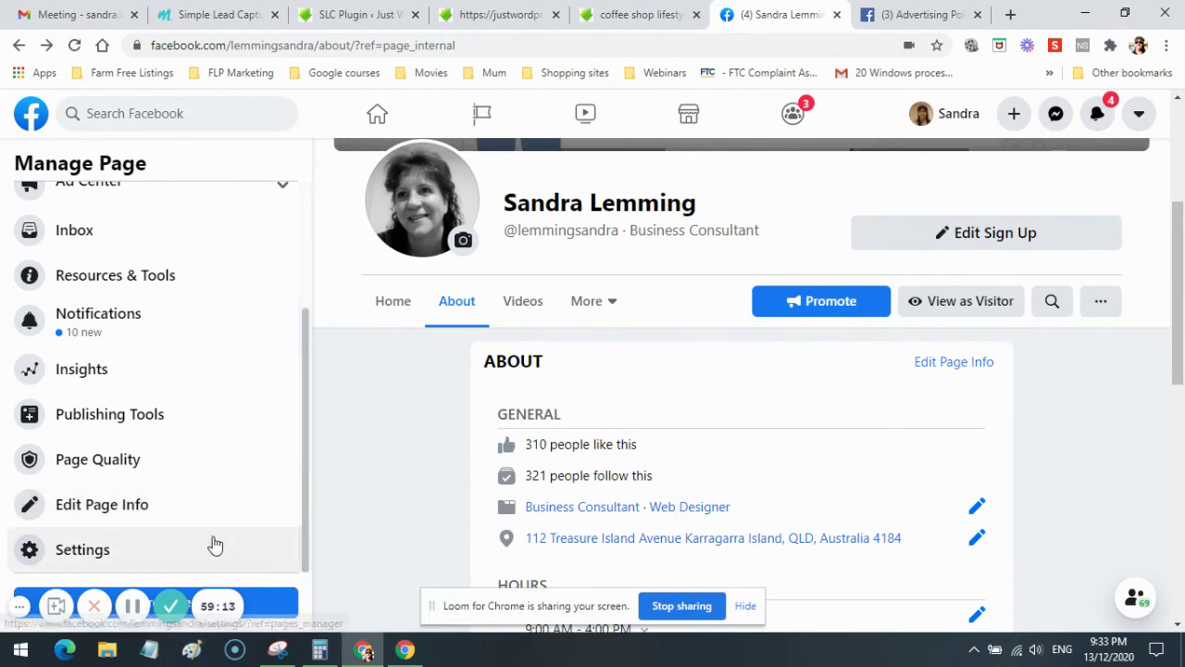
pyautogui.scroll(2, 217, 477)
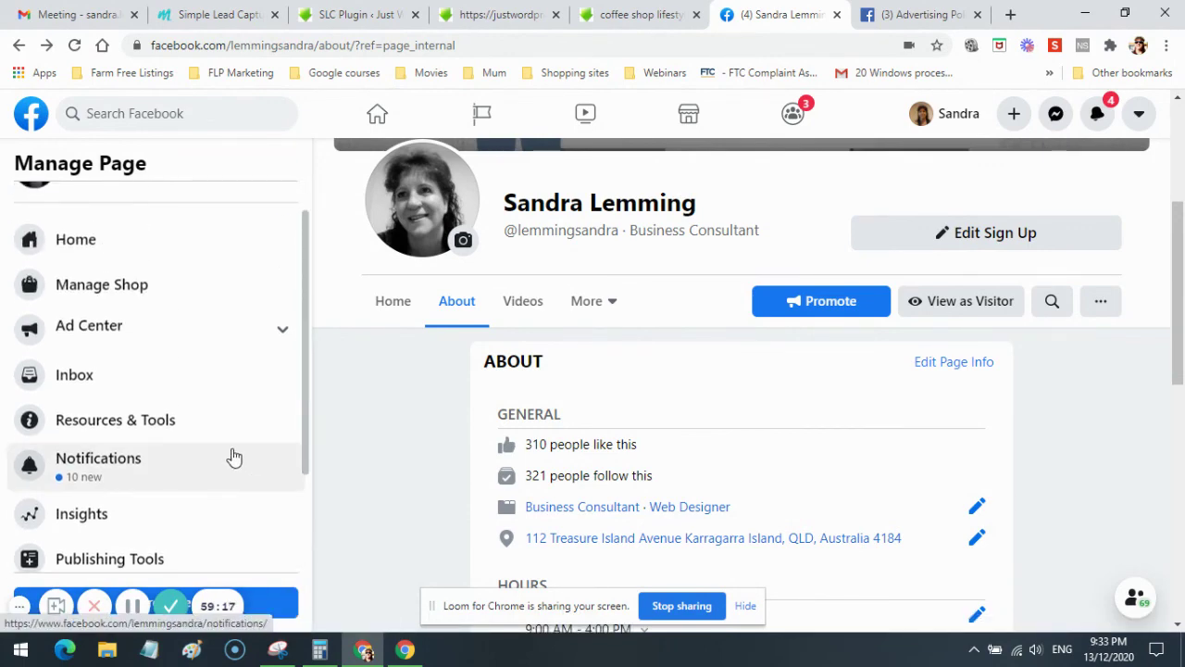
# Return to the business page's Home view, show its additional sections, and look through the published posts.
pyautogui.click(392, 304)
pyautogui.click(611, 307)
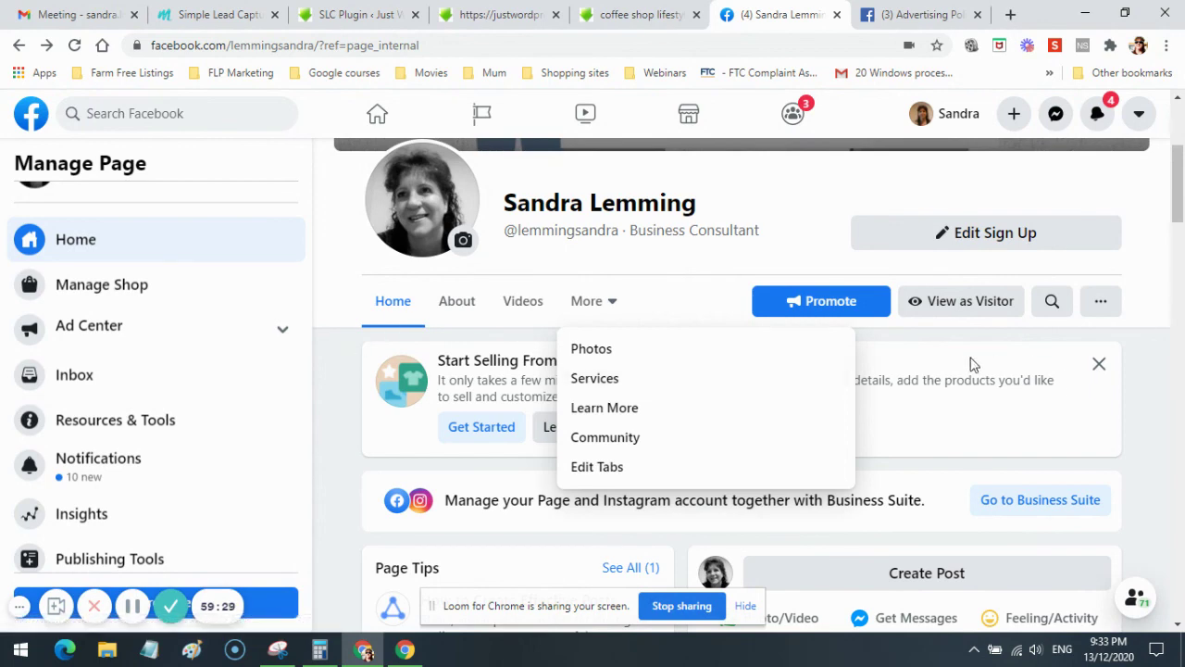
pyautogui.scroll(-5, 1169, 409)
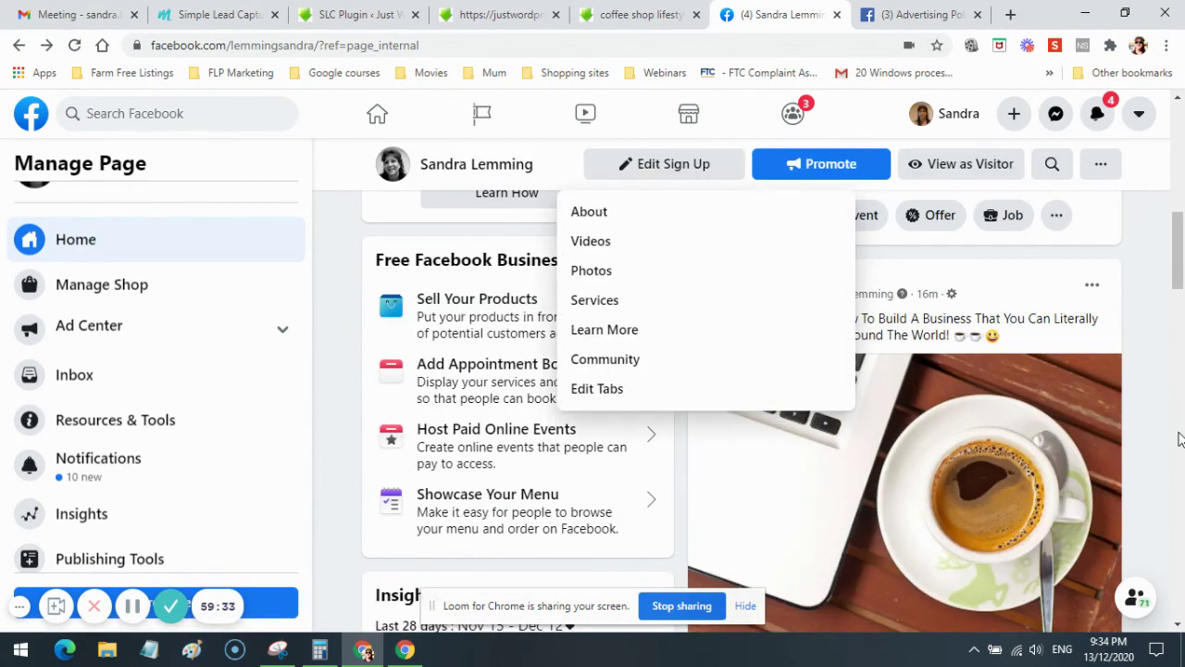
pyautogui.scroll(-3, 1181, 438)
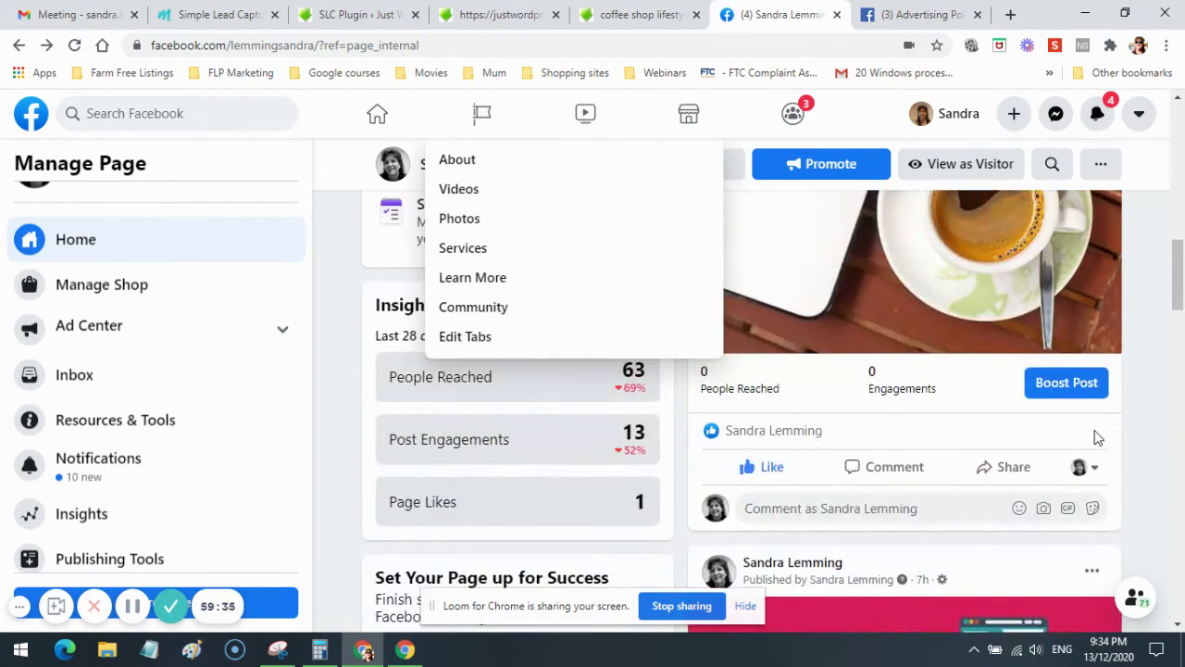
pyautogui.scroll(-3, 1132, 398)
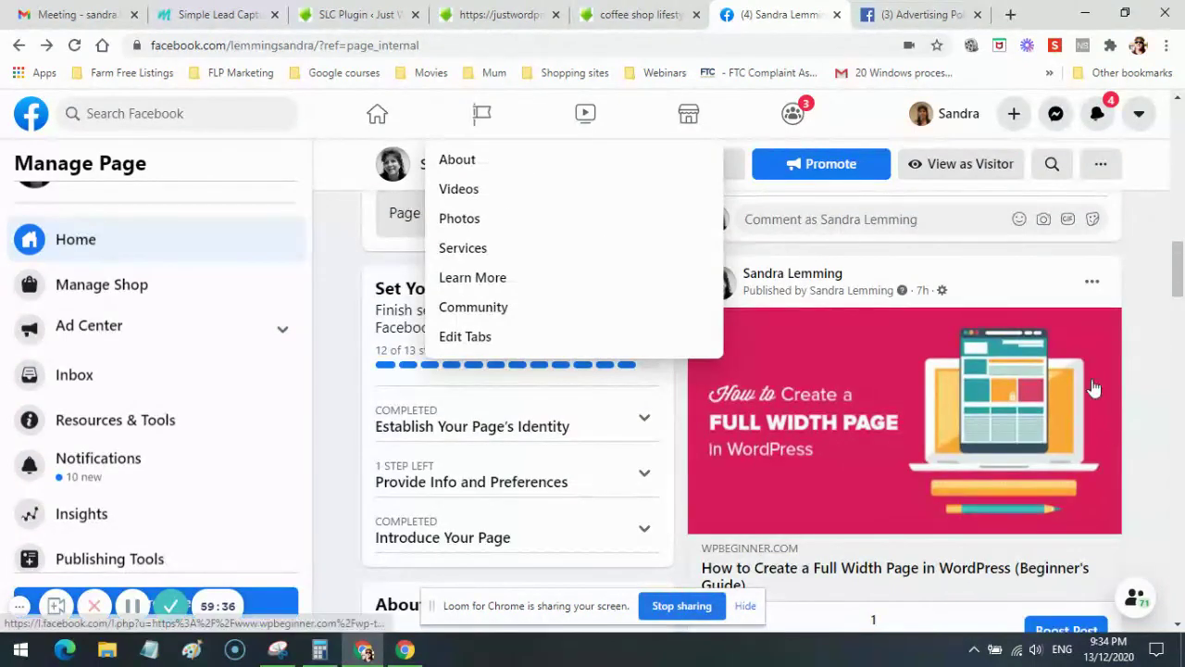
pyautogui.scroll(1, 1065, 384)
pyautogui.scroll(-3, 1122, 398)
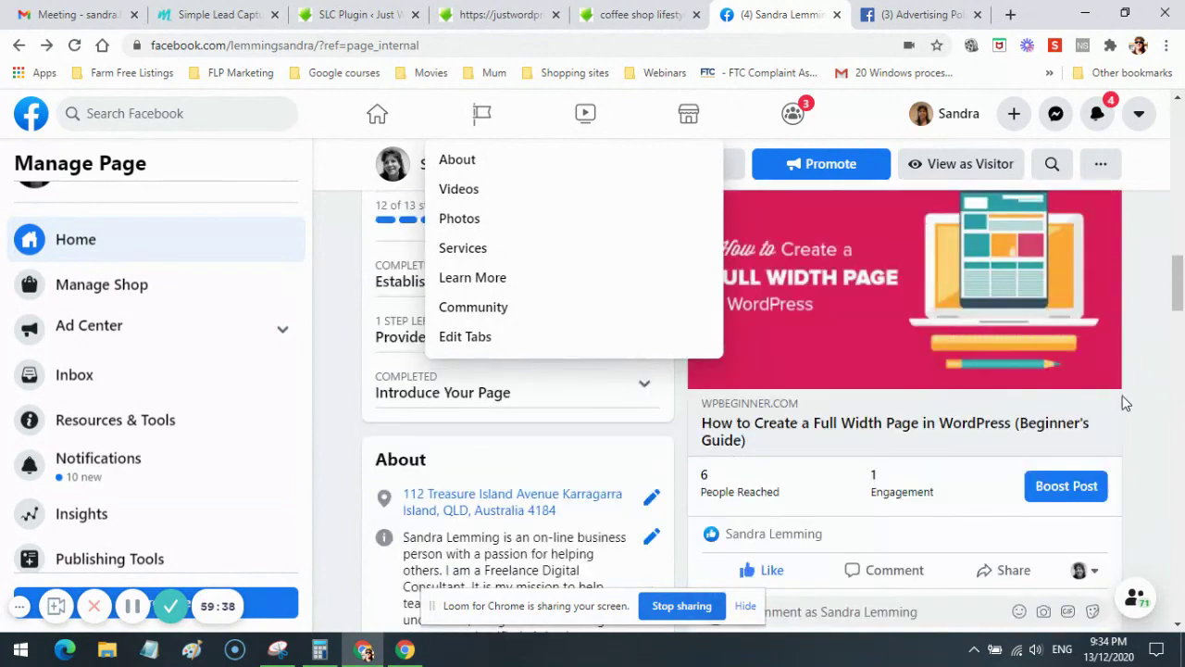